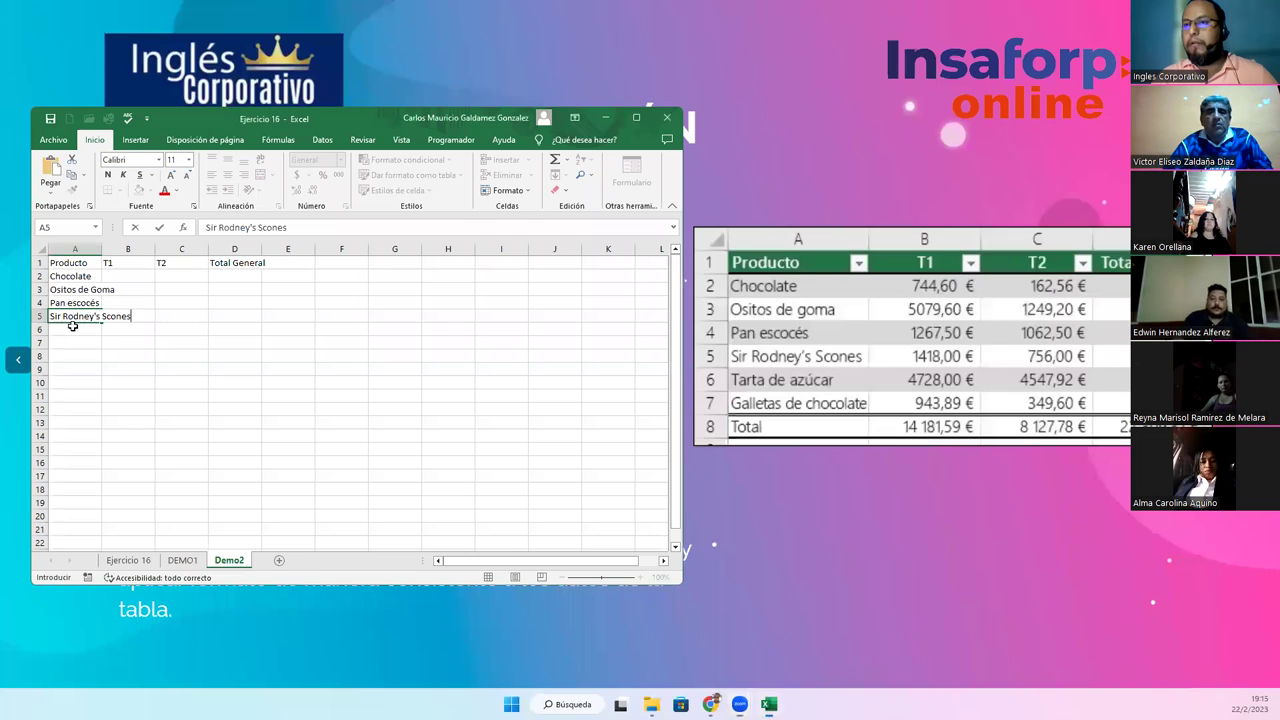
Enter the products Tarta de azúcar in A6 and Galletas de chocolate in A7, and fit column A's width to its contents.
{"action": "left_click", "coordinate": [73, 326]}
{"action": "type", "text": "T"}
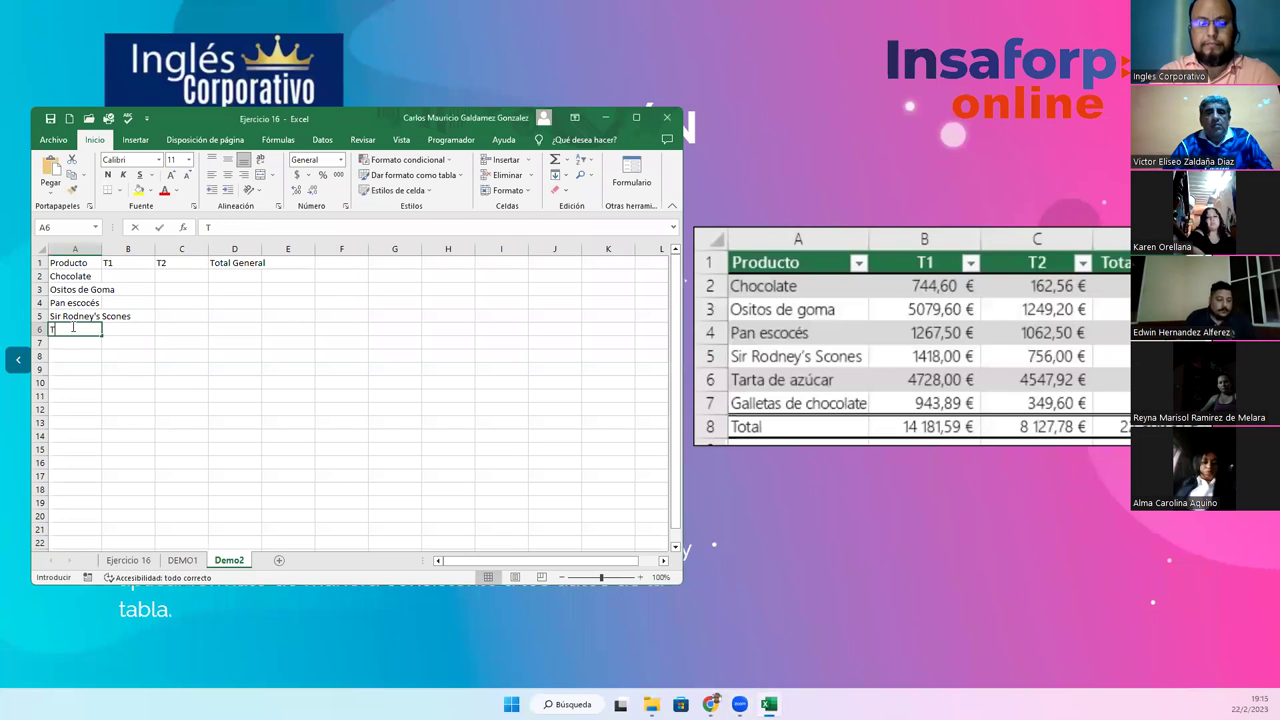
{"action": "type", "text": "ararta de"}
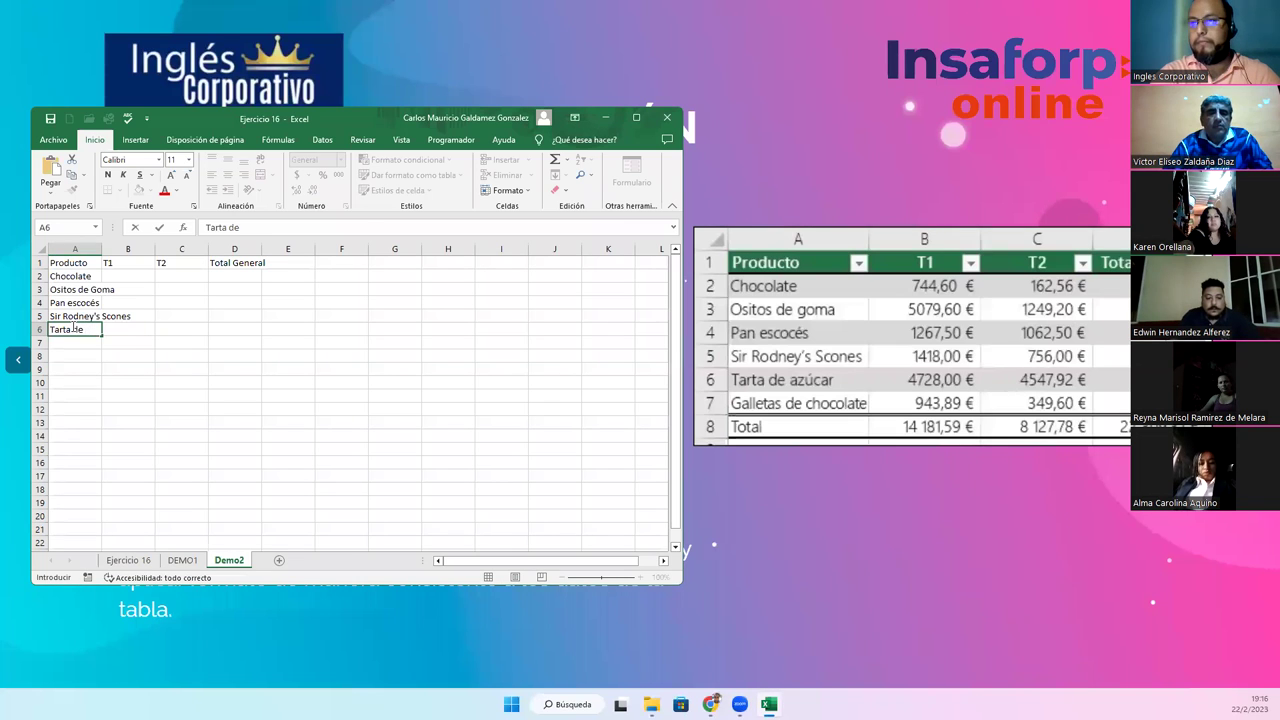
{"action": "type", "text": " azúcar"}
{"action": "key", "text": "Return"}
{"action": "type", "text": "Galle"}
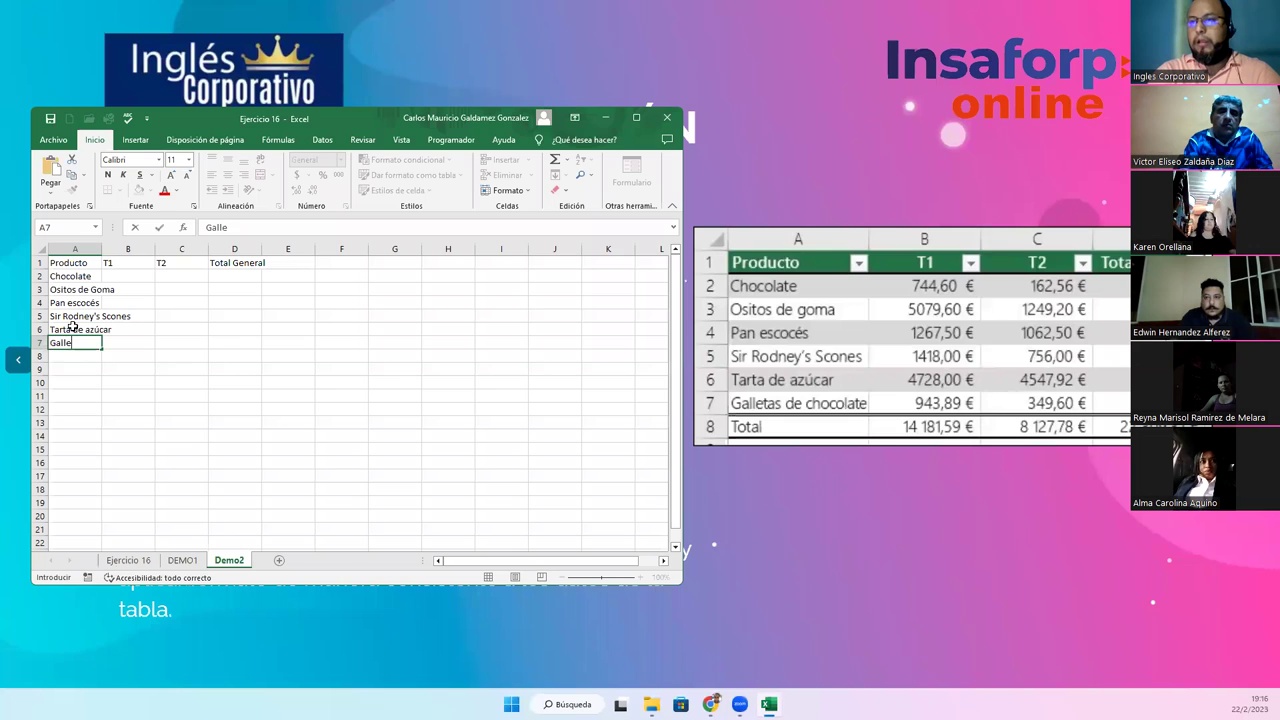
{"action": "type", "text": "tas de chocolate"}
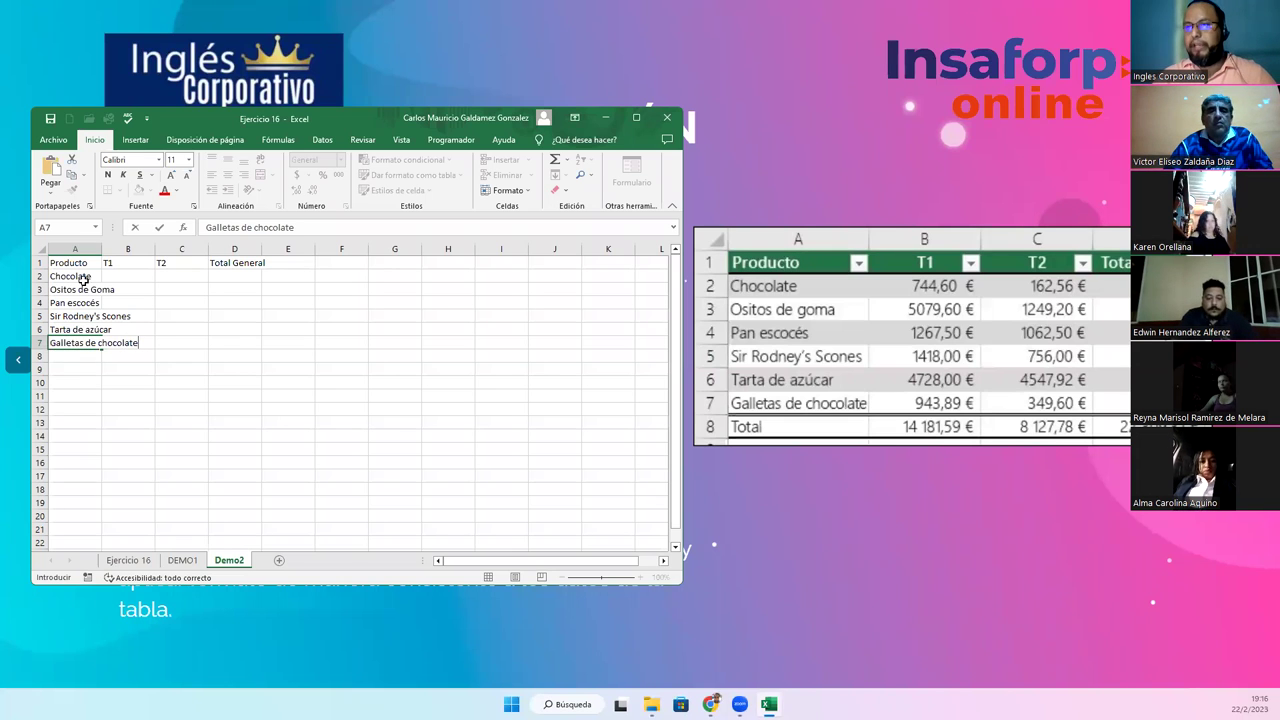
{"action": "left_click", "coordinate": [97, 247]}
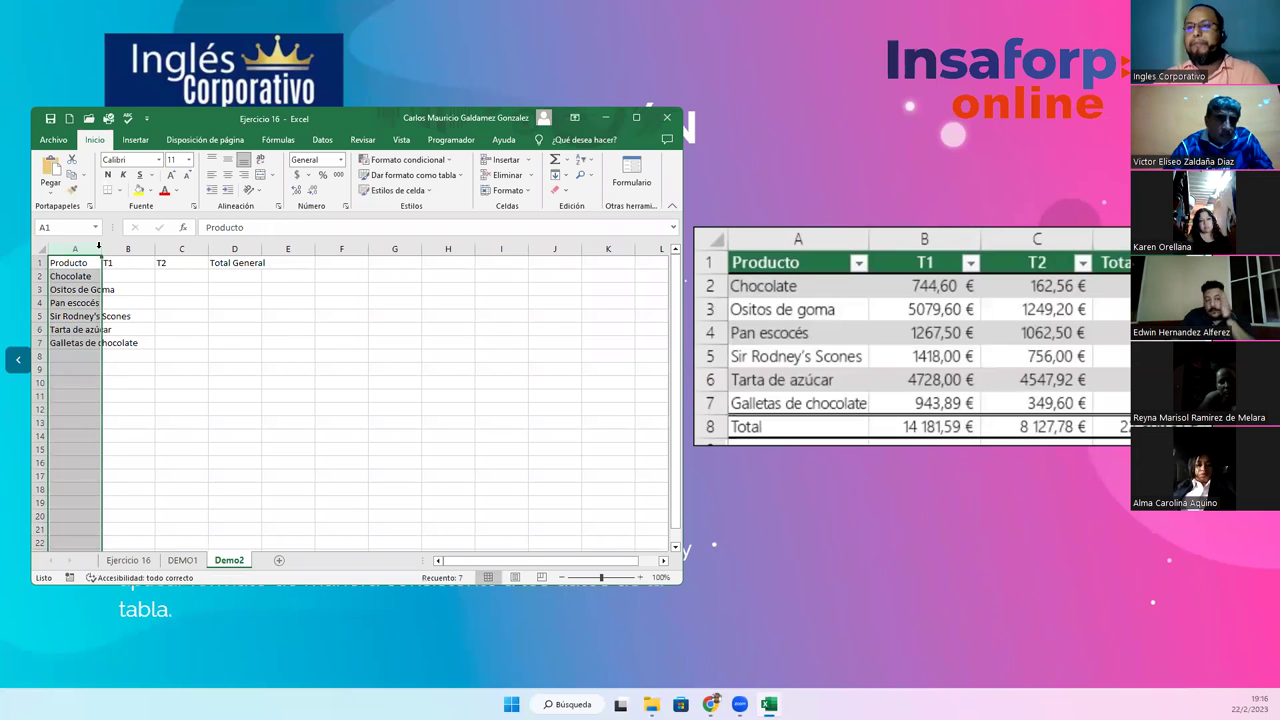
{"action": "double_click", "coordinate": [98, 246]}
Enter the T1 amounts 744.6 for Chocolate, 5079.60 for Ositos de Goma and 1267.50 for Pan escocés in B2:B4.
{"action": "left_click", "coordinate": [178, 274]}
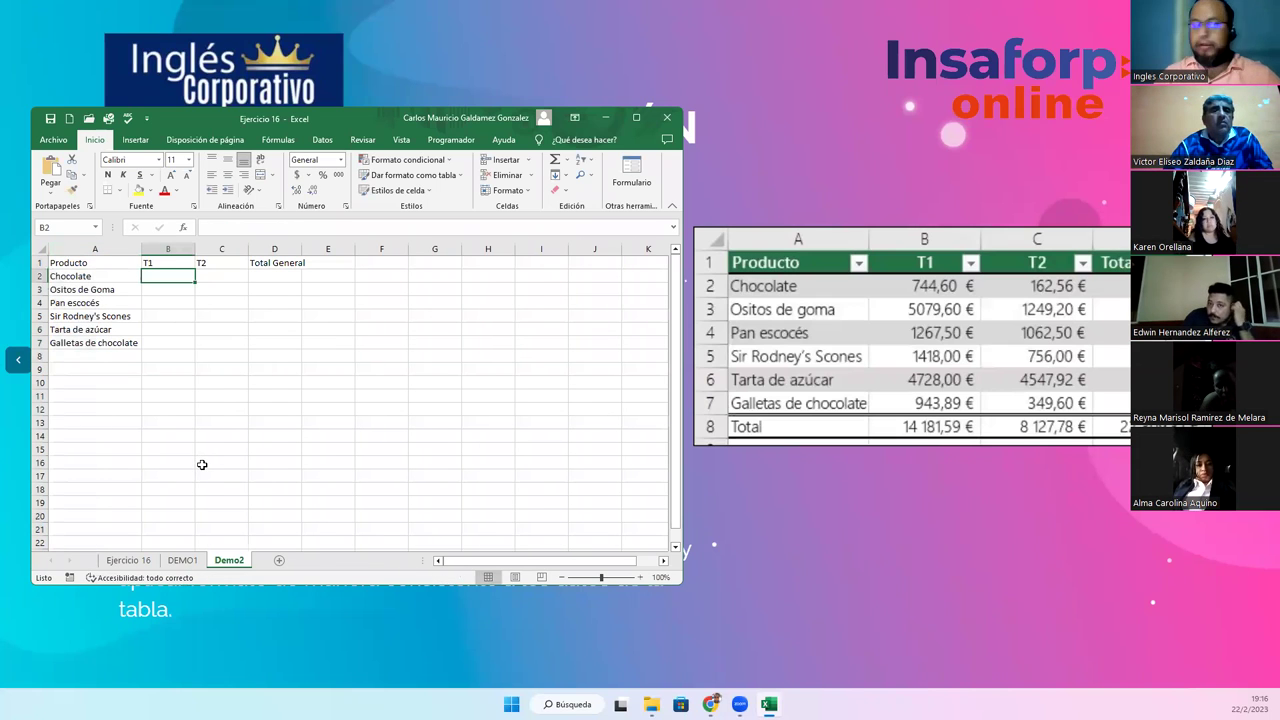
{"action": "type", "text": "7"}
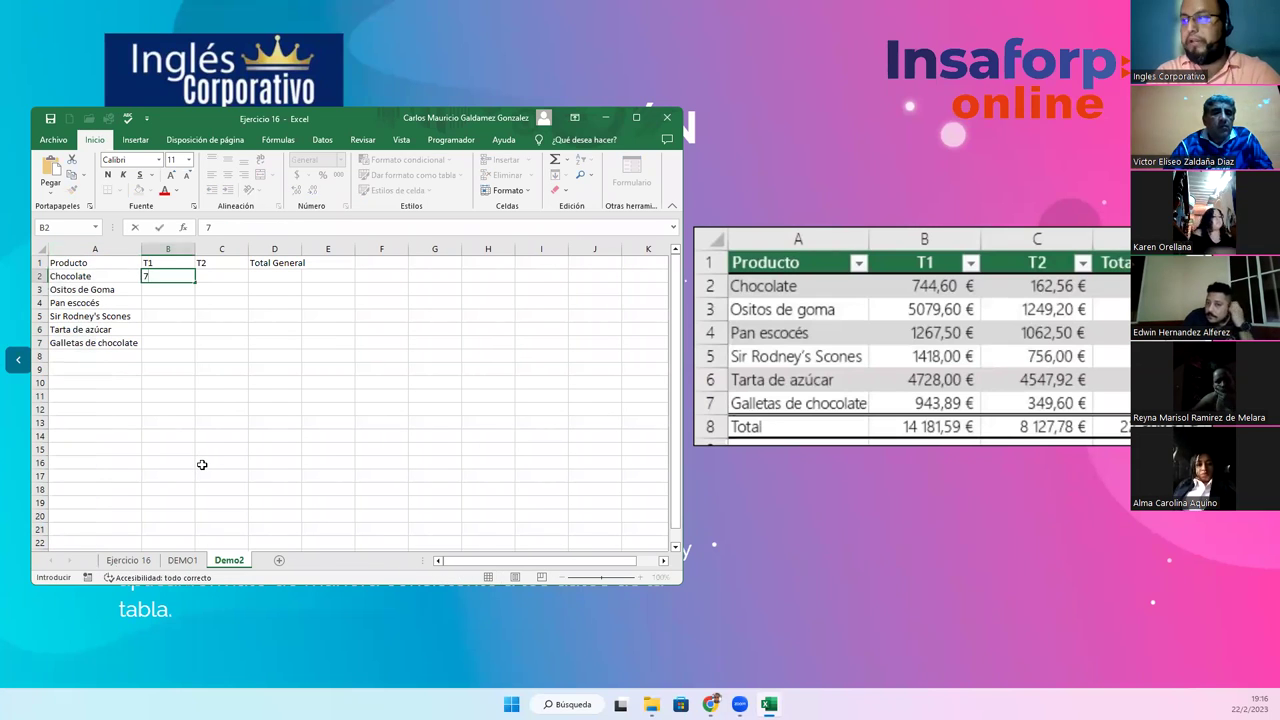
{"action": "type", "text": "44.6"}
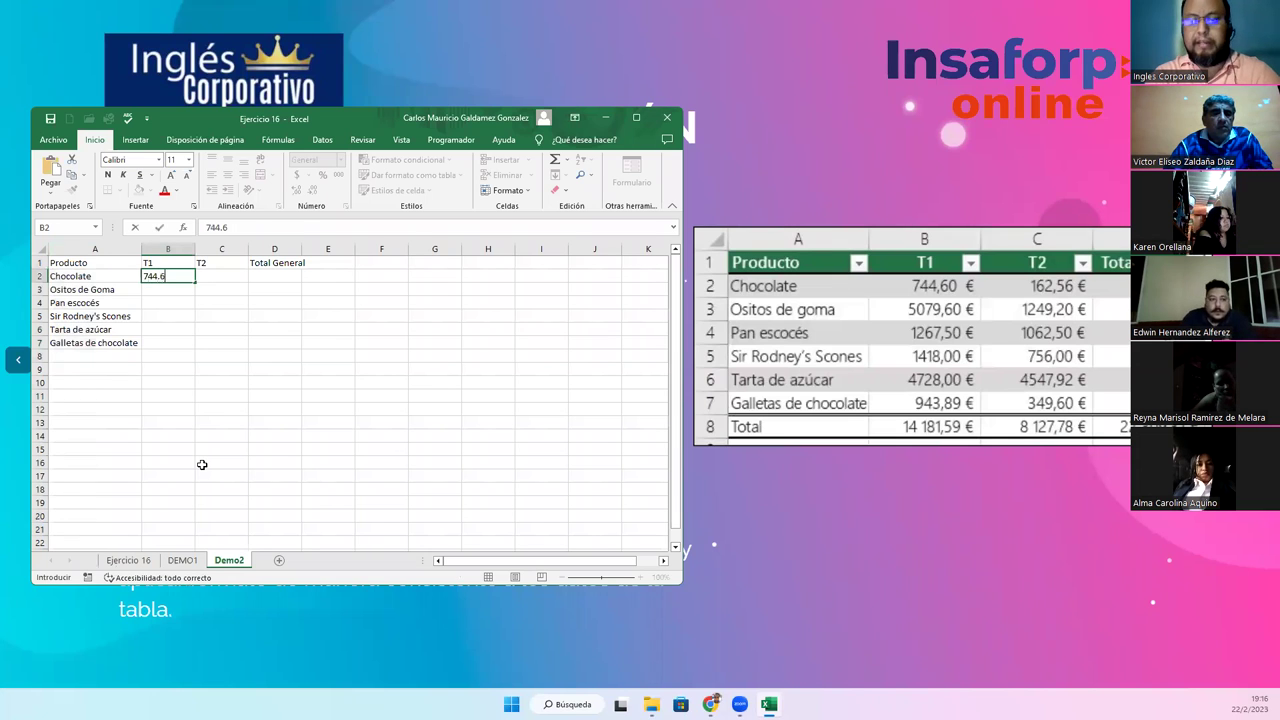
{"action": "key", "text": "Return"}
{"action": "type", "text": "5079."}
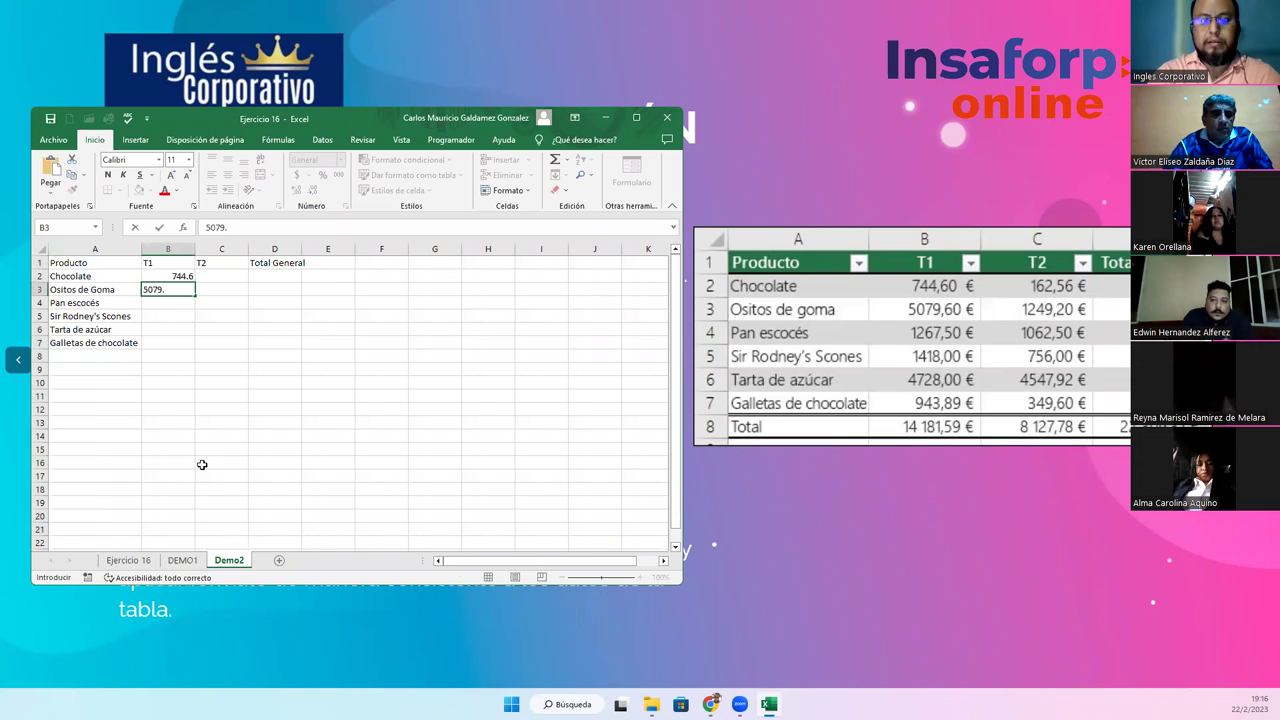
{"action": "type", "text": "60"}
{"action": "key", "text": "Return"}
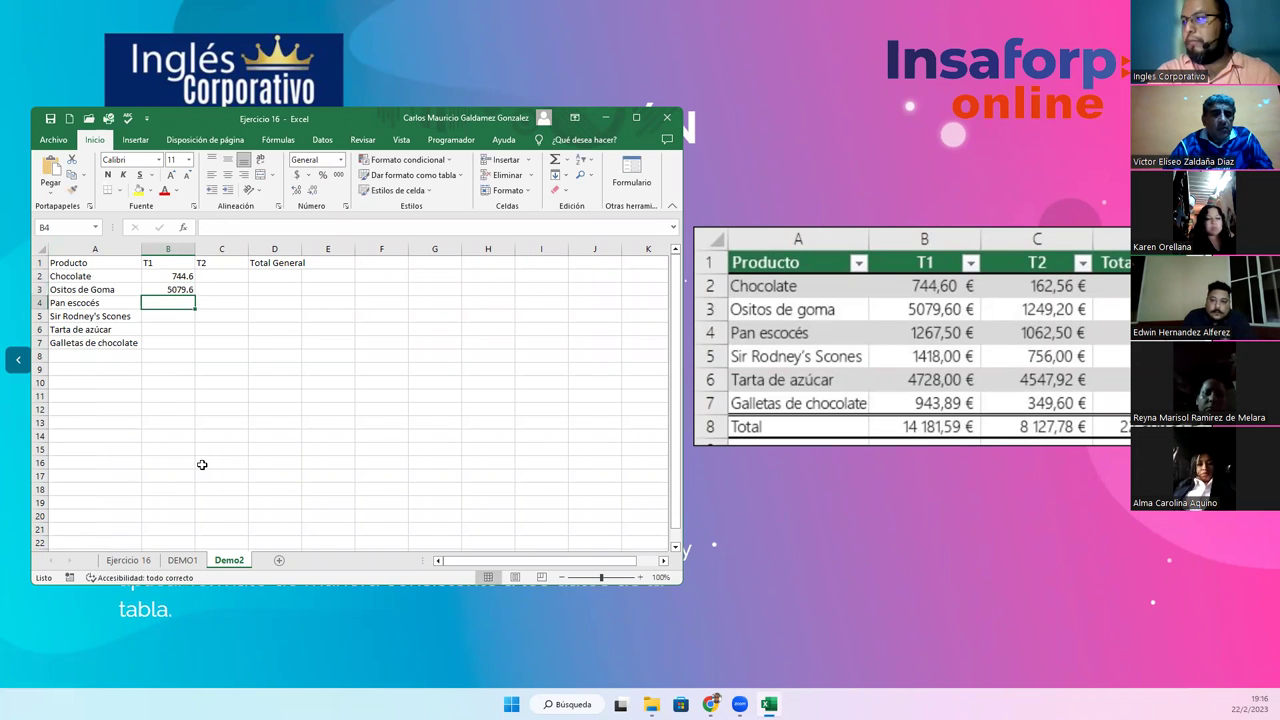
{"action": "type", "text": "1267.50"}
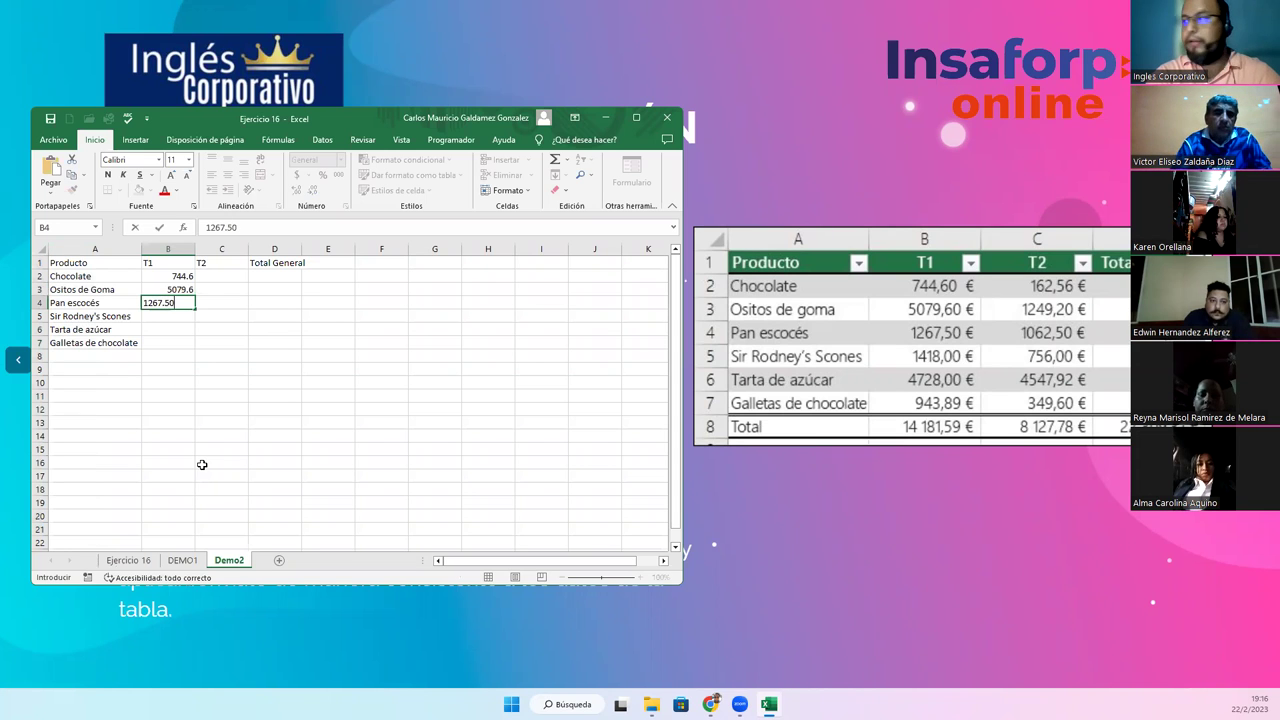
{"action": "key", "text": "Return"}
Enter the T1 amounts 1418 for Sir Rodney's Scones, 4728 for Tarta de azúcar and 943.89 for Galletas de chocolate in B5:B7.
{"action": "type", "text": "1418"}
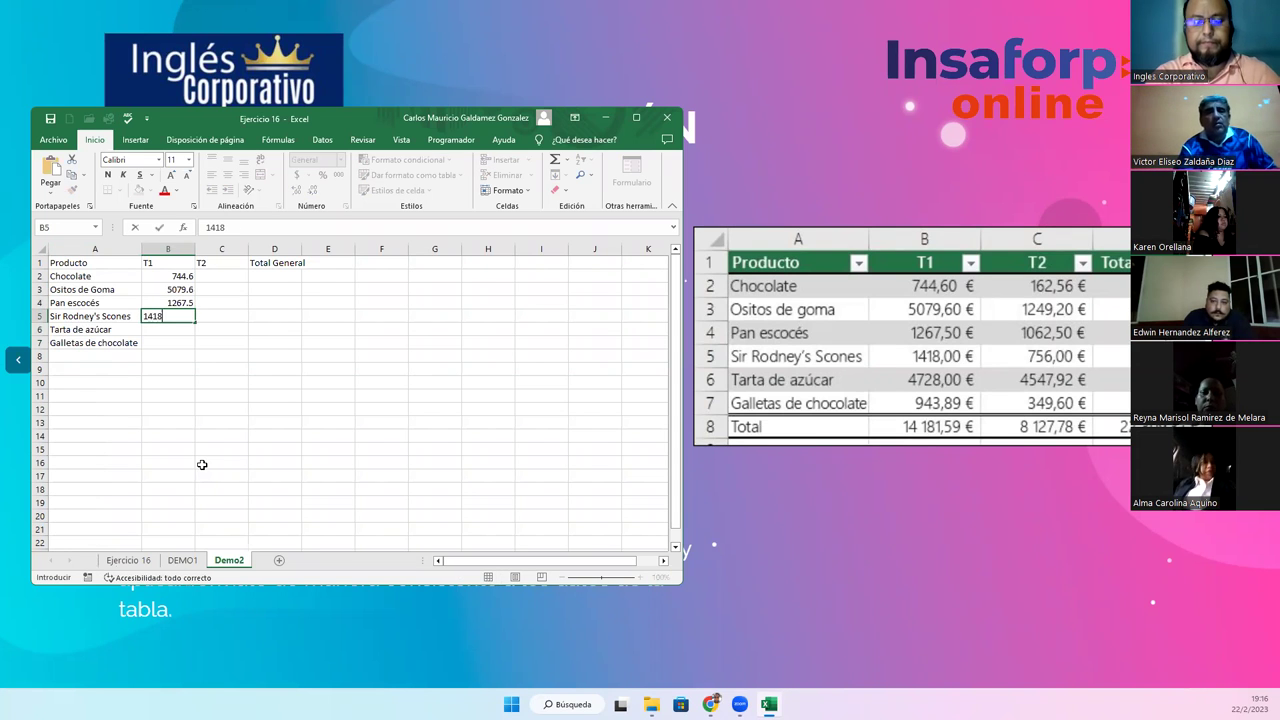
{"action": "key", "text": "Return"}
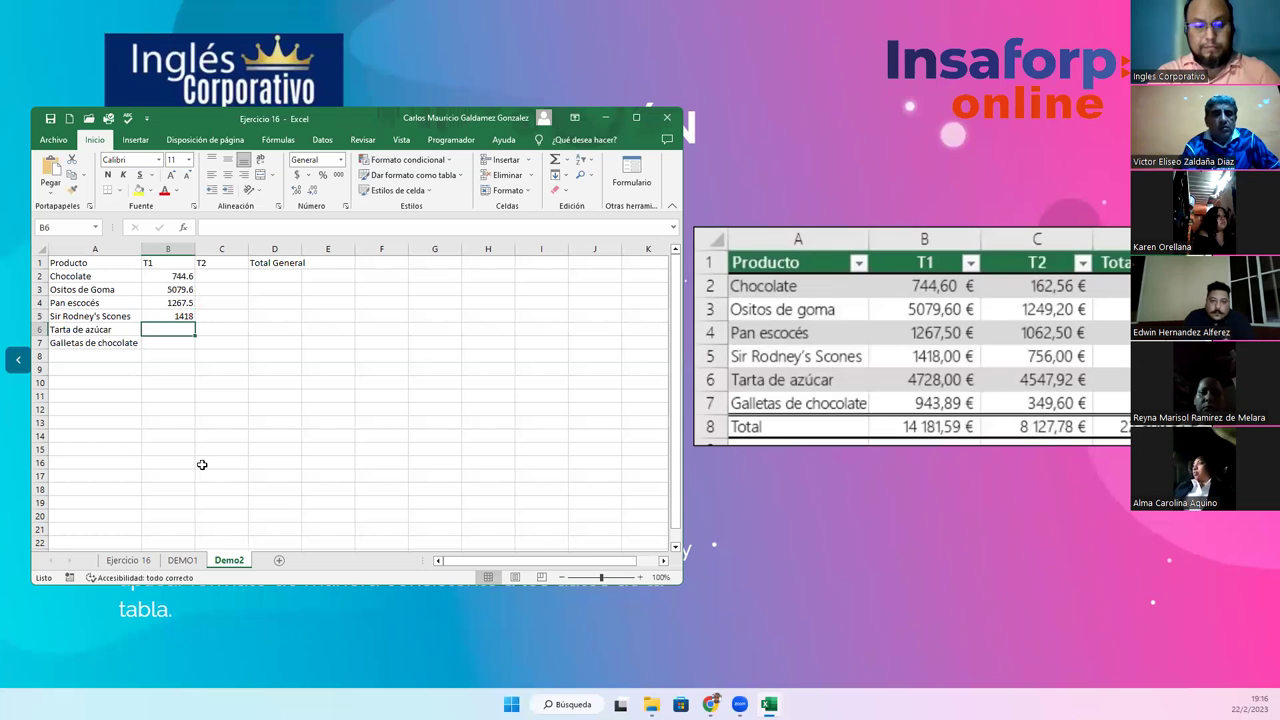
{"action": "type", "text": "4728"}
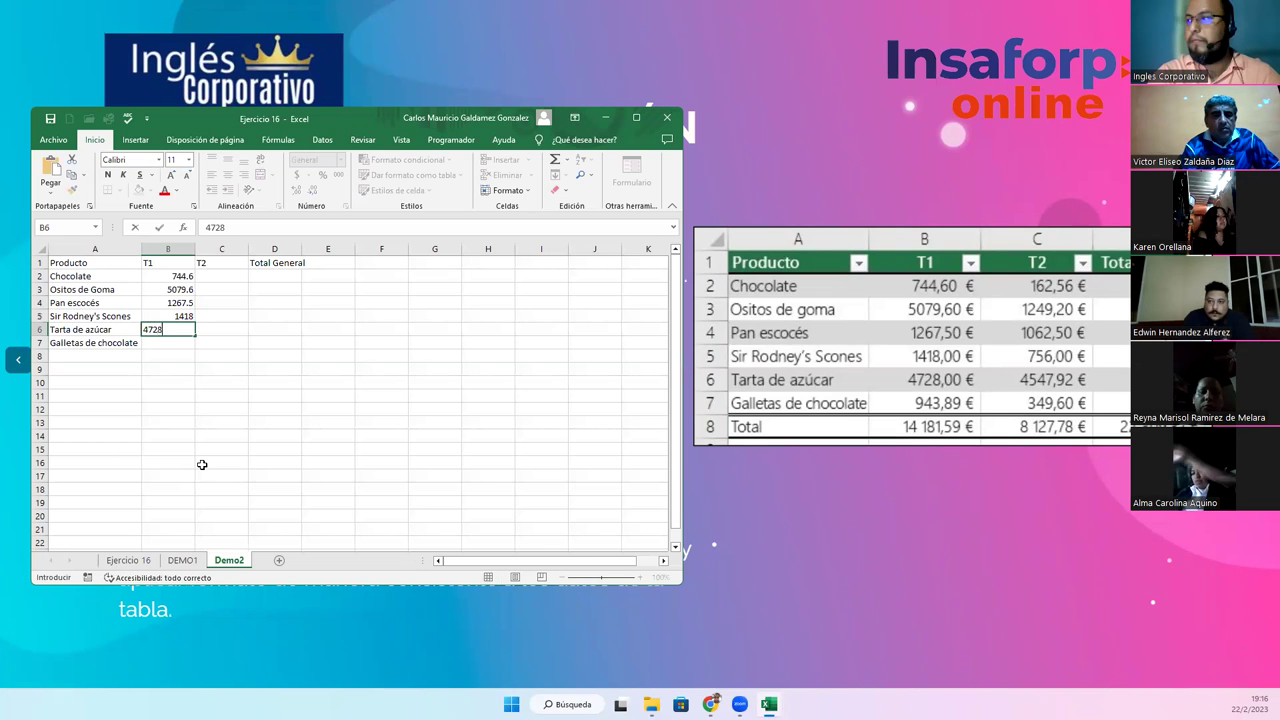
{"action": "key", "text": "Return"}
{"action": "type", "text": "94"}
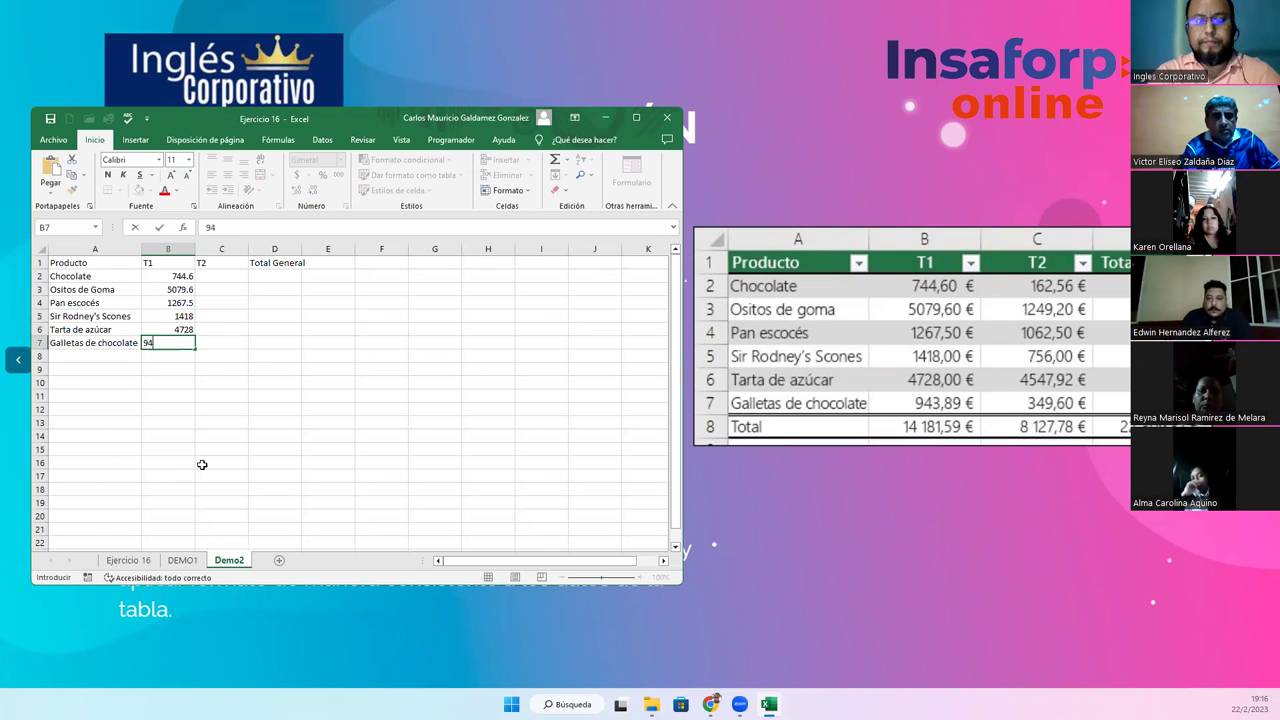
{"action": "type", "text": "3.8"}
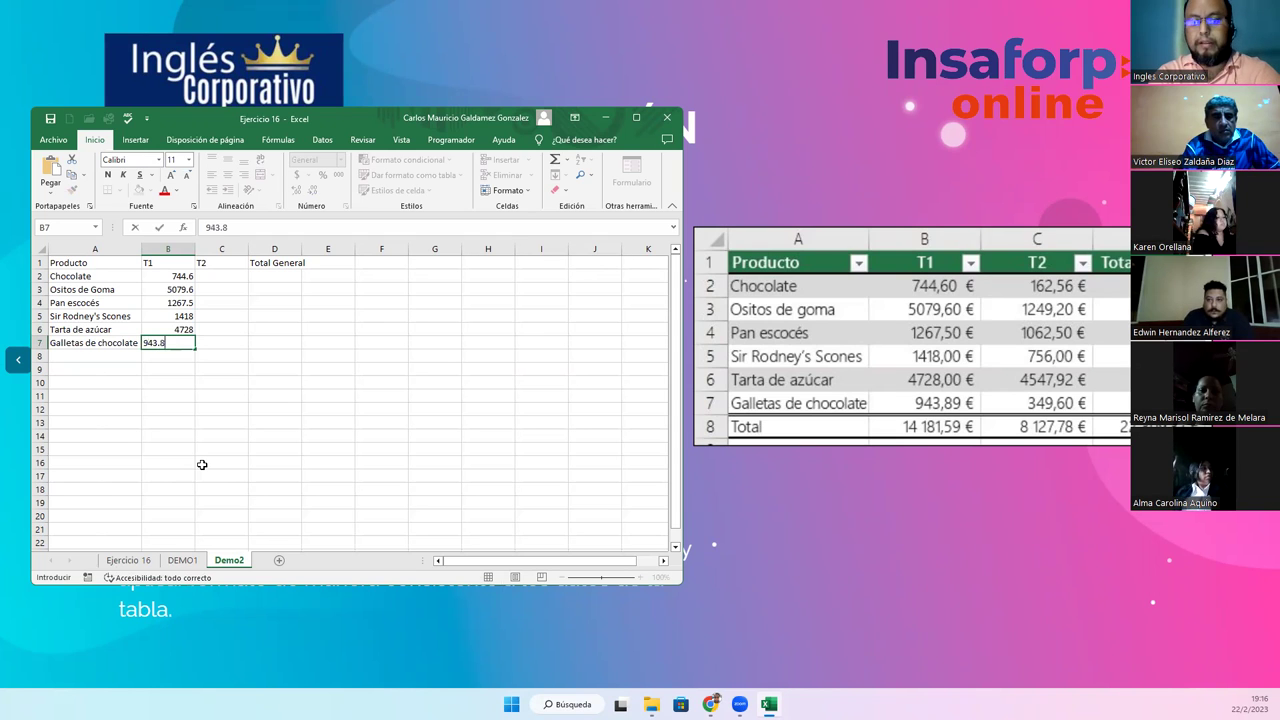
{"action": "type", "text": "9"}
{"action": "key", "text": "Tab"}
Enter the T2 amounts 162.56 for Chocolate and 1249.2 for Ositos de Goma in C2:C3.
{"action": "key", "text": "Up"}
{"action": "key", "text": "Up"}
{"action": "key", "text": "Up"}
{"action": "key", "text": "Up"}
{"action": "key", "text": "Up"}
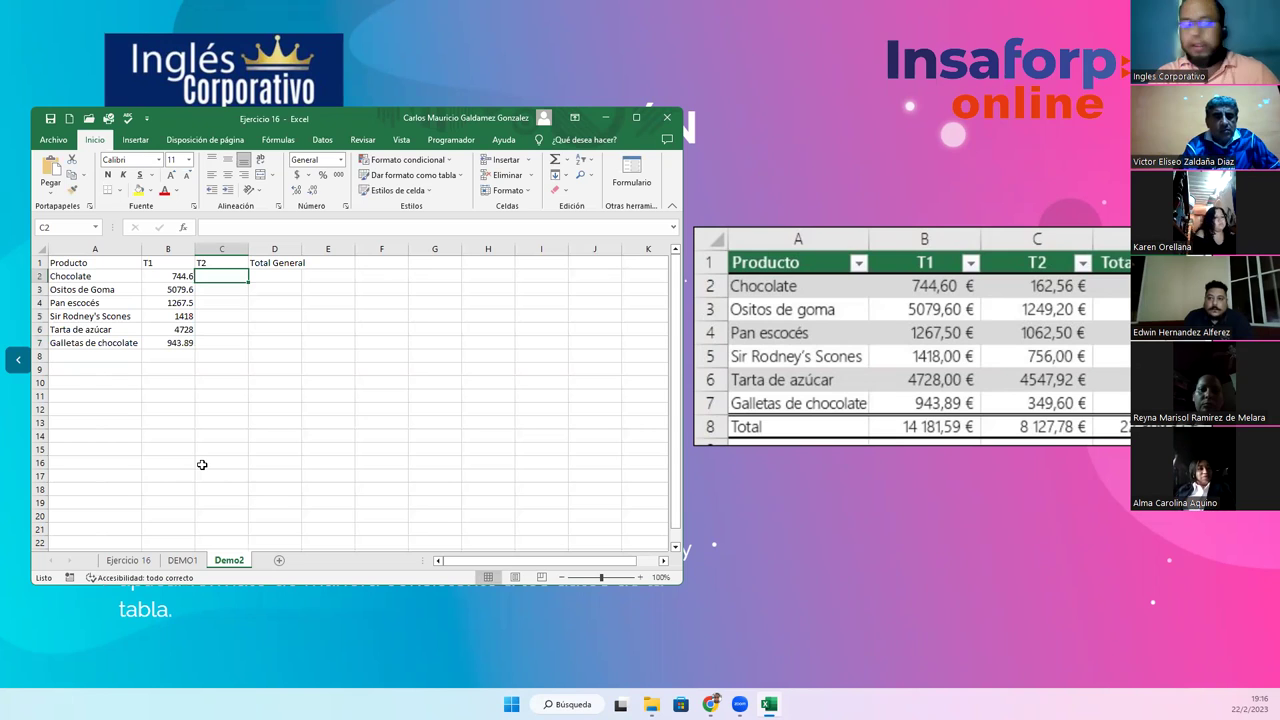
{"action": "type", "text": "162"}
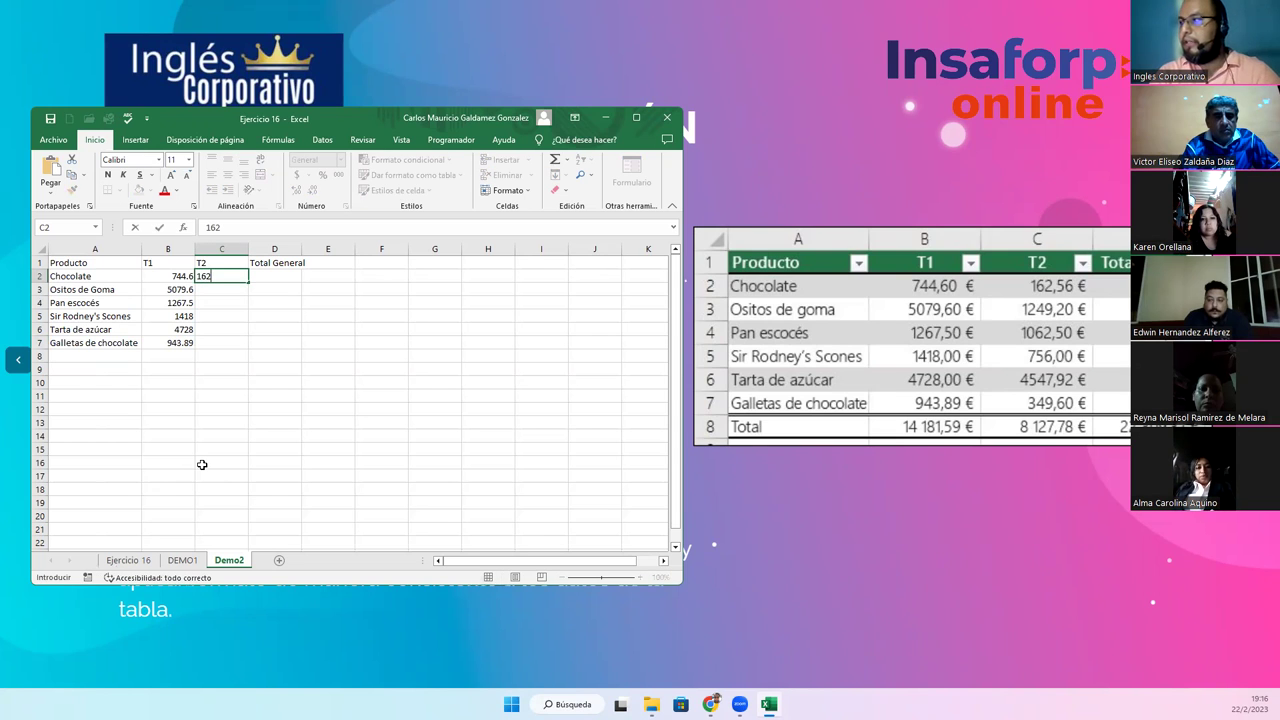
{"action": "type", "text": ".4"}
{"action": "key", "text": "BackSpace"}
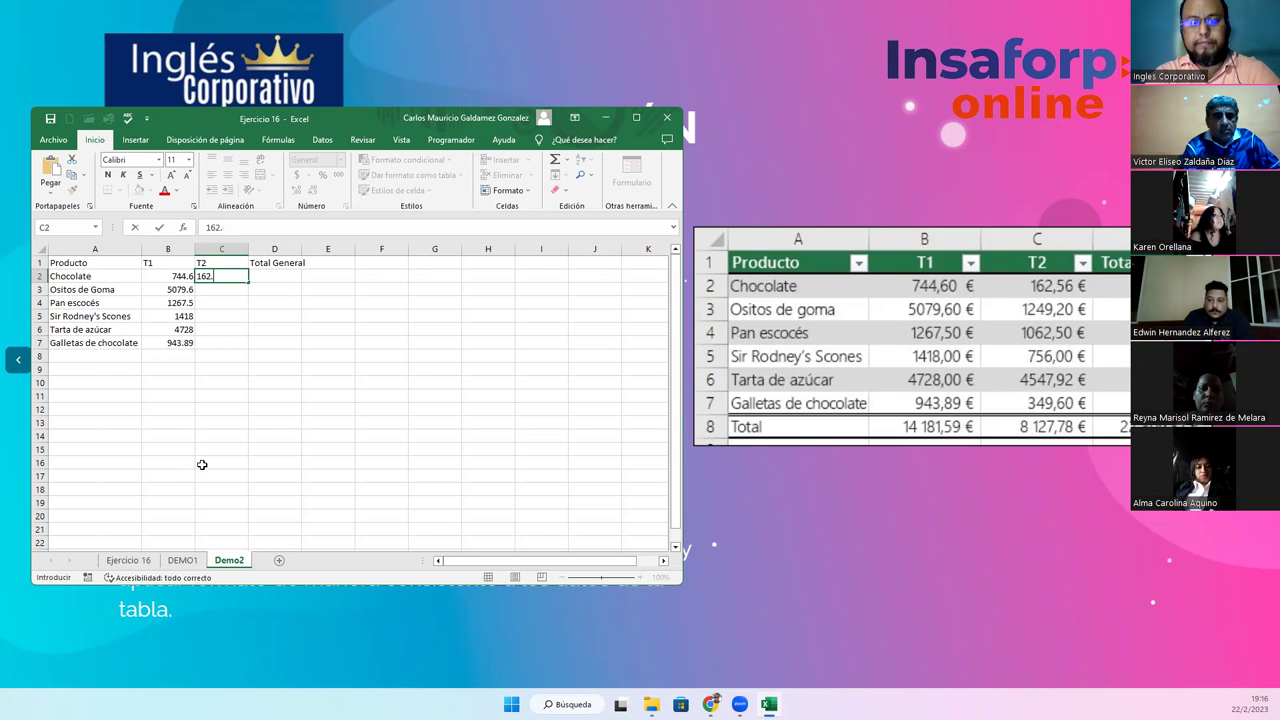
{"action": "key", "text": "Return"}
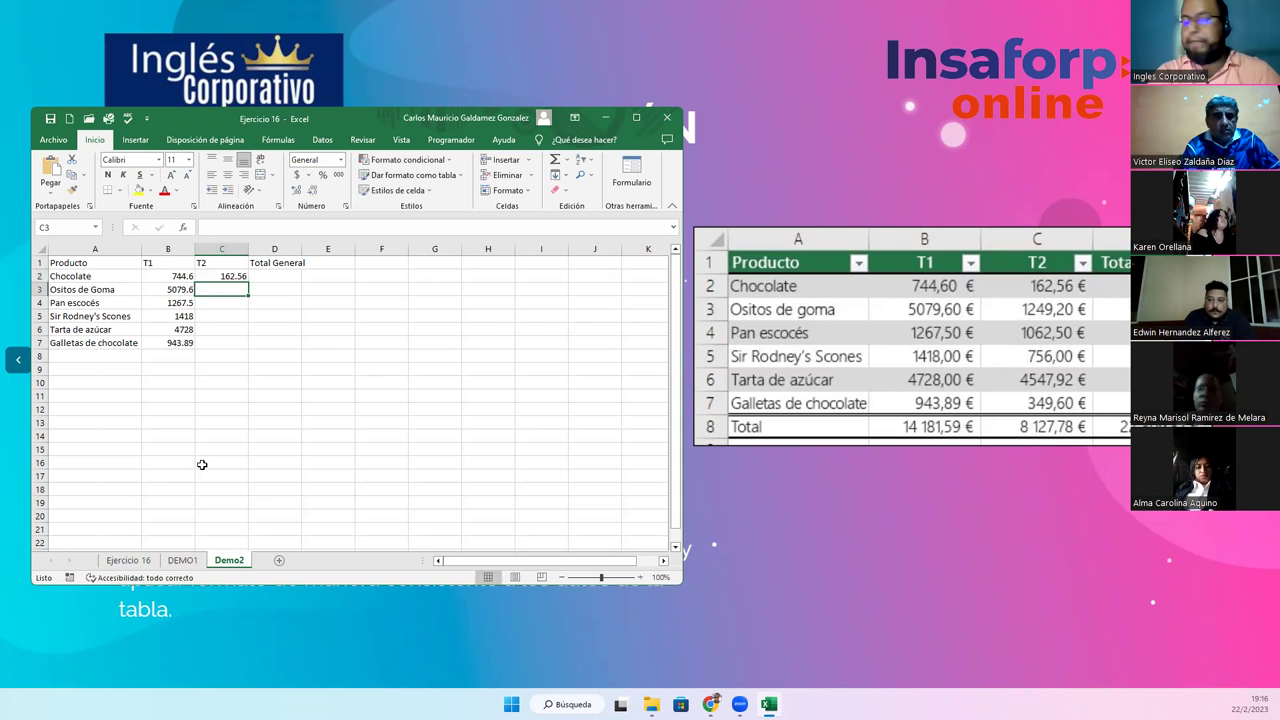
{"action": "type", "text": "124"}
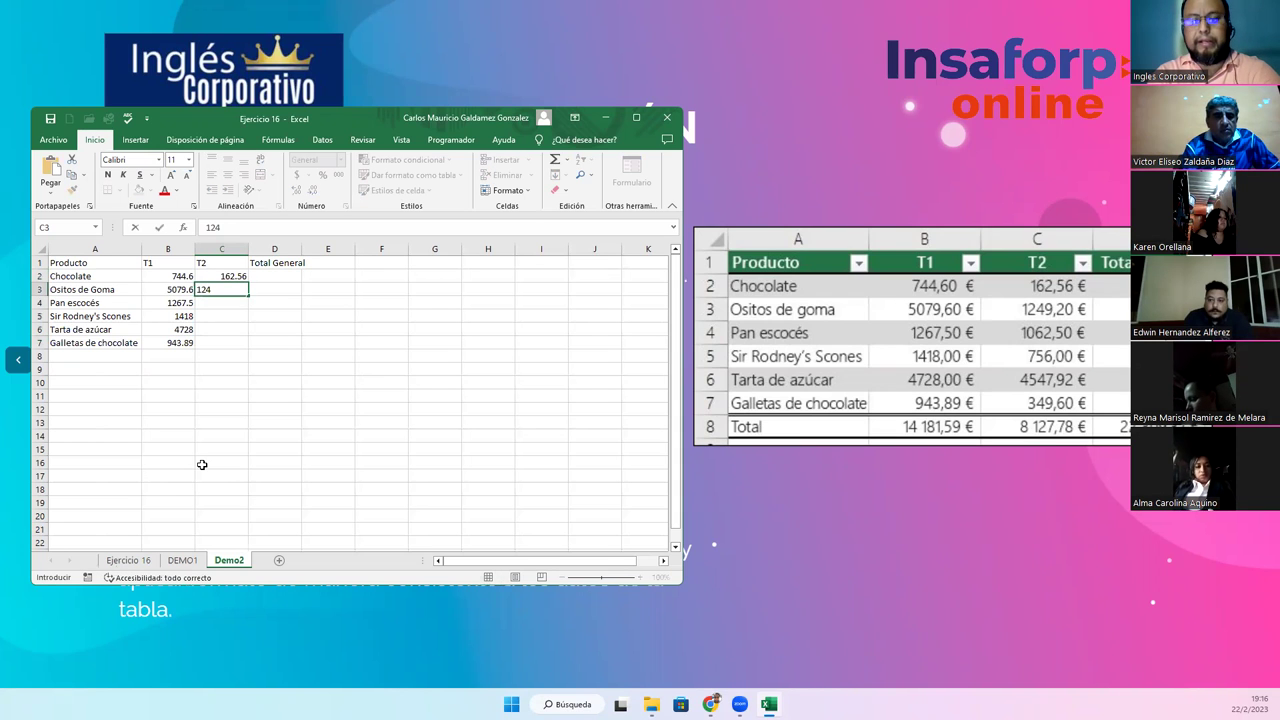
{"action": "type", "text": "9.2"}
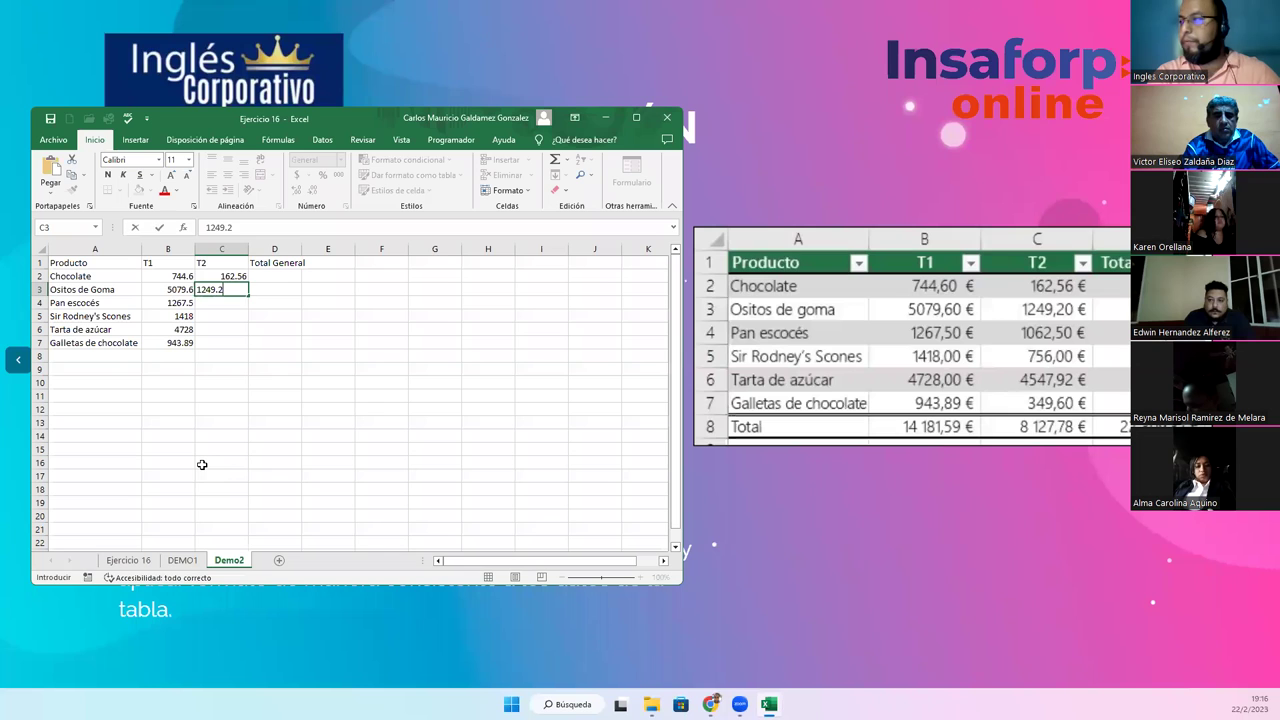
{"action": "key", "text": "Return"}
Enter the T2 amounts 1062.5 for Pan escocés and 756 for Sir Rodney's Scones in C4:C5.
{"action": "type", "text": "10"}
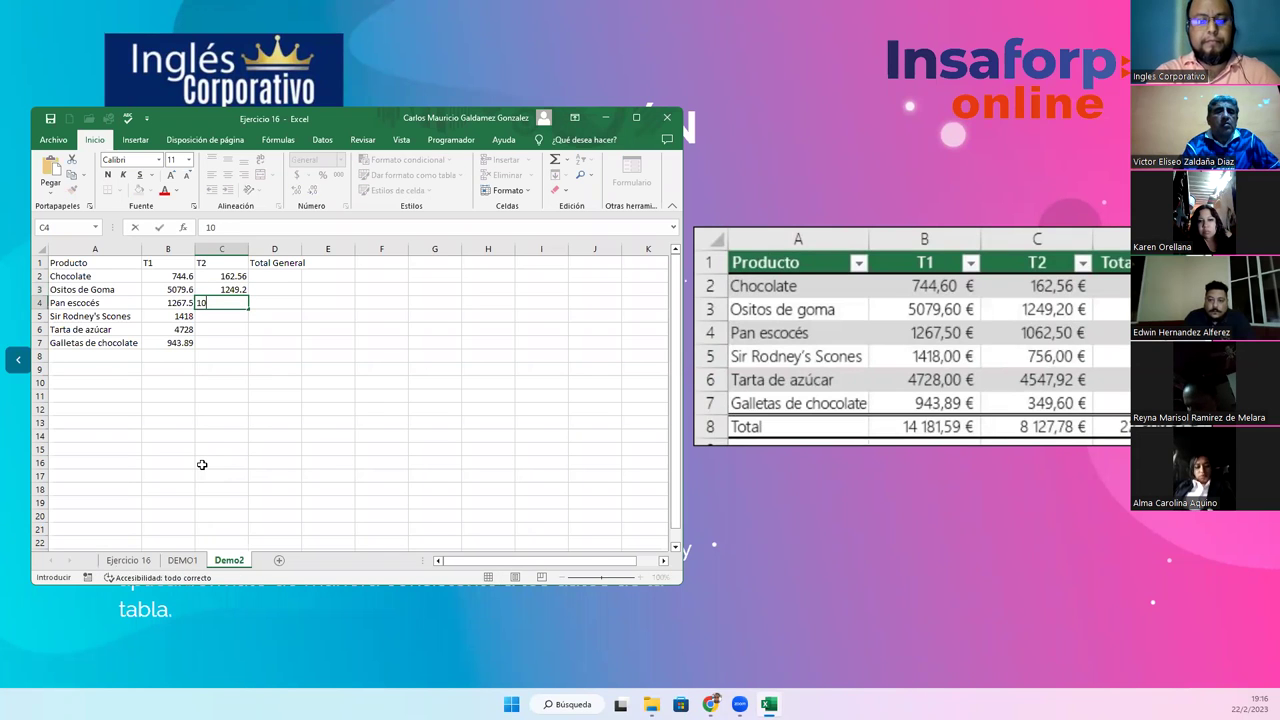
{"action": "type", "text": "62."}
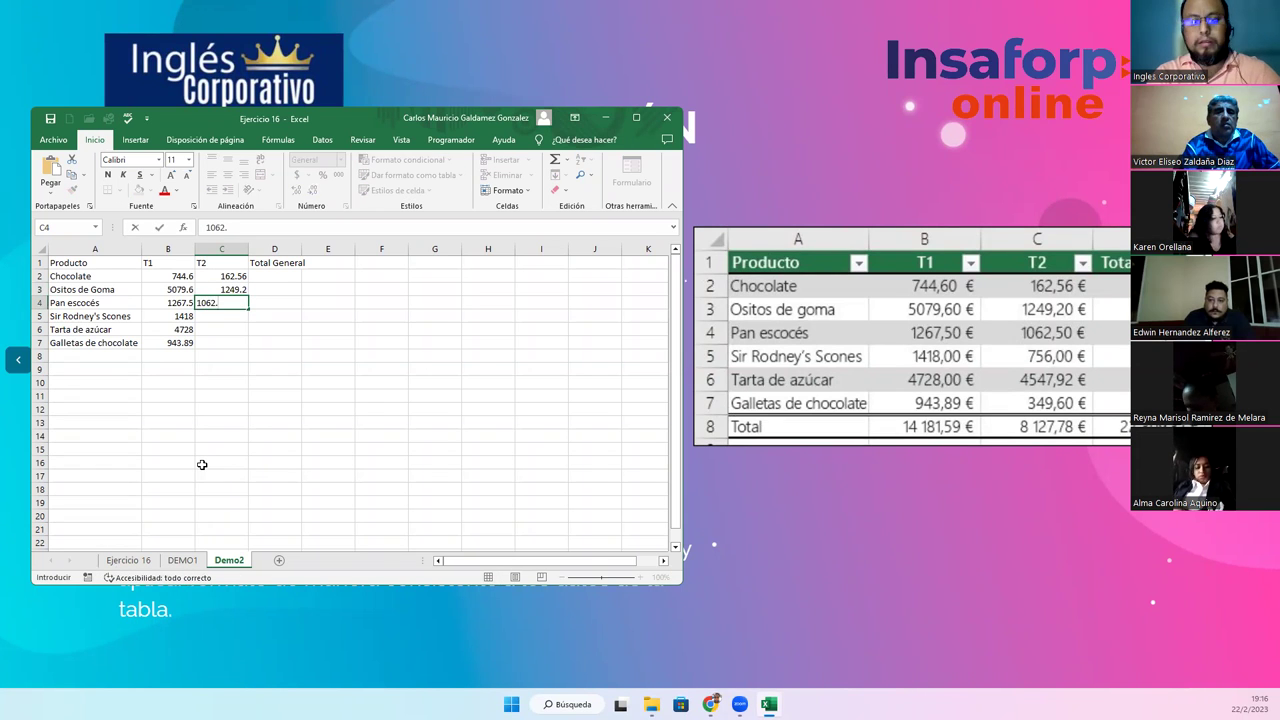
{"action": "type", "text": "5"}
{"action": "key", "text": "Return"}
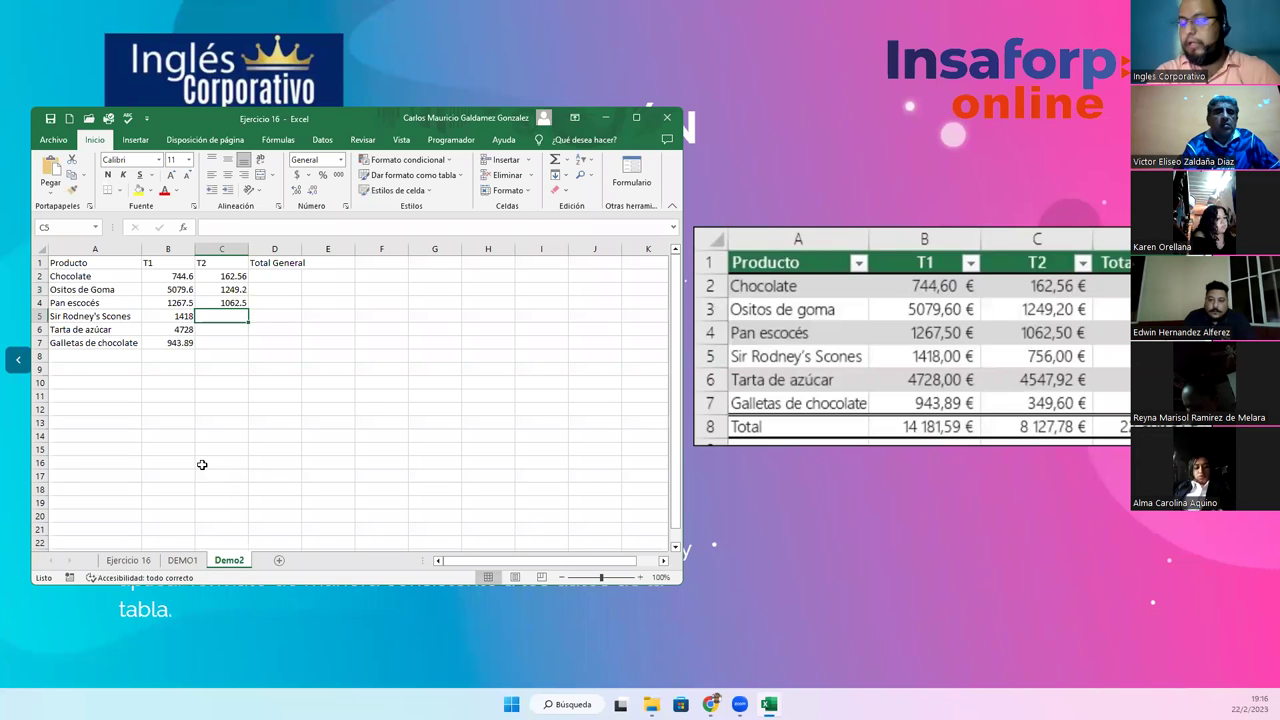
{"action": "type", "text": "756"}
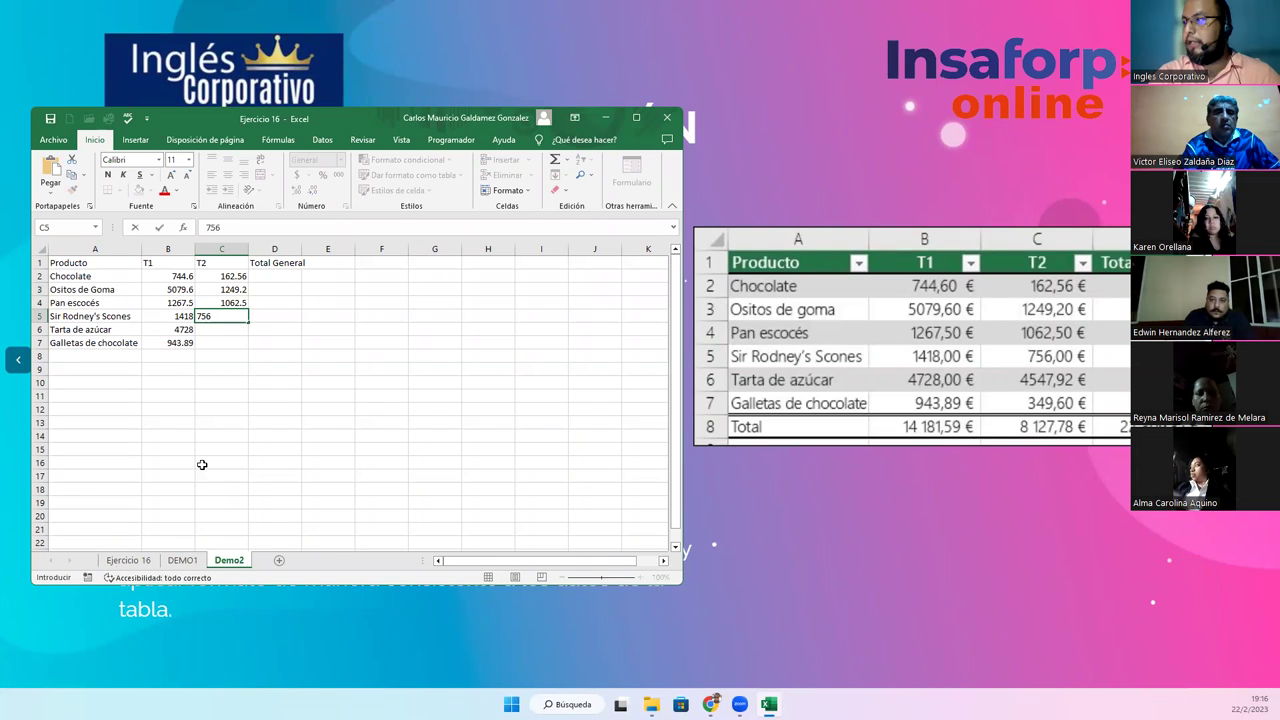
{"action": "key", "text": "Return"}
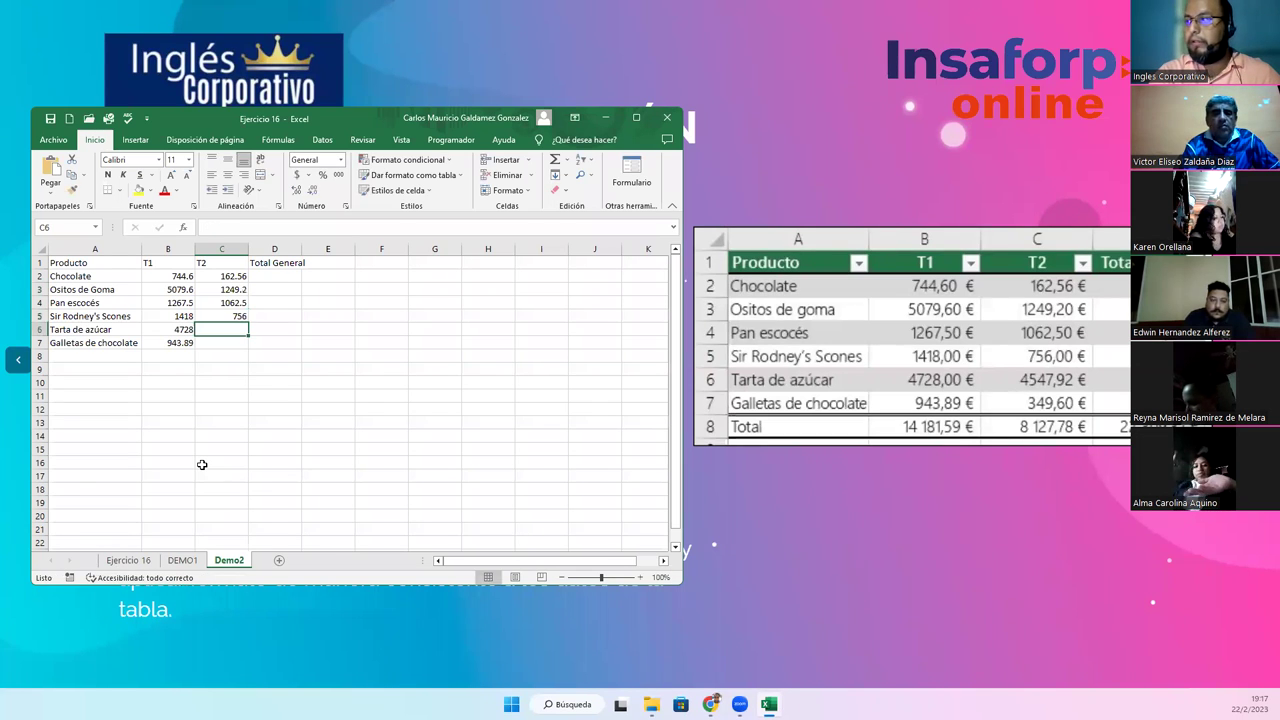
Enter the T2 amounts 4547.92 for Tarta de azúcar and 349.6 for Galletas de chocolate in C6:C7.
{"action": "type", "text": "454"}
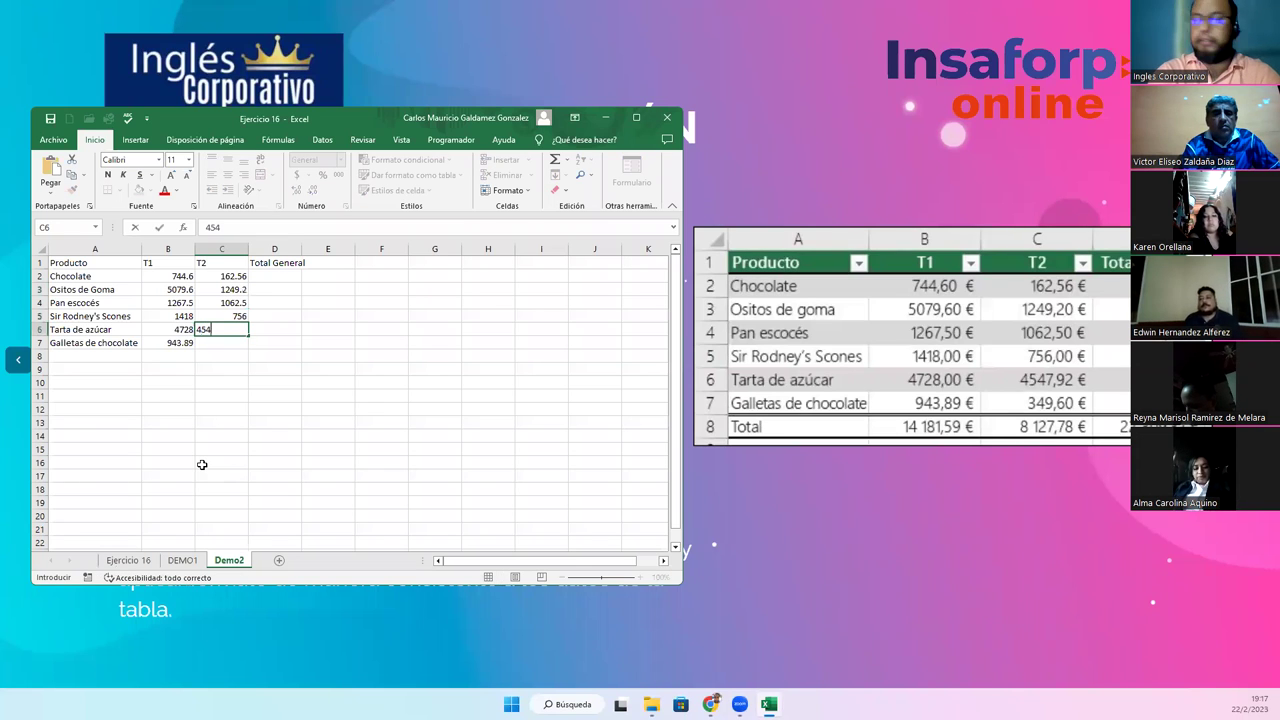
{"action": "type", "text": "7.92"}
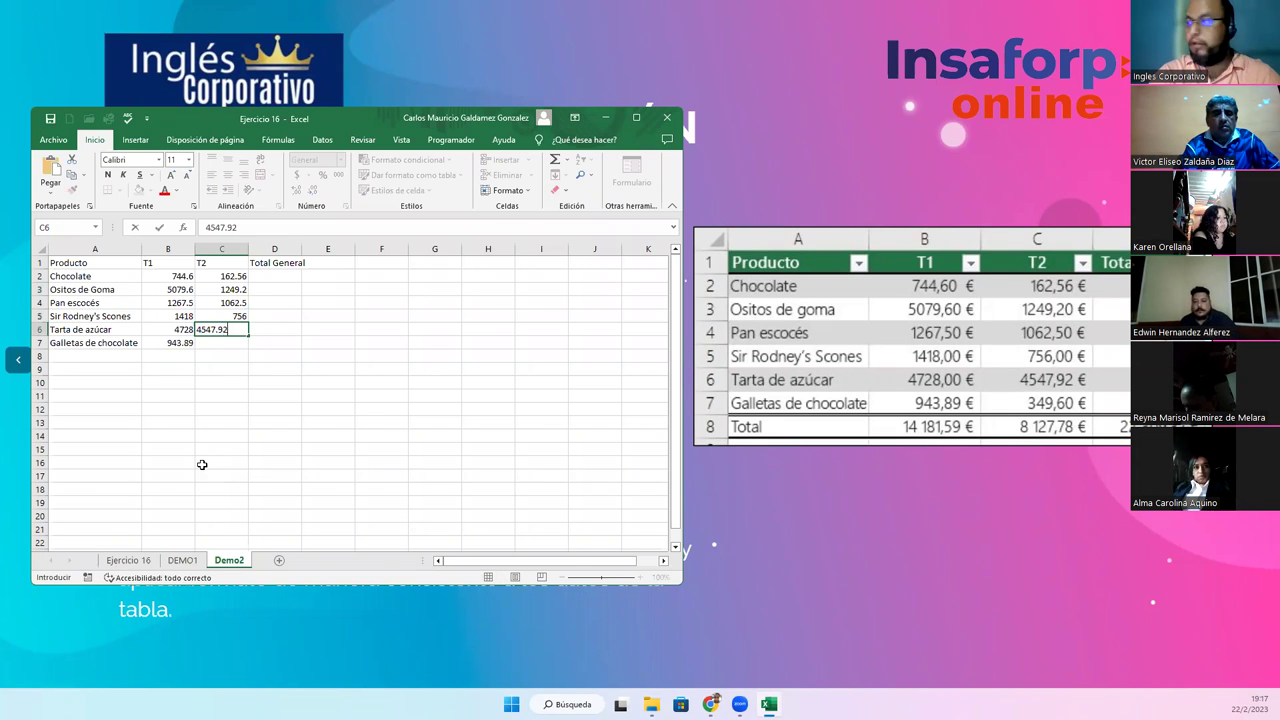
{"action": "key", "text": "Return"}
{"action": "type", "text": "3"}
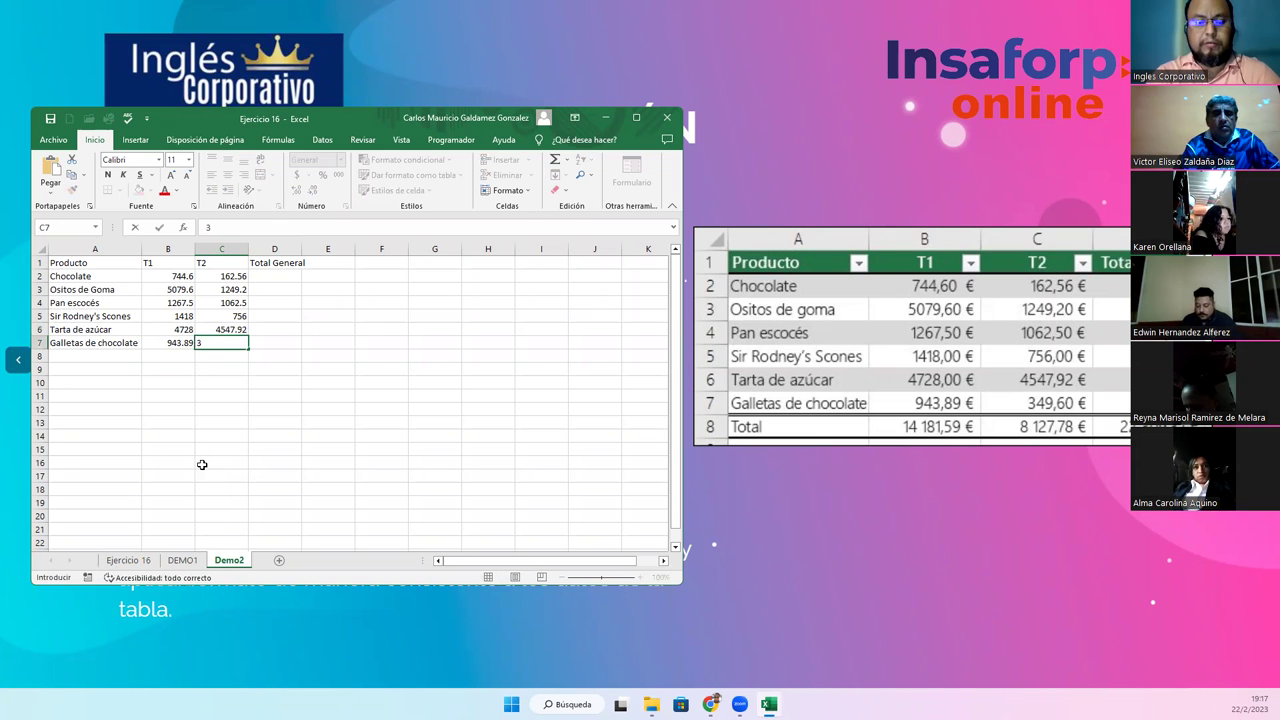
{"action": "type", "text": "49.6"}
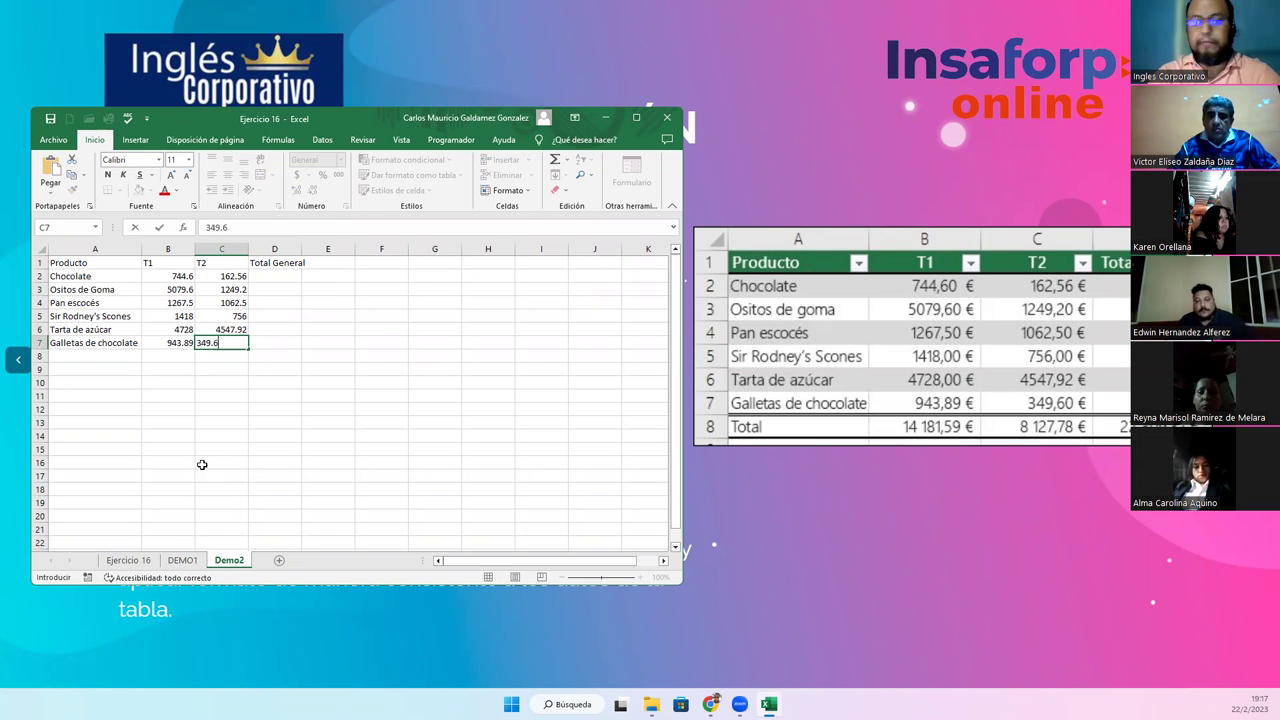
{"action": "key", "text": "Return"}
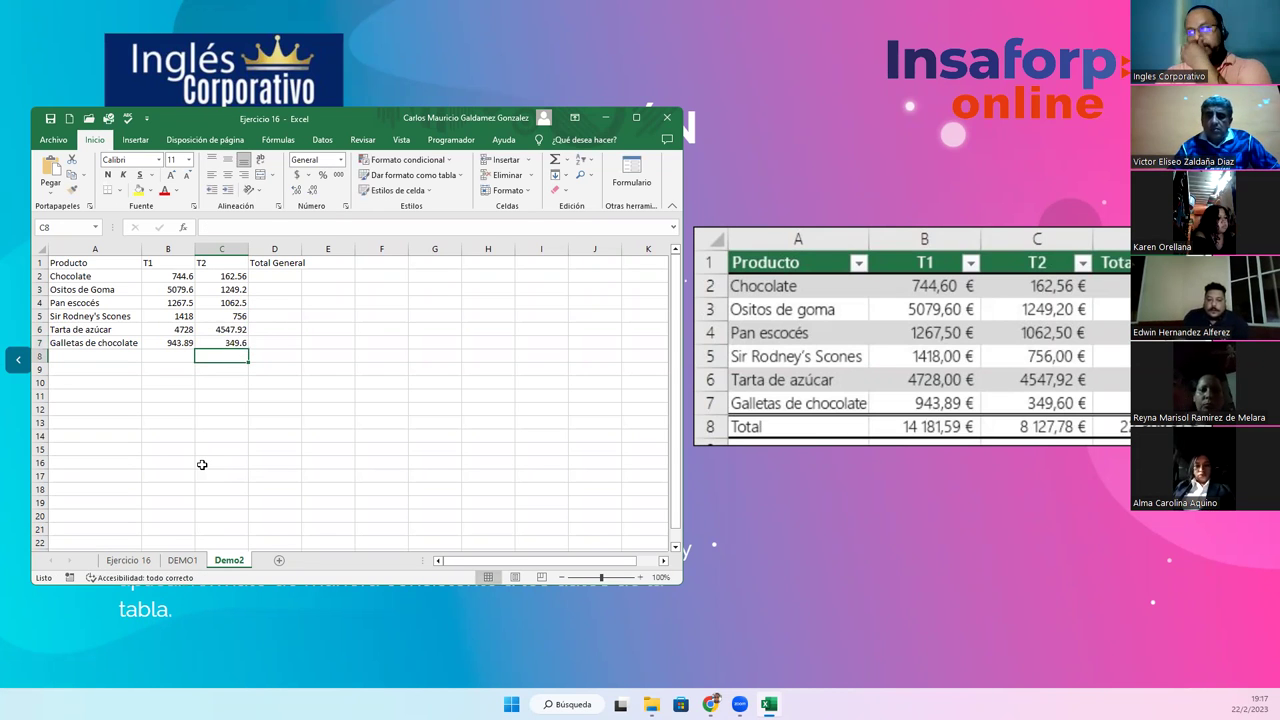
Fit columns B and C to their contents and widen column D to hold the Total General heading.
{"action": "left_click", "coordinate": [262, 277]}
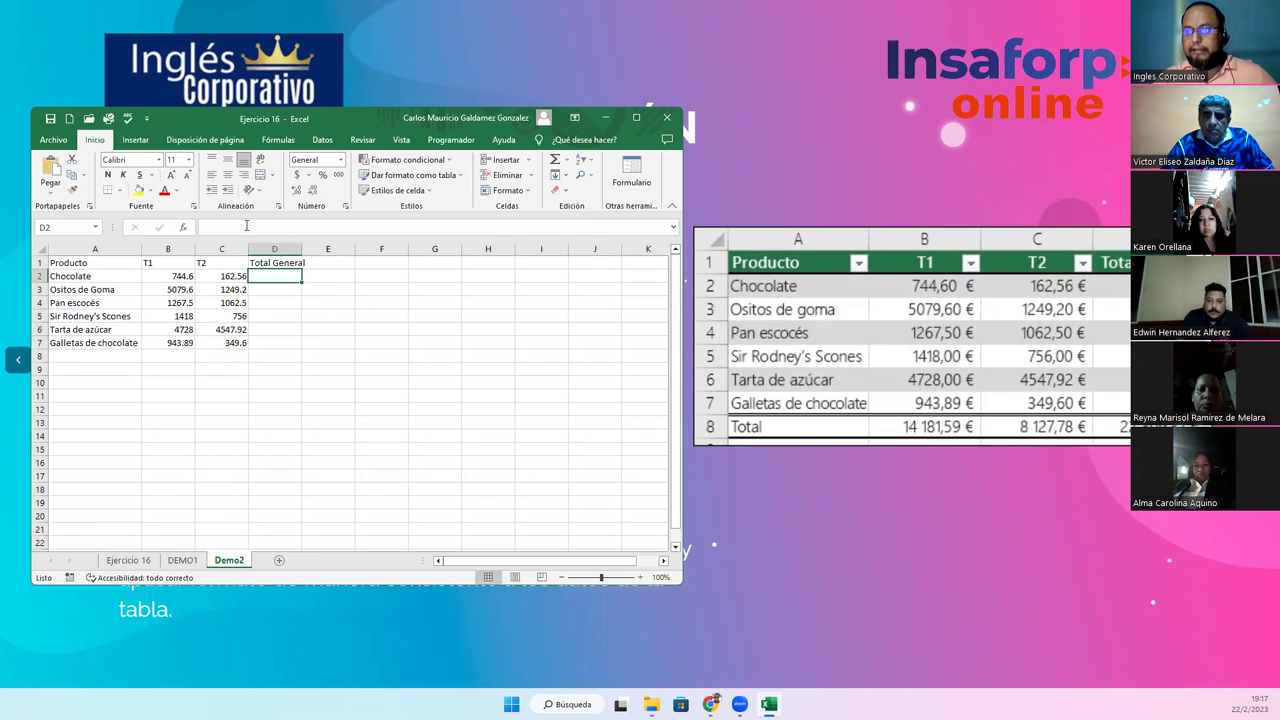
{"action": "double_click", "coordinate": [195, 249]}
{"action": "double_click", "coordinate": [228, 249]}
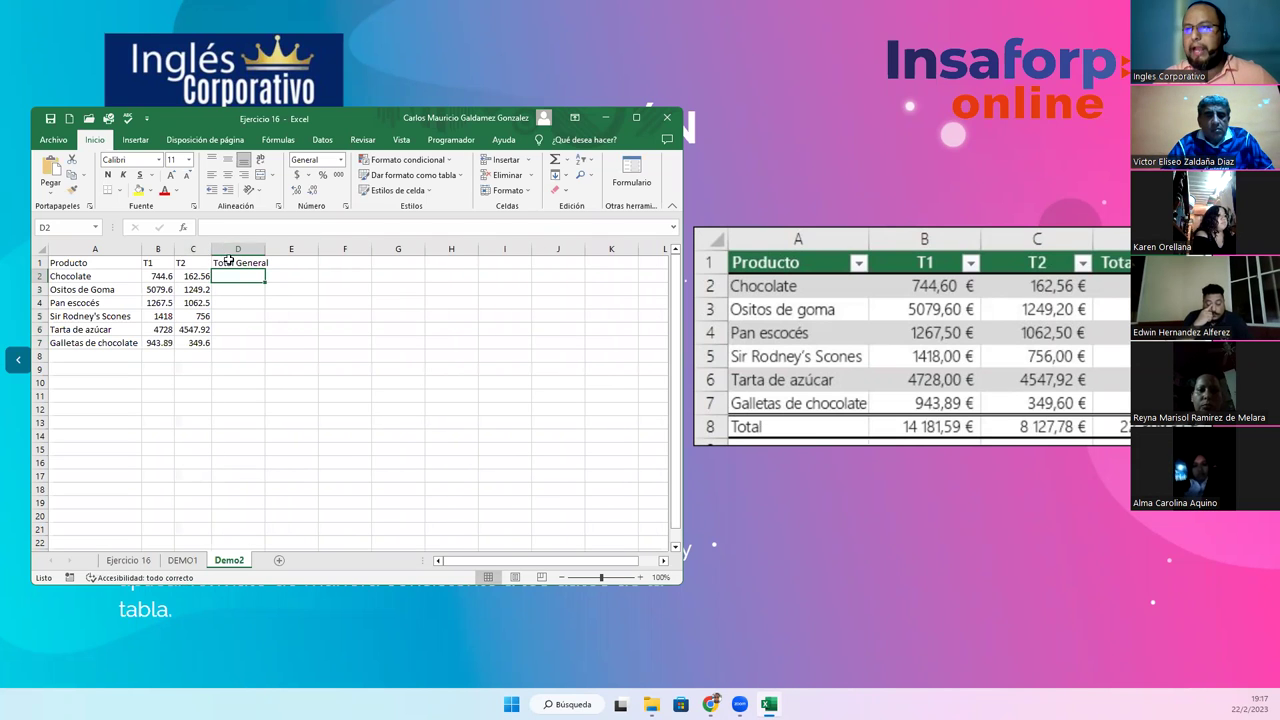
{"action": "left_click_drag", "start_coordinate": [262, 249], "coordinate": [271, 249]}
Apply the Contabilidad number format to the amounts and empty total cells in B2:D7.
{"action": "left_click_drag", "start_coordinate": [156, 276], "coordinate": [240, 343]}
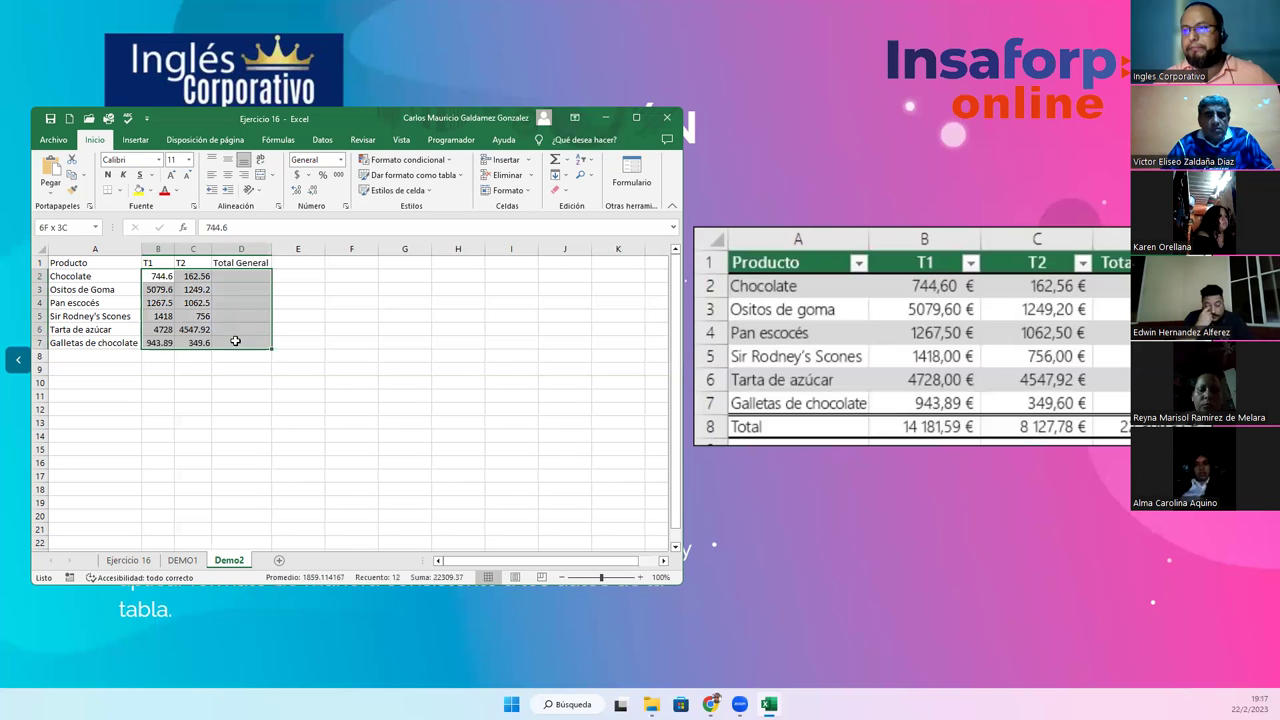
{"action": "left_click", "coordinate": [341, 163]}
{"action": "left_click", "coordinate": [360, 265]}
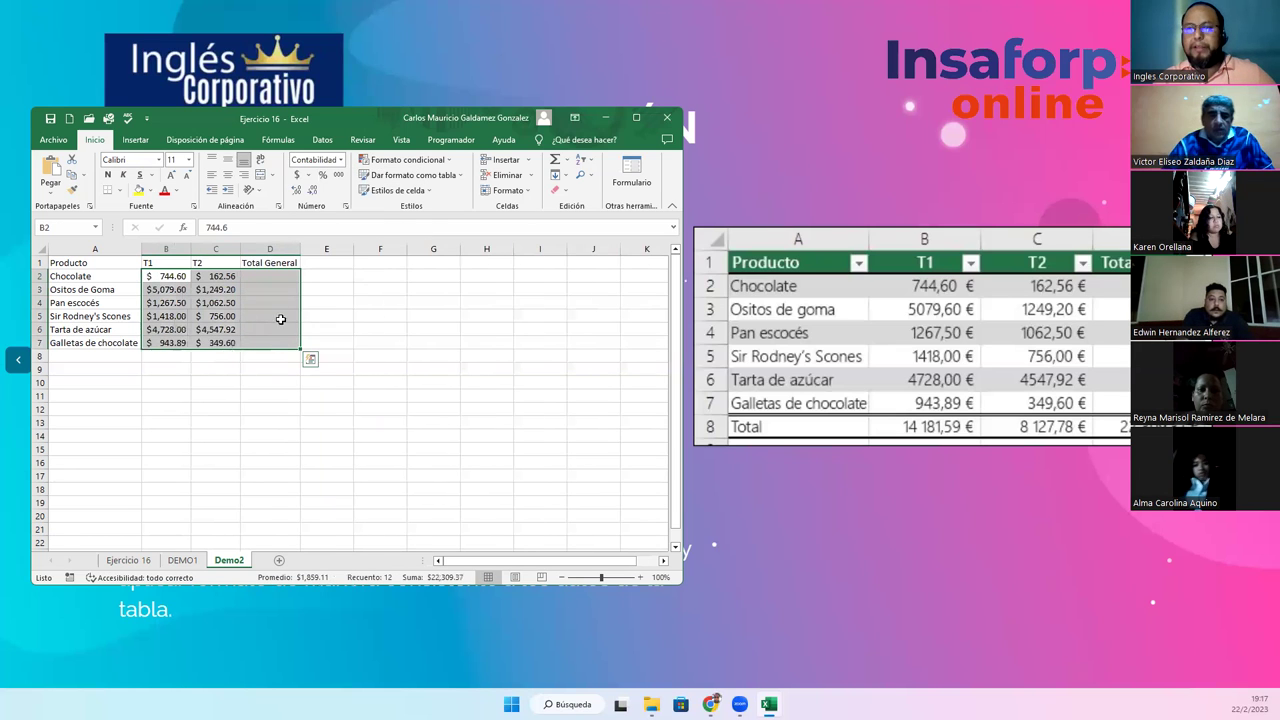
{"action": "left_click", "coordinate": [215, 341]}
{"action": "scroll", "coordinate": [215, 341], "scroll_direction": "up", "scroll_amount": 4}
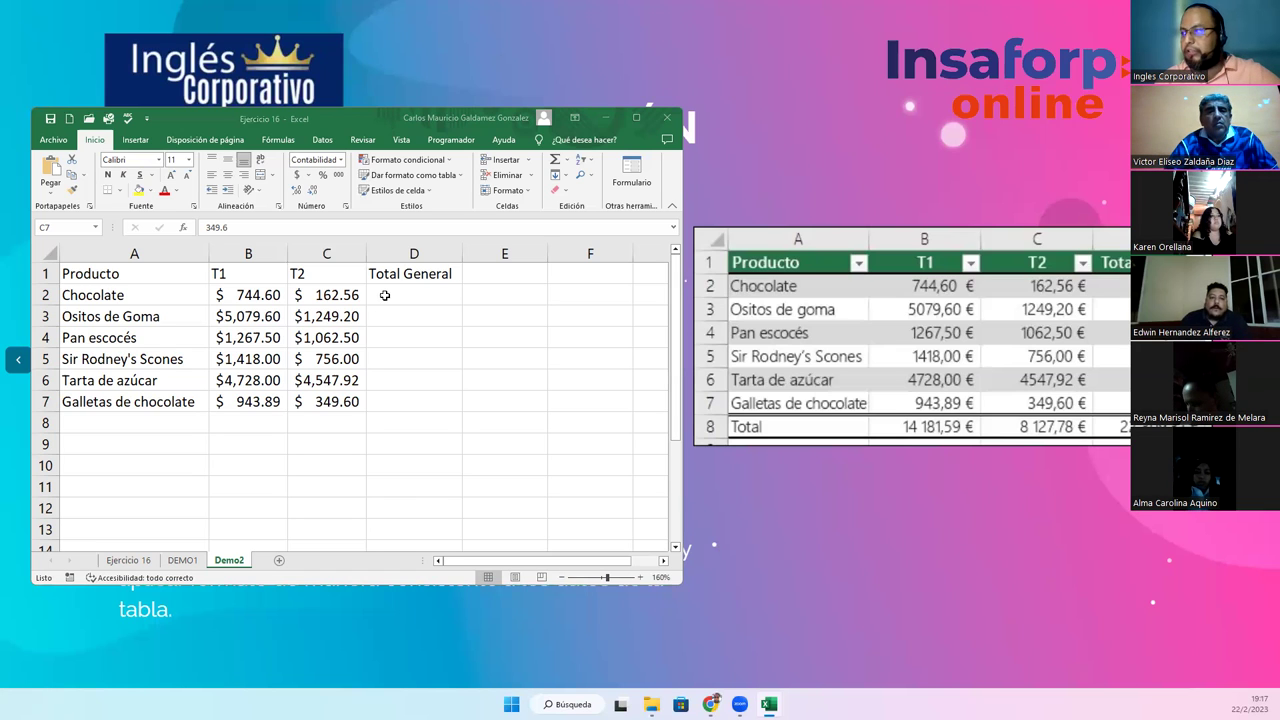
{"action": "left_click_drag", "start_coordinate": [233, 415], "coordinate": [418, 418]}
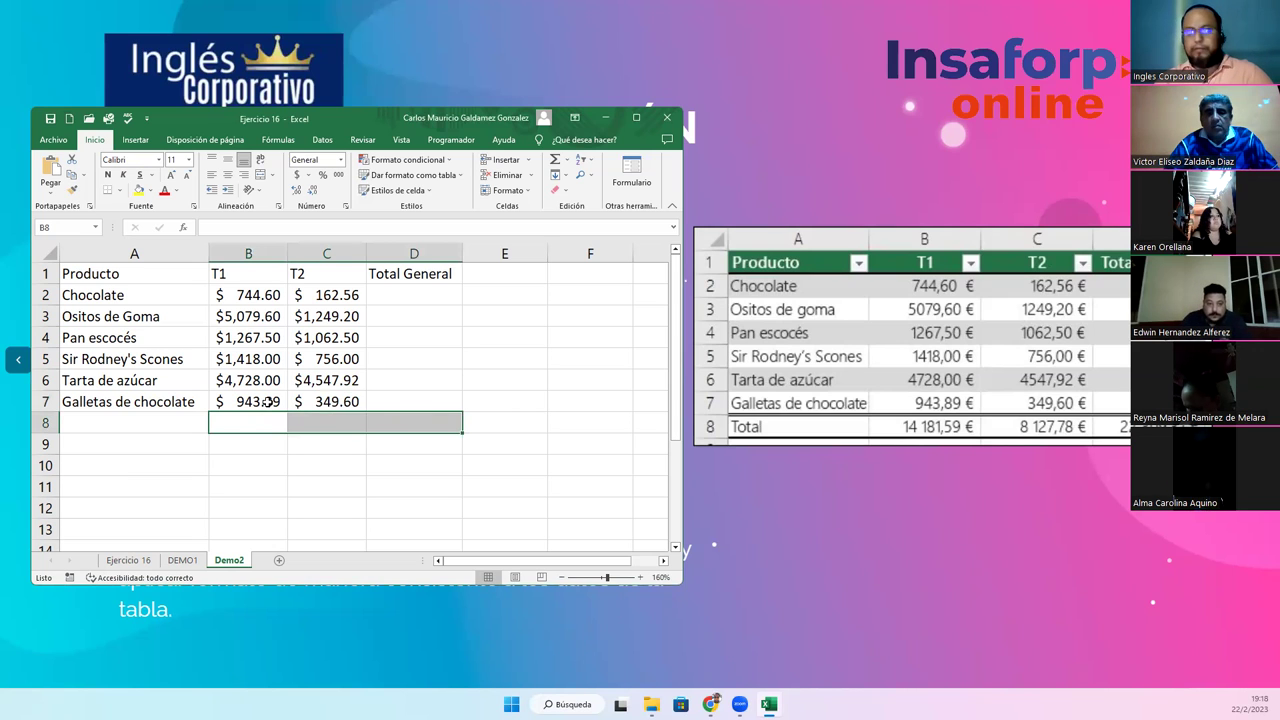
{"action": "left_click", "coordinate": [608, 120]}
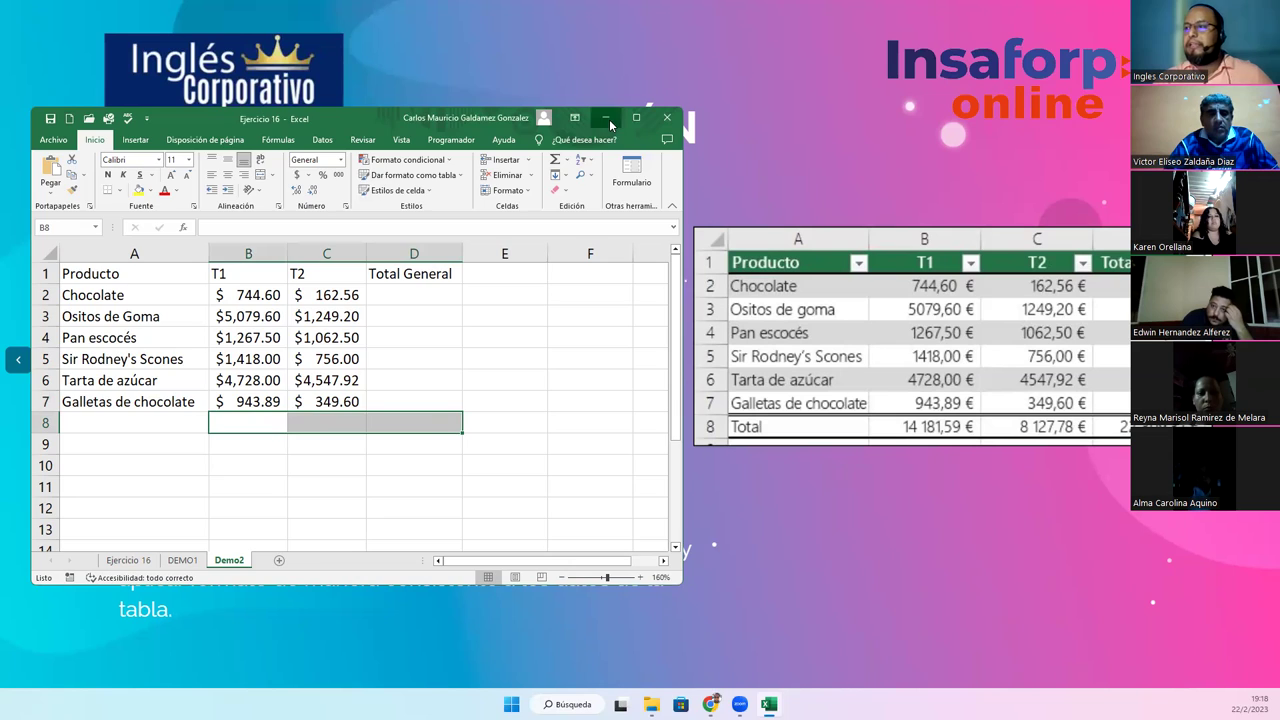
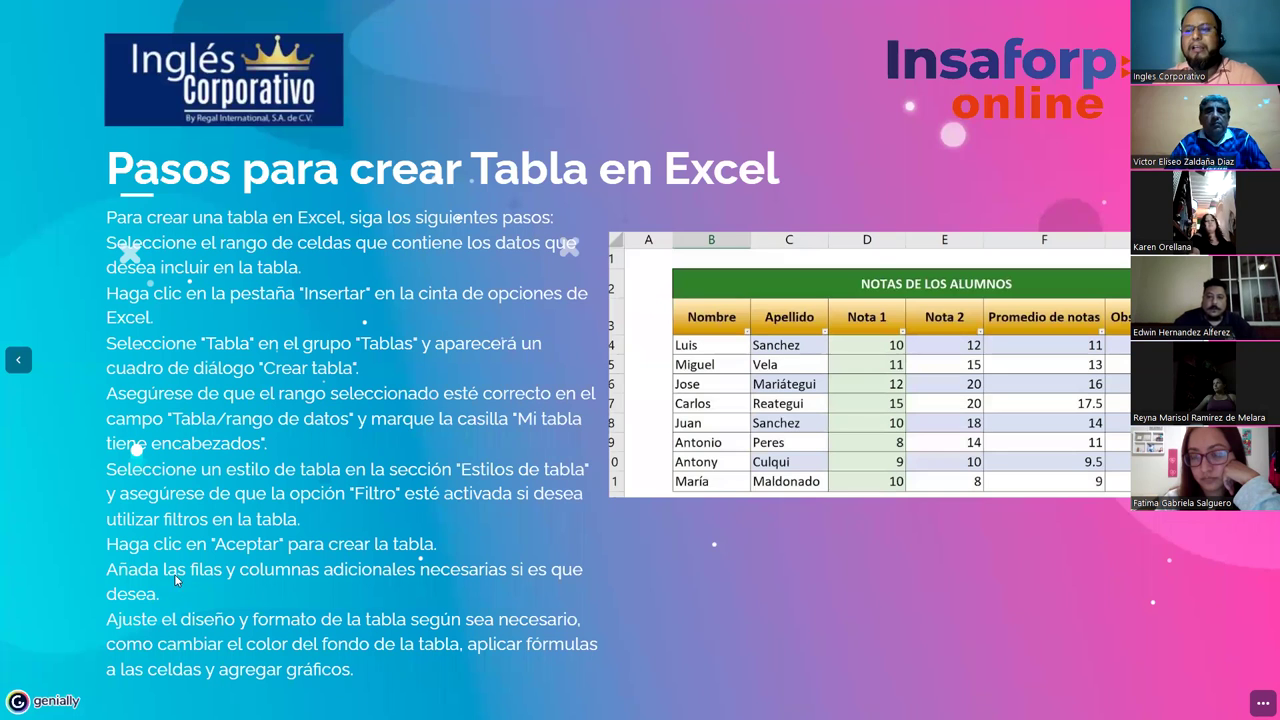
{"action": "left_click_drag", "start_coordinate": [120, 578], "coordinate": [581, 594]}
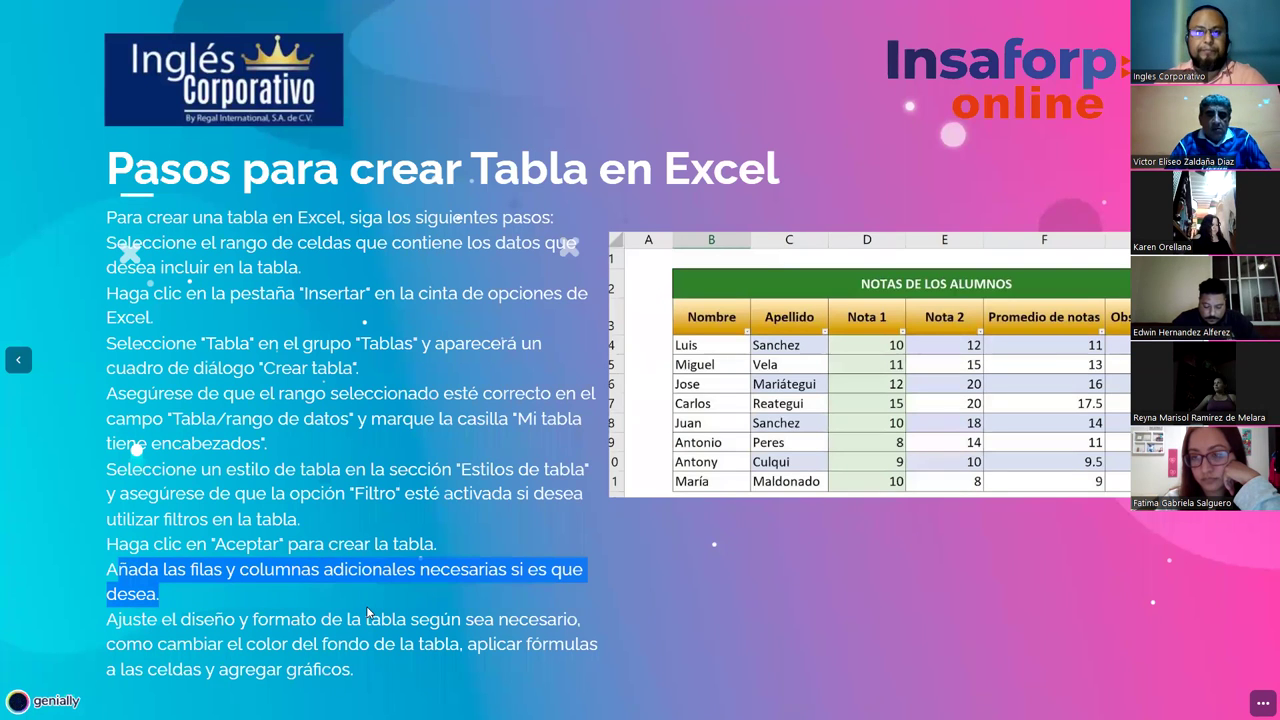
{"action": "triple_click", "coordinate": [155, 553]}
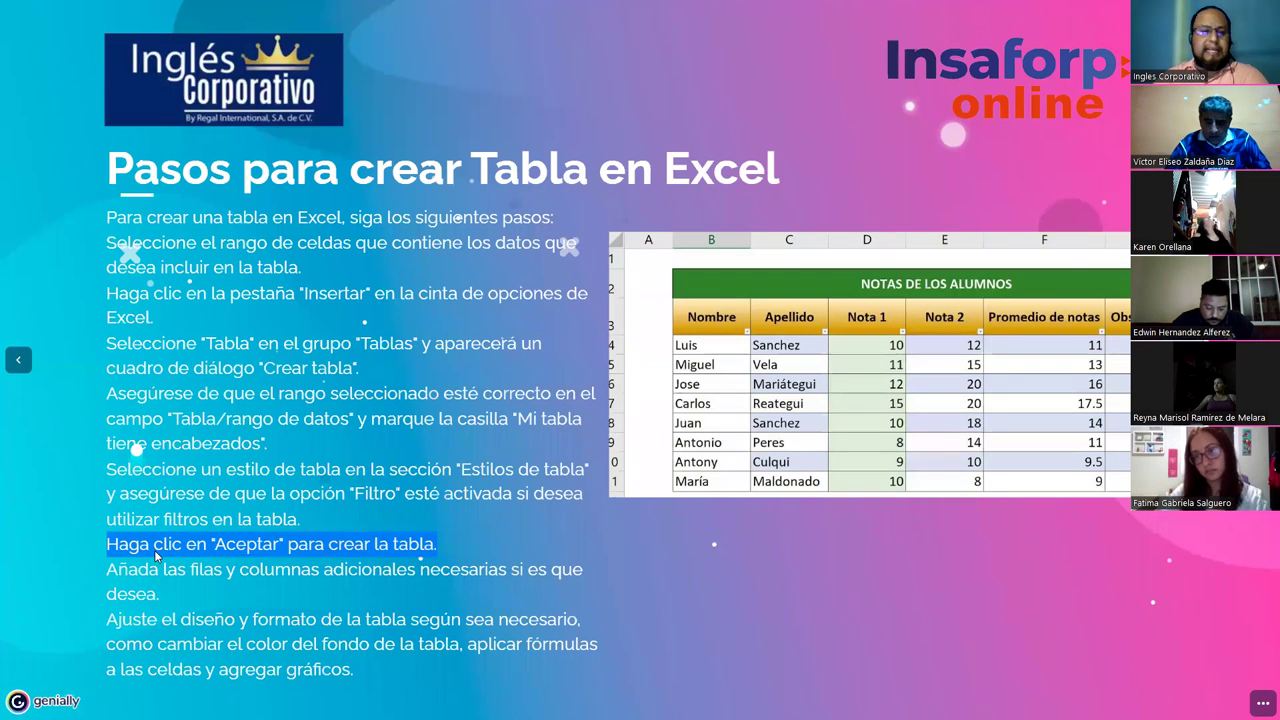
{"action": "left_click", "coordinate": [282, 583]}
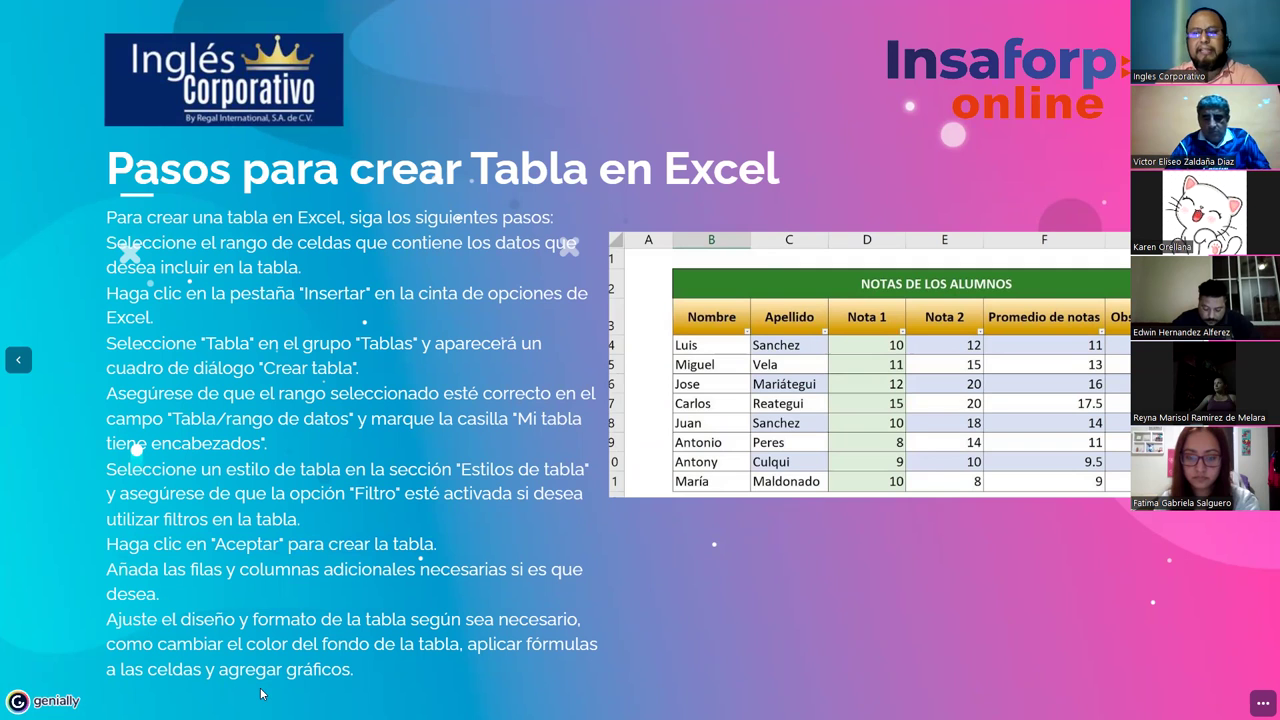
{"action": "left_click_drag", "start_coordinate": [260, 693], "coordinate": [358, 679]}
{"action": "left_click", "coordinate": [110, 622]}
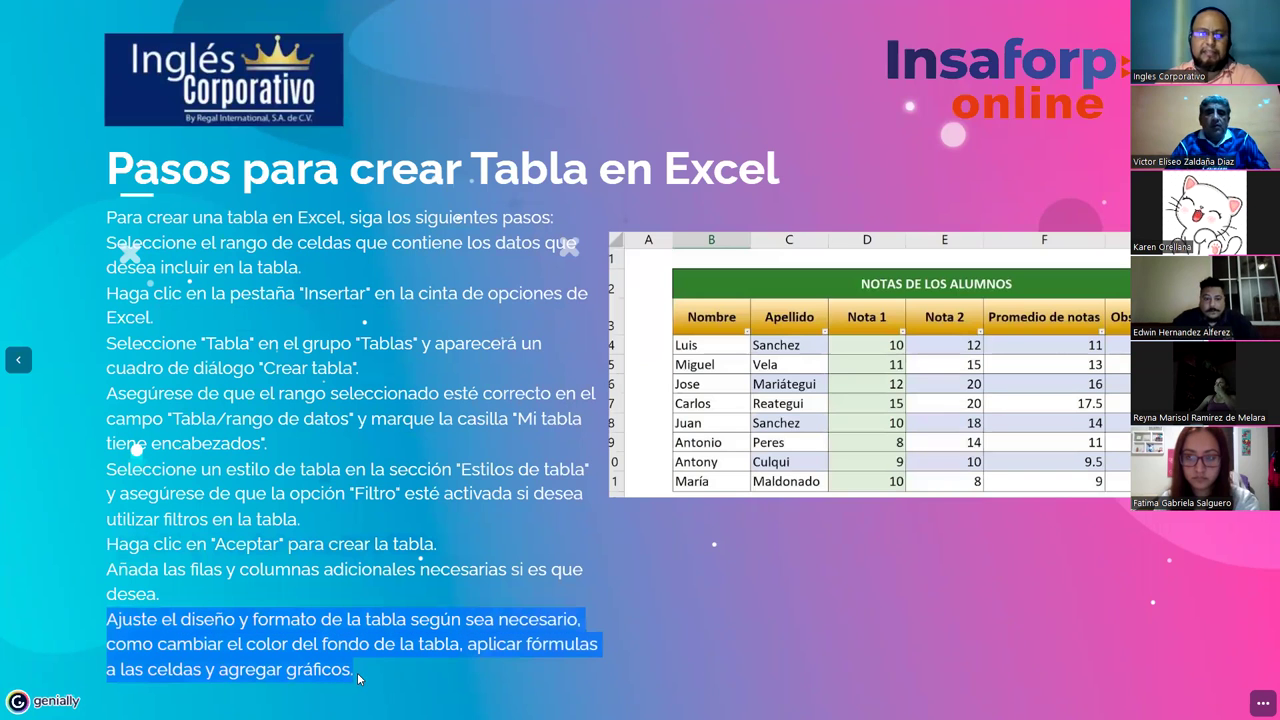
{"action": "left_click", "coordinate": [358, 679]}
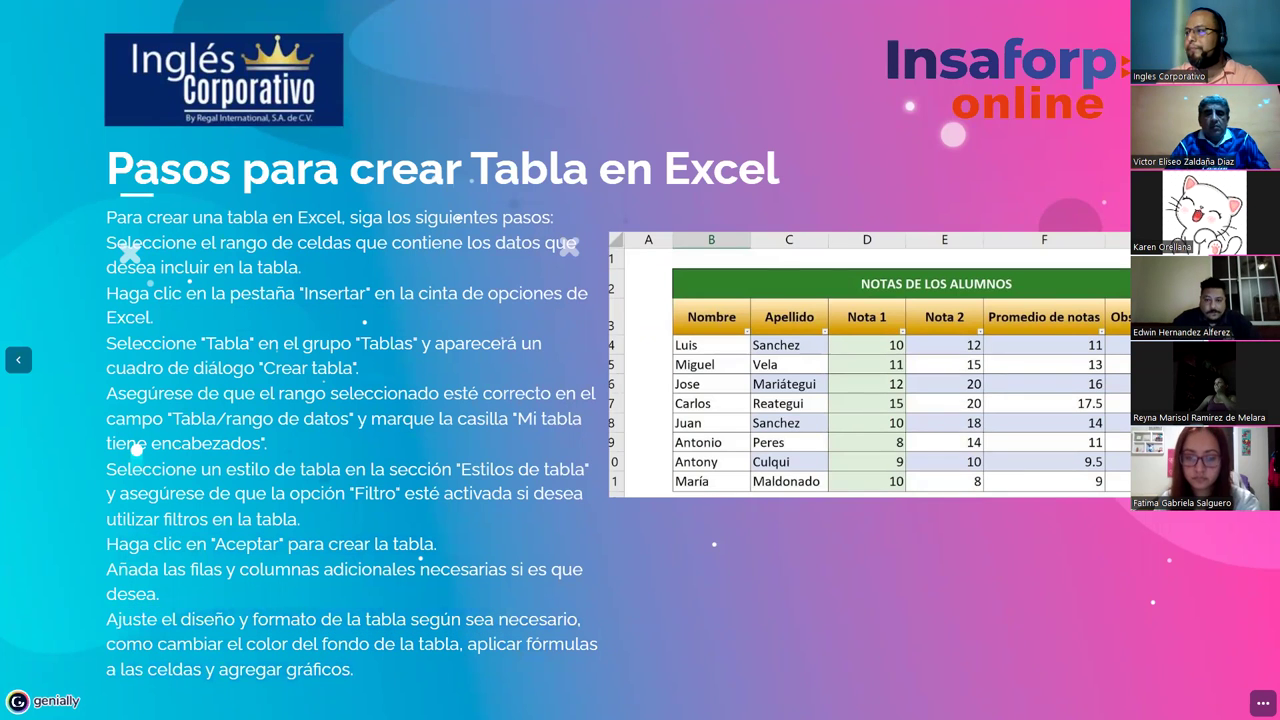
{"action": "key", "text": "Right"}
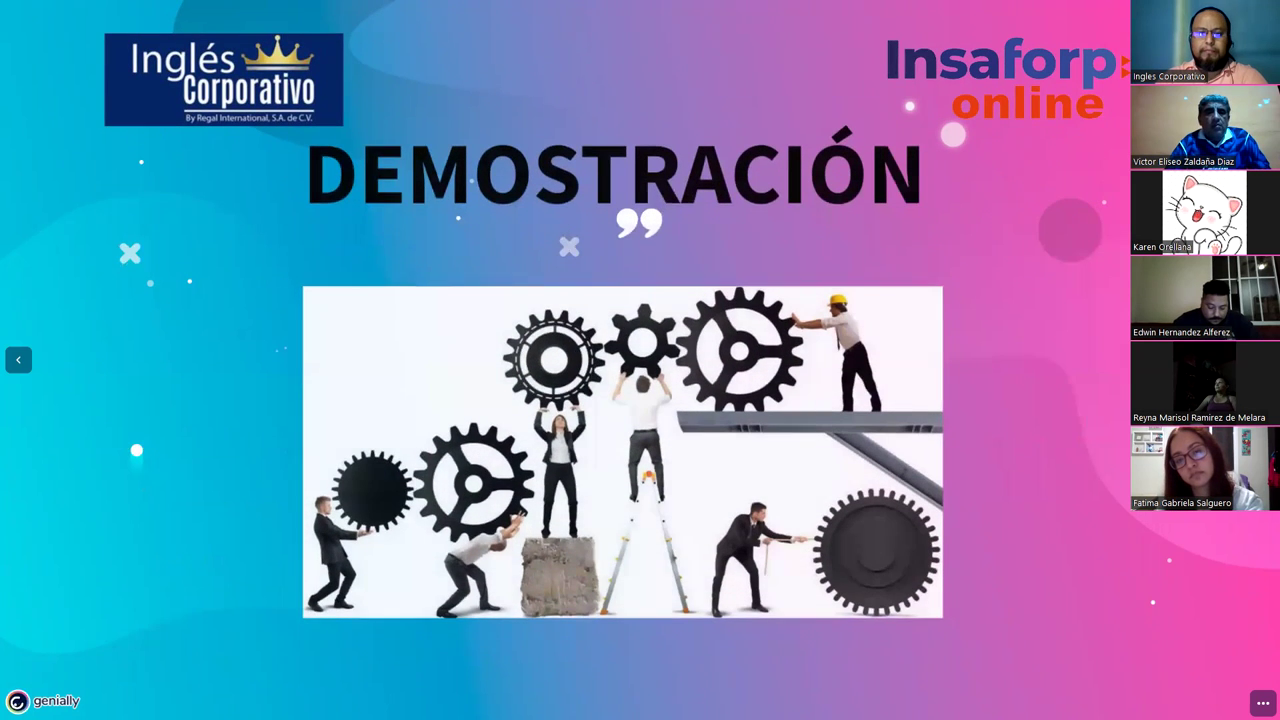
Switch from the presentation to the Ejercicio 16 workbook in Excel and maximize its window.
{"action": "key", "text": "alt+Tab"}
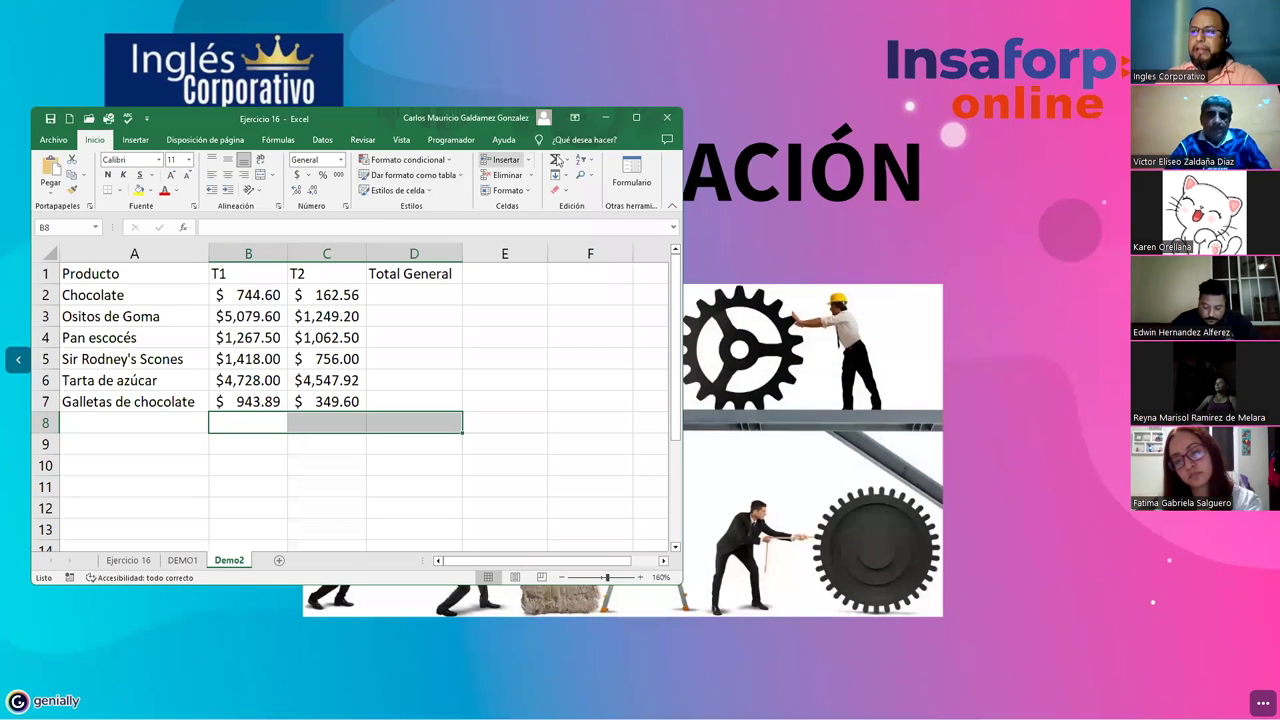
{"action": "left_click", "coordinate": [636, 119]}
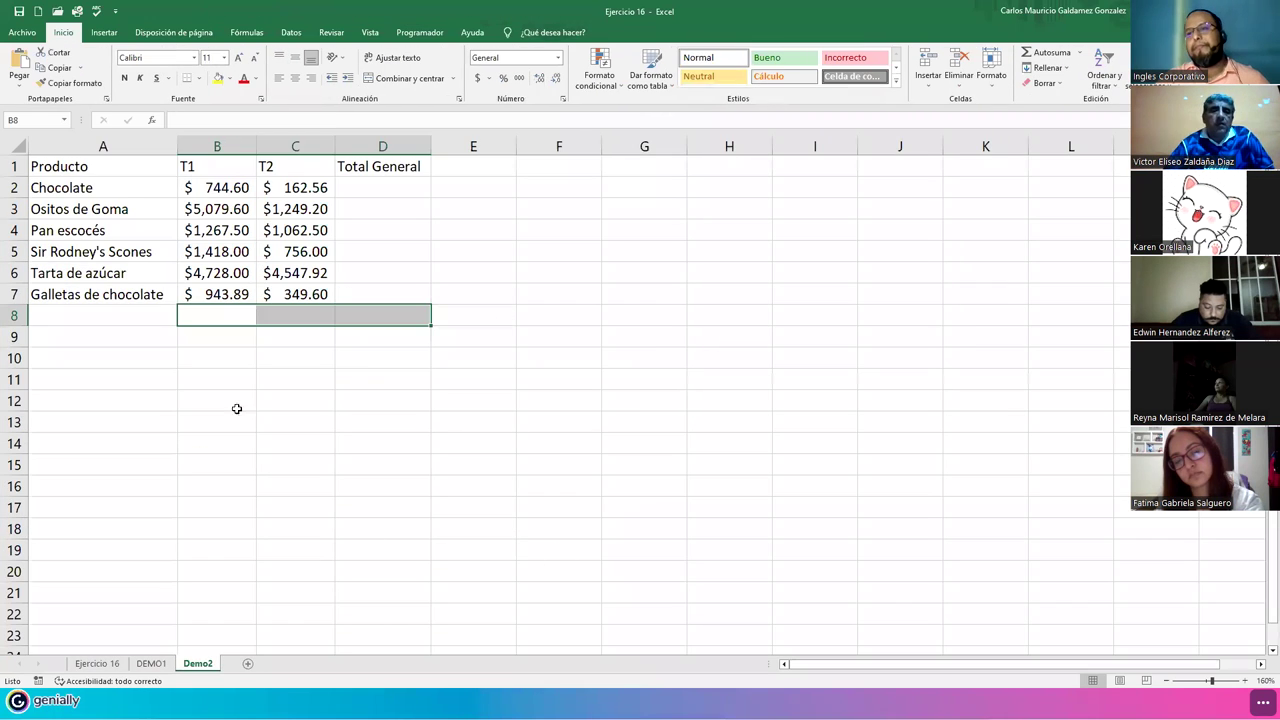
{"action": "left_click", "coordinate": [234, 392]}
{"action": "left_click", "coordinate": [127, 359]}
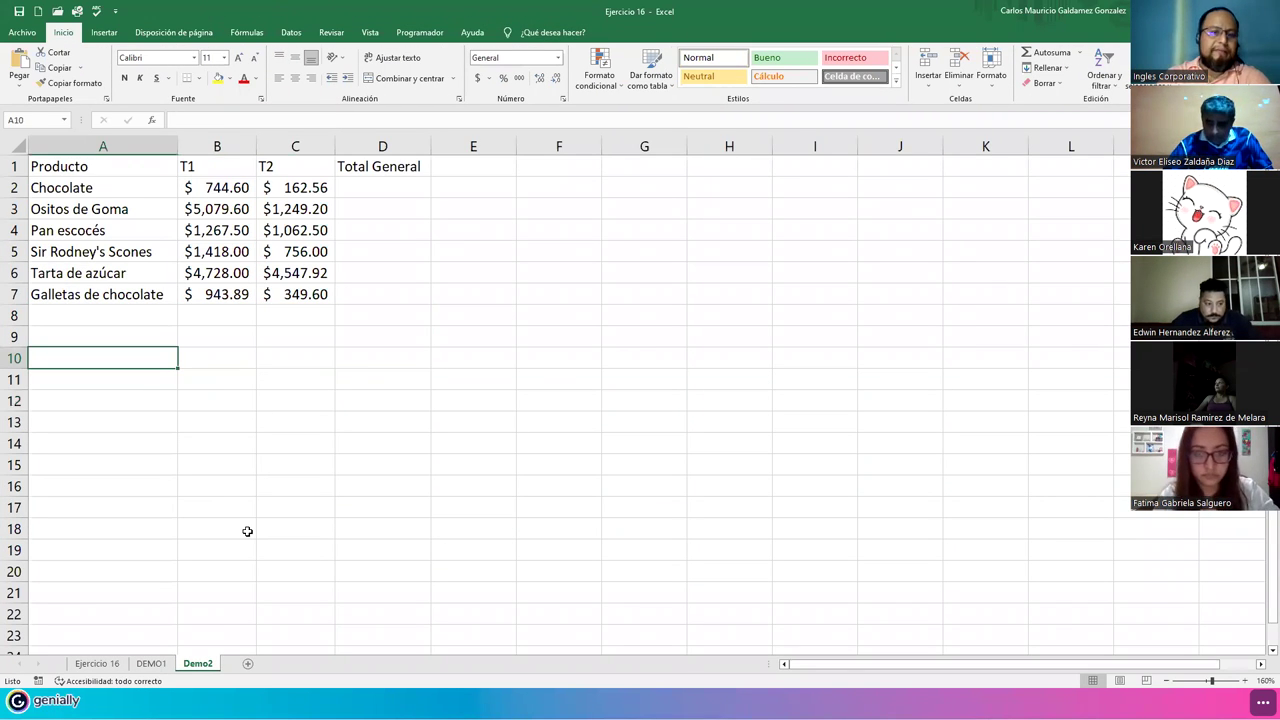
{"action": "left_click_drag", "start_coordinate": [83, 168], "coordinate": [420, 303]}
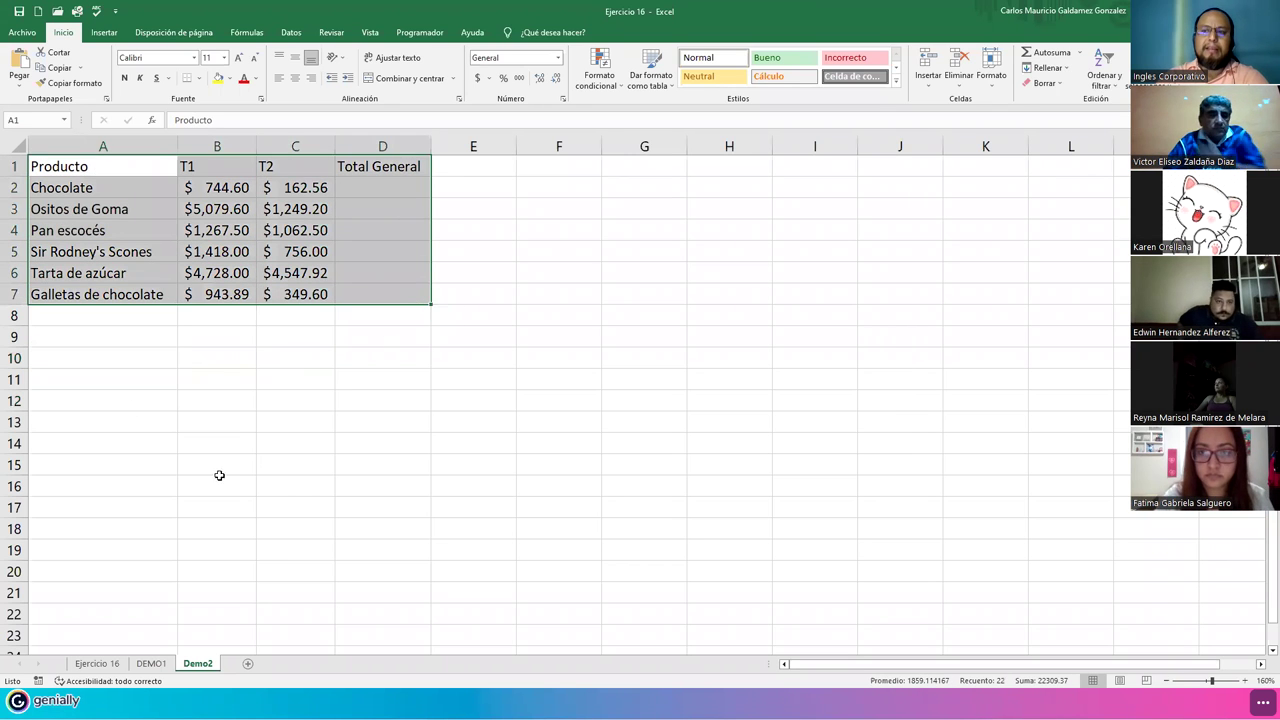
{"action": "left_click", "coordinate": [357, 248]}
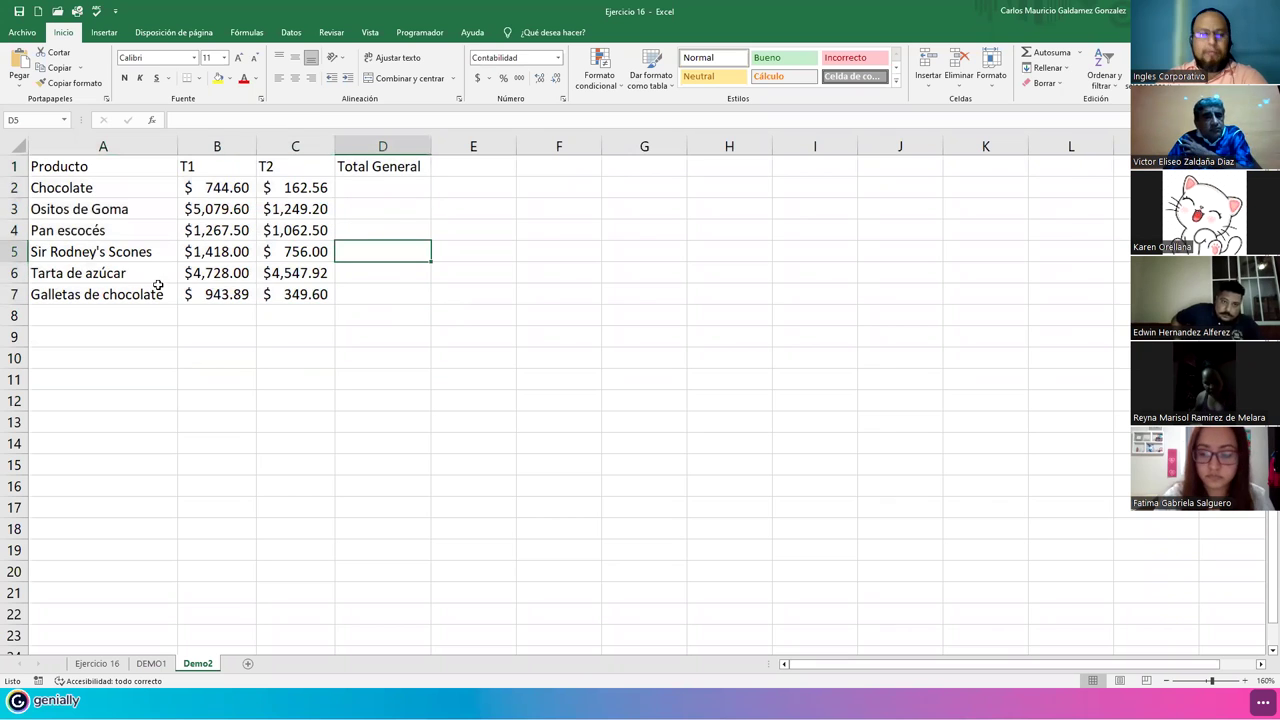
Copy the data range A1:D7 and paste a duplicate starting at A17.
{"action": "left_click_drag", "start_coordinate": [57, 168], "coordinate": [355, 294]}
{"action": "key", "text": "ctrl+c"}
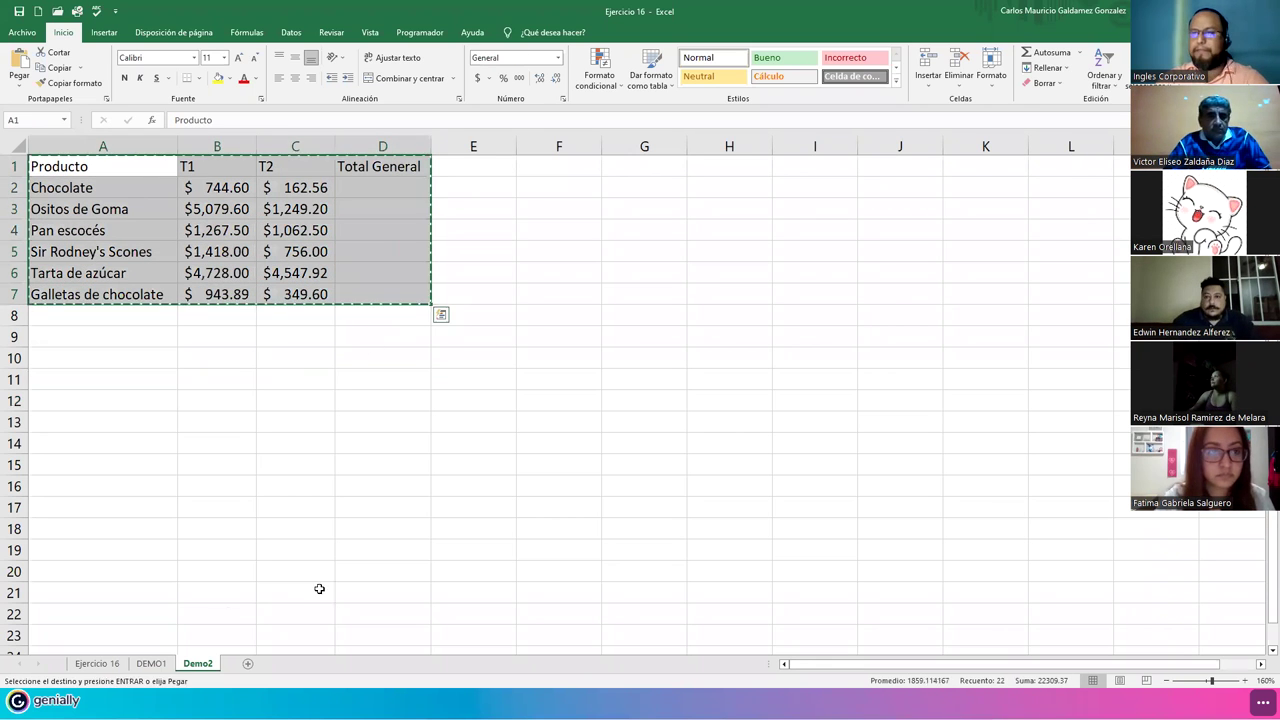
{"action": "left_click", "coordinate": [55, 550]}
{"action": "left_click", "coordinate": [53, 505]}
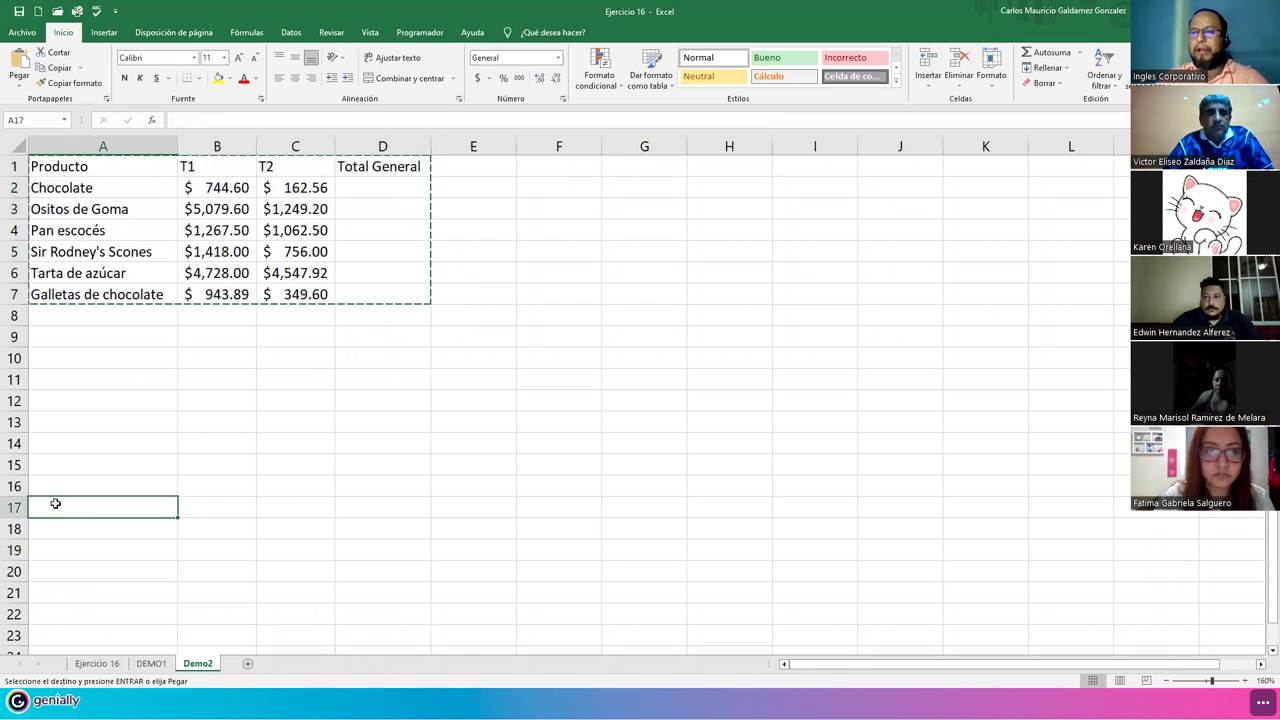
{"action": "key", "text": "ctrl+v"}
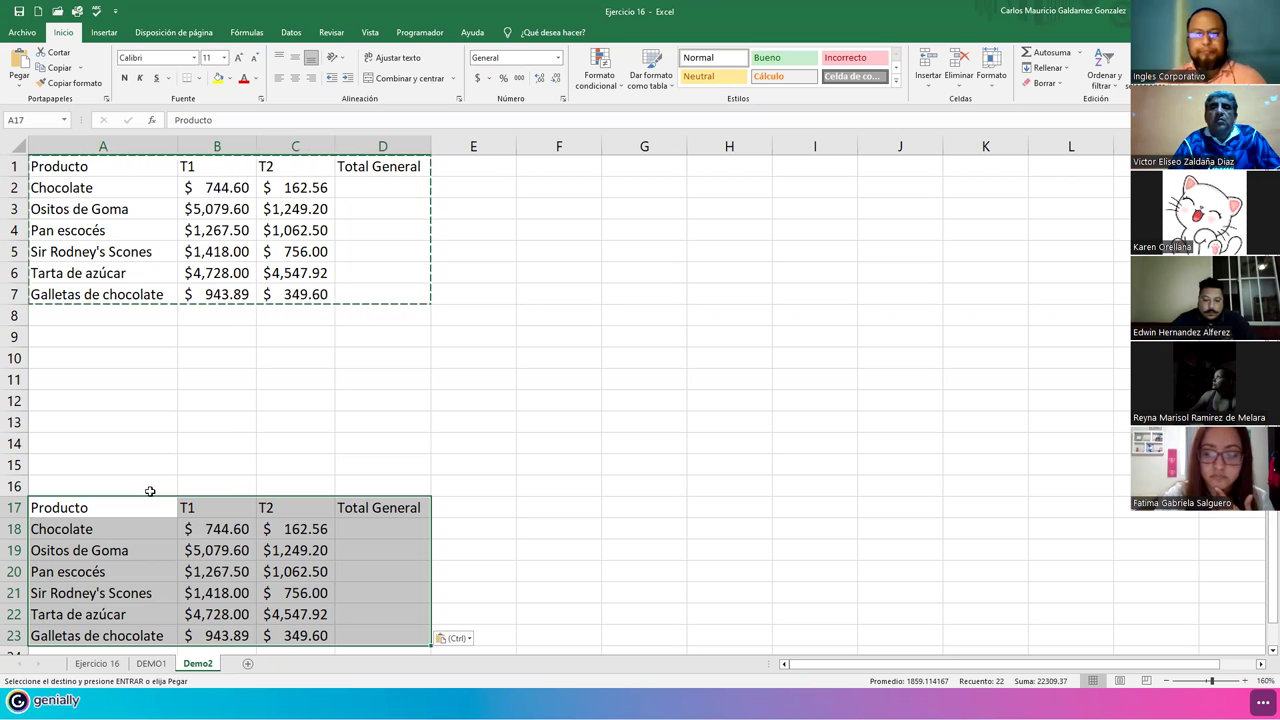
{"action": "left_click", "coordinate": [150, 487]}
{"action": "key", "text": "Escape"}
Delete the blank rows 13 and 14 between the original data and its copy.
{"action": "left_click_drag", "start_coordinate": [12, 422], "coordinate": [12, 443]}
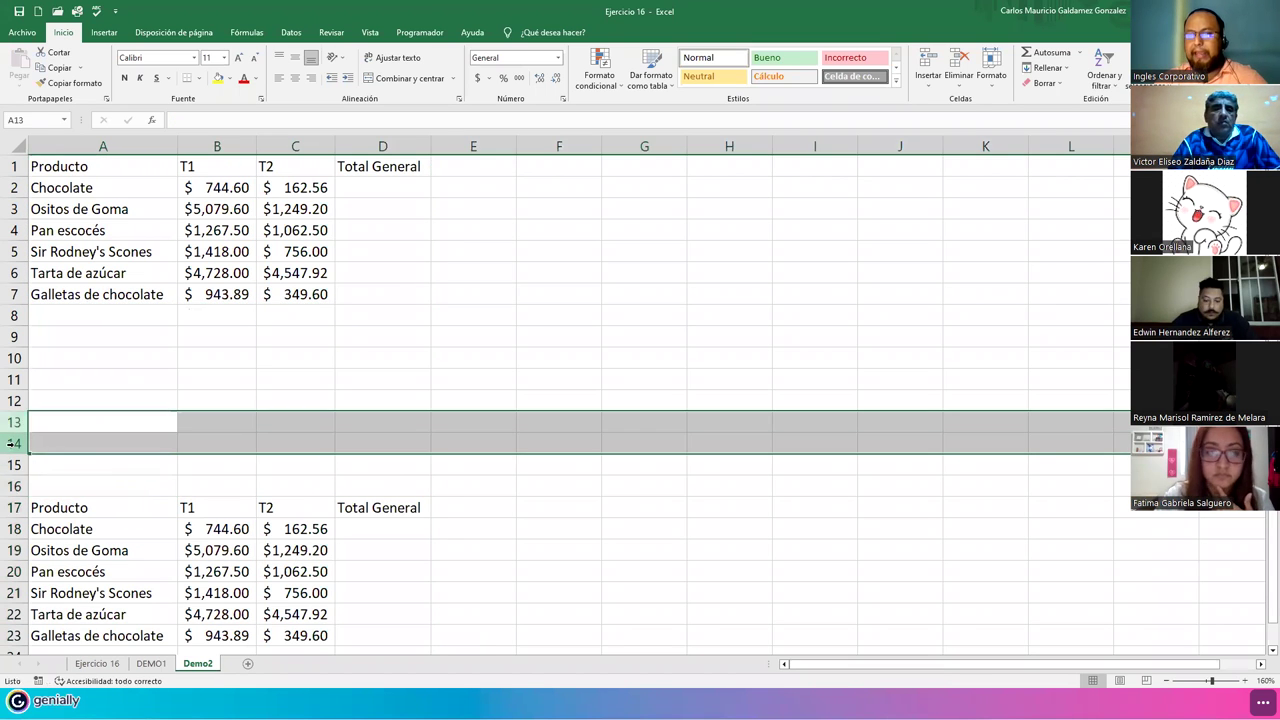
{"action": "right_click", "coordinate": [12, 443]}
{"action": "left_click", "coordinate": [60, 576]}
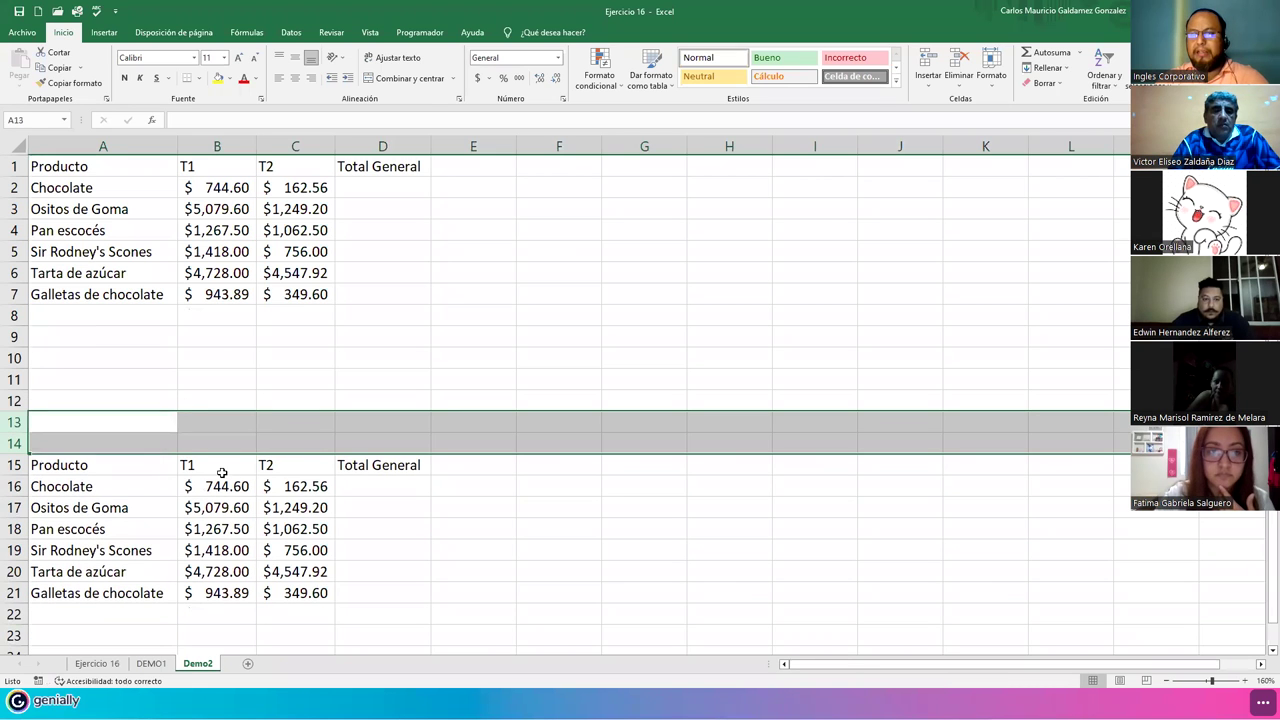
{"action": "left_click", "coordinate": [263, 421]}
Enter the formula =B2+C2 in D2 as the Total General for Chocolate.
{"action": "scroll", "coordinate": [262, 418], "scroll_direction": "up", "scroll_amount": 3}
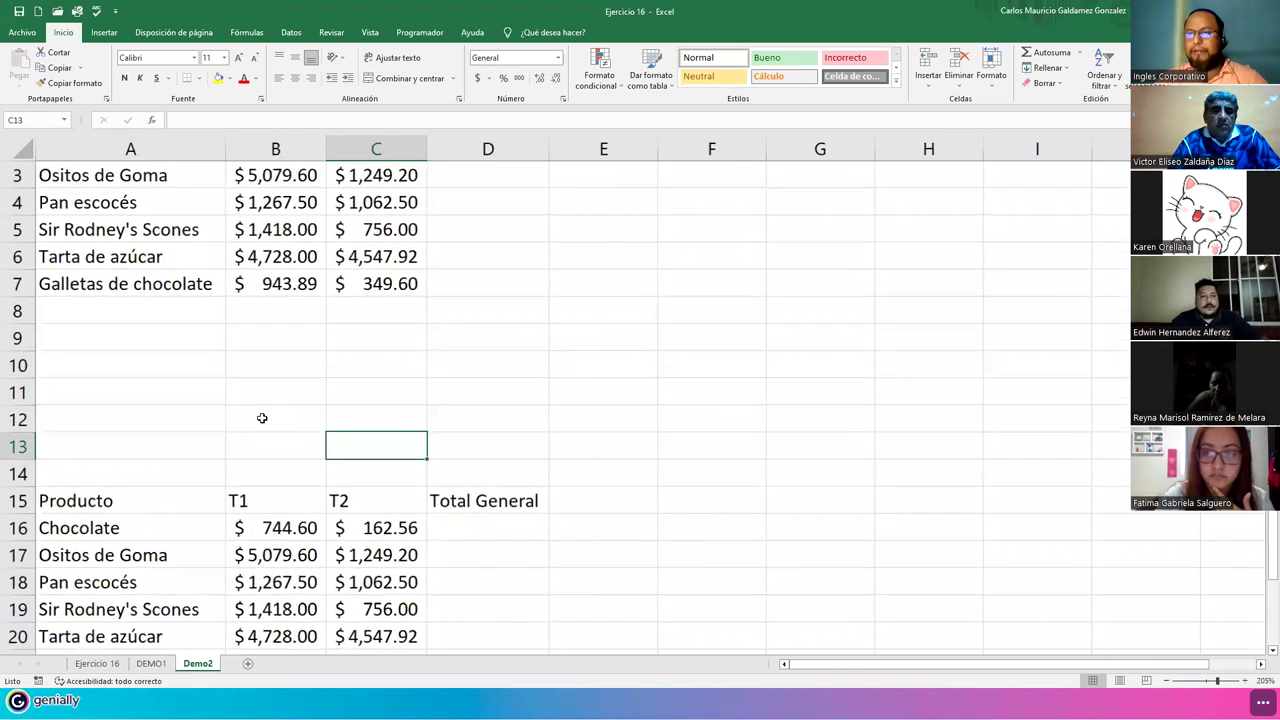
{"action": "scroll", "coordinate": [275, 421], "scroll_direction": "up", "scroll_amount": 1}
{"action": "scroll", "coordinate": [310, 450], "scroll_direction": "up", "scroll_amount": 5}
{"action": "scroll", "coordinate": [322, 477], "scroll_direction": "up", "scroll_amount": 1}
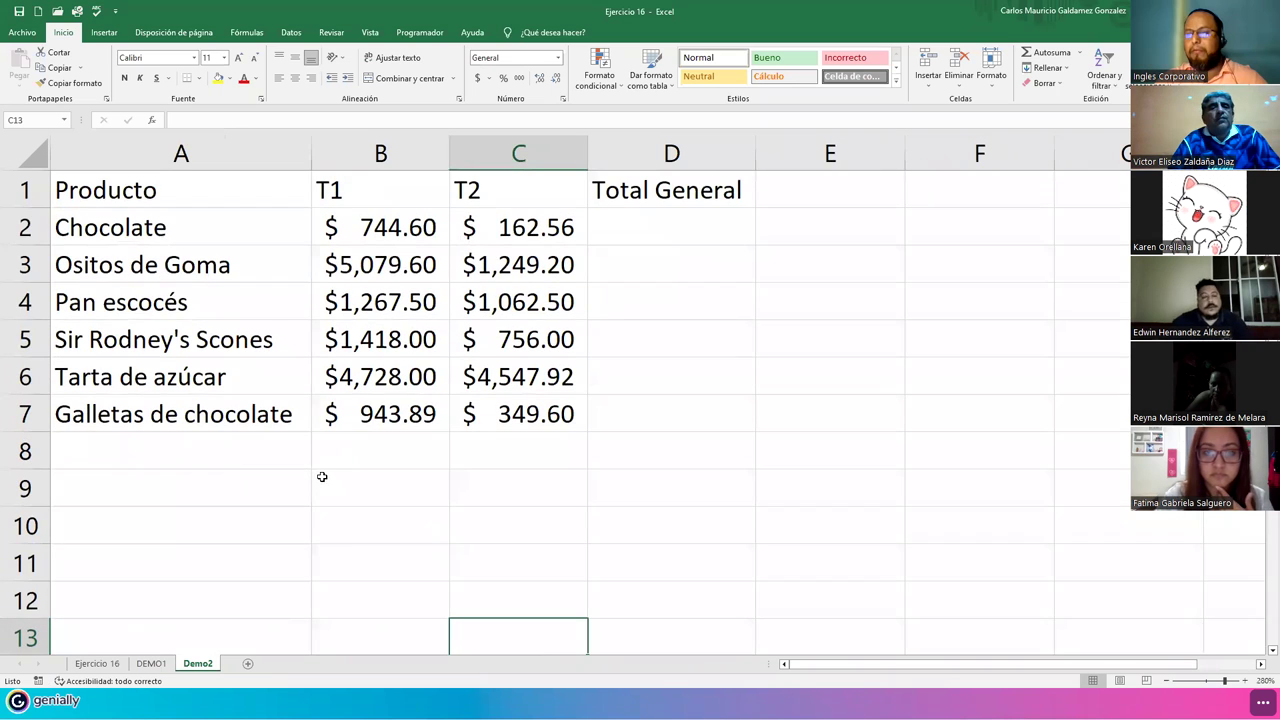
{"action": "left_click_drag", "start_coordinate": [226, 192], "coordinate": [640, 414]}
{"action": "left_click", "coordinate": [626, 226]}
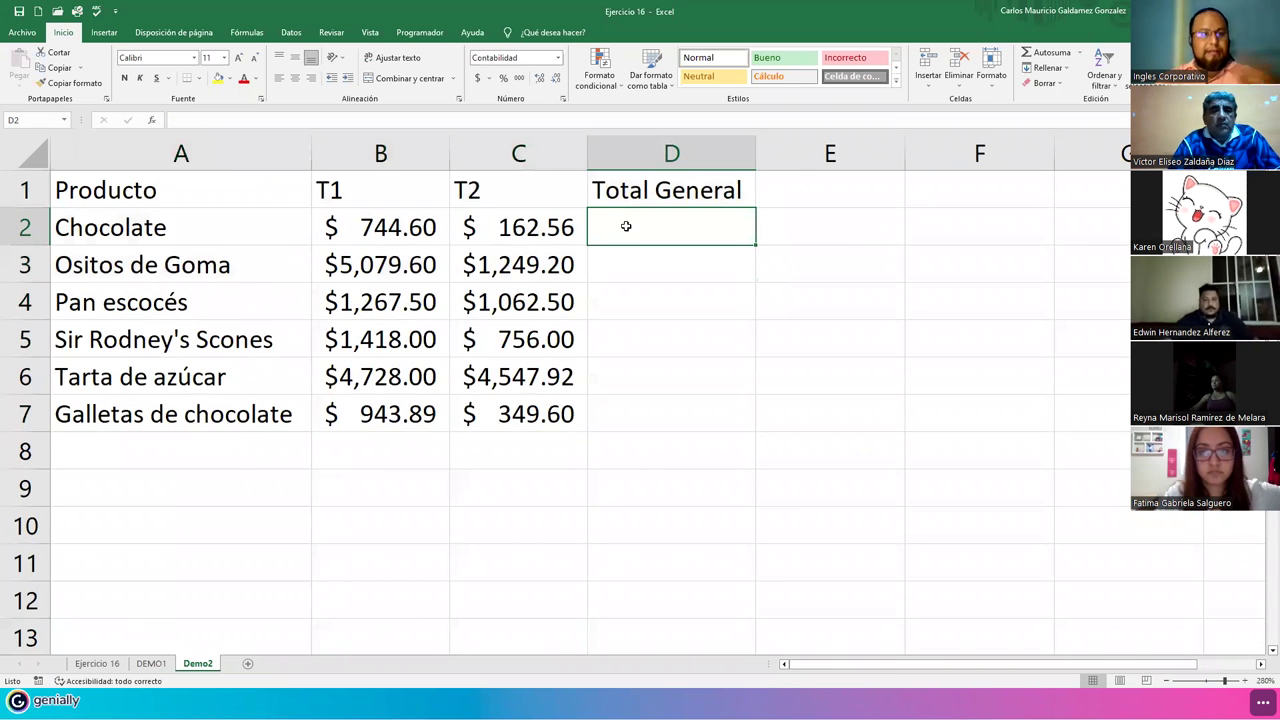
{"action": "type", "text": "="}
{"action": "key", "text": "Left"}
{"action": "key", "text": "Left"}
{"action": "type", "text": "+"}
{"action": "key", "text": "Left"}
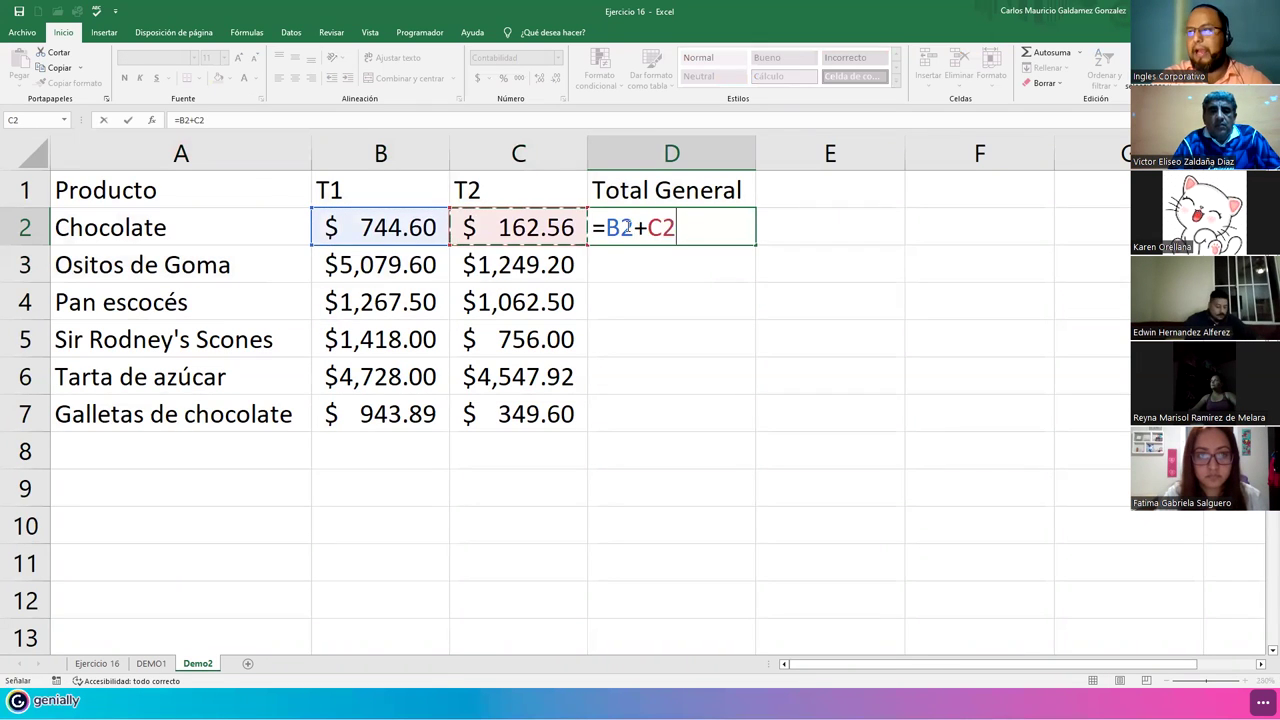
{"action": "key", "text": "Return"}
Fill the D2 formula down through D7 and total the column in D8 with AutoSum.
{"action": "left_click", "coordinate": [625, 225]}
{"action": "left_click_drag", "start_coordinate": [753, 243], "coordinate": [743, 425]}
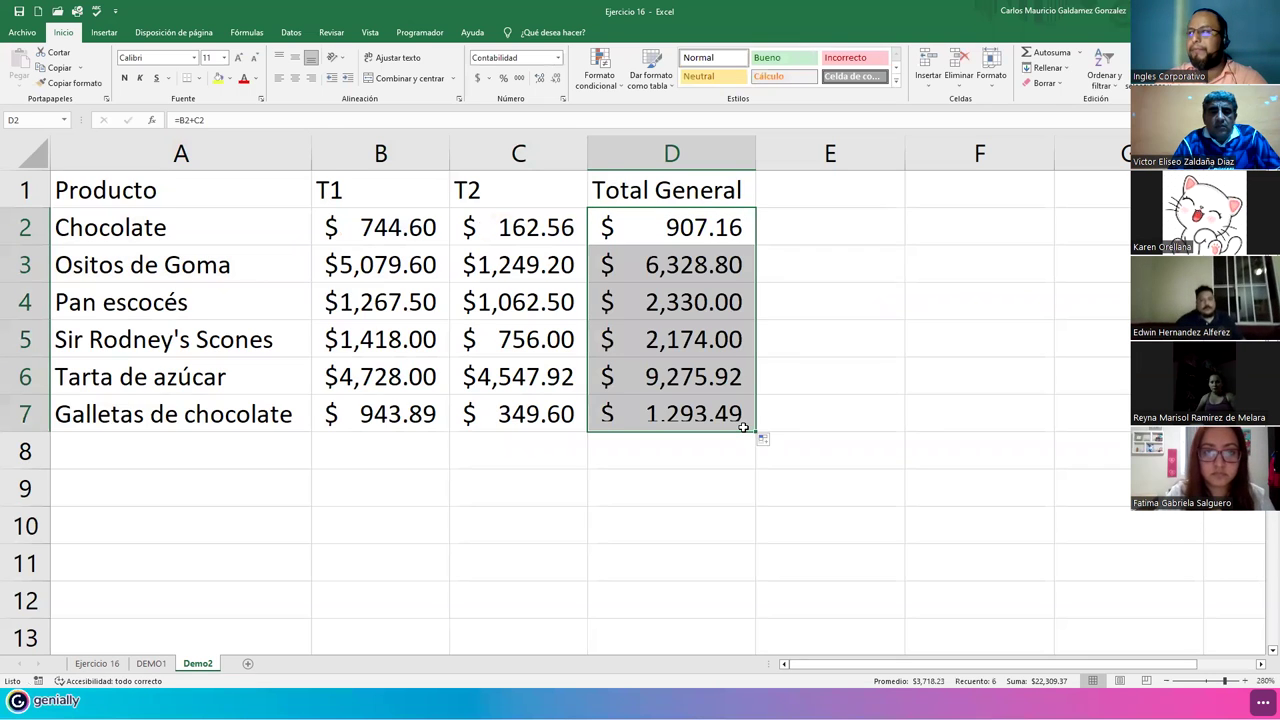
{"action": "left_click", "coordinate": [1046, 52]}
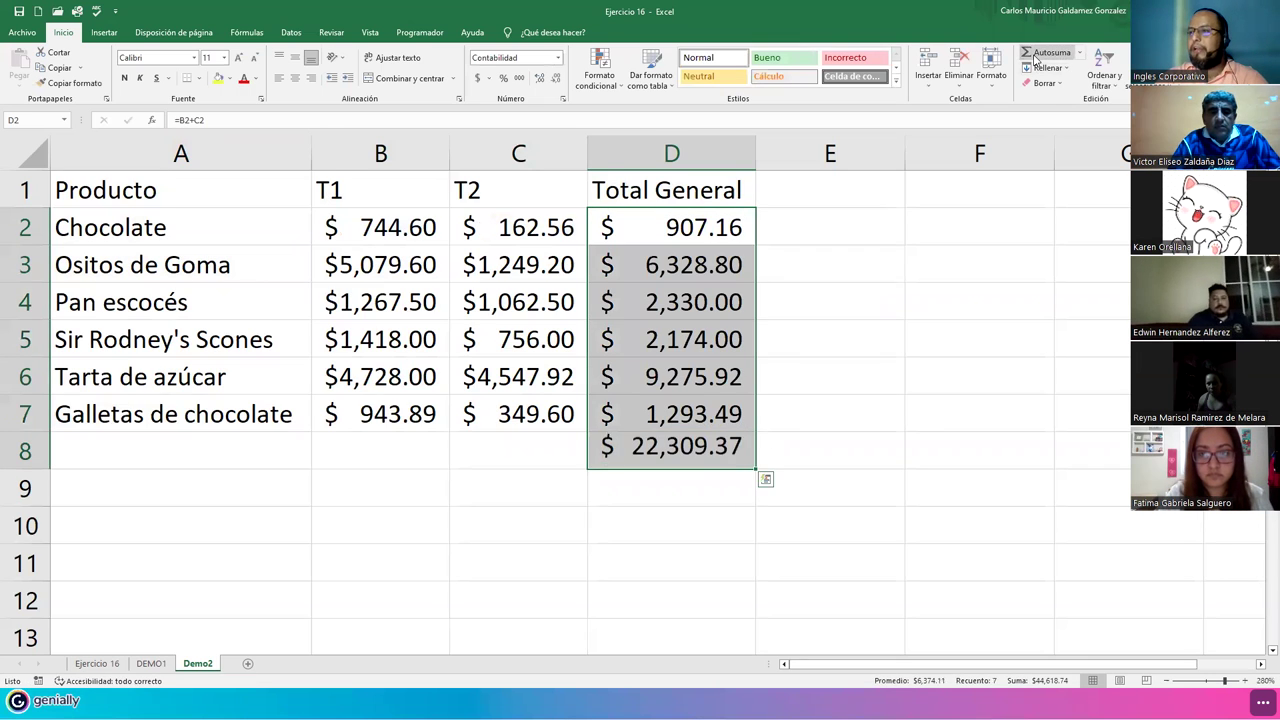
Total the T1 and T2 columns in B8 and C8 with AutoSum over rows 2 to 7.
{"action": "left_click", "coordinate": [425, 228]}
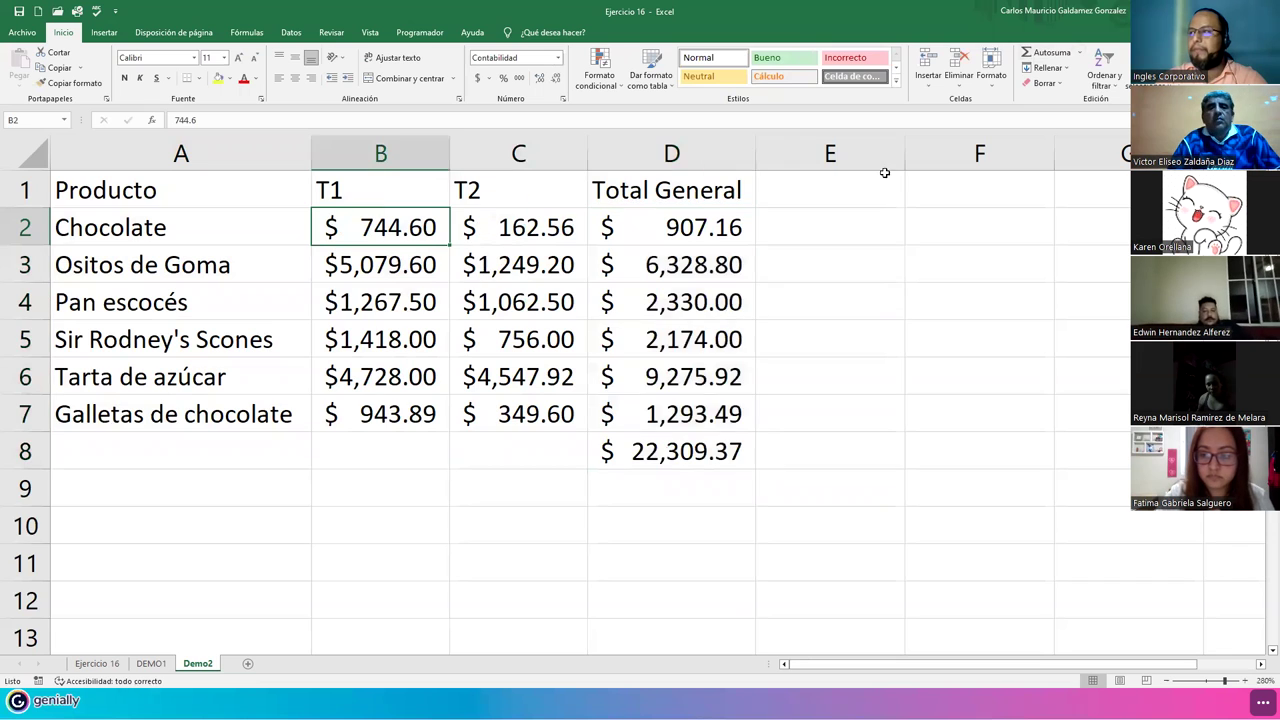
{"action": "left_click", "coordinate": [1043, 53]}
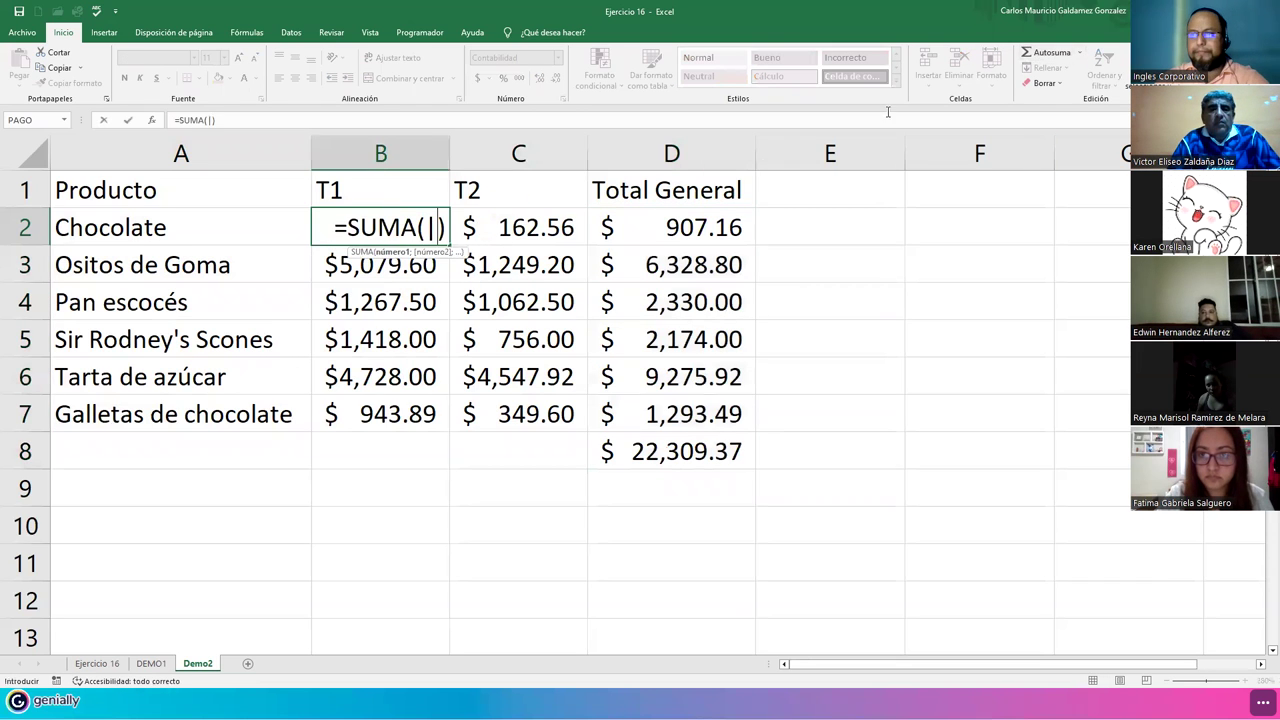
{"action": "key", "text": "Escape"}
{"action": "left_click", "coordinate": [386, 411], "text": "shift"}
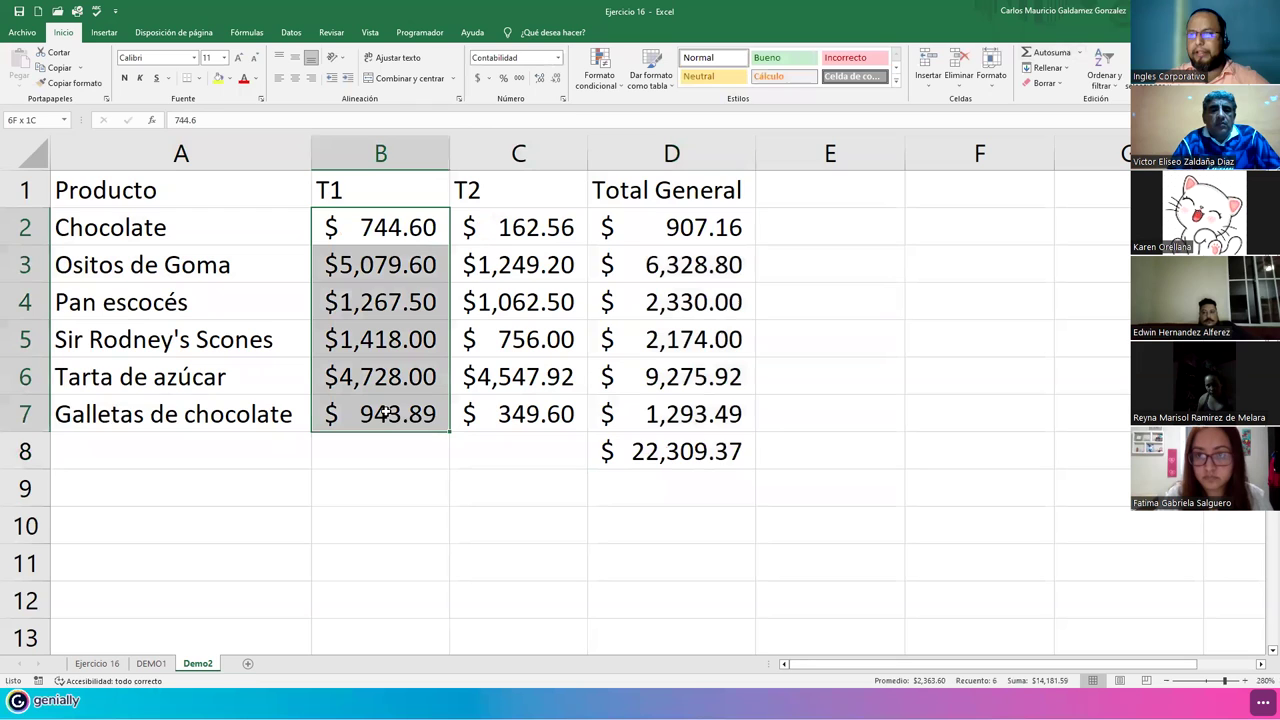
{"action": "left_click", "coordinate": [1040, 53]}
{"action": "left_click_drag", "start_coordinate": [514, 232], "coordinate": [509, 410]}
{"action": "left_click", "coordinate": [1040, 53]}
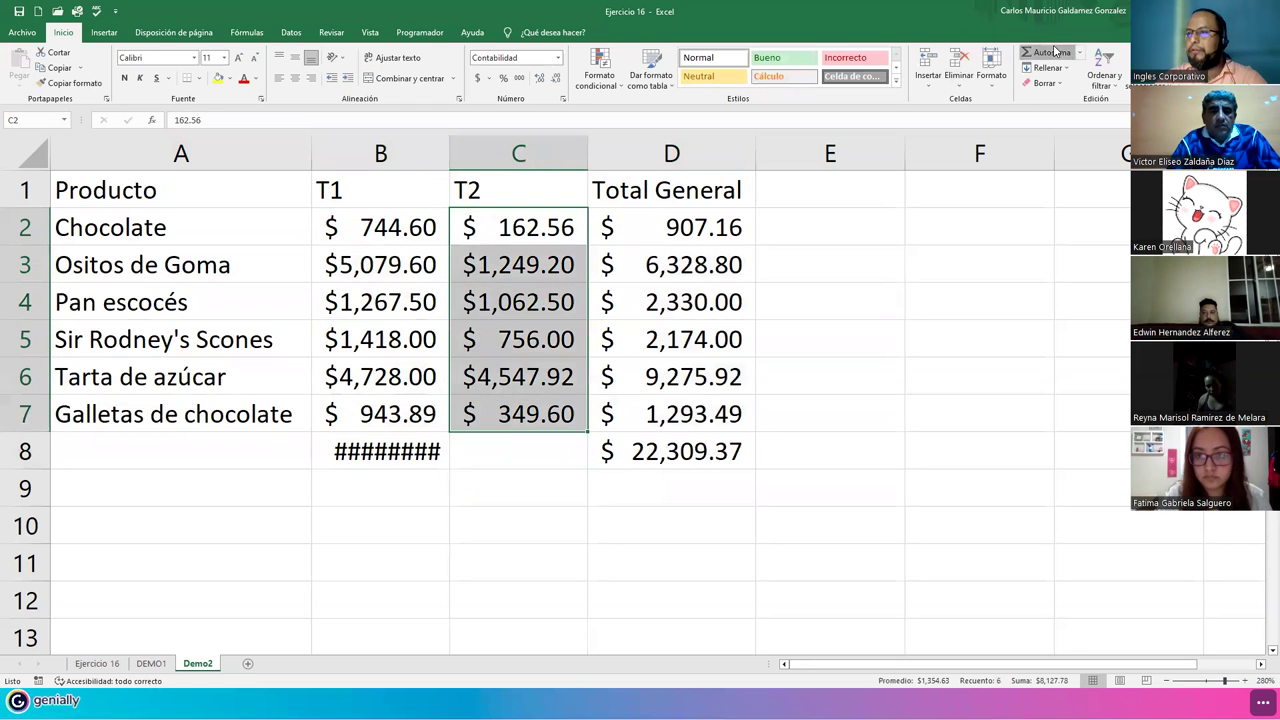
Fit columns B and C to their contents and check the totals in row 8.
{"action": "double_click", "coordinate": [449, 157]}
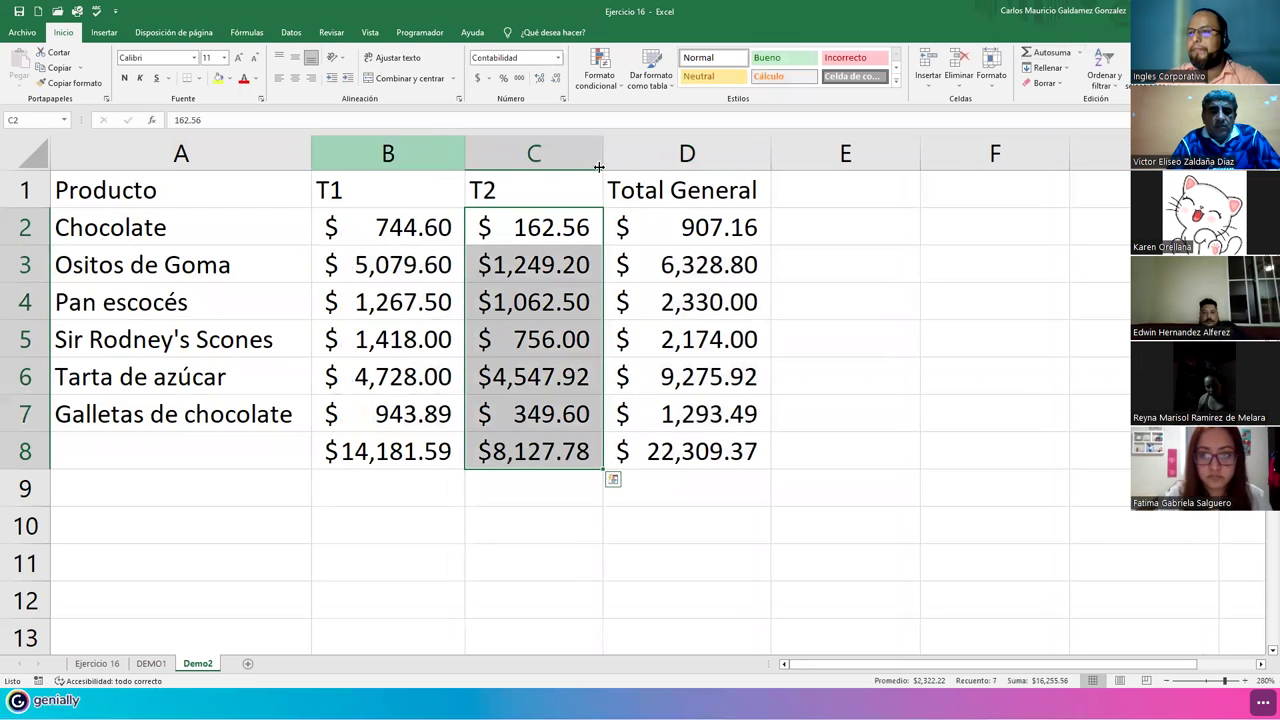
{"action": "double_click", "coordinate": [603, 157]}
{"action": "left_click_drag", "start_coordinate": [380, 455], "coordinate": [535, 452]}
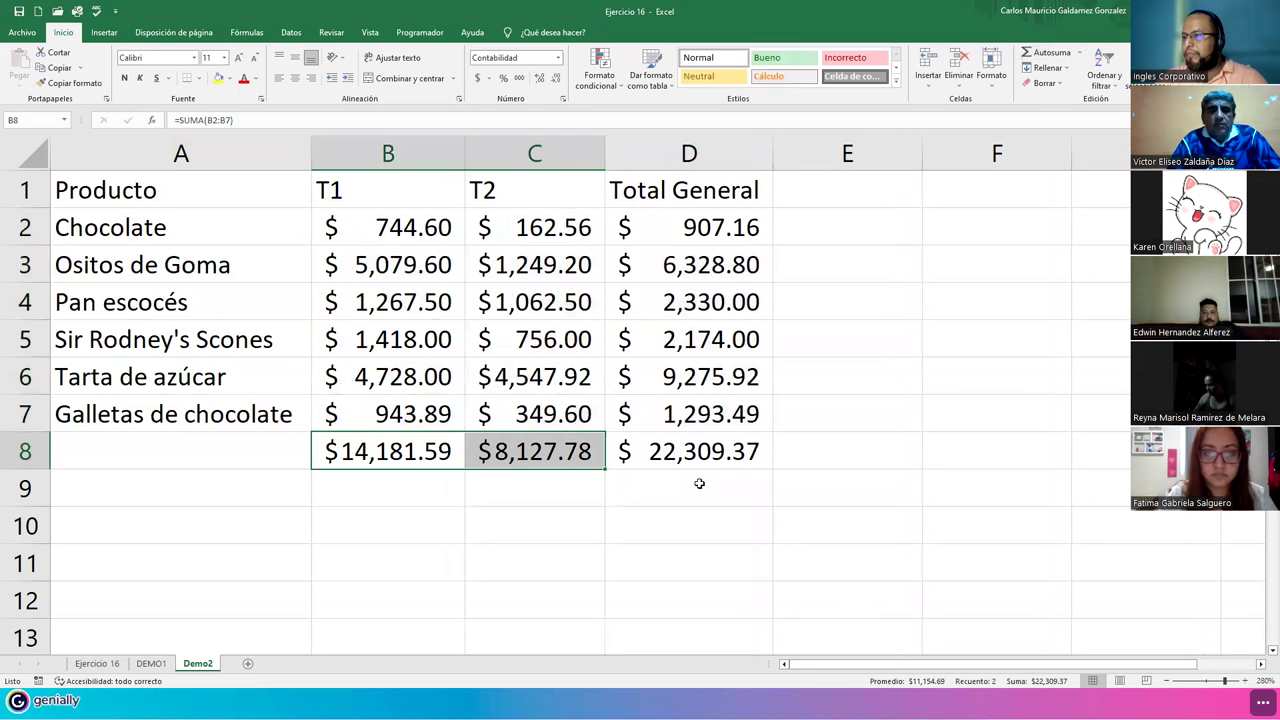
{"action": "left_click", "coordinate": [681, 455]}
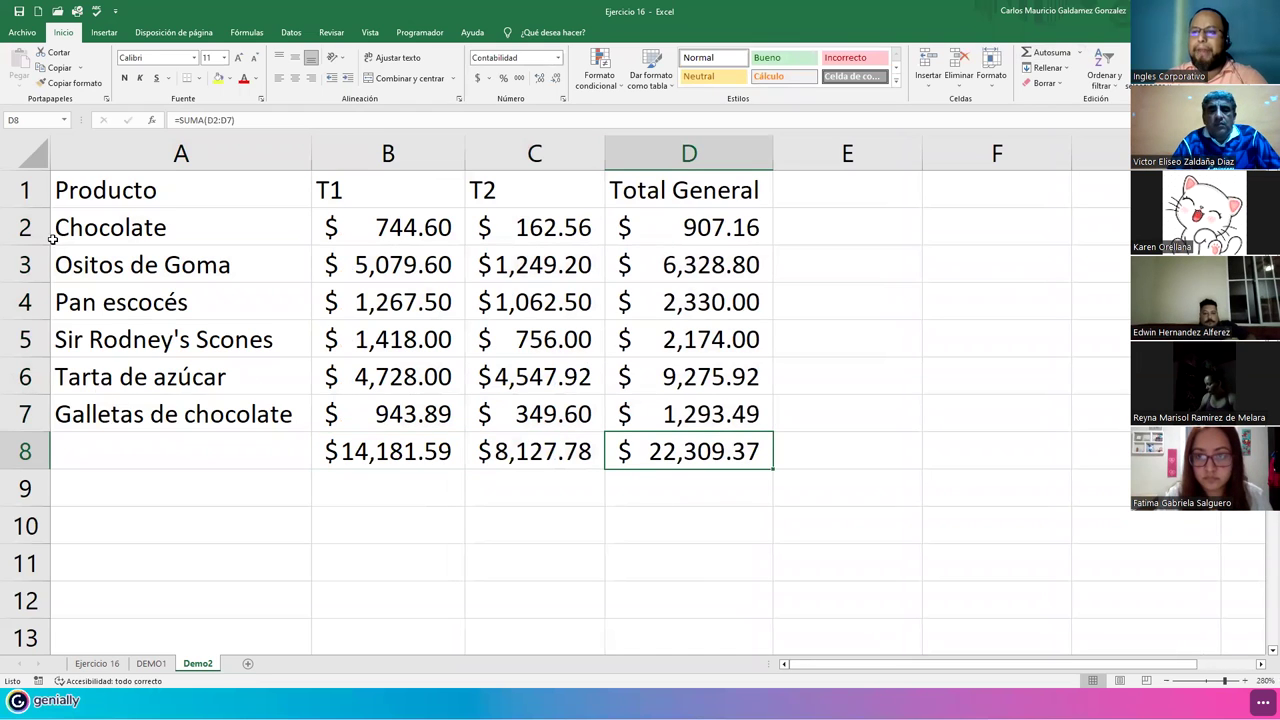
Label cell A8 as TOTALES and apply all borders to the range A1:D8.
{"action": "left_click", "coordinate": [155, 446]}
{"action": "type", "text": "TOTALES"}
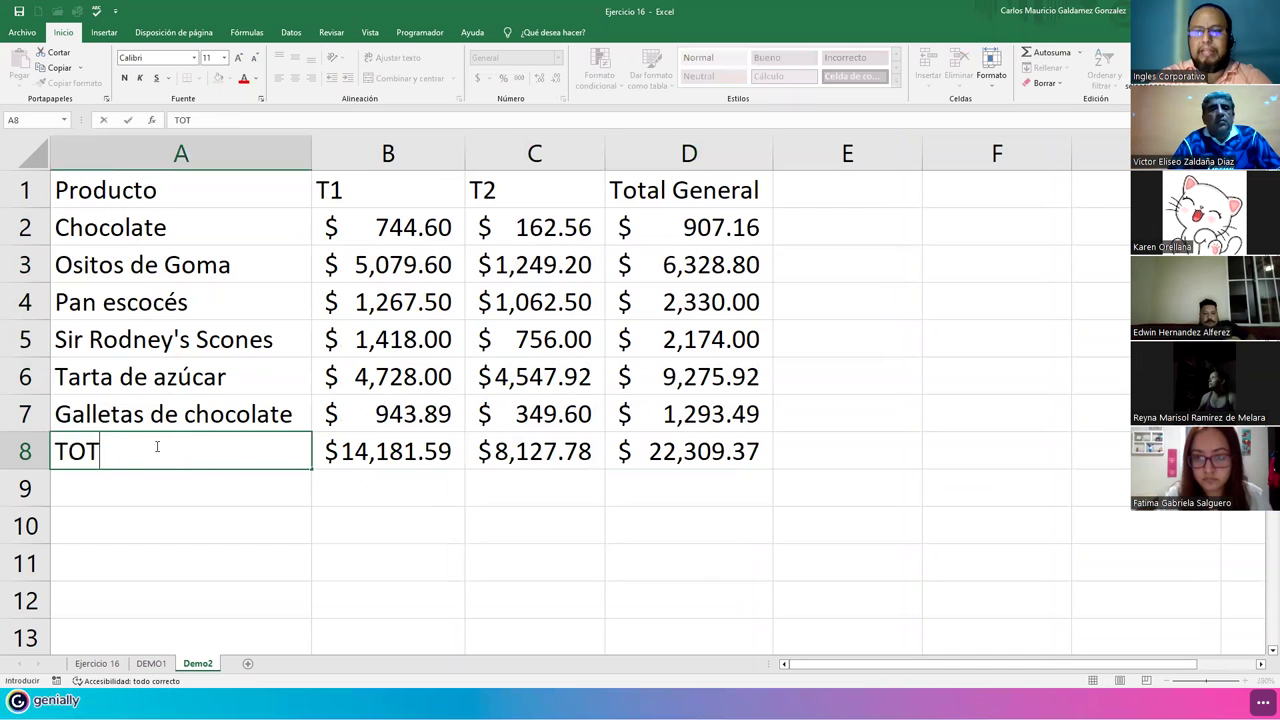
{"action": "key", "text": "Up"}
{"action": "left_click_drag", "start_coordinate": [159, 208], "coordinate": [652, 450]}
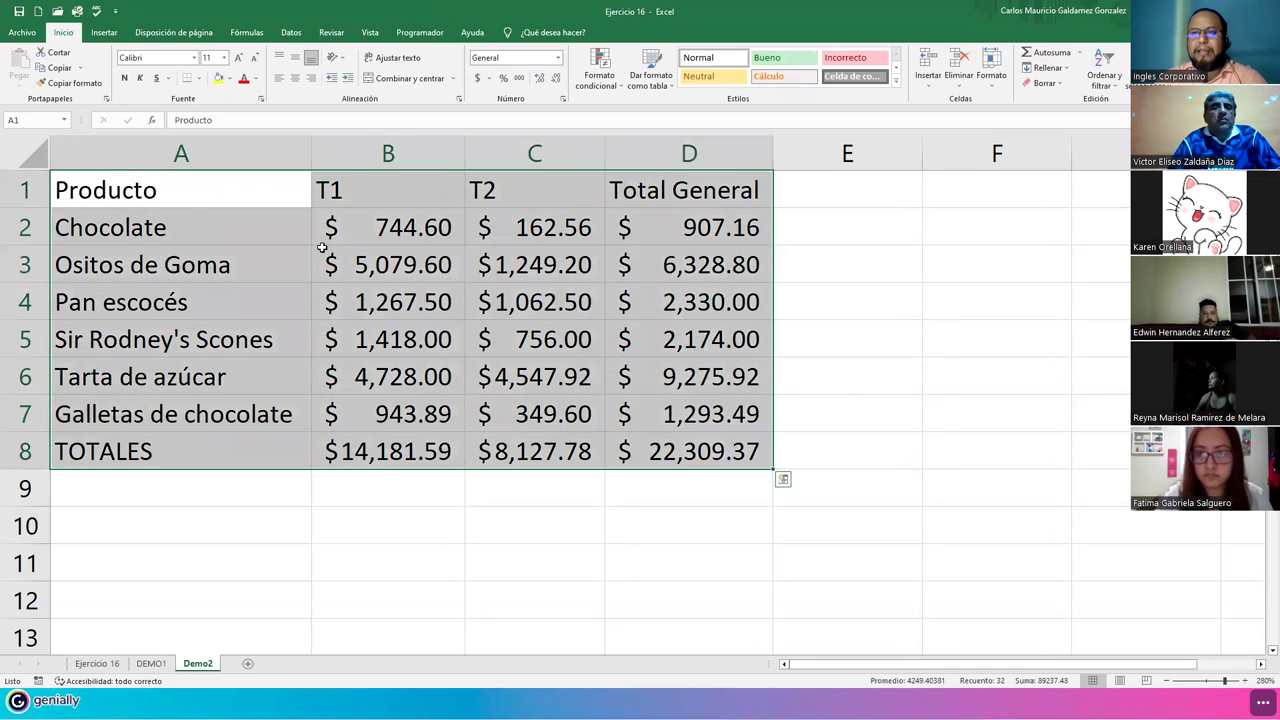
{"action": "left_click", "coordinate": [201, 80]}
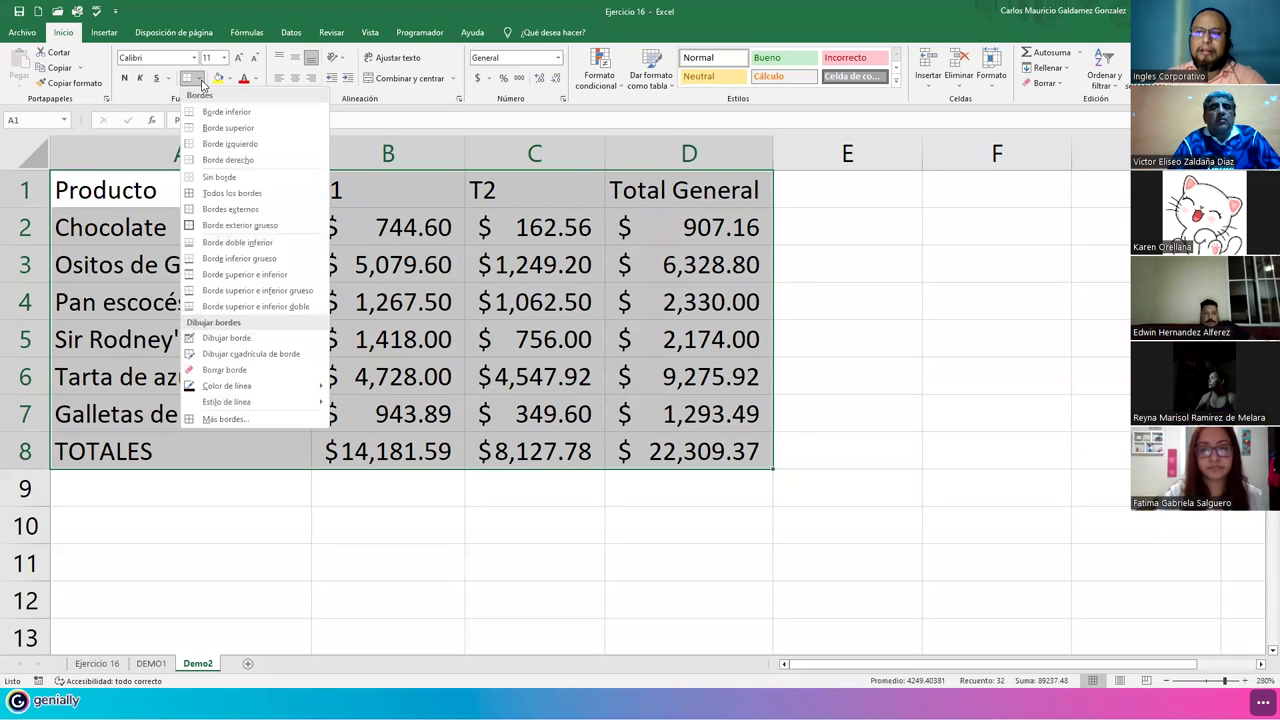
{"action": "left_click", "coordinate": [226, 195]}
Make the header row A1:D1 bold, centred and 12 pt, and fit column D to its contents.
{"action": "left_click_drag", "start_coordinate": [223, 194], "coordinate": [625, 195]}
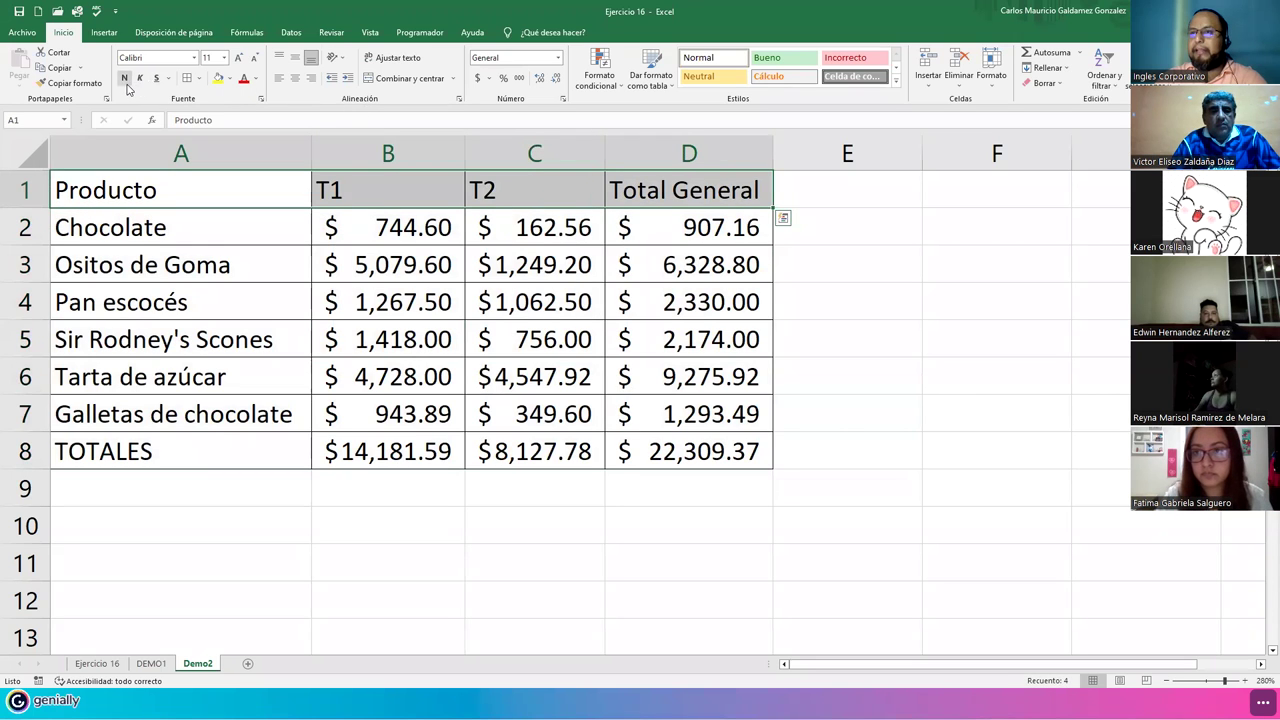
{"action": "left_click", "coordinate": [125, 80]}
{"action": "left_click", "coordinate": [295, 80]}
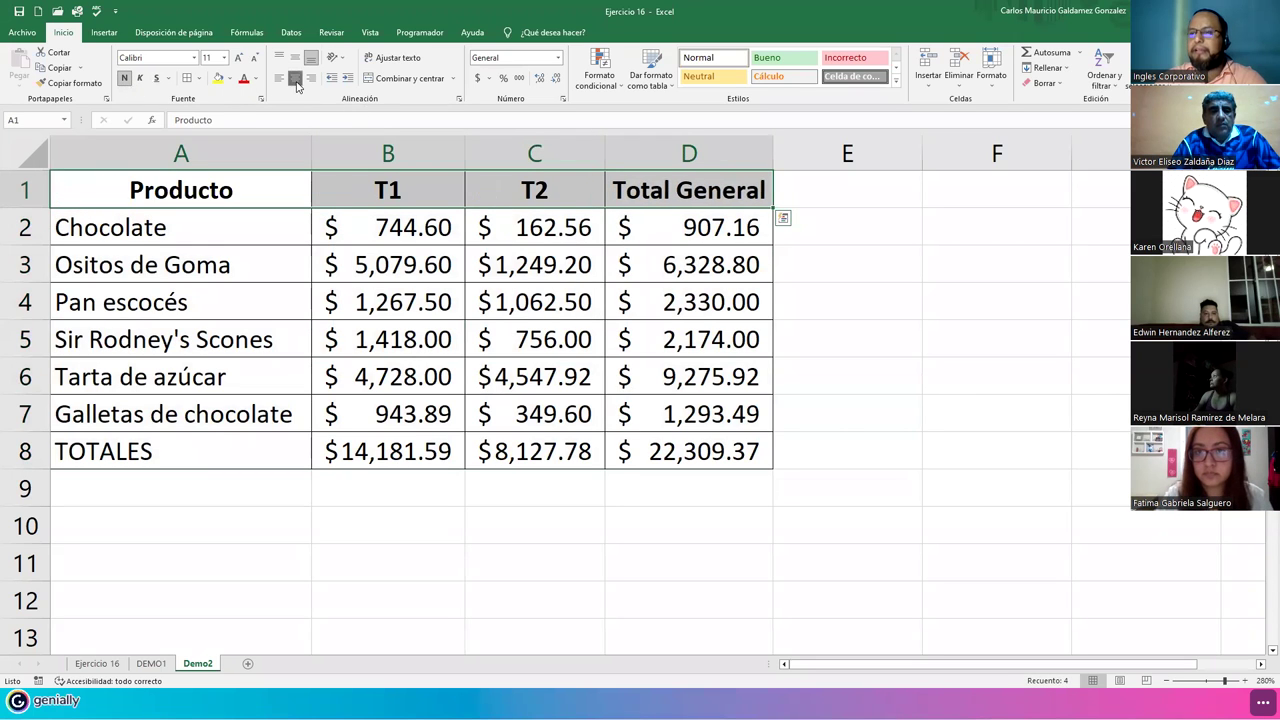
{"action": "left_click", "coordinate": [238, 59]}
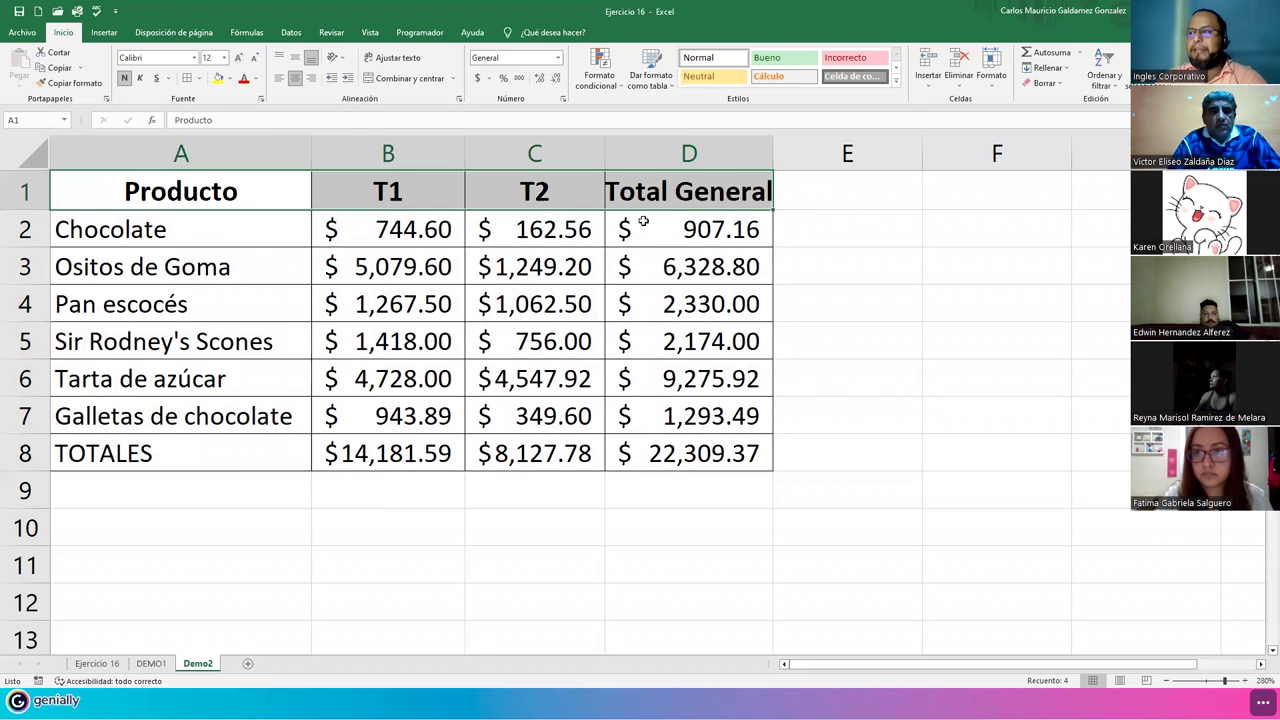
{"action": "double_click", "coordinate": [772, 151]}
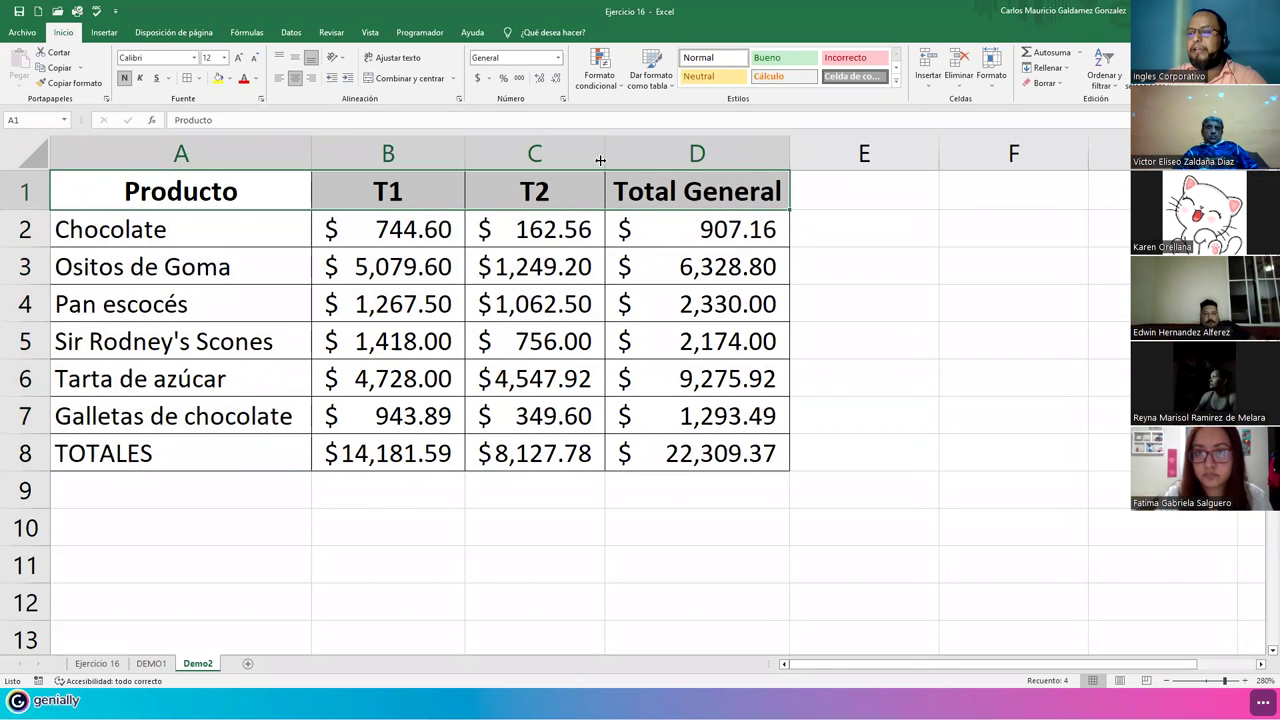
Apply the Bueno cell style to B2:C7, Neutral to D2:D7 and Incorrecto to the totals in B8:D8.
{"action": "left_click_drag", "start_coordinate": [345, 229], "coordinate": [760, 418]}
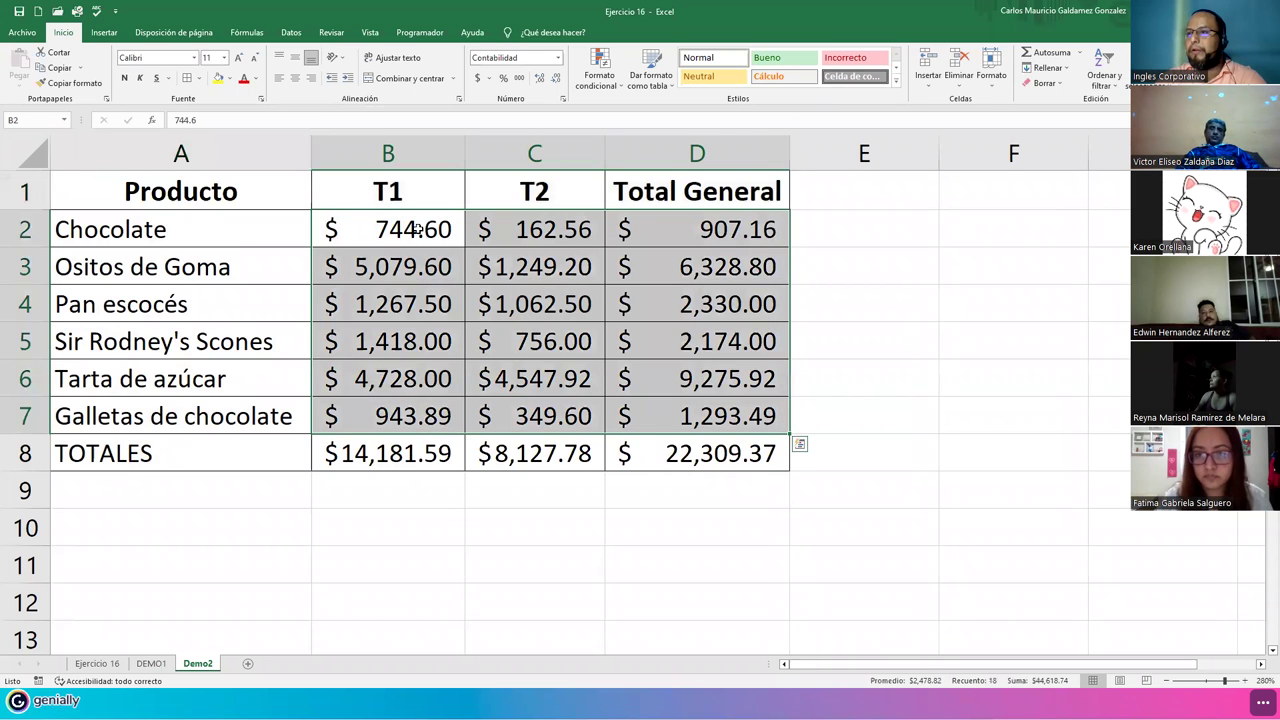
{"action": "left_click_drag", "start_coordinate": [420, 229], "coordinate": [563, 414]}
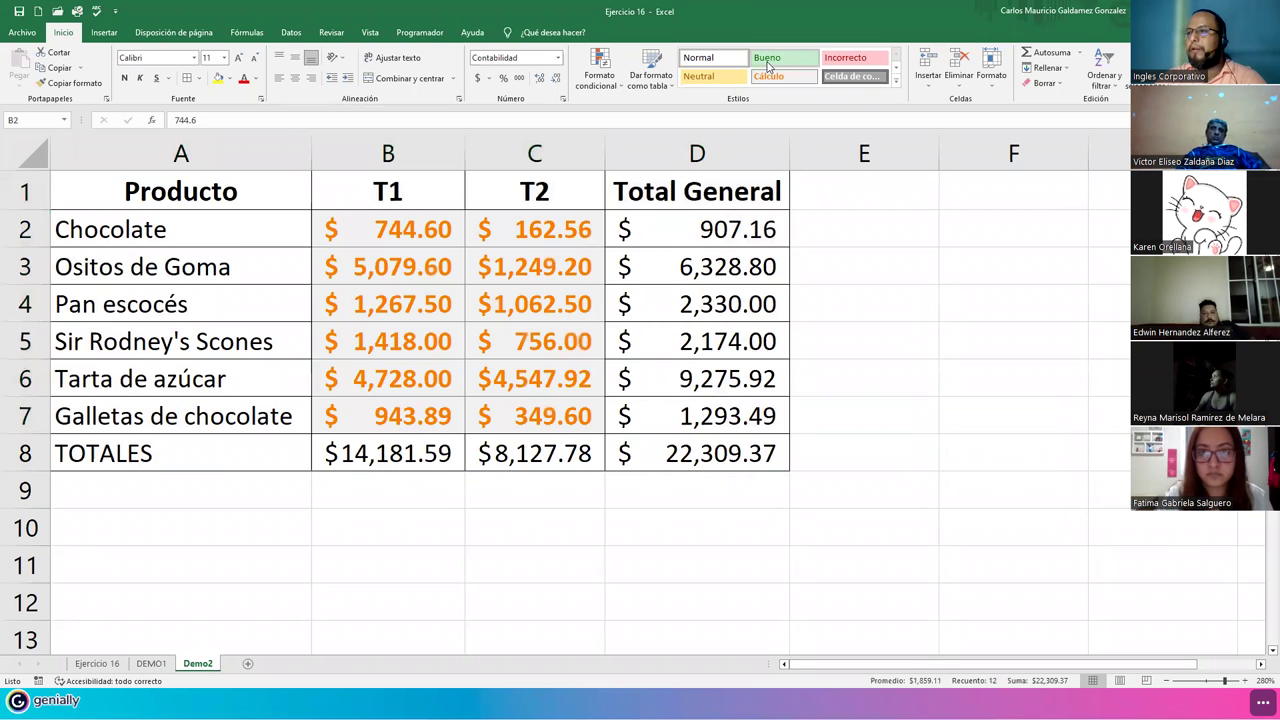
{"action": "left_click", "coordinate": [767, 58]}
{"action": "left_click_drag", "start_coordinate": [688, 244], "coordinate": [706, 421]}
{"action": "left_click", "coordinate": [698, 76]}
{"action": "left_click_drag", "start_coordinate": [380, 460], "coordinate": [720, 453]}
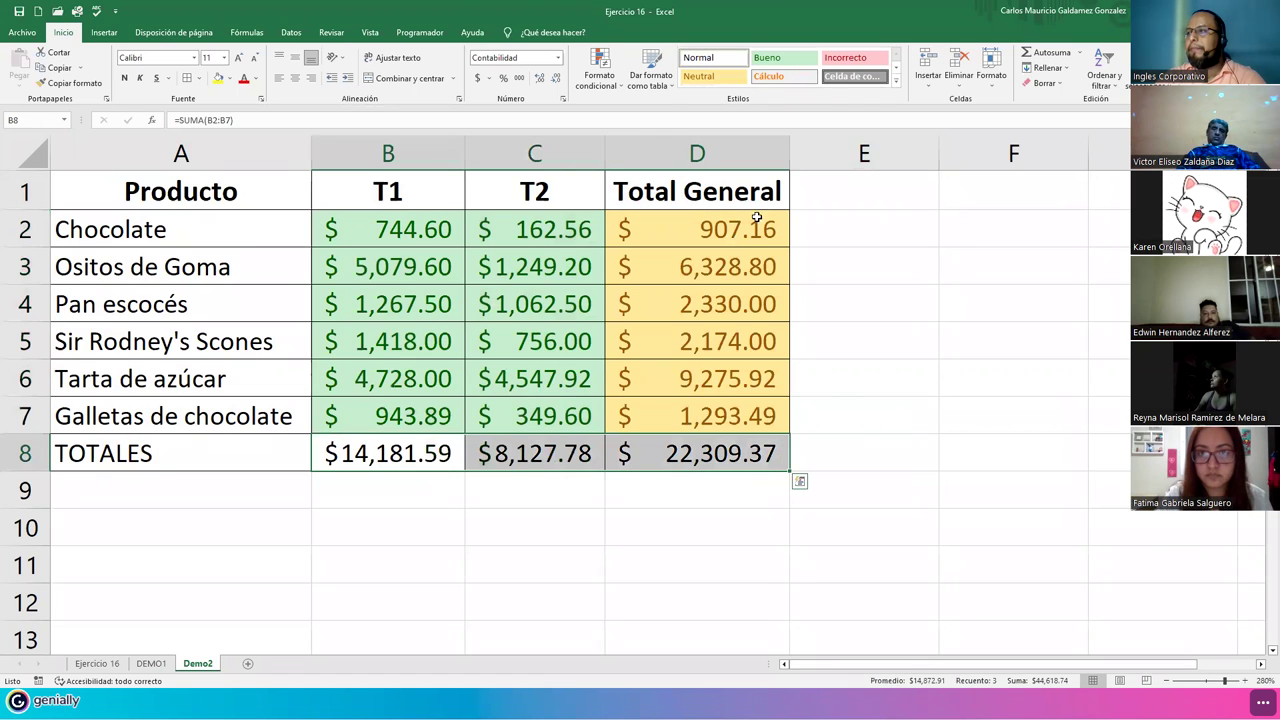
{"action": "left_click", "coordinate": [845, 57]}
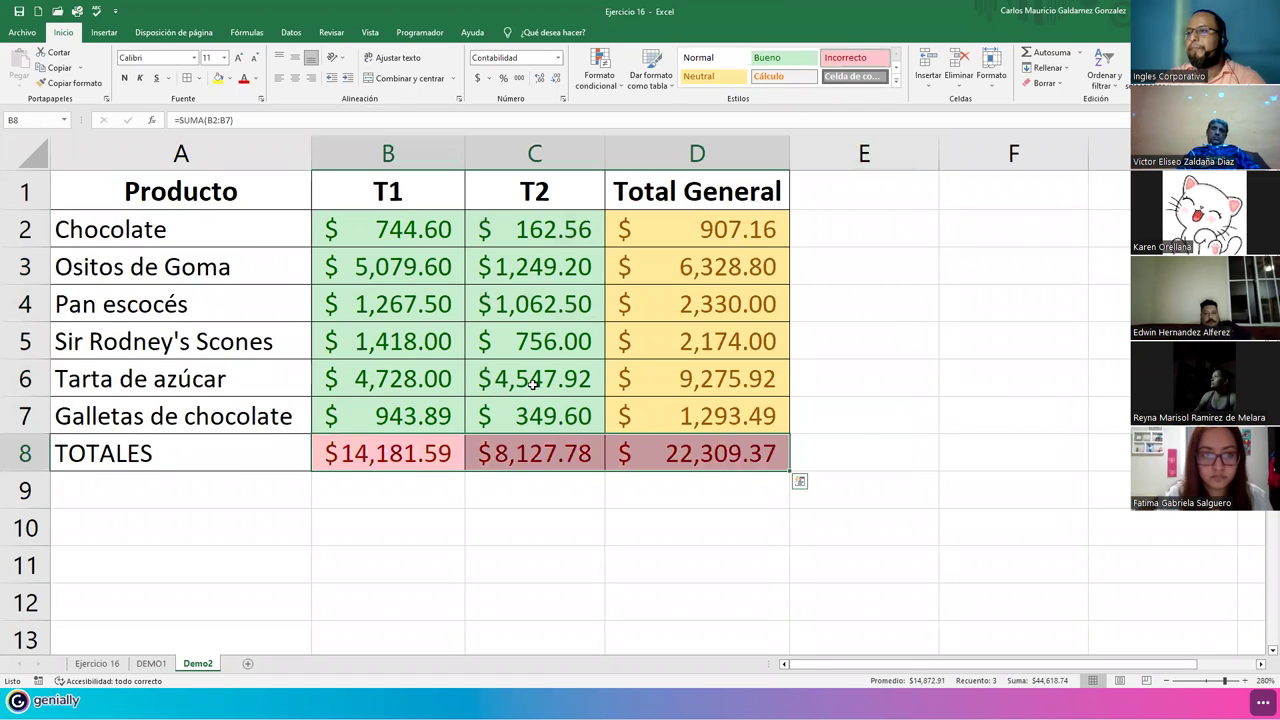
{"action": "left_click", "coordinate": [528, 378]}
Change the font of the product names in A2:A7 to Bahnschrift SemiLight Condensed.
{"action": "left_click_drag", "start_coordinate": [160, 232], "coordinate": [180, 416]}
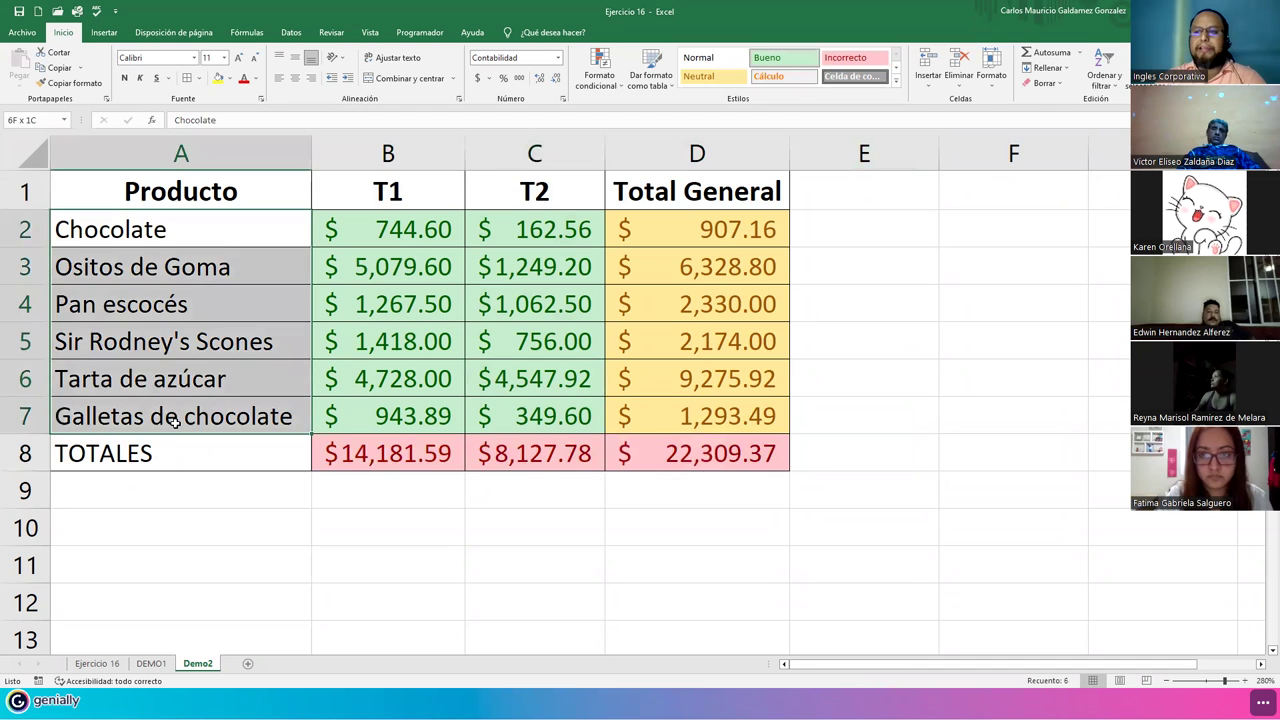
{"action": "left_click", "coordinate": [195, 58]}
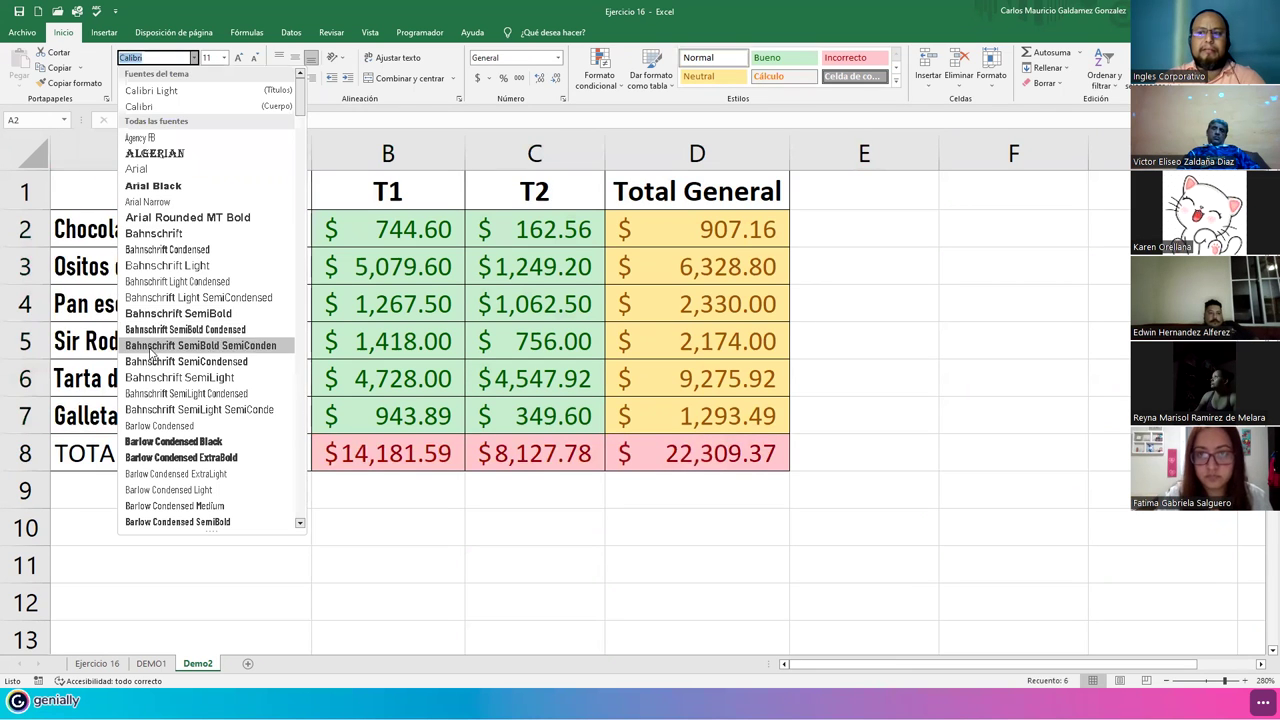
{"action": "left_click", "coordinate": [155, 395]}
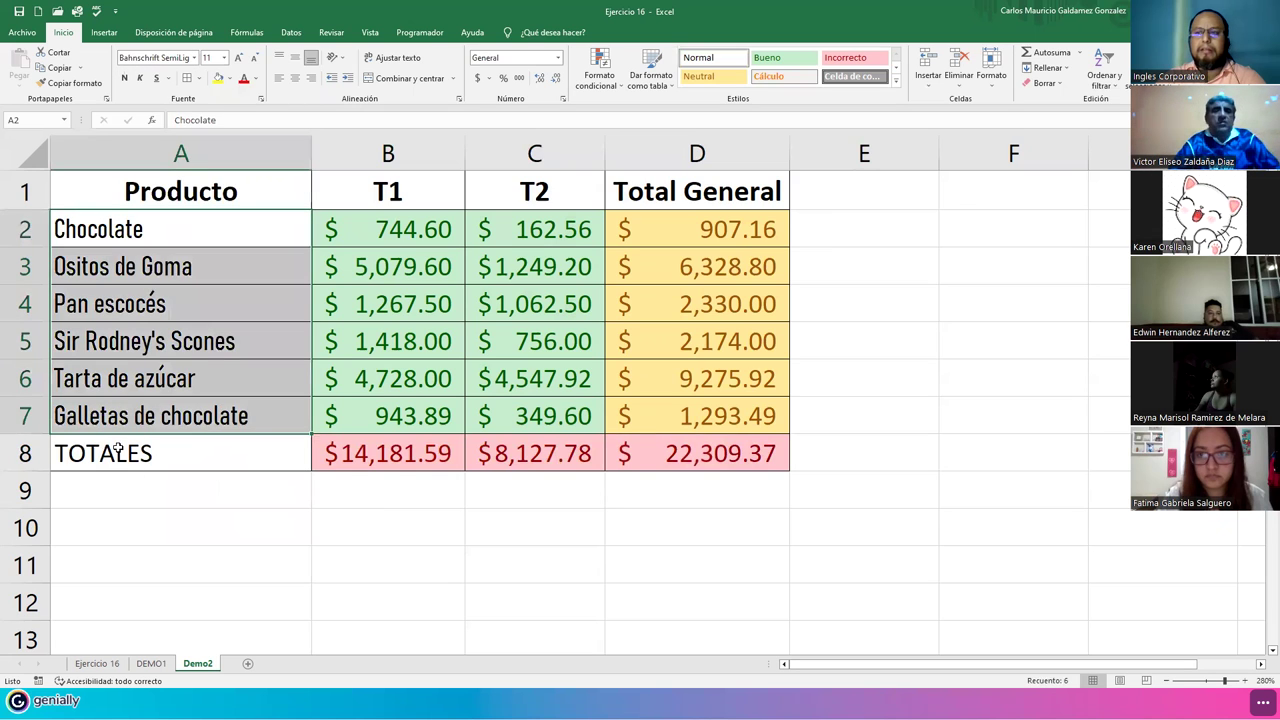
{"action": "left_click", "coordinate": [110, 452]}
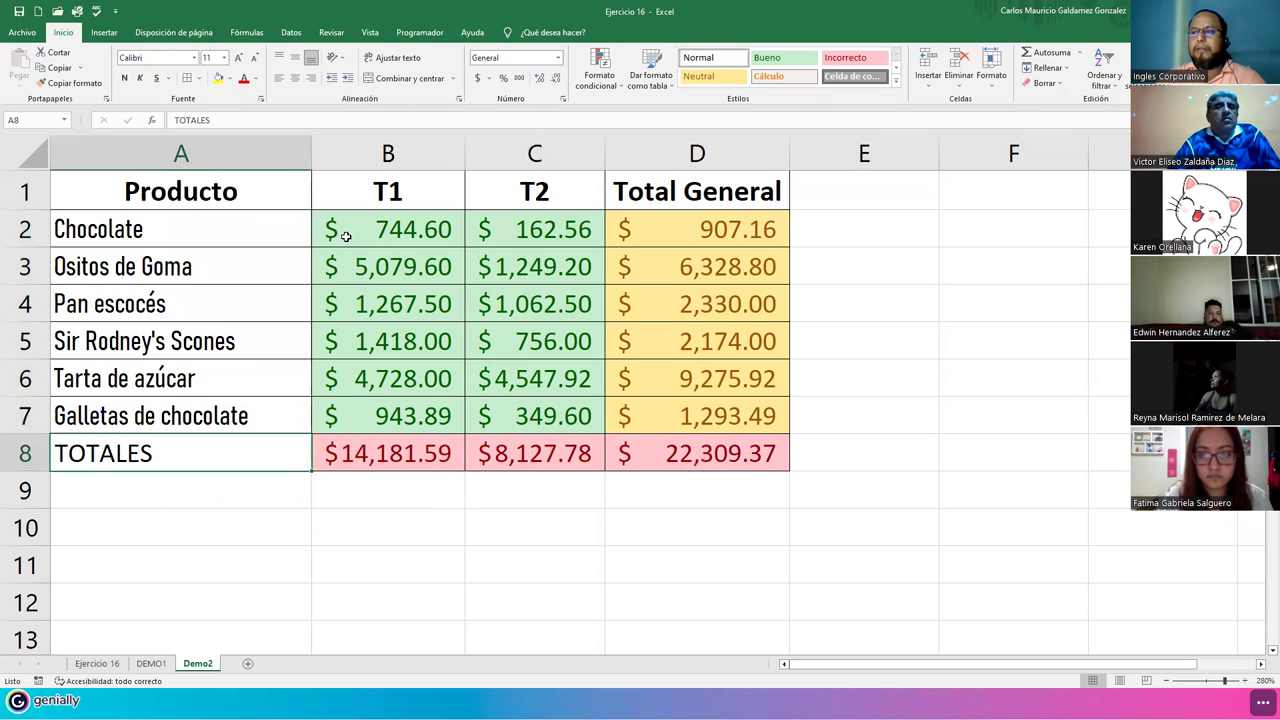
Change the font of the amounts and totals in B2:D8 to a condensed Bahnschrift SemiLight variant.
{"action": "left_click_drag", "start_coordinate": [344, 230], "coordinate": [690, 455]}
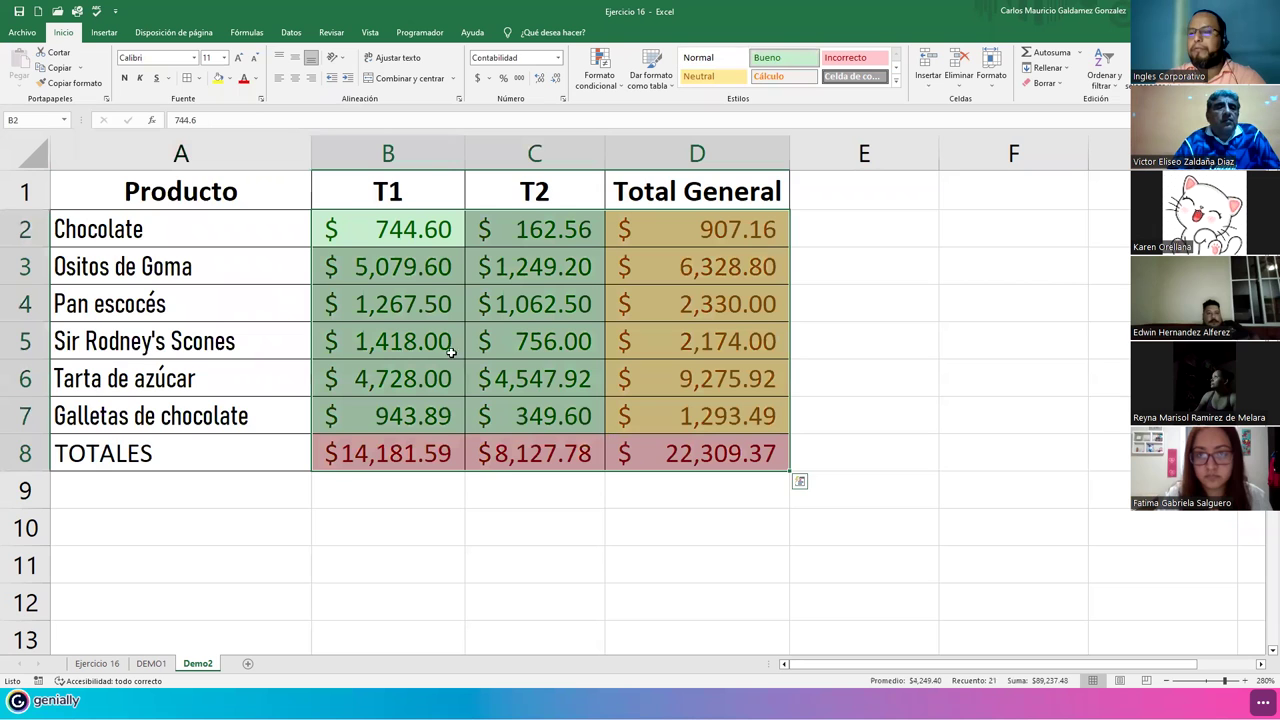
{"action": "left_click", "coordinate": [194, 57]}
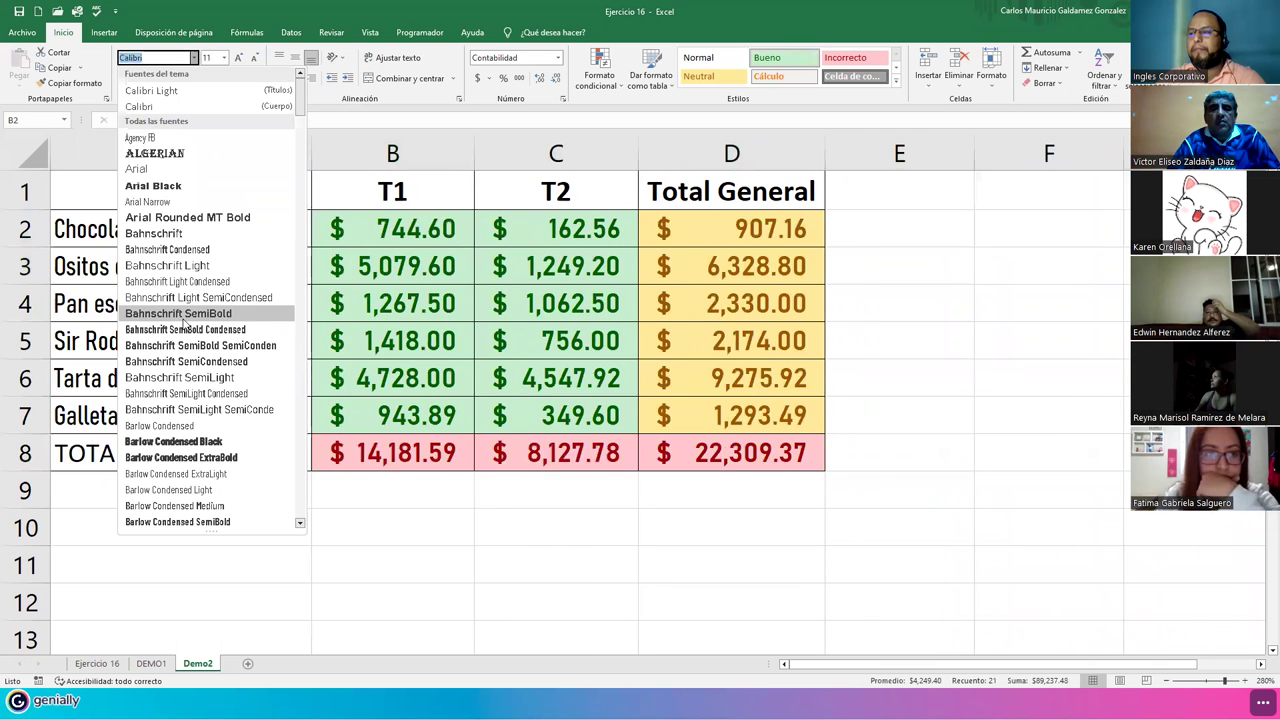
{"action": "left_click", "coordinate": [172, 411]}
{"action": "left_click", "coordinate": [428, 374]}
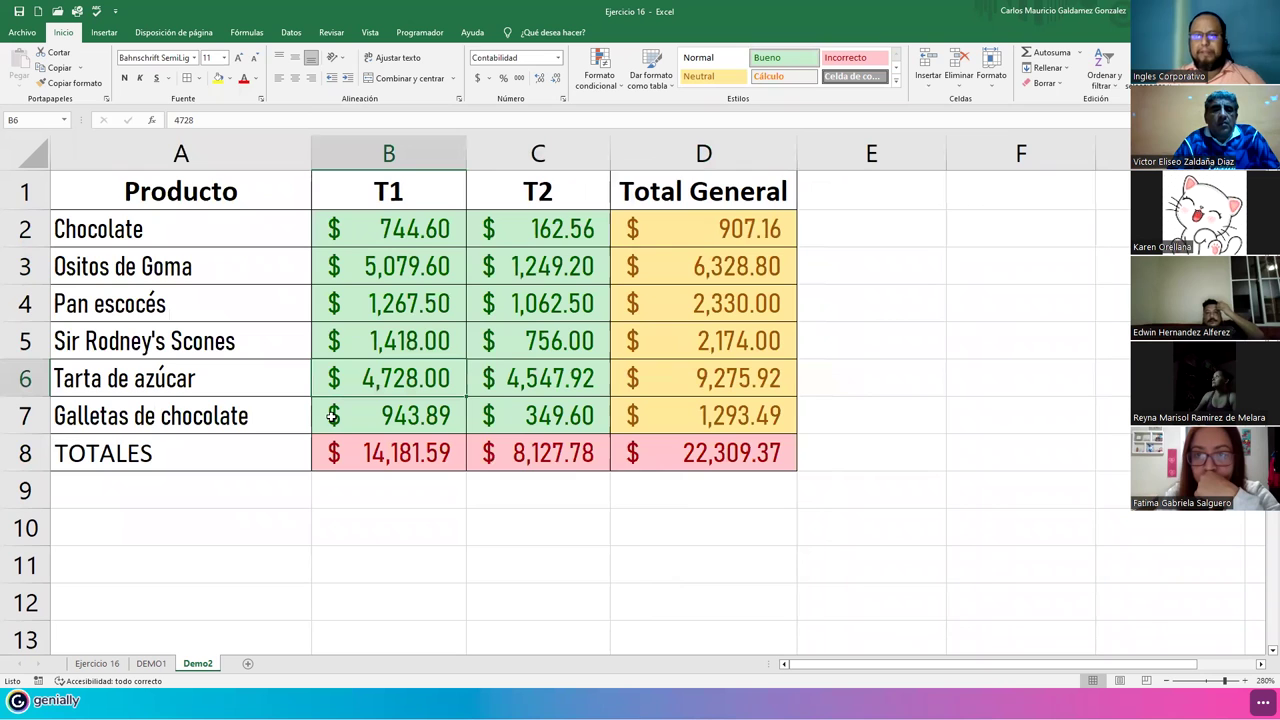
Review the formatting of the table's header, product names, T1 and T2 amounts, Total General column and totals row.
{"action": "left_click_drag", "start_coordinate": [213, 196], "coordinate": [760, 483]}
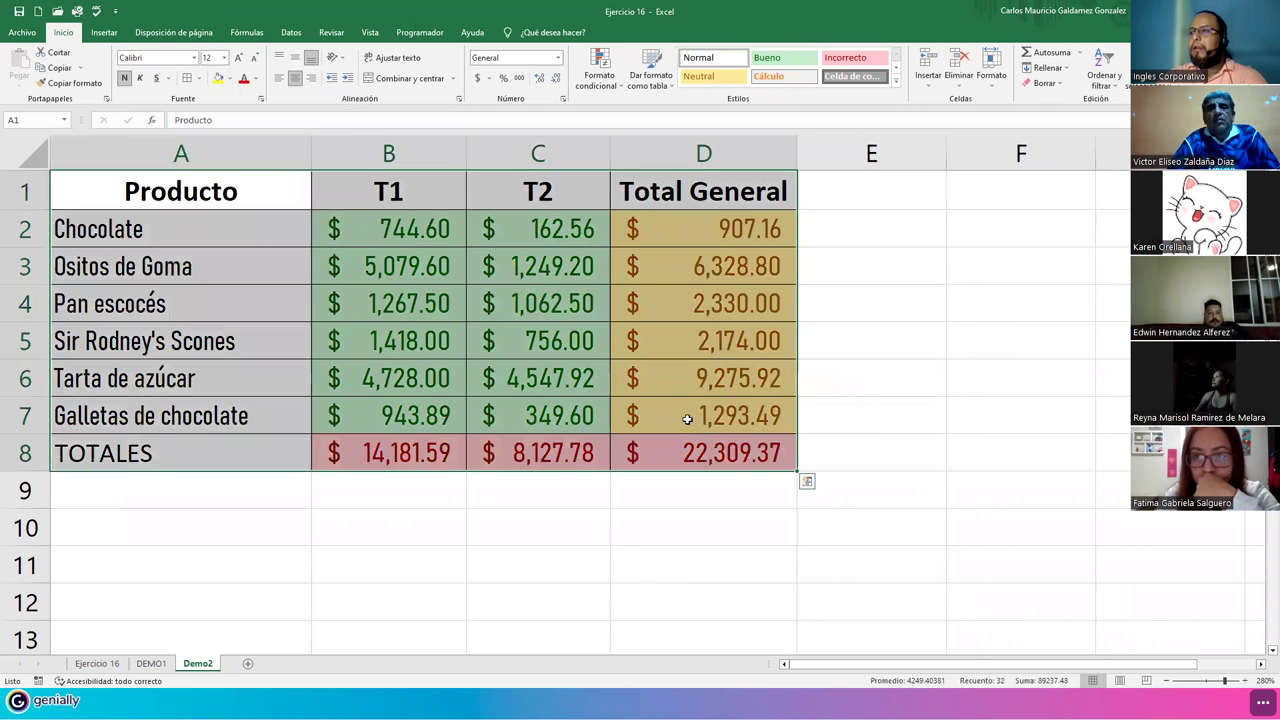
{"action": "left_click", "coordinate": [490, 346]}
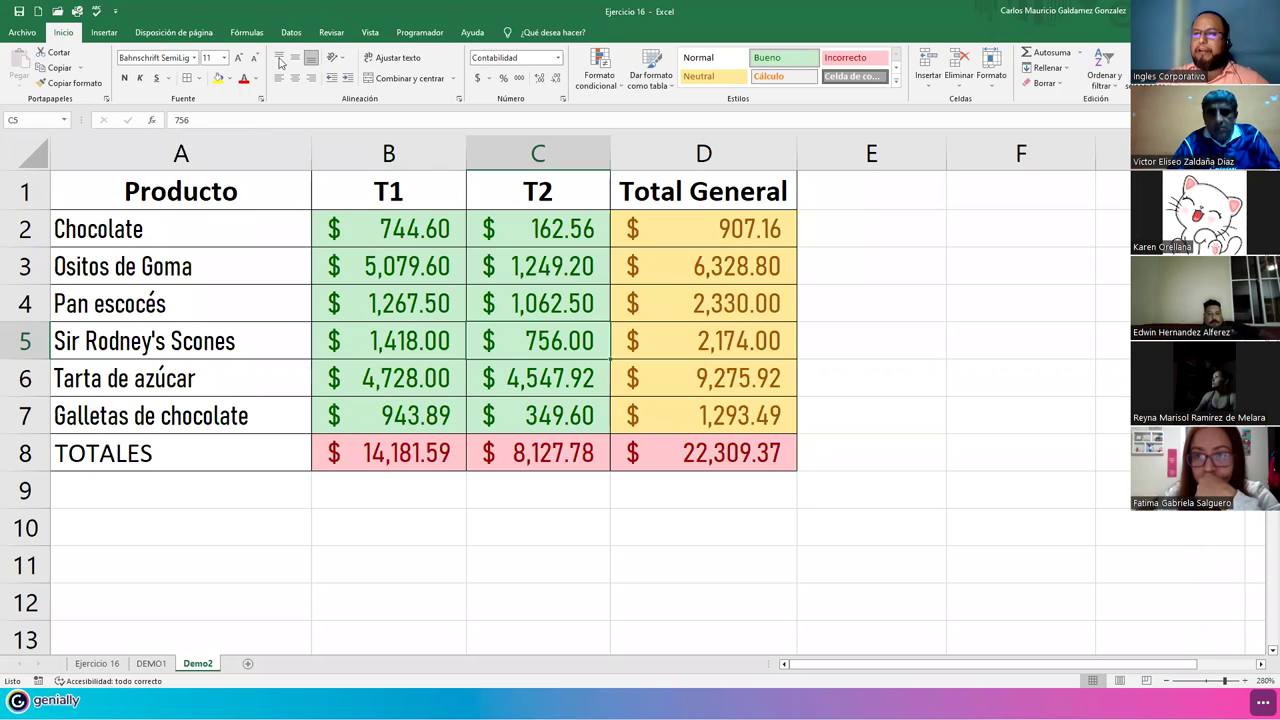
{"action": "left_click_drag", "start_coordinate": [263, 180], "coordinate": [662, 437]}
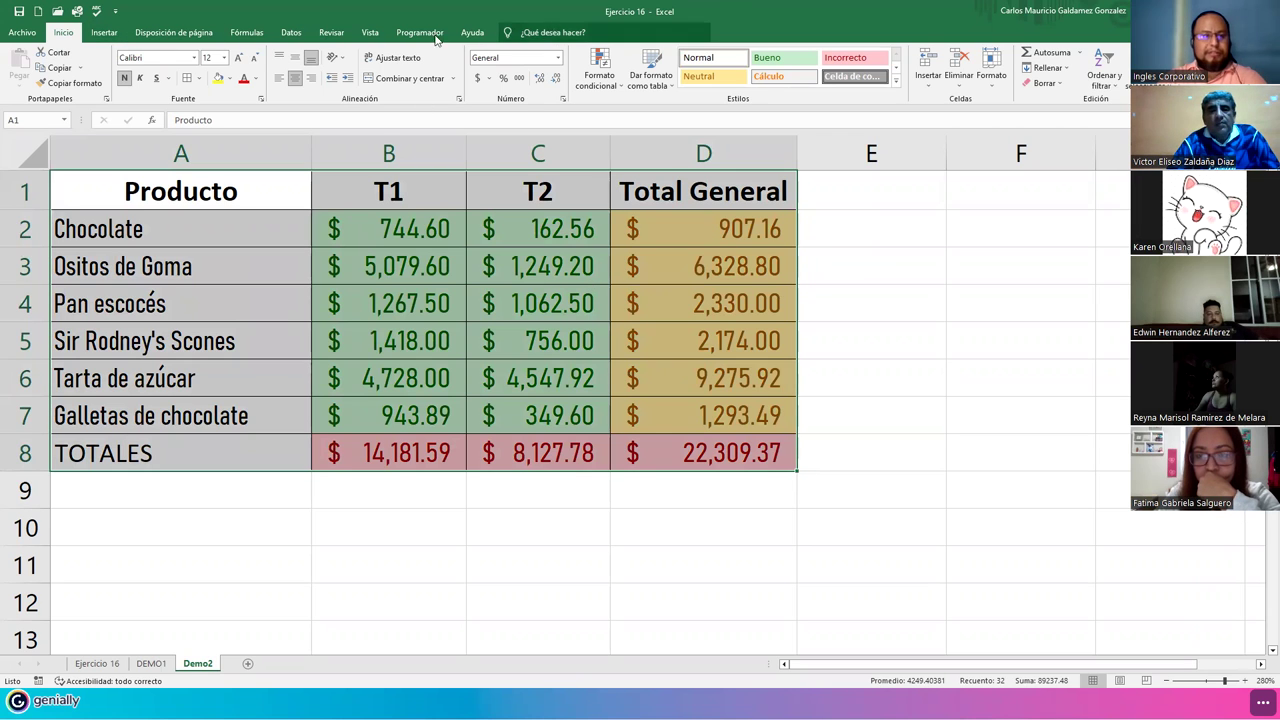
{"action": "left_click", "coordinate": [514, 315]}
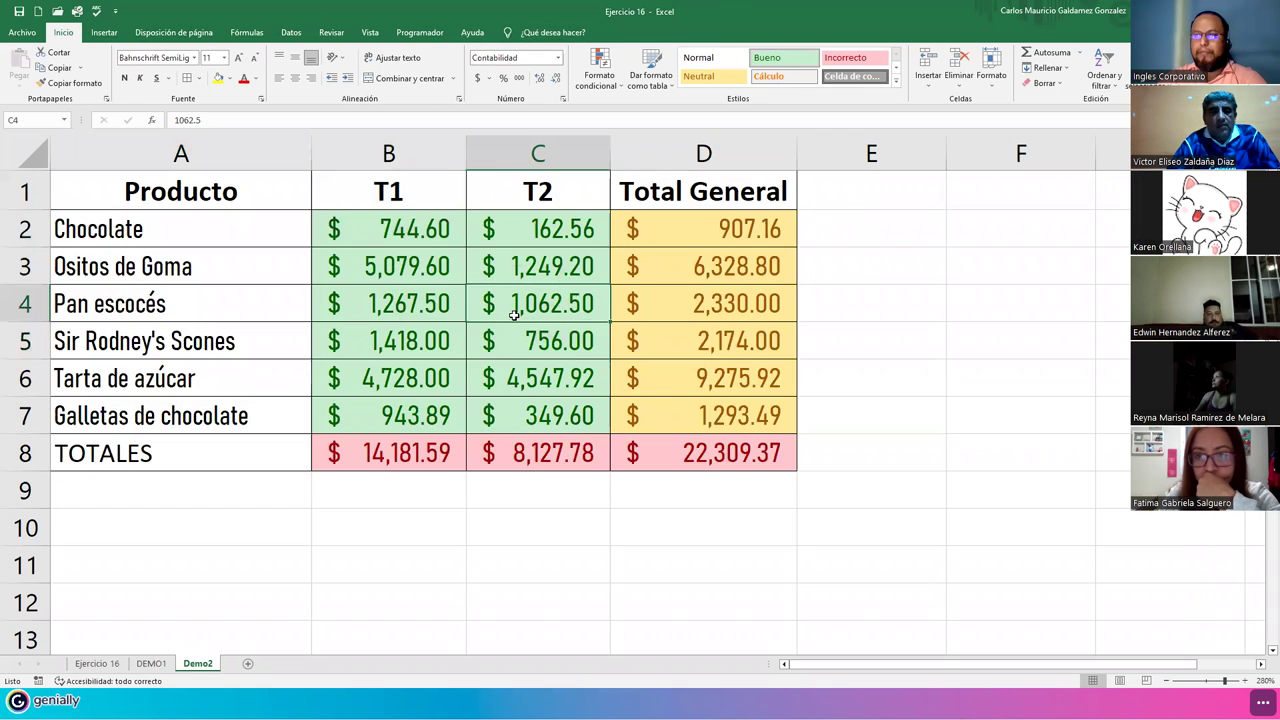
{"action": "left_click_drag", "start_coordinate": [143, 196], "coordinate": [780, 192]}
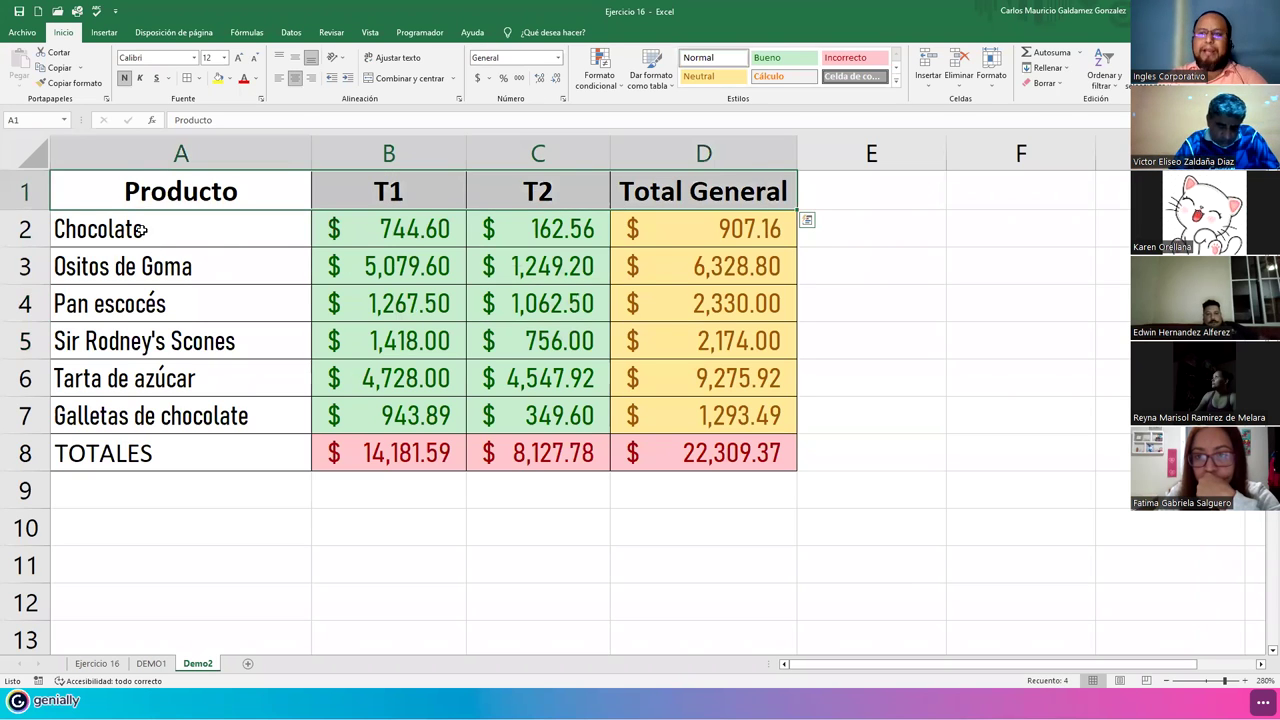
{"action": "left_click_drag", "start_coordinate": [143, 230], "coordinate": [150, 416]}
{"action": "left_click_drag", "start_coordinate": [340, 229], "coordinate": [533, 410]}
{"action": "left_click_drag", "start_coordinate": [636, 236], "coordinate": [658, 411]}
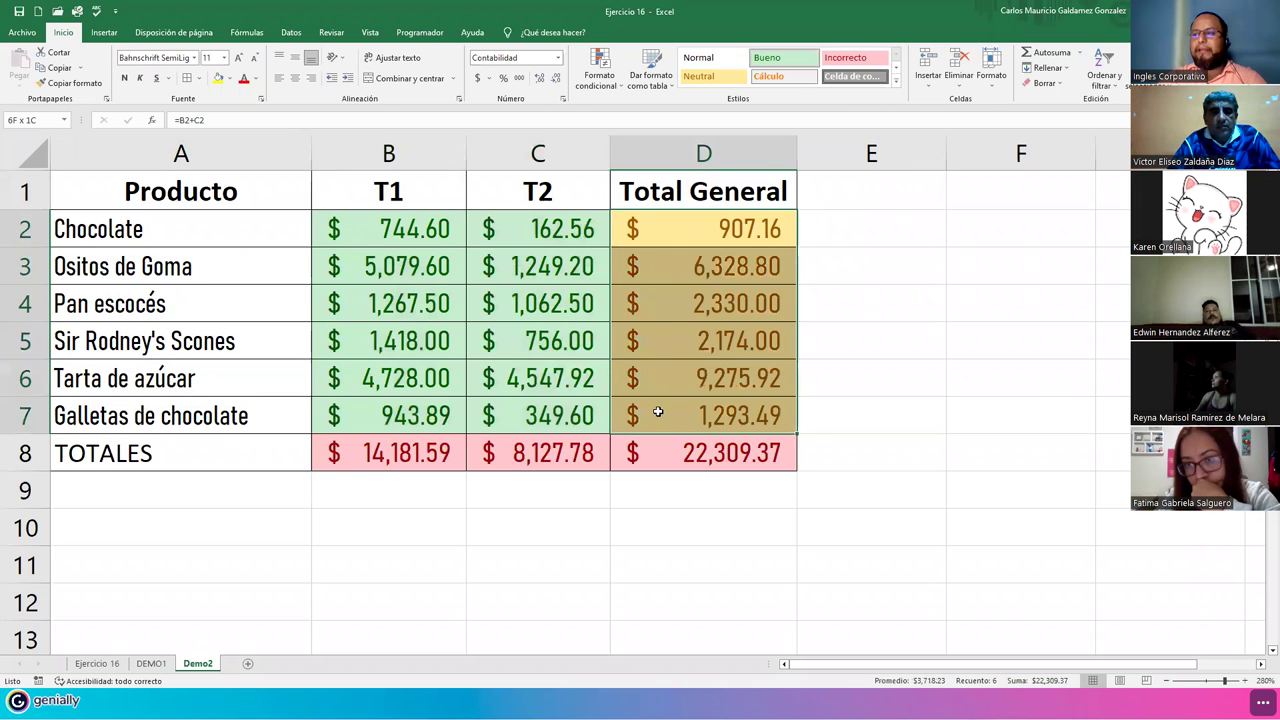
{"action": "left_click_drag", "start_coordinate": [423, 449], "coordinate": [657, 451]}
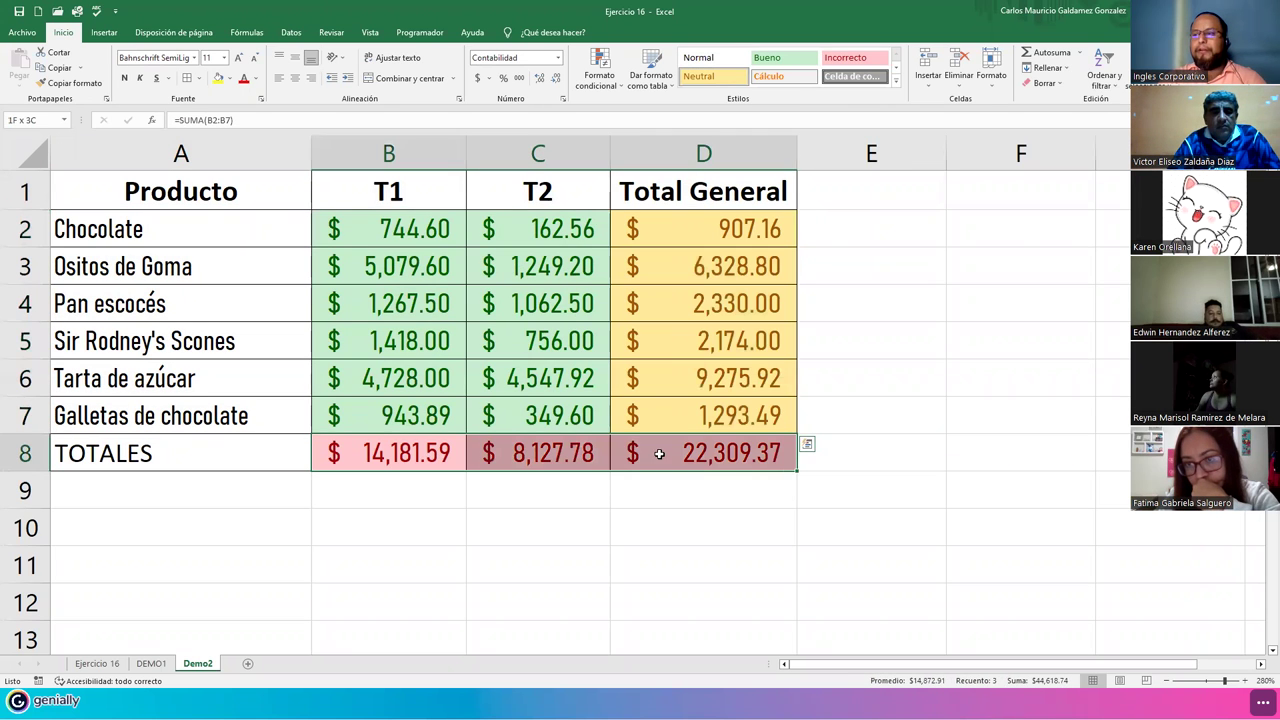
{"action": "left_click", "coordinate": [160, 447]}
{"action": "left_click", "coordinate": [202, 212]}
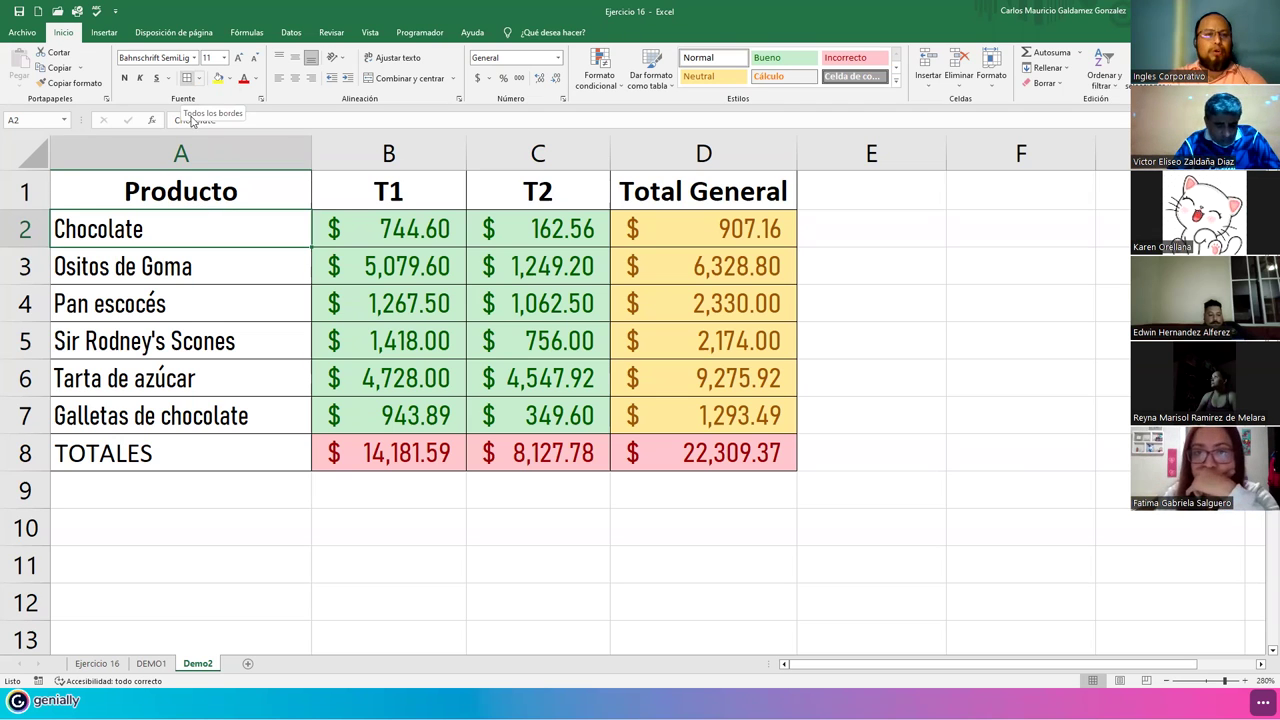
{"action": "left_click", "coordinate": [306, 380]}
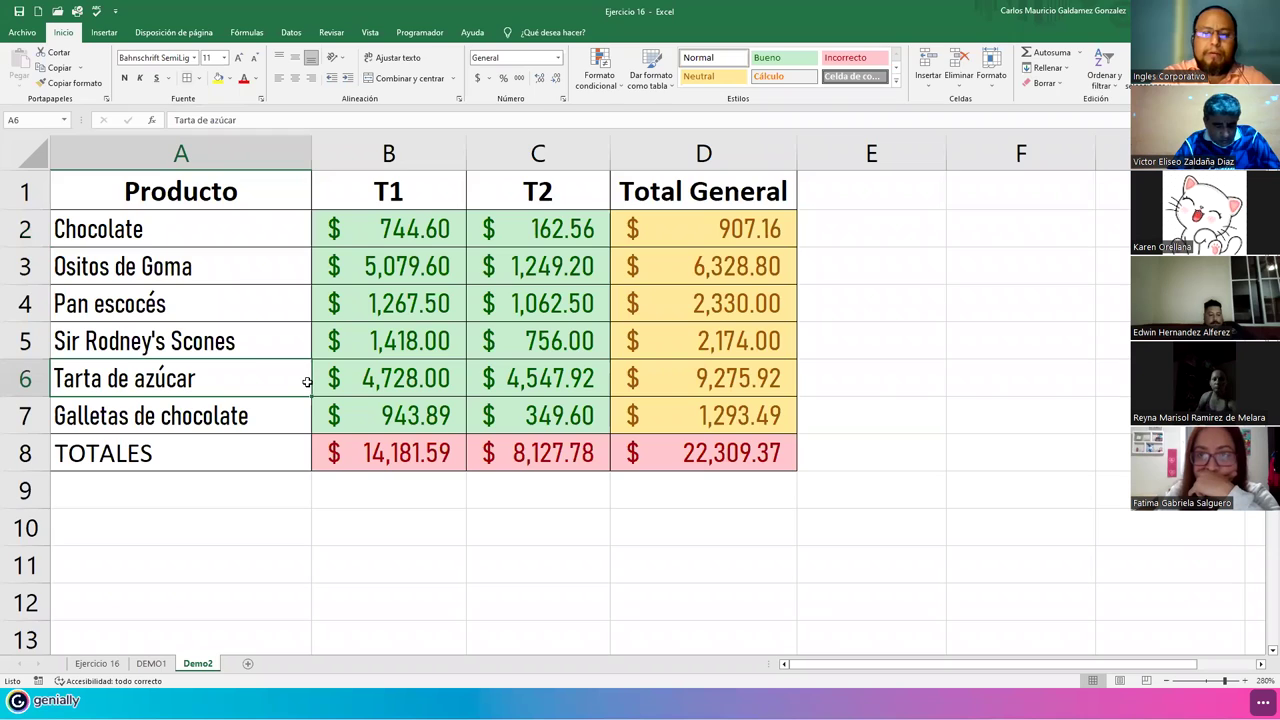
Check the sheet's print preview with the page margins shown, and return to the worksheet.
{"action": "key", "text": "ctrl+p"}
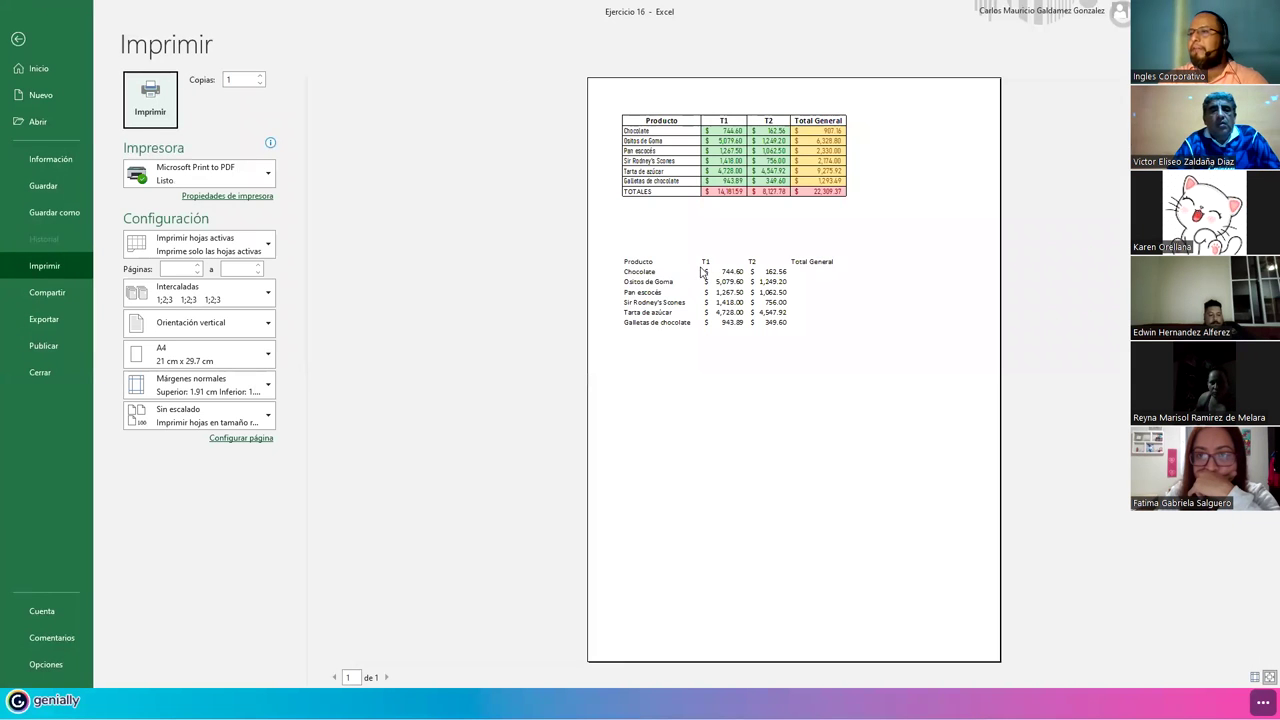
{"action": "left_click", "coordinate": [1255, 678]}
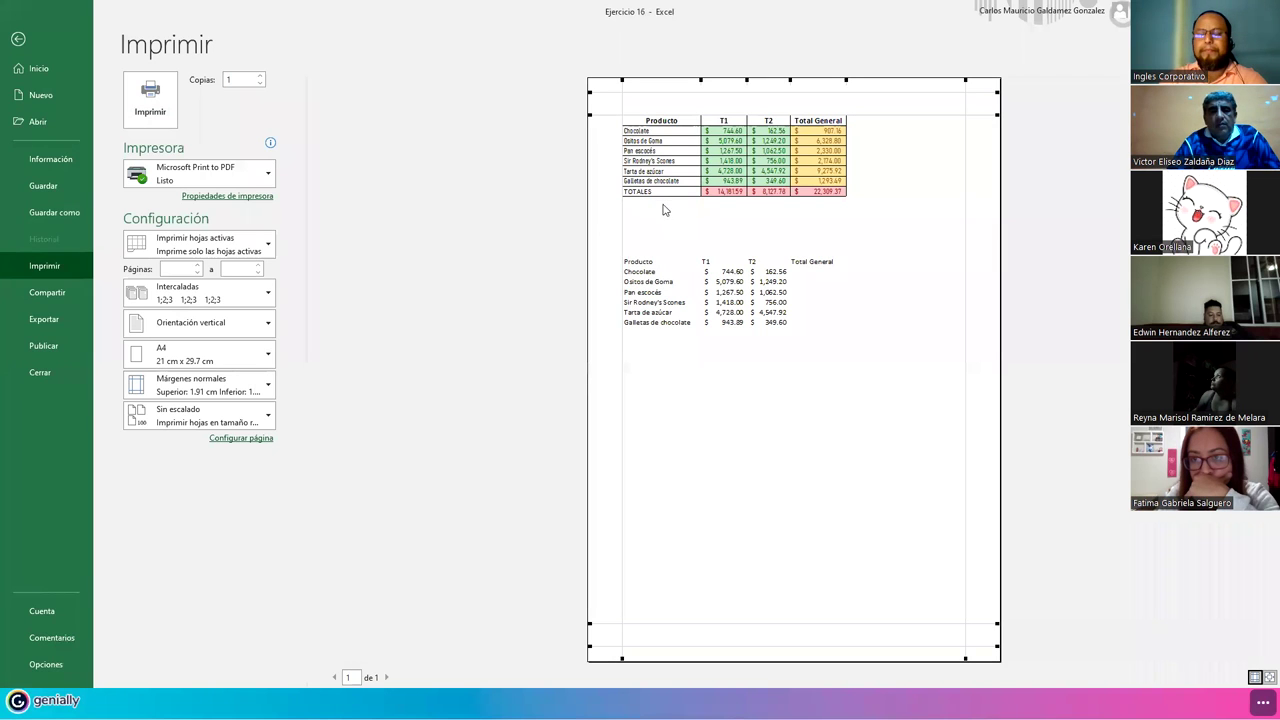
{"action": "left_click", "coordinate": [766, 191]}
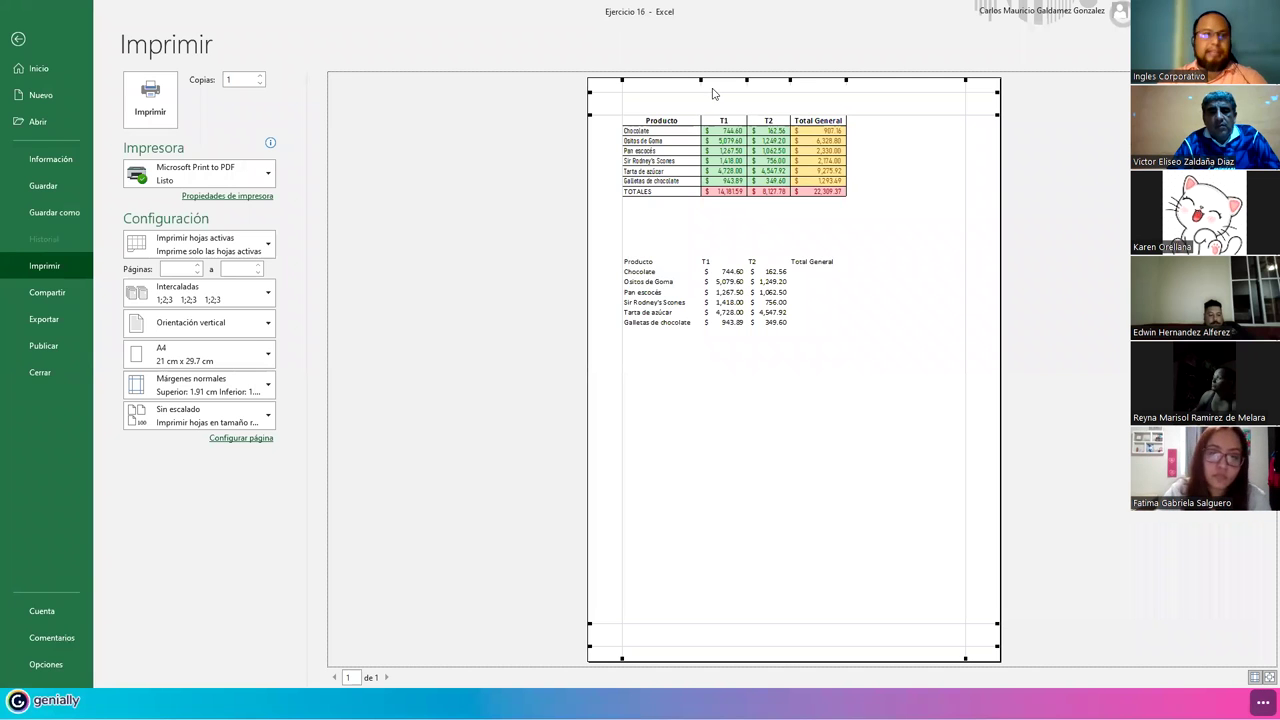
{"action": "key", "text": "Escape"}
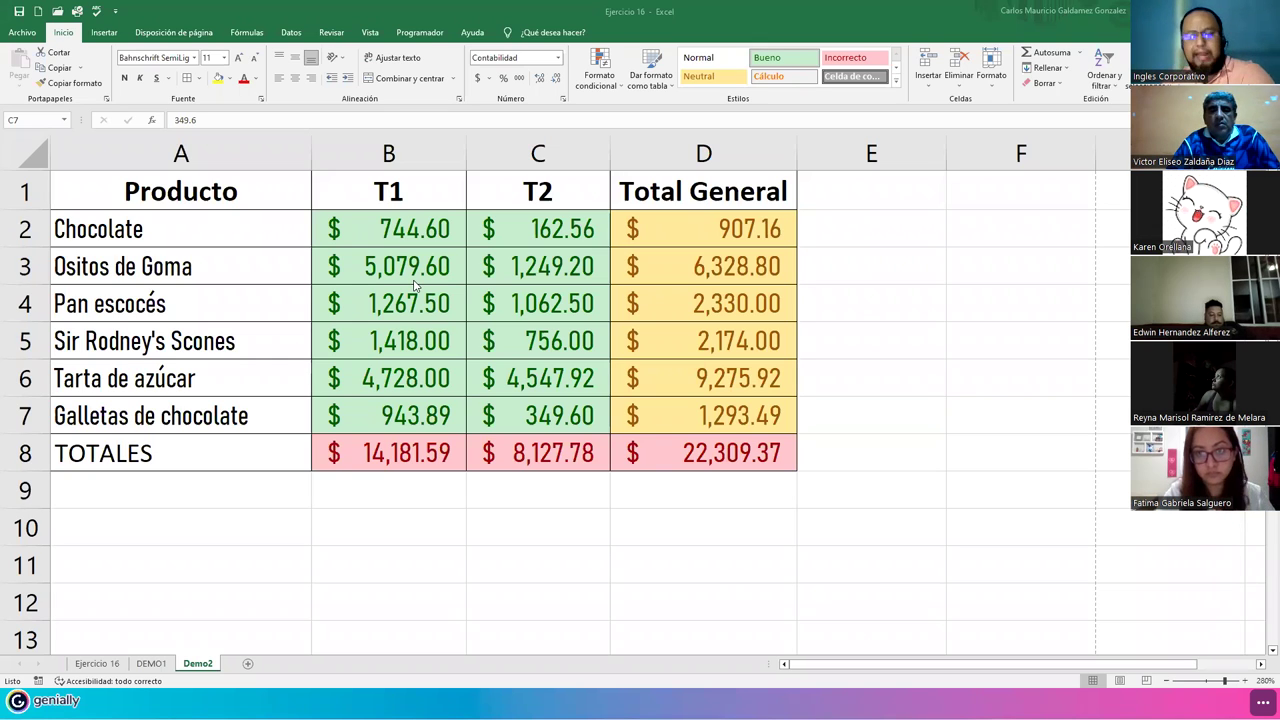
Convert the unformatted product data in A15:D21 into an Excel table with the header row option enabled.
{"action": "scroll", "coordinate": [360, 325], "scroll_direction": "down", "scroll_amount": 5}
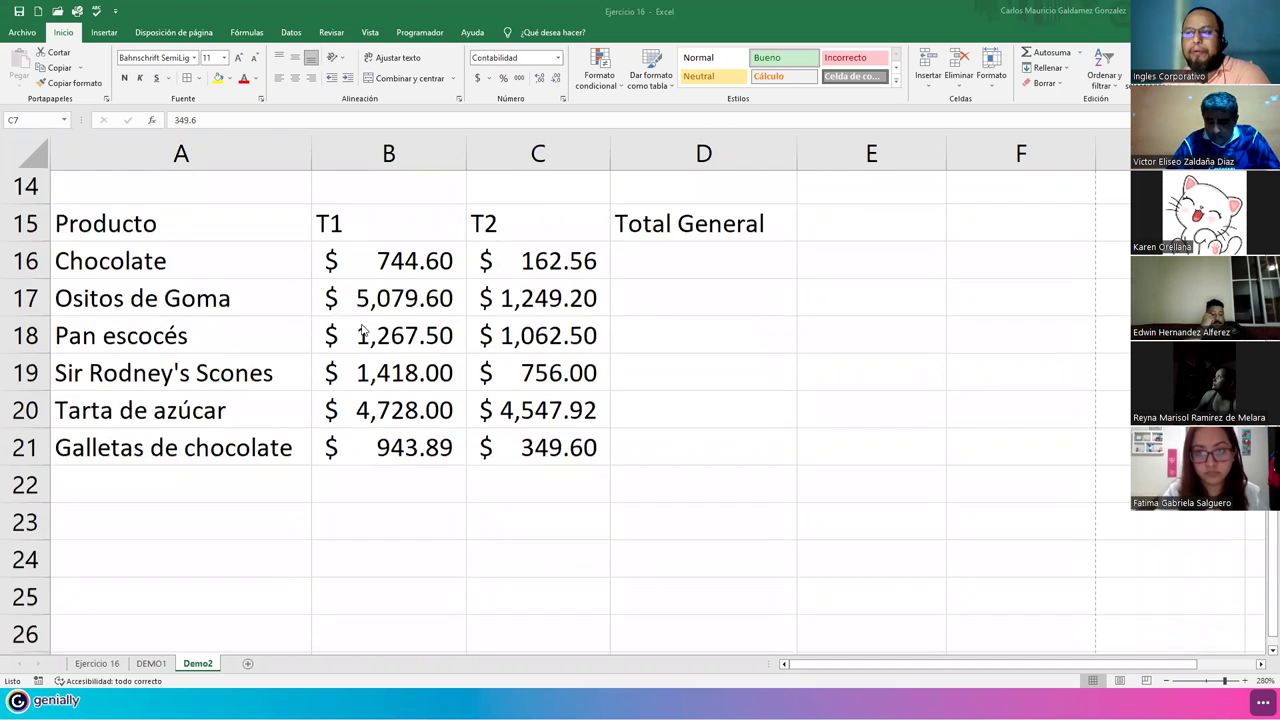
{"action": "scroll", "coordinate": [360, 325], "scroll_direction": "up", "scroll_amount": 1}
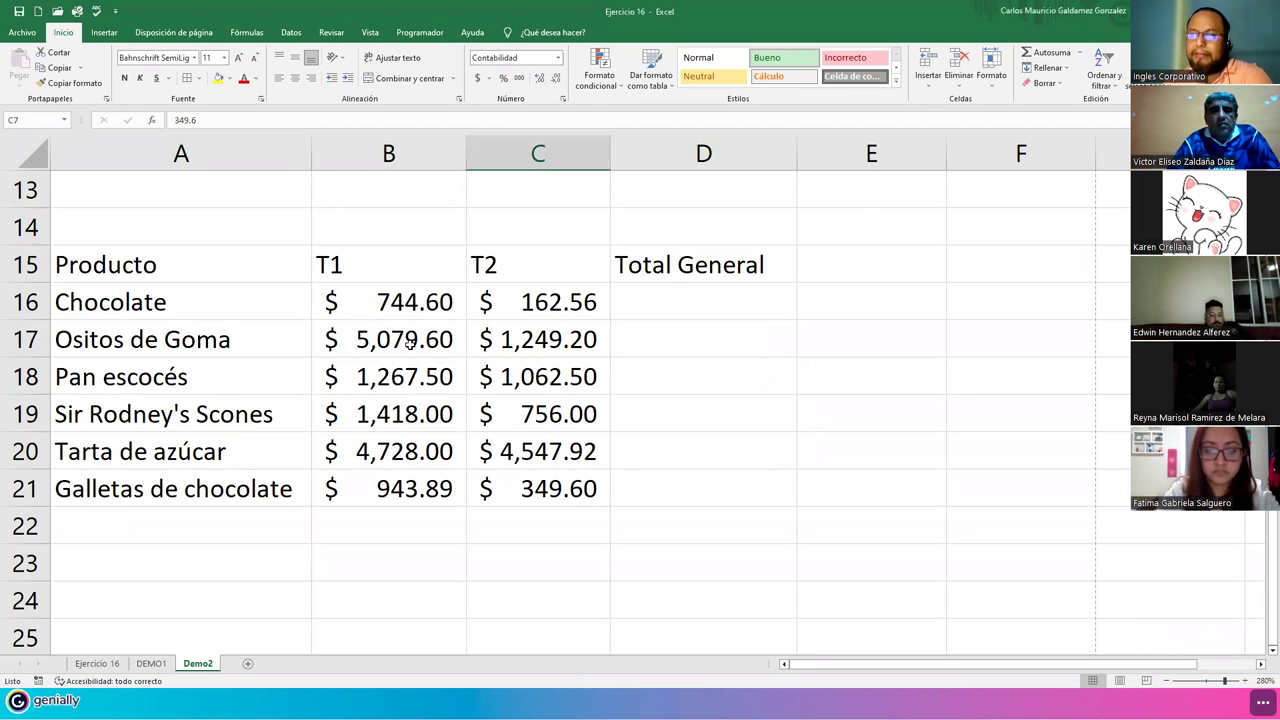
{"action": "left_click", "coordinate": [408, 343]}
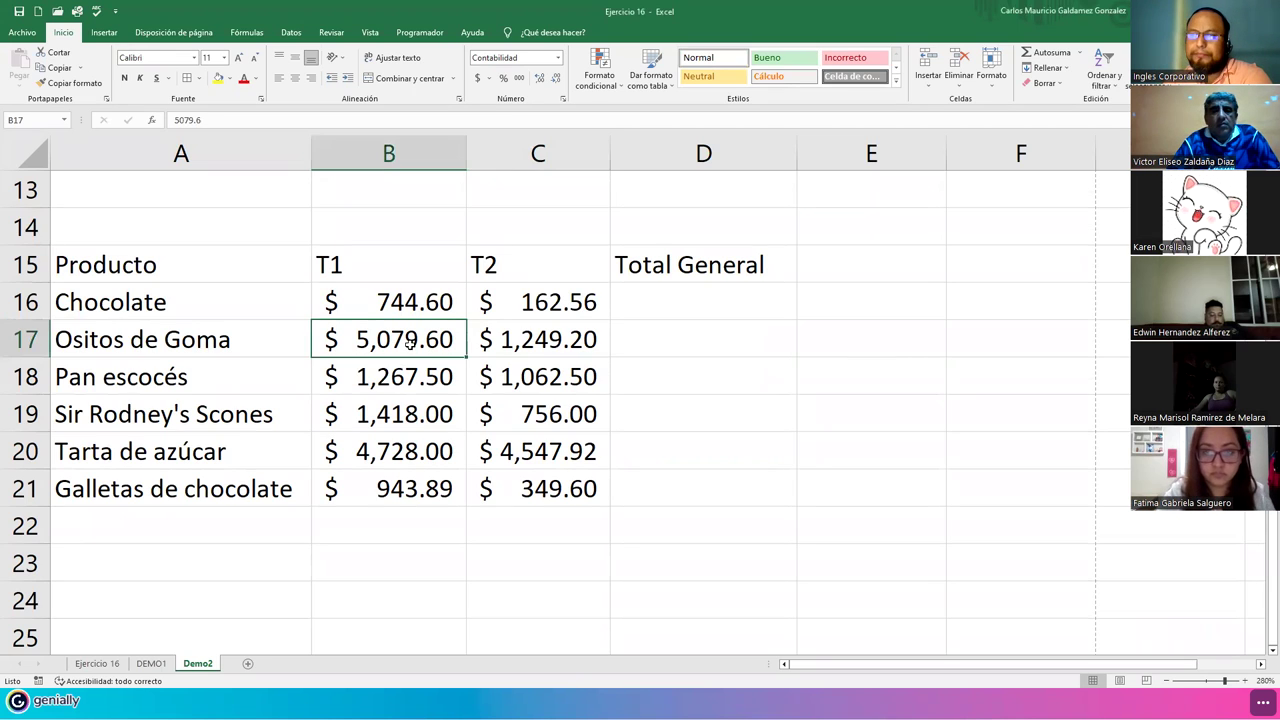
{"action": "left_click", "coordinate": [108, 34]}
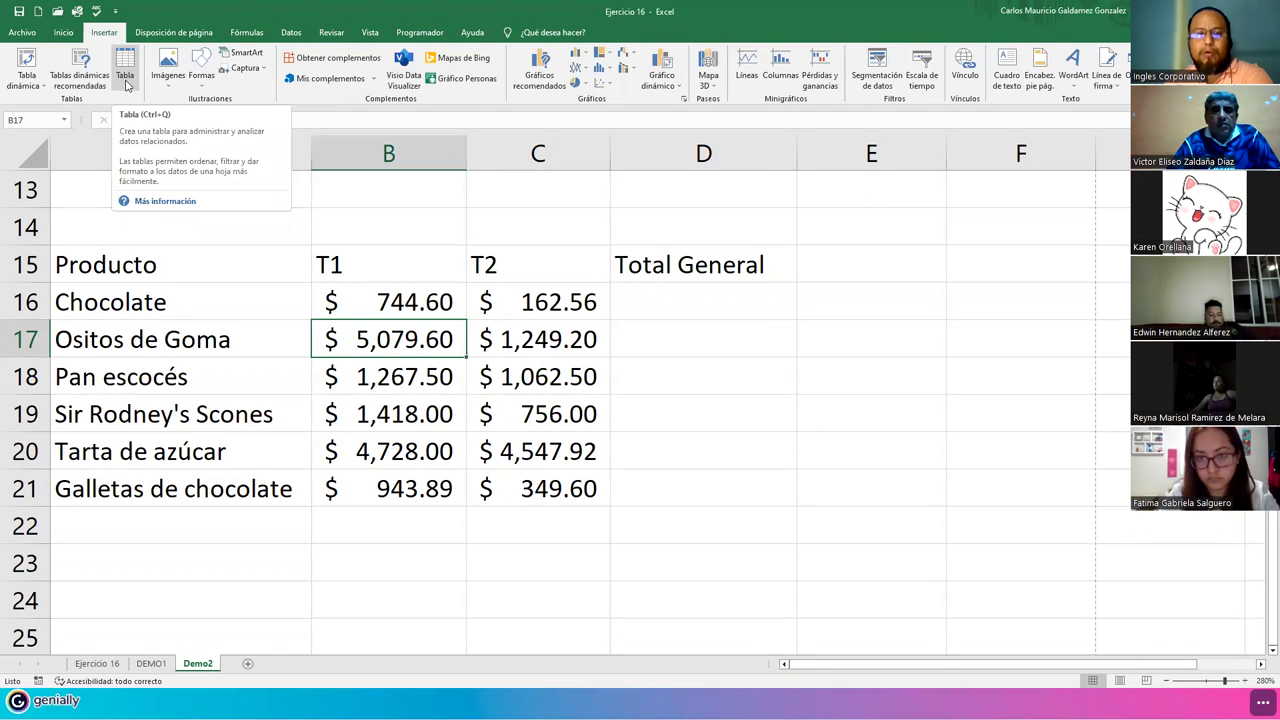
{"action": "left_click", "coordinate": [125, 80]}
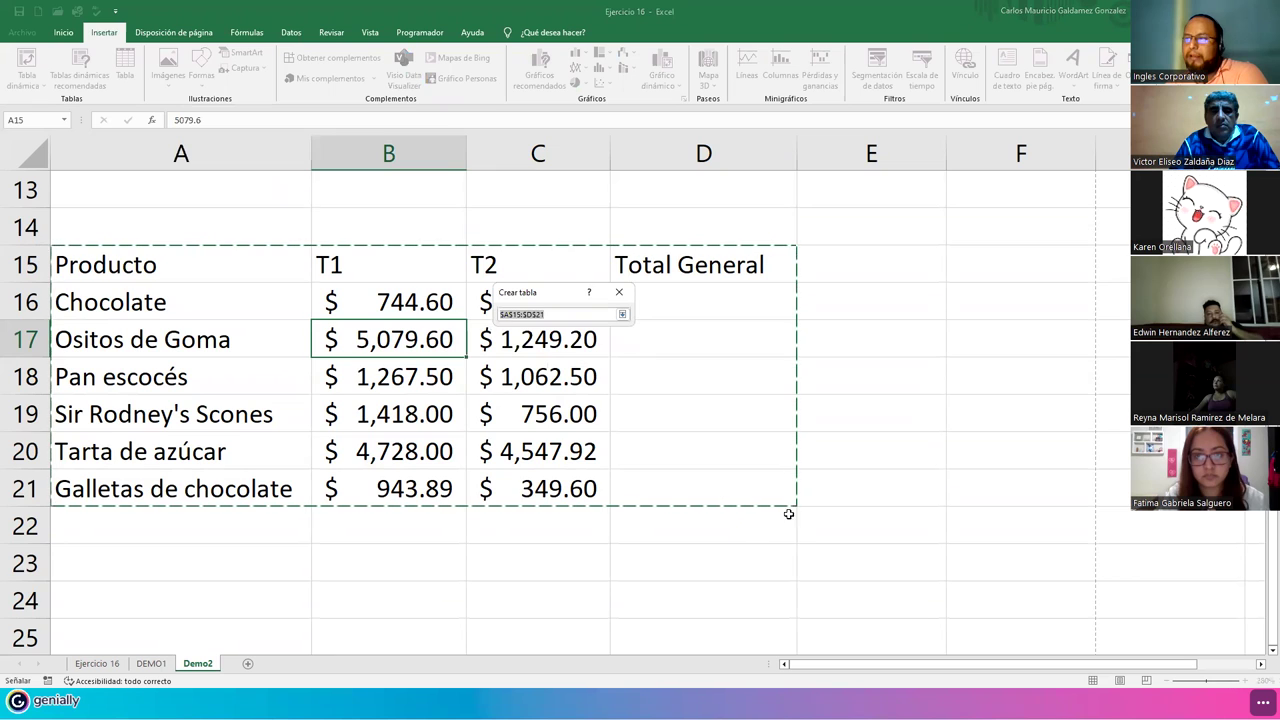
{"action": "left_click_drag", "start_coordinate": [422, 303], "coordinate": [857, 486]}
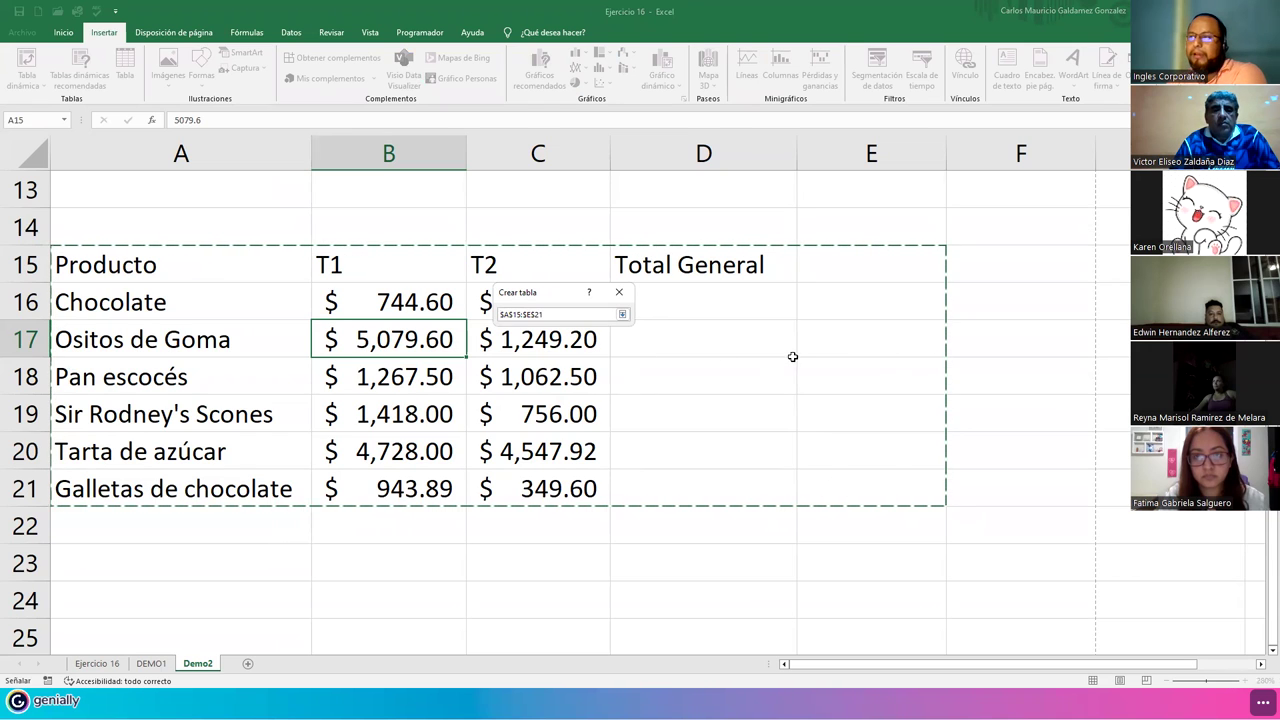
{"action": "left_click_drag", "start_coordinate": [174, 260], "coordinate": [715, 487]}
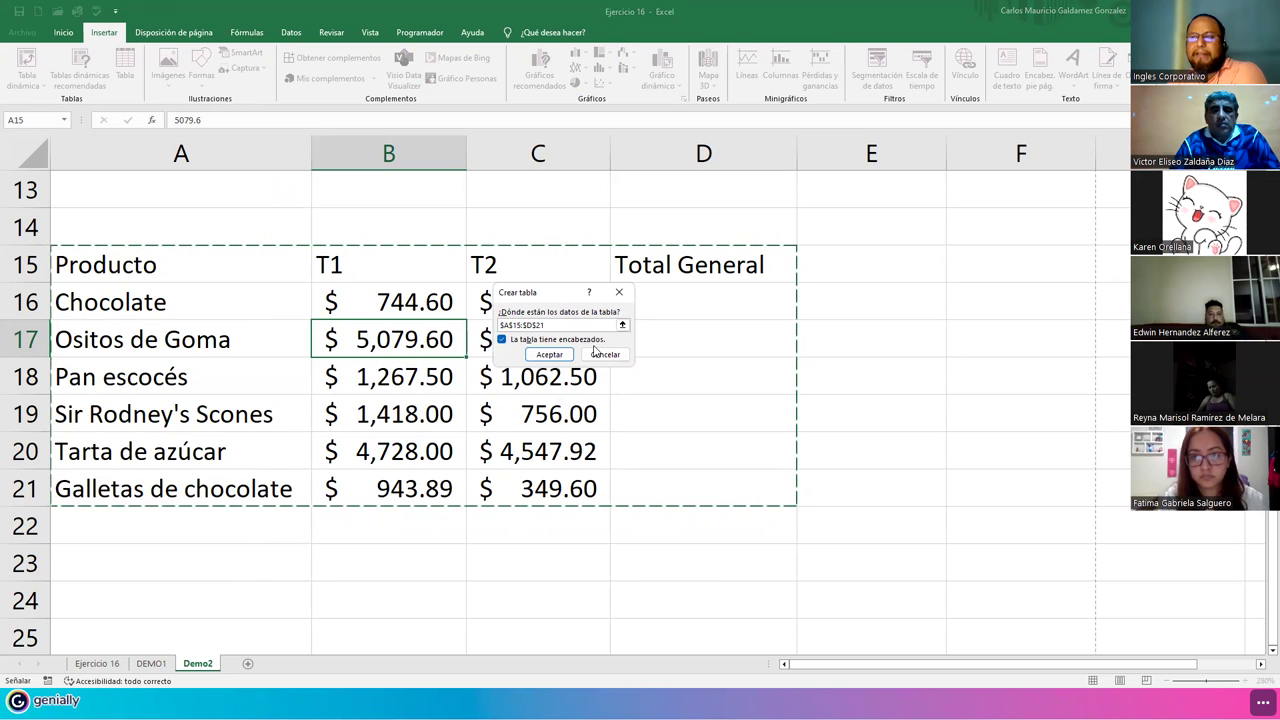
{"action": "left_click", "coordinate": [504, 341]}
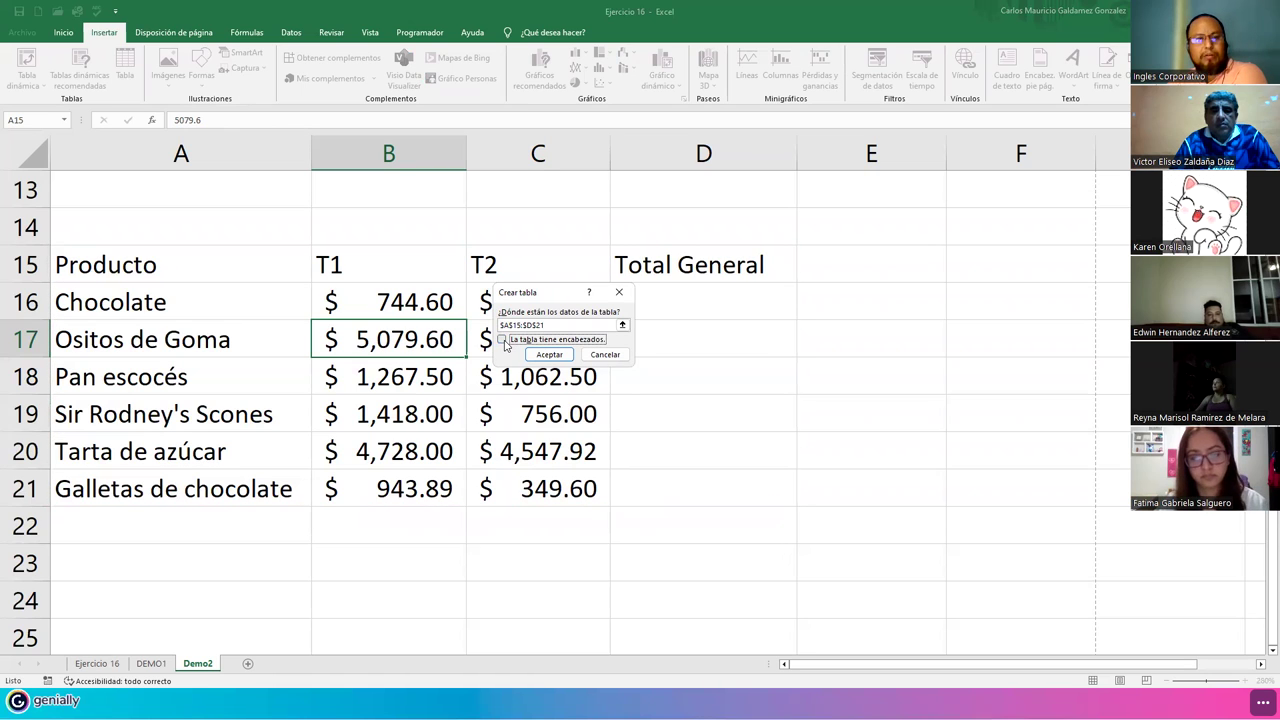
{"action": "left_click", "coordinate": [504, 341]}
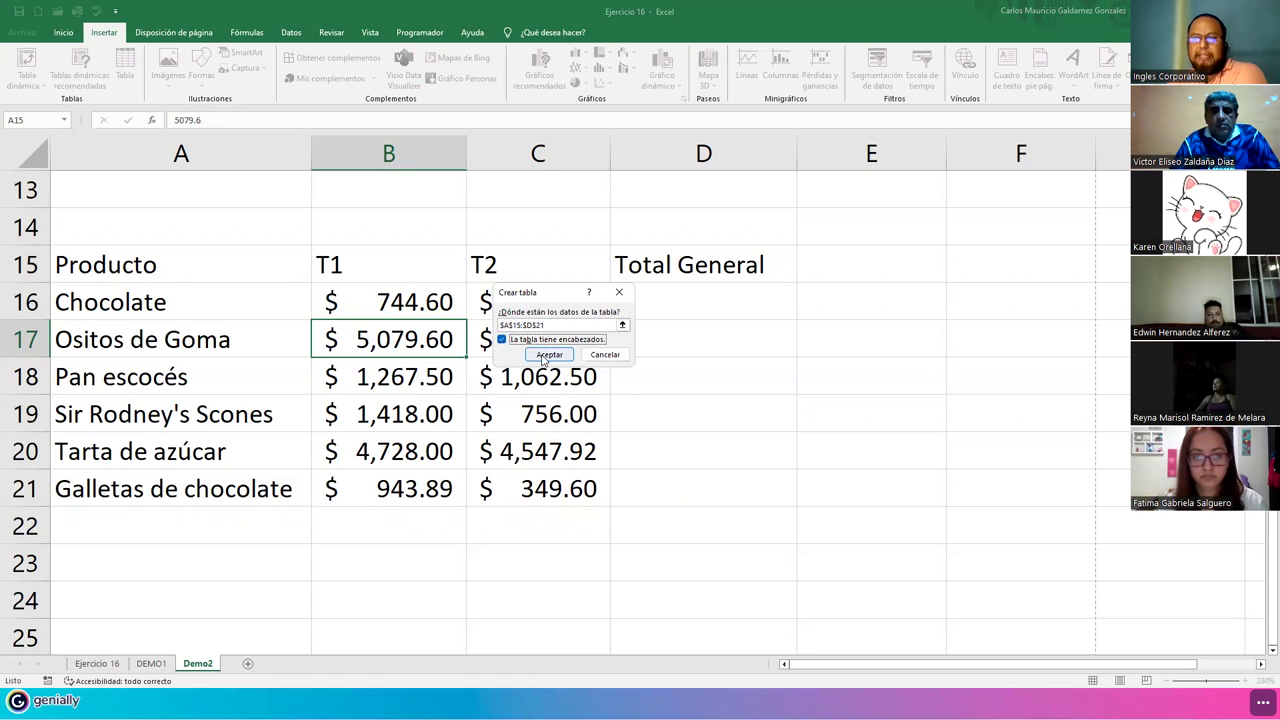
{"action": "left_click", "coordinate": [549, 355]}
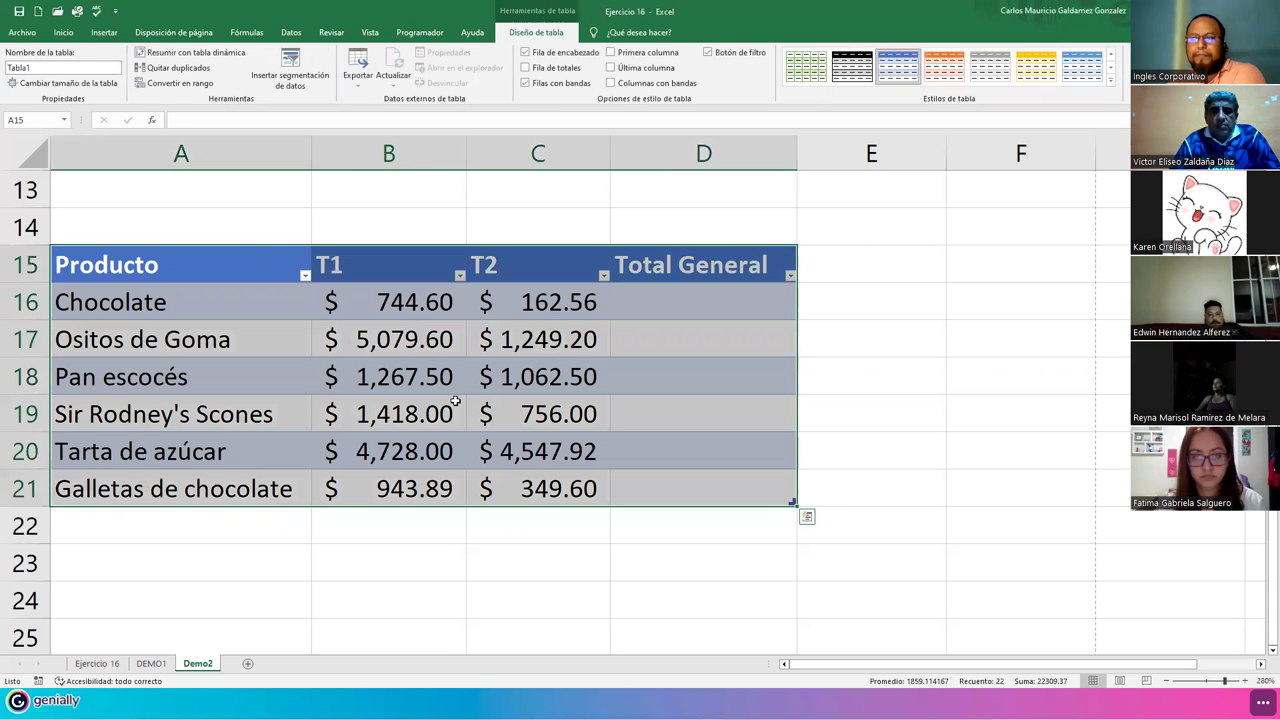
{"action": "left_click", "coordinate": [455, 401]}
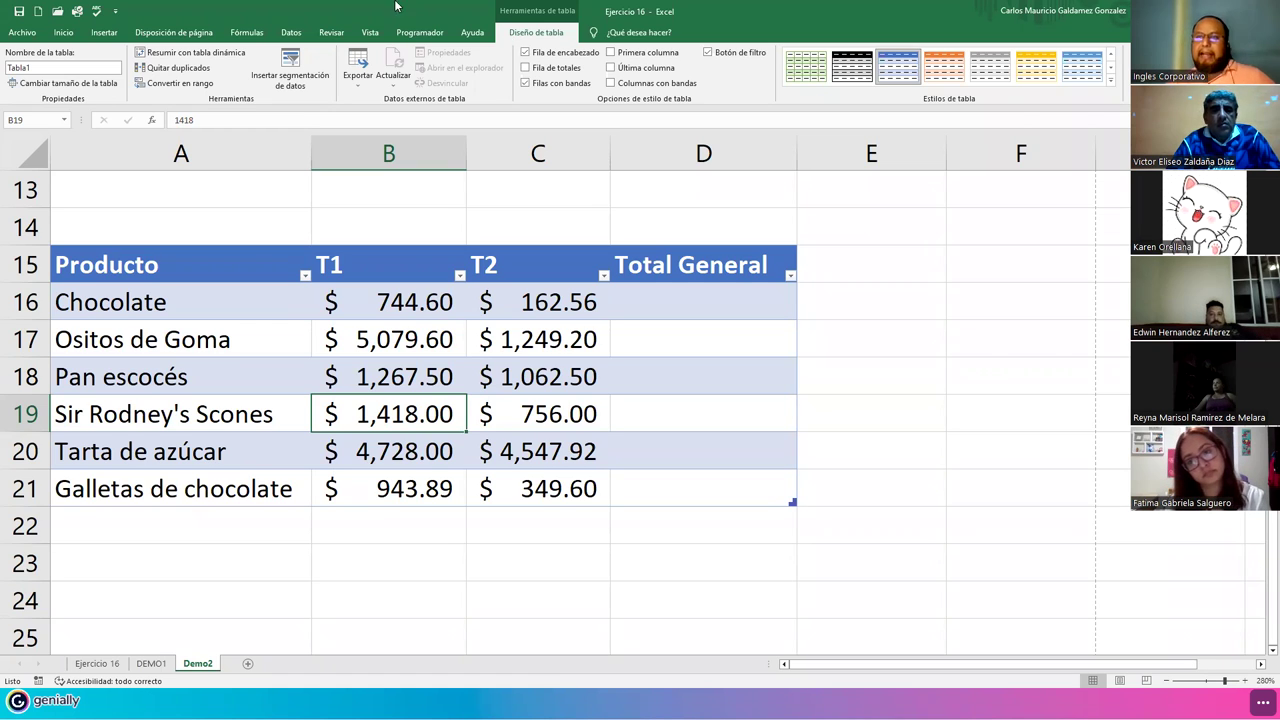
Rename the new product table as MiTablaProductos.
{"action": "left_click", "coordinate": [84, 69]}
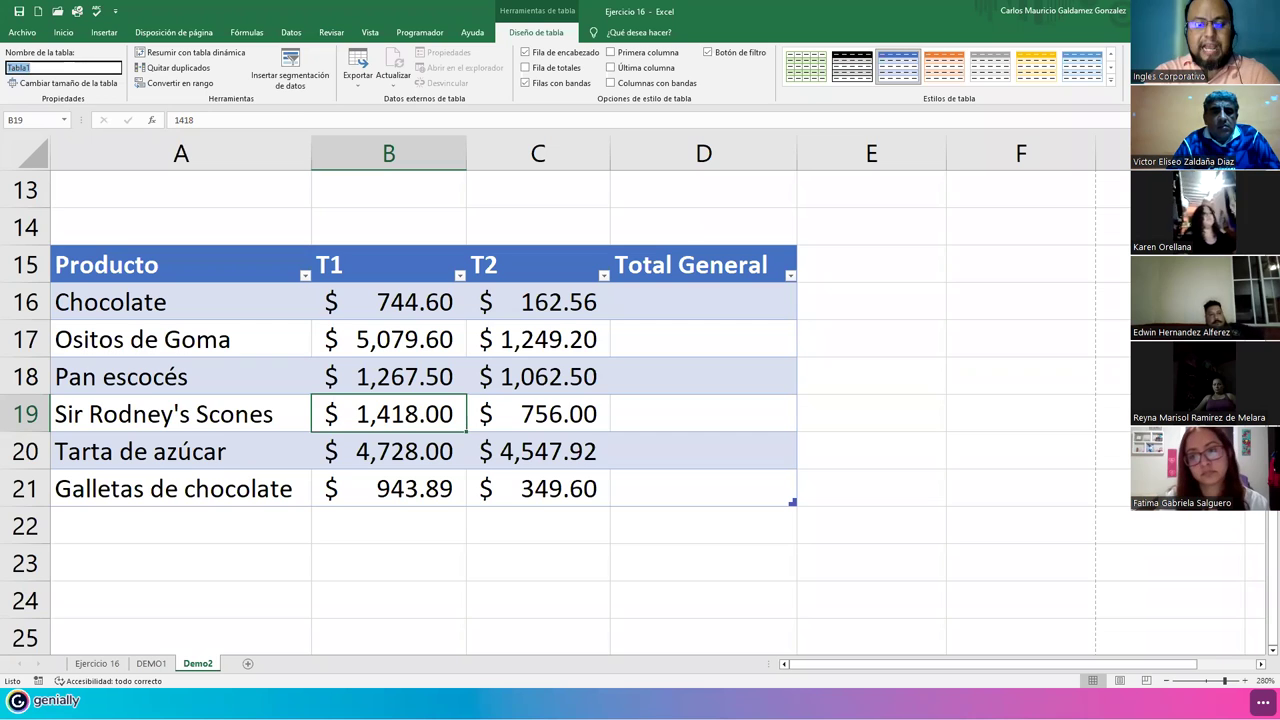
{"action": "type", "text": "MiTabla"}
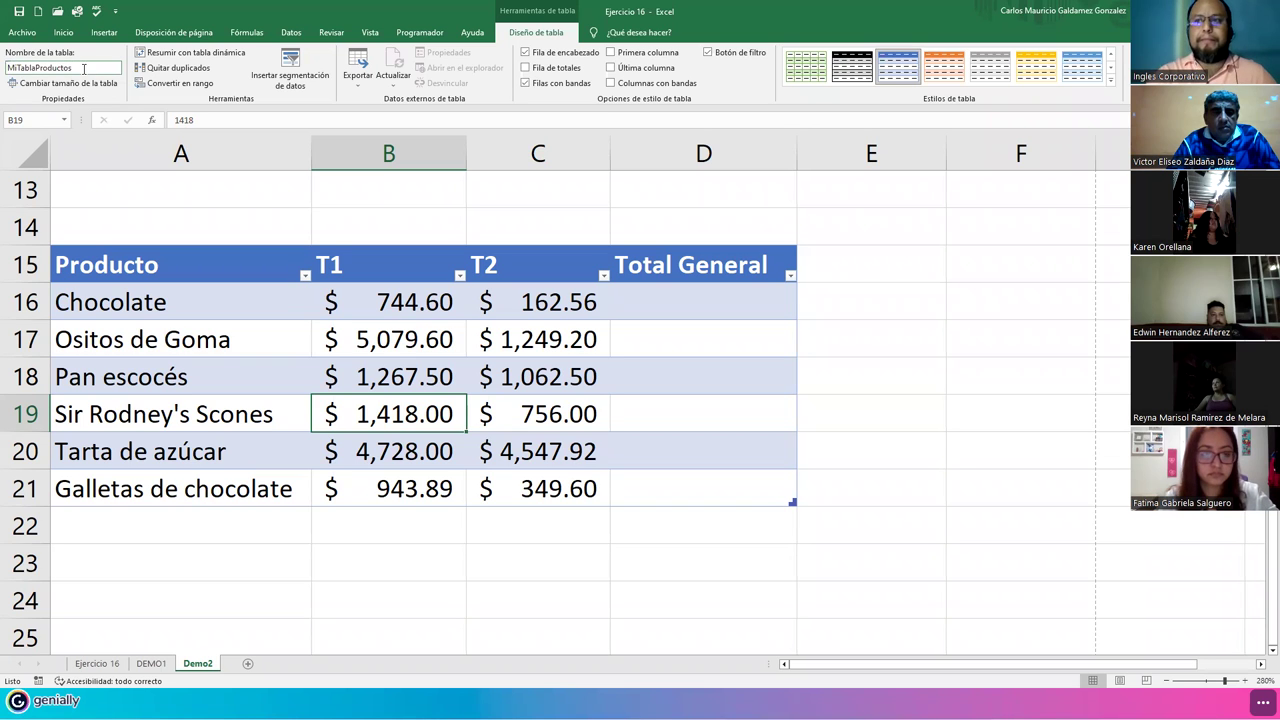
{"action": "left_click", "coordinate": [296, 362]}
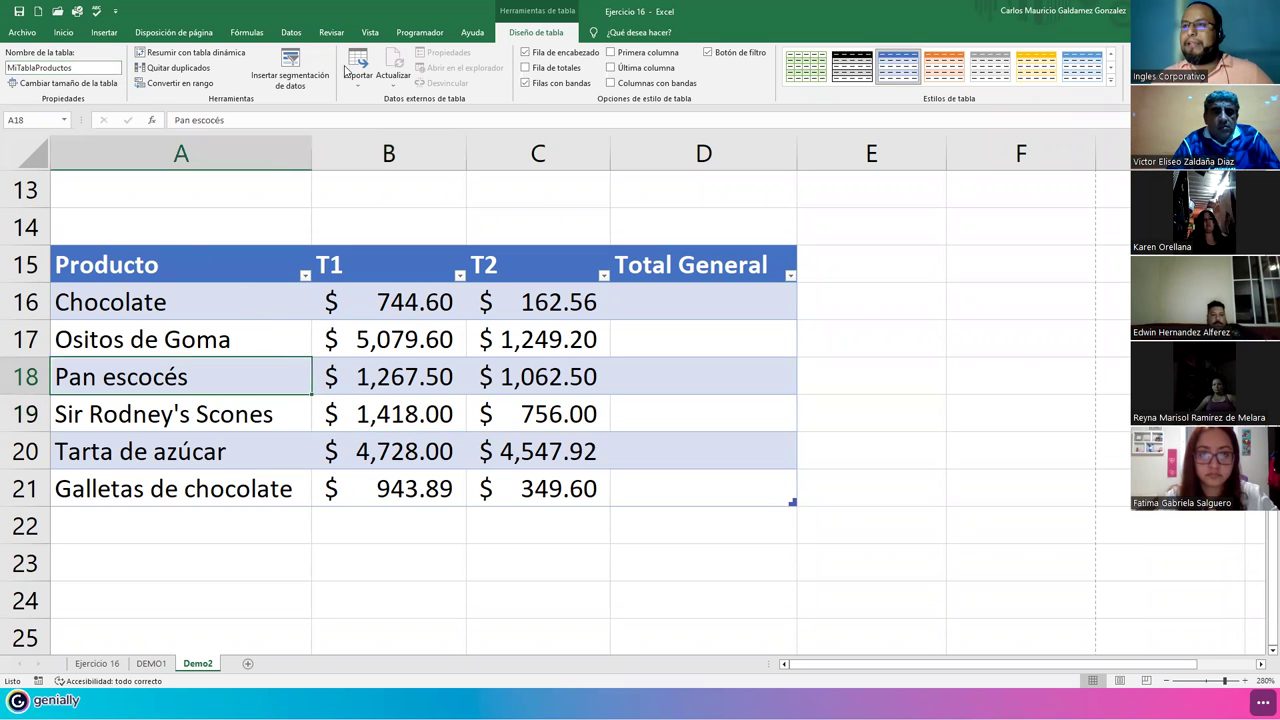
Check the MiTablaProductos entry in the Name Manager, widening the name column to read it in full.
{"action": "left_click", "coordinate": [291, 32]}
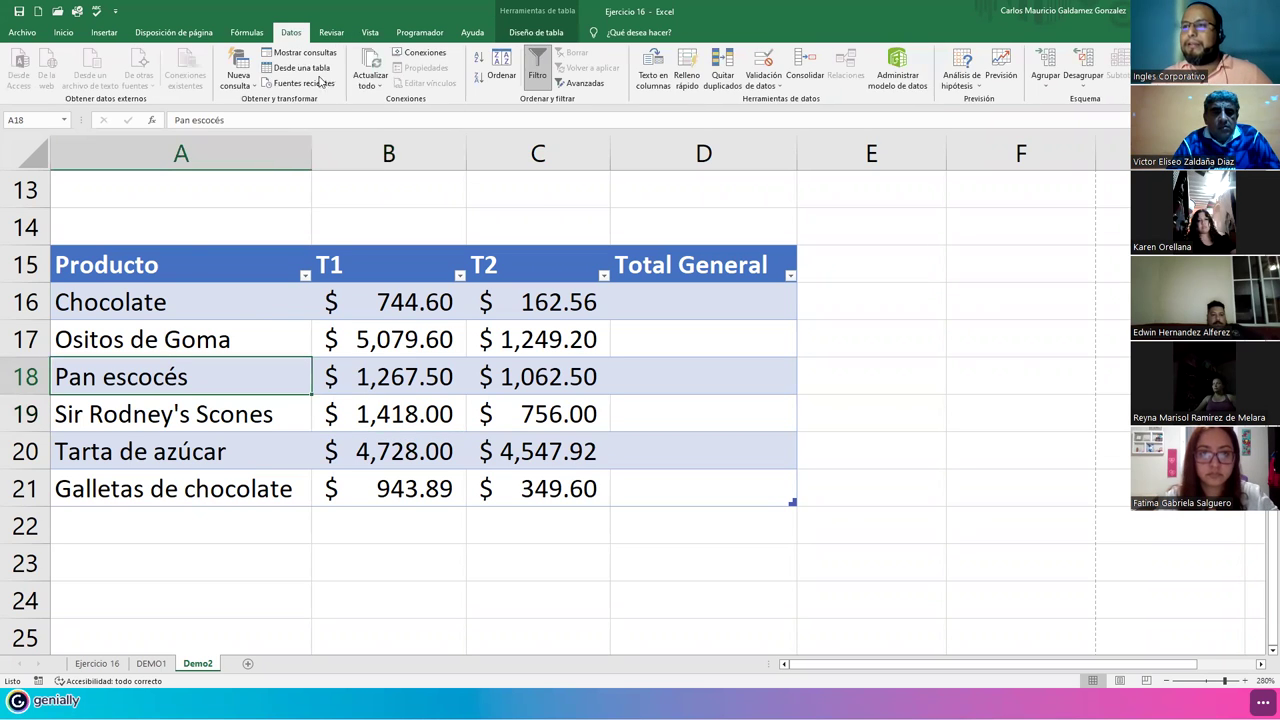
{"action": "left_click", "coordinate": [246, 32]}
{"action": "left_click", "coordinate": [484, 78]}
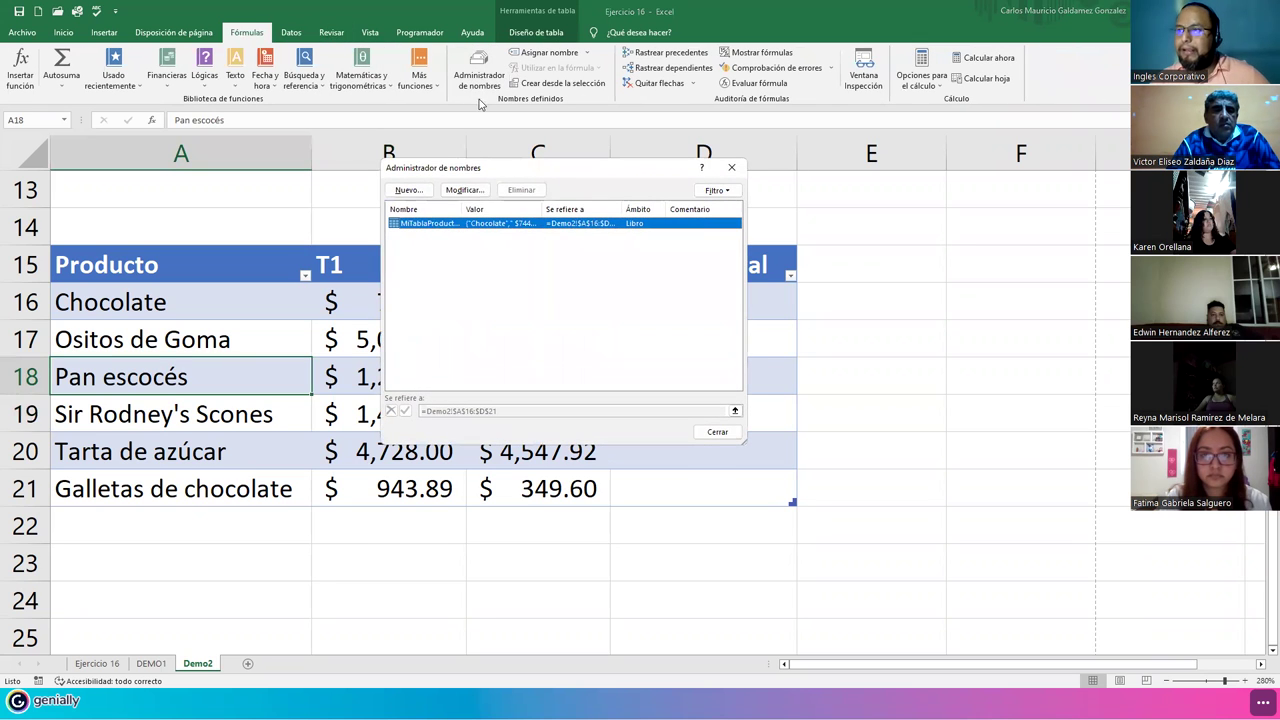
{"action": "left_click_drag", "start_coordinate": [458, 210], "coordinate": [487, 210]}
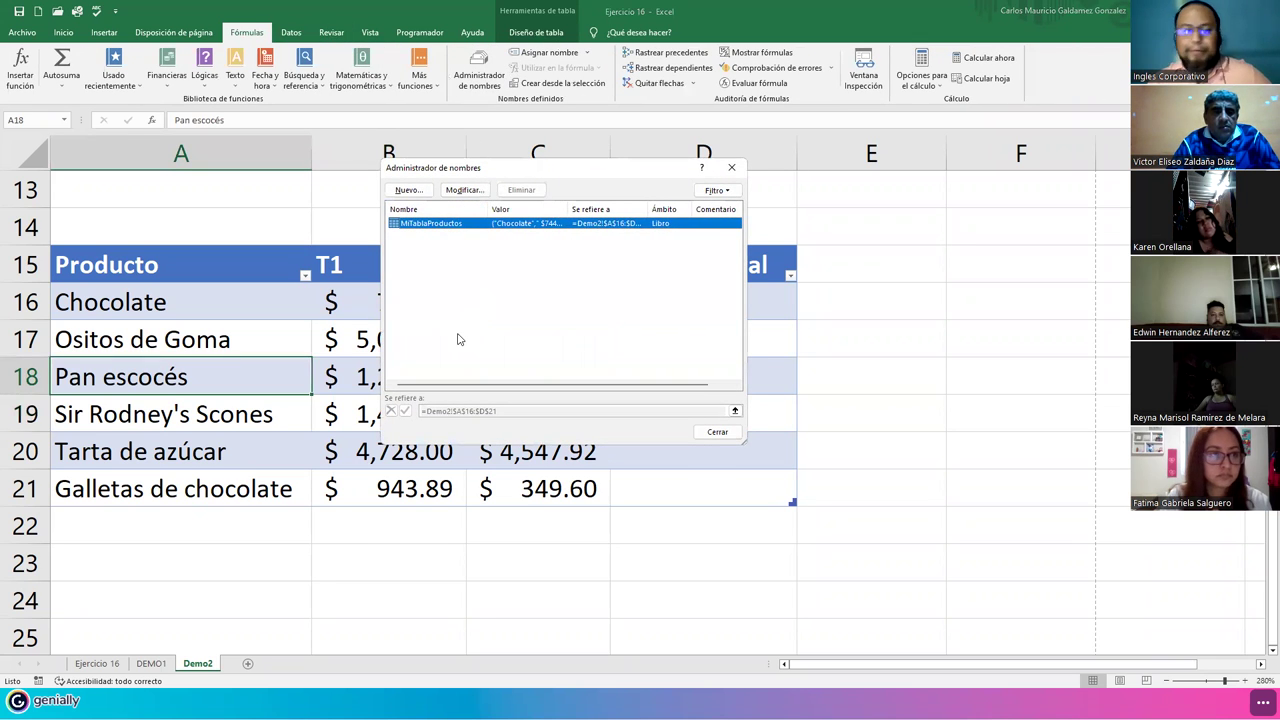
{"action": "left_click", "coordinate": [713, 433]}
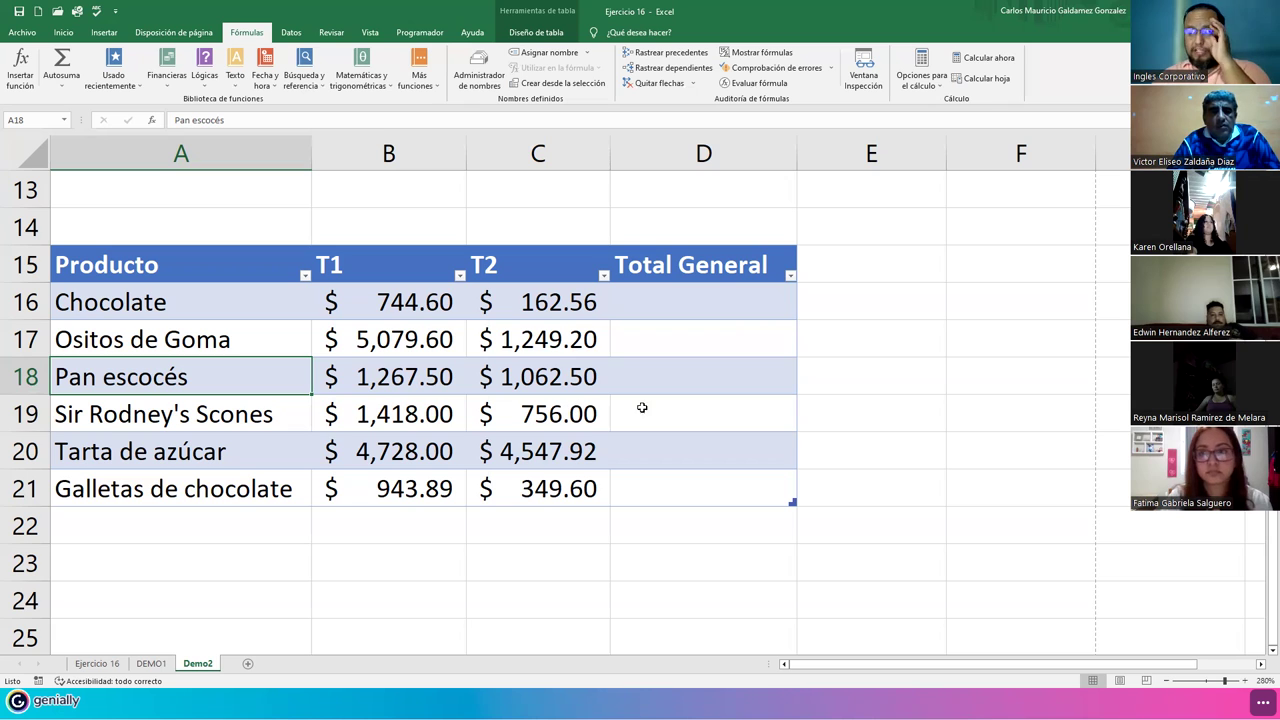
Compare the available table design tools when a cell outside the table and a cell inside it are selected.
{"action": "left_click", "coordinate": [983, 379]}
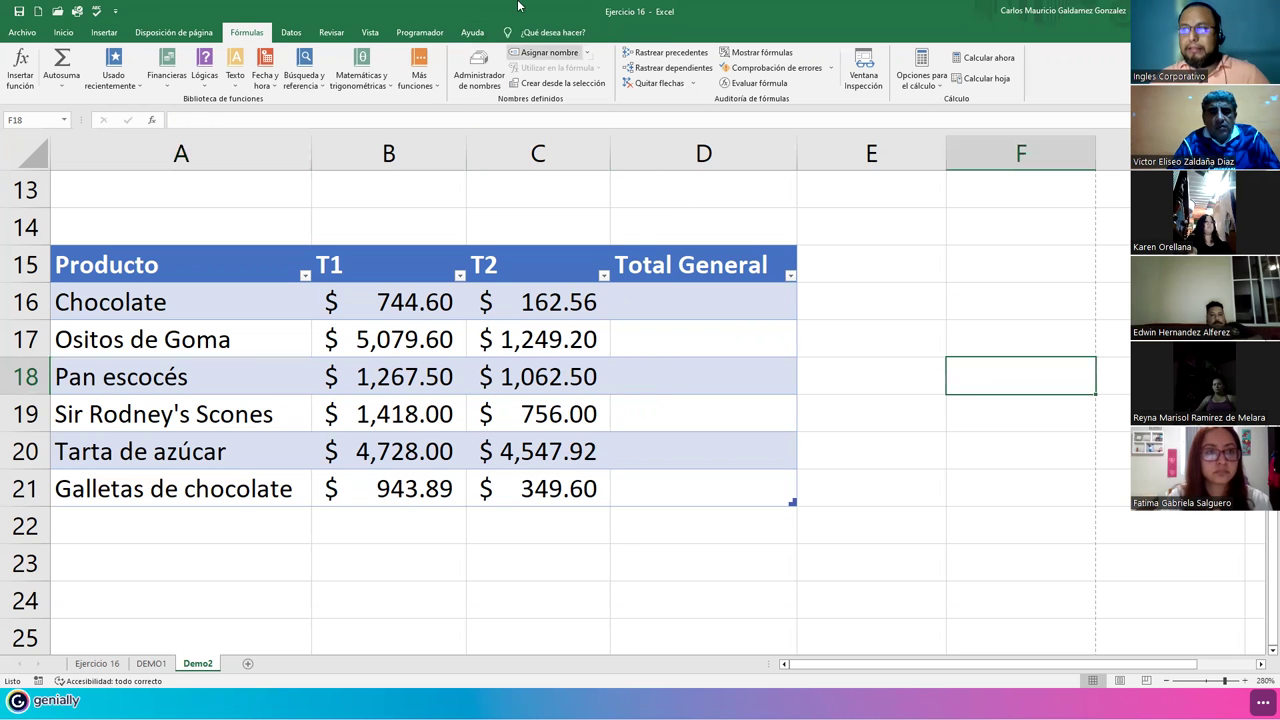
{"action": "left_click", "coordinate": [381, 376]}
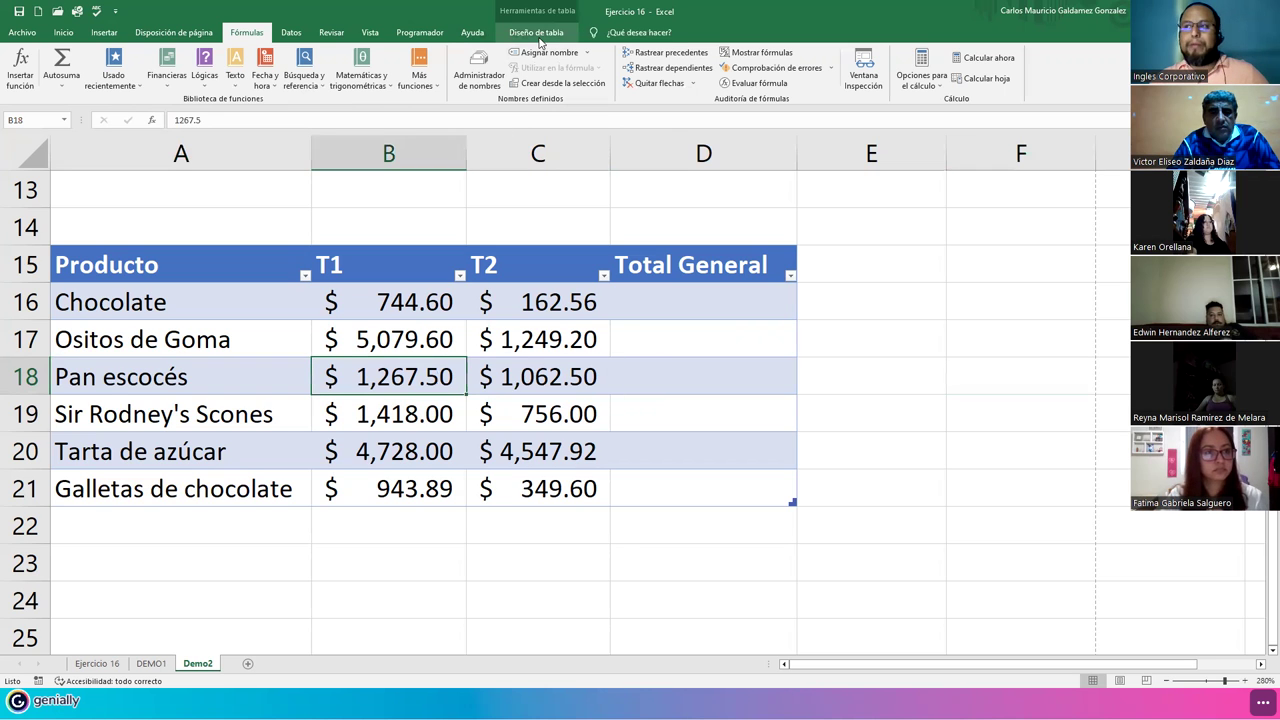
{"action": "left_click", "coordinate": [536, 32]}
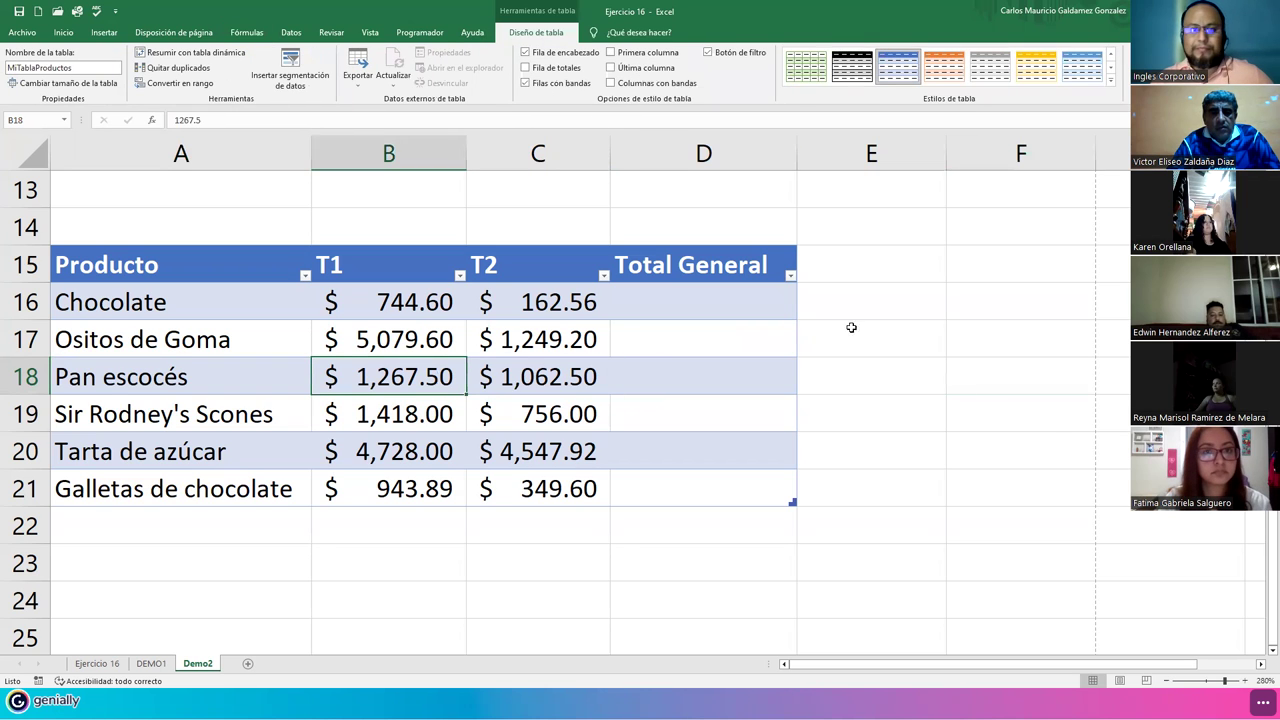
{"action": "left_click", "coordinate": [992, 418]}
{"action": "left_click", "coordinate": [560, 414]}
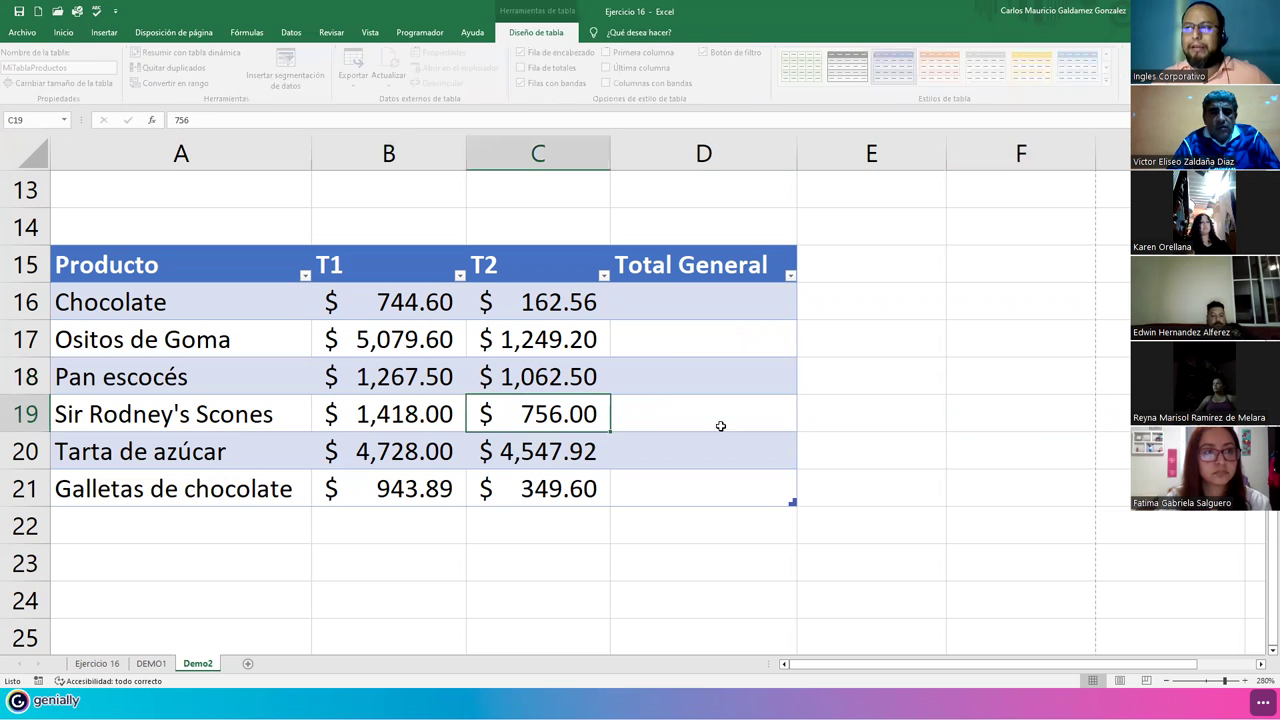
{"action": "left_click", "coordinate": [1012, 437]}
{"action": "left_click", "coordinate": [516, 388]}
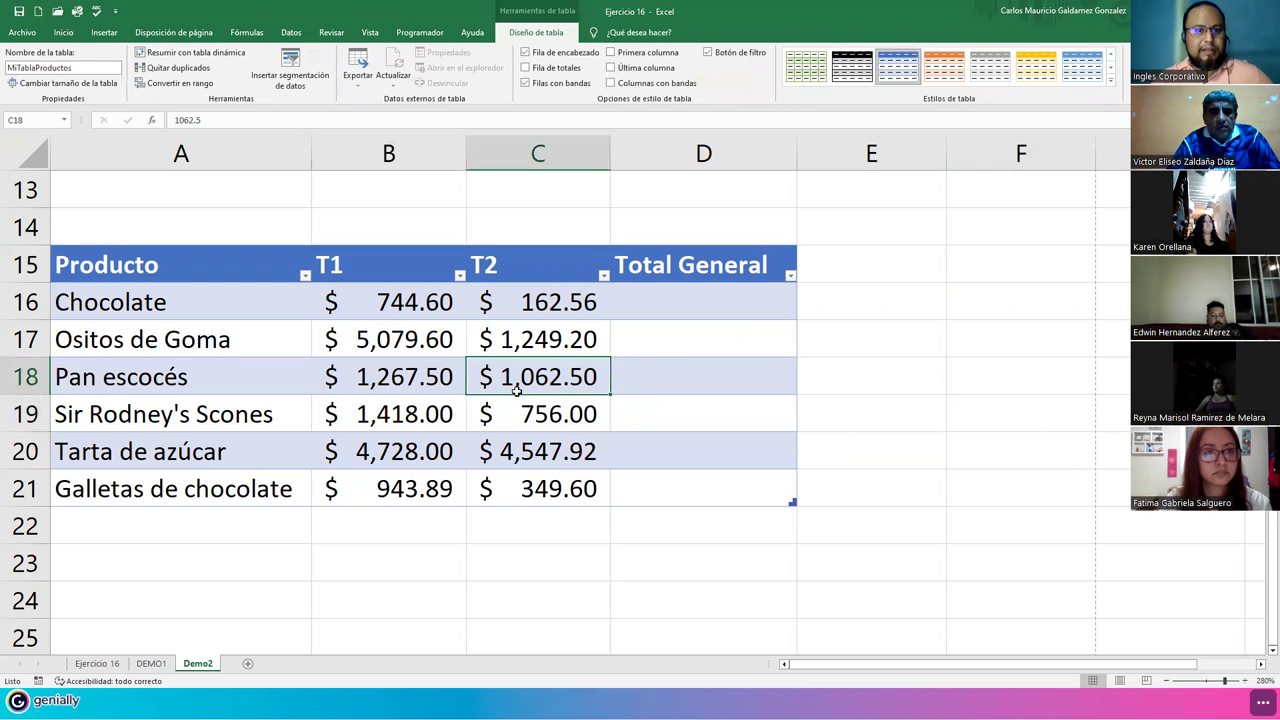
Convert the product table in A15:D21 back to a normal range.
{"action": "left_click_drag", "start_coordinate": [180, 268], "coordinate": [684, 488]}
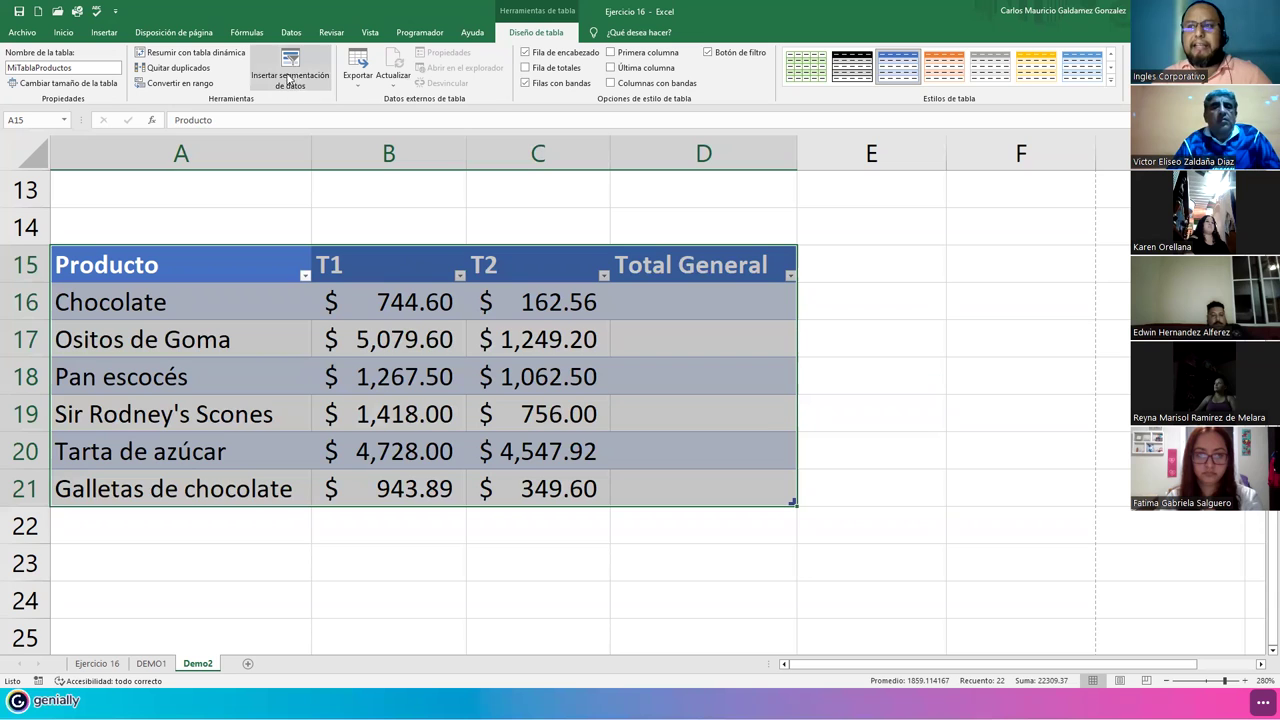
{"action": "left_click", "coordinate": [178, 86]}
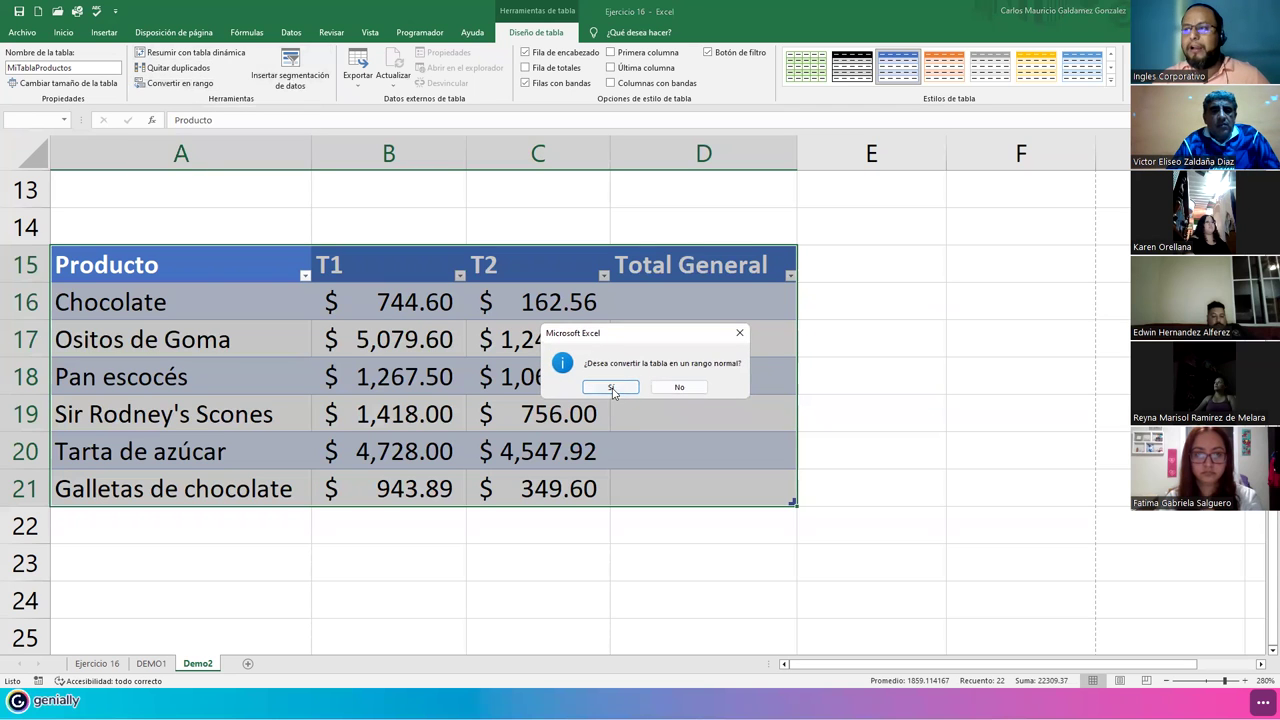
{"action": "left_click", "coordinate": [611, 388]}
{"action": "left_click", "coordinate": [338, 410]}
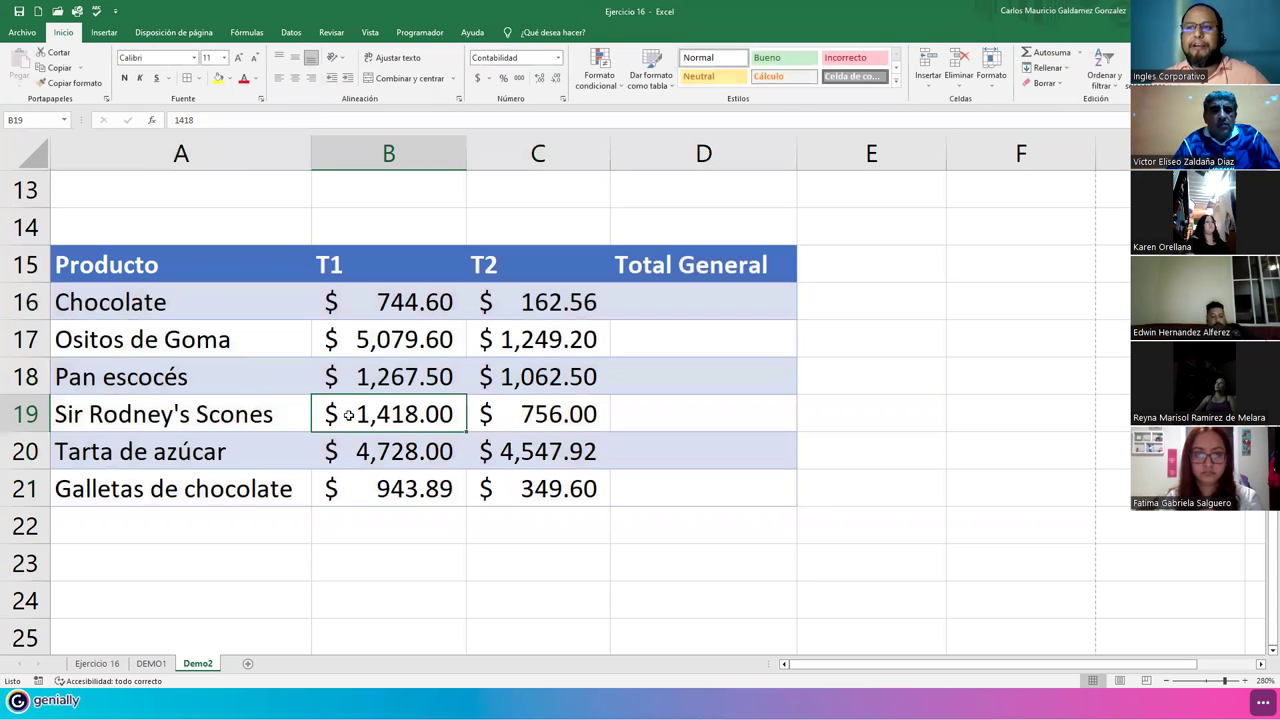
{"action": "left_click", "coordinate": [188, 300]}
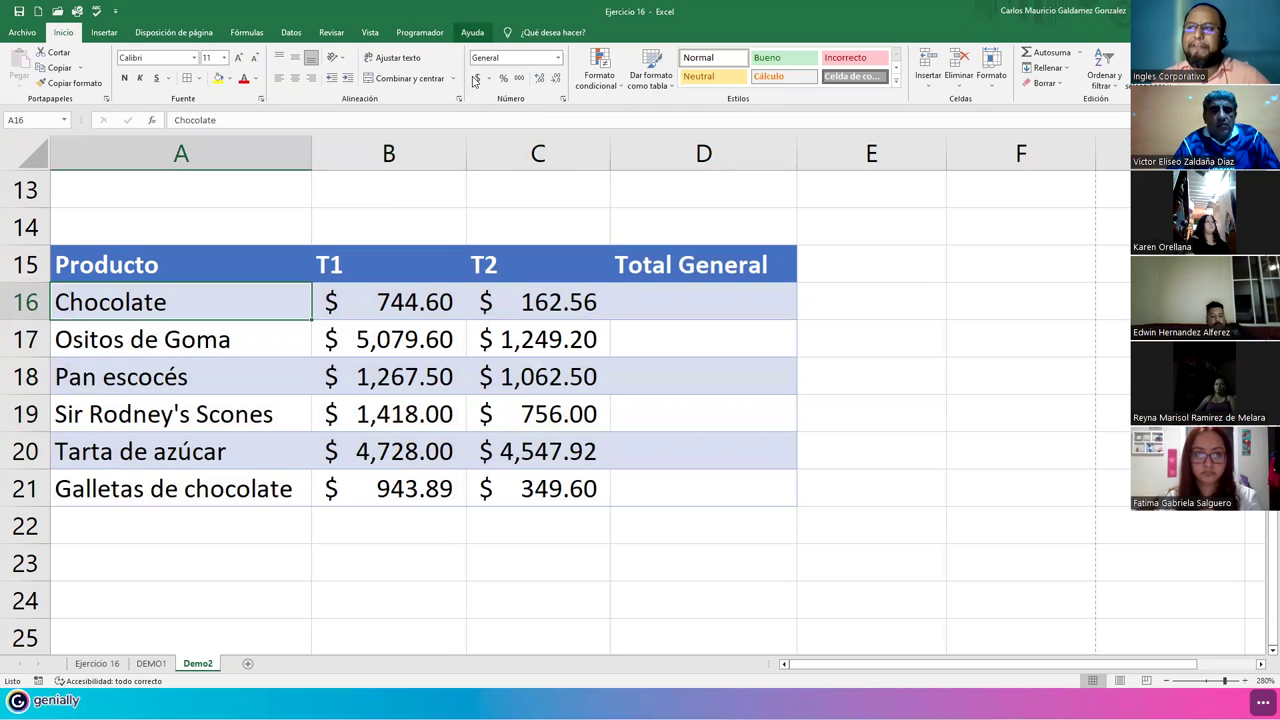
Review the manually formatted range above, and check the Name Manager for any remaining name for A15:D21.
{"action": "left_click", "coordinate": [337, 349]}
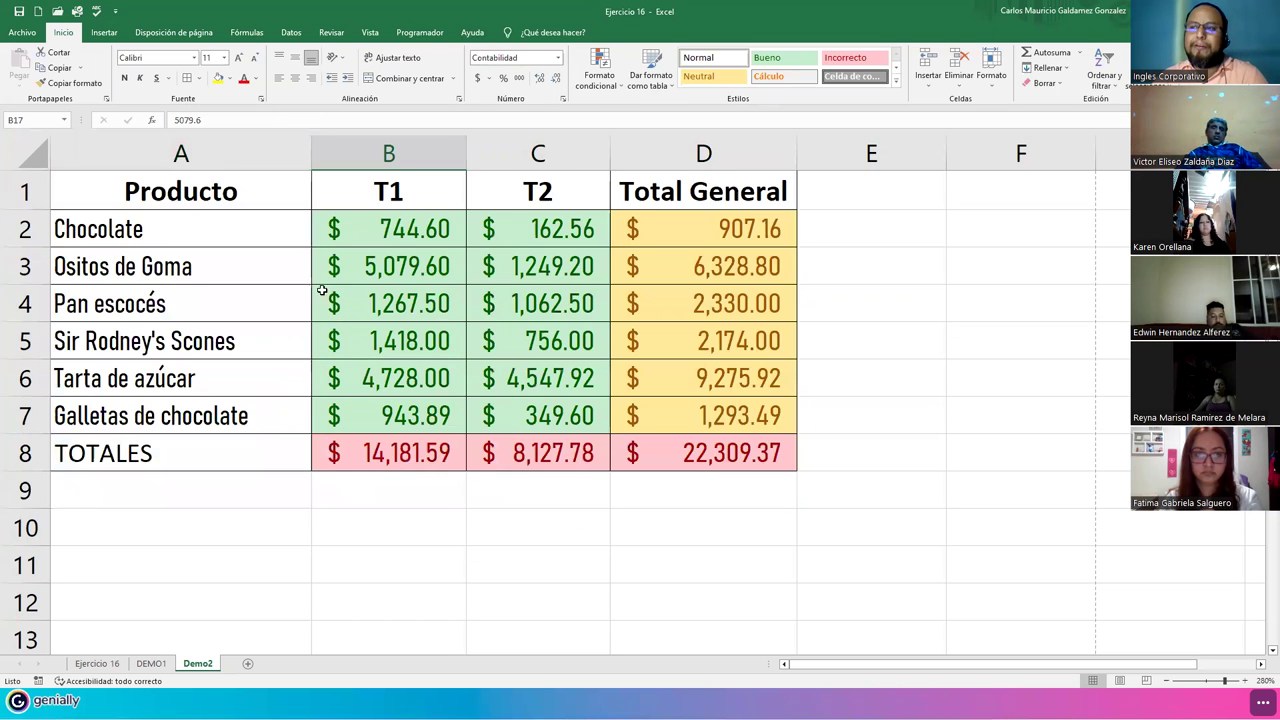
{"action": "left_click", "coordinate": [320, 290]}
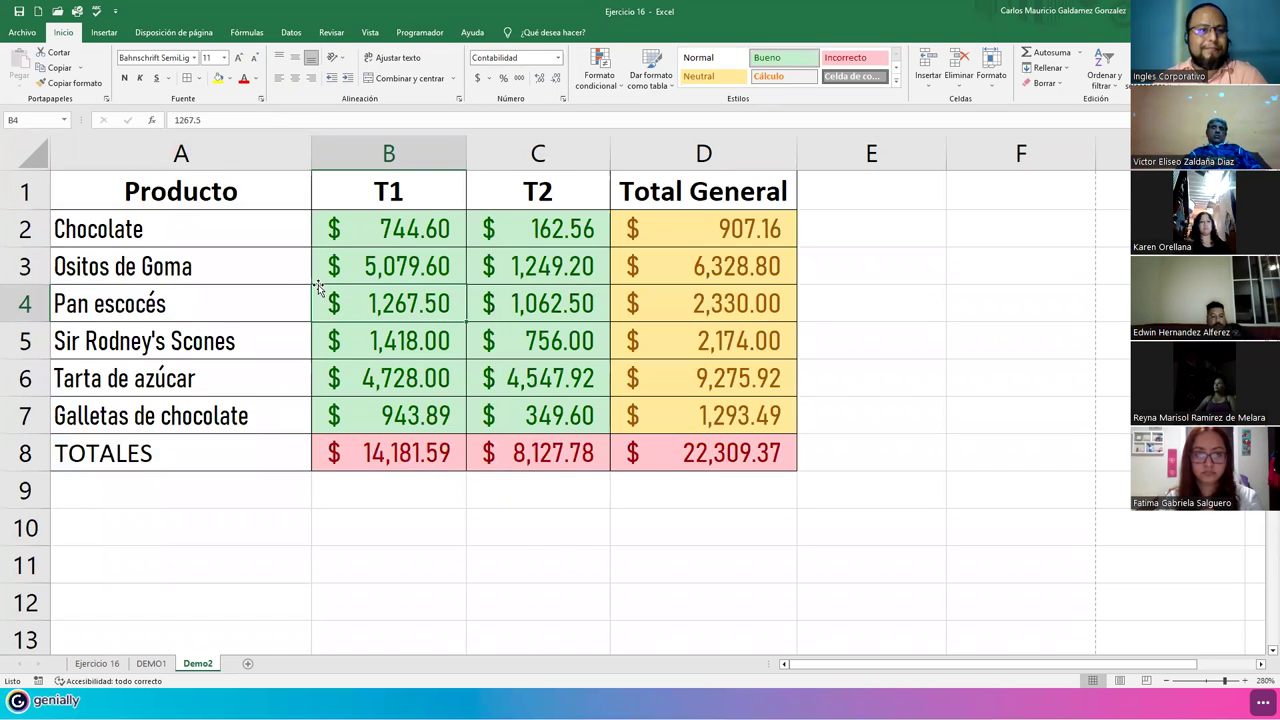
{"action": "scroll", "coordinate": [318, 288], "scroll_direction": "down", "scroll_amount": 3}
{"action": "left_click_drag", "start_coordinate": [191, 374], "coordinate": [655, 610]}
{"action": "left_click", "coordinate": [247, 32]}
{"action": "left_click", "coordinate": [291, 32]}
{"action": "left_click", "coordinate": [247, 32]}
{"action": "left_click", "coordinate": [478, 70]}
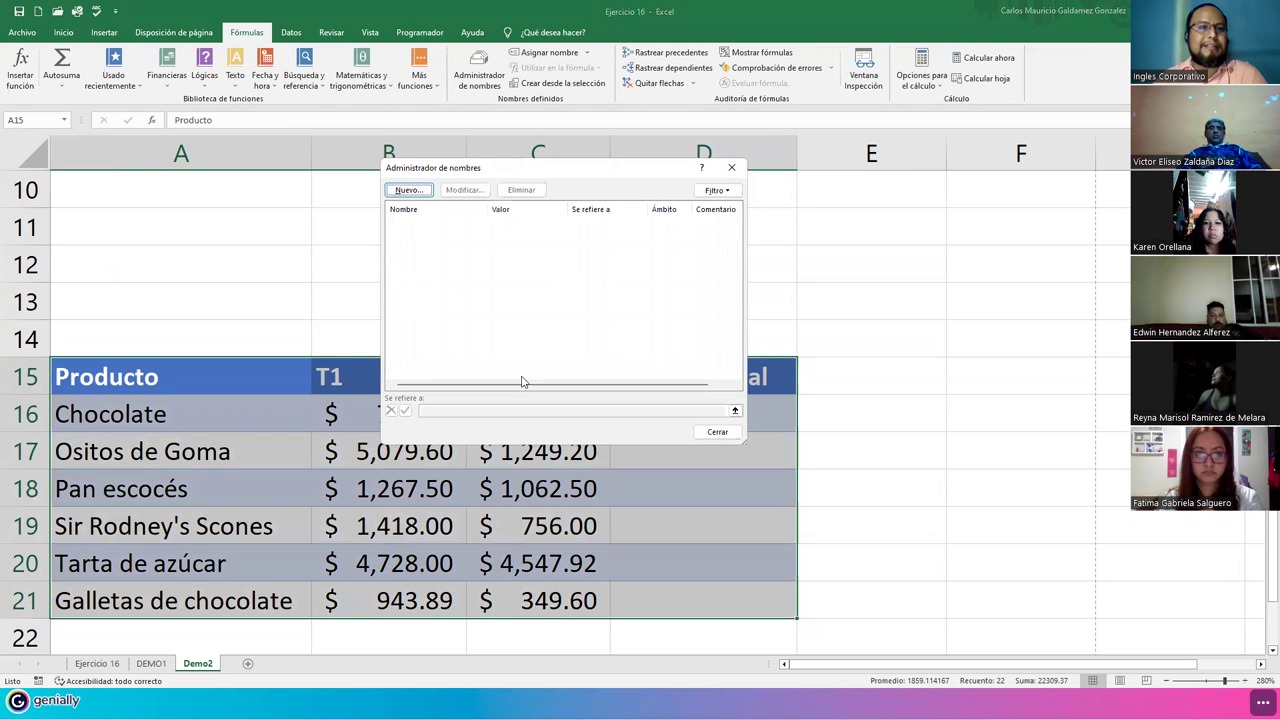
{"action": "left_click", "coordinate": [731, 167]}
Turn the product range A15:D21 into an Excel table again, with its first row as headers.
{"action": "left_click", "coordinate": [360, 428]}
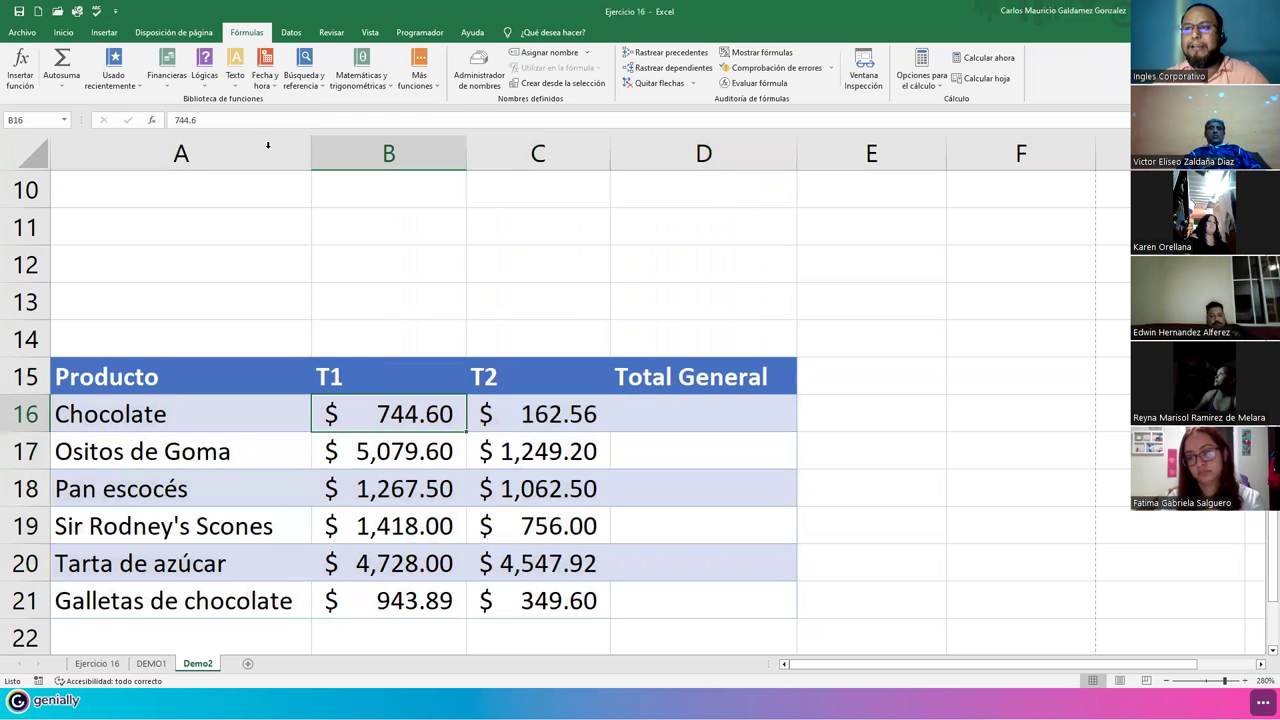
{"action": "left_click", "coordinate": [63, 32]}
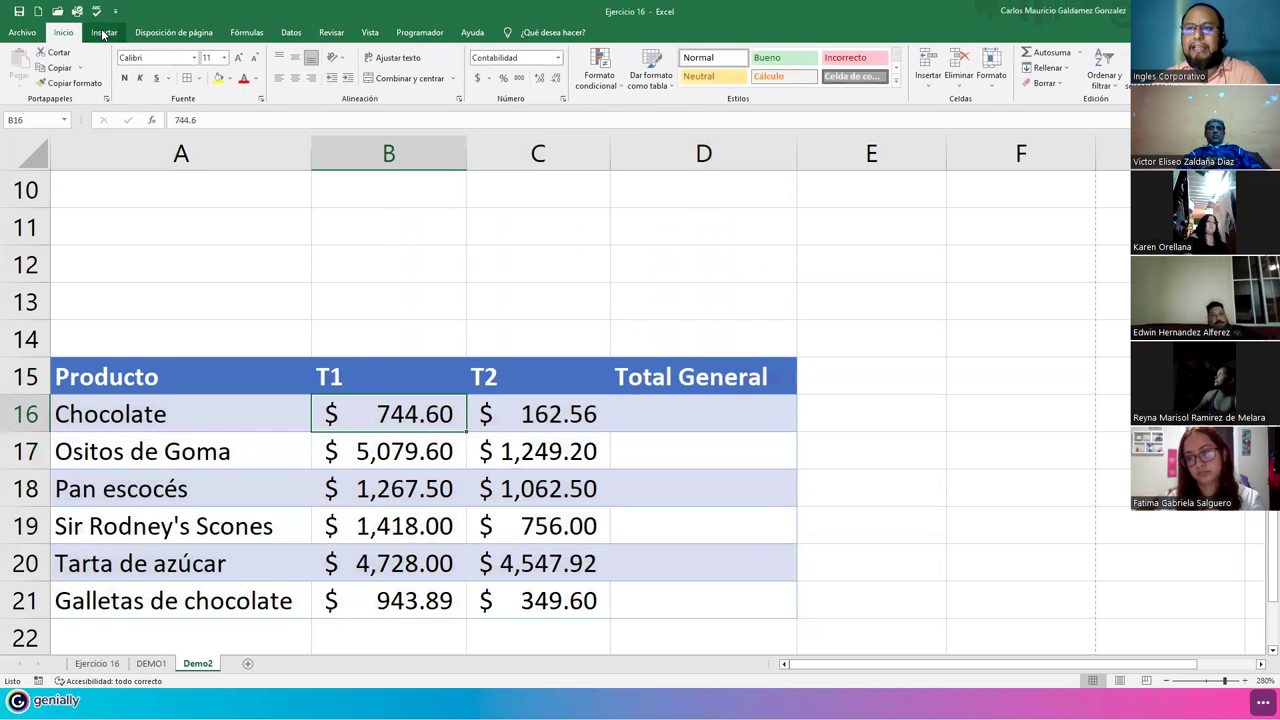
{"action": "left_click", "coordinate": [104, 33]}
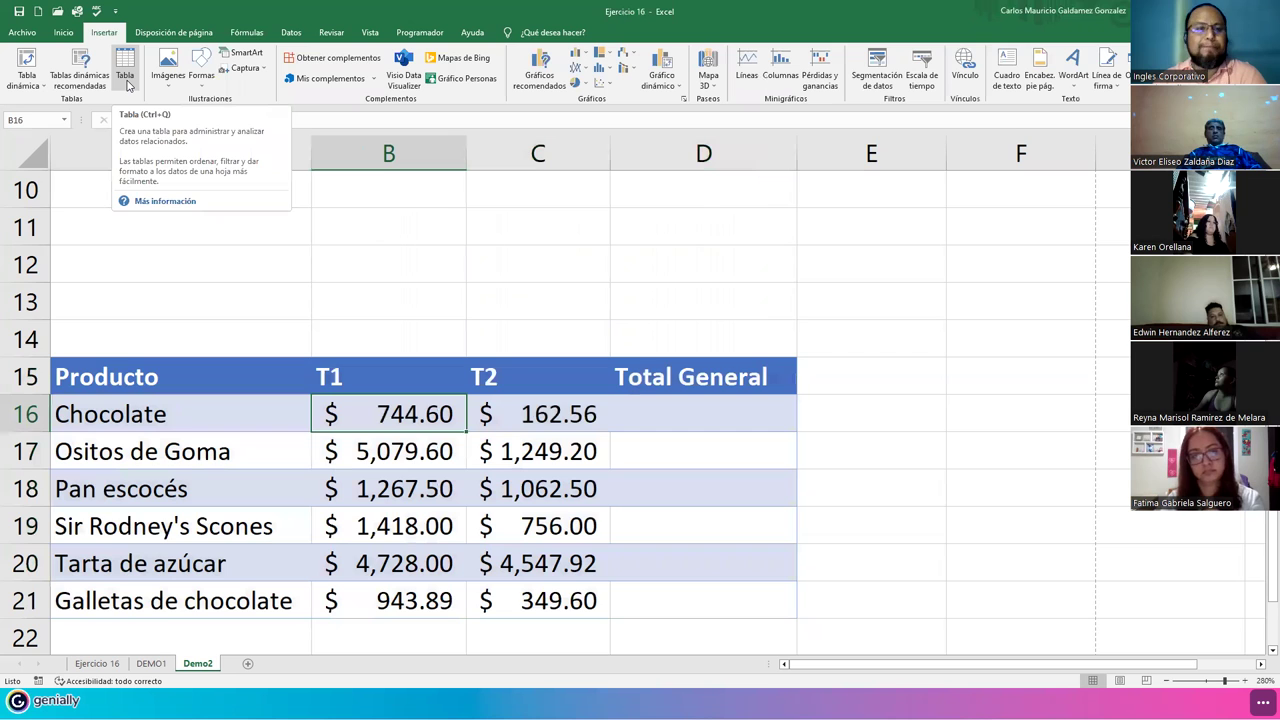
{"action": "left_click", "coordinate": [127, 85]}
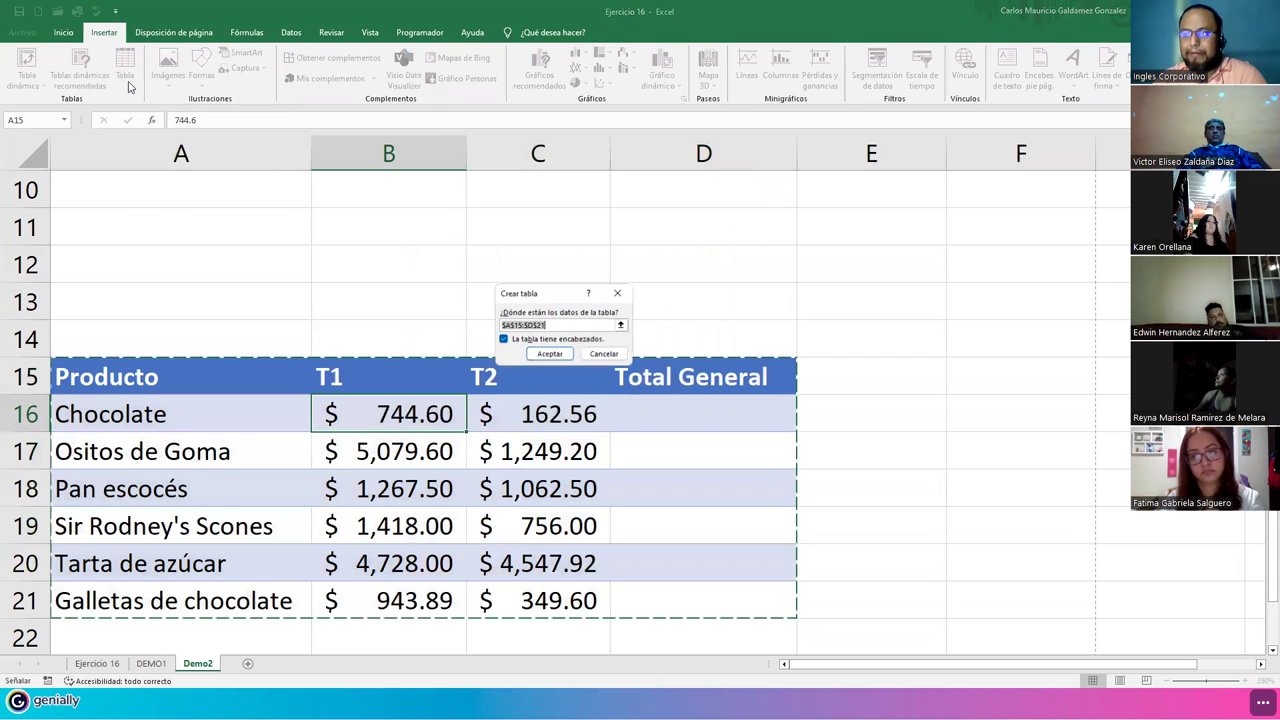
{"action": "left_click", "coordinate": [548, 354]}
{"action": "left_click", "coordinate": [390, 490]}
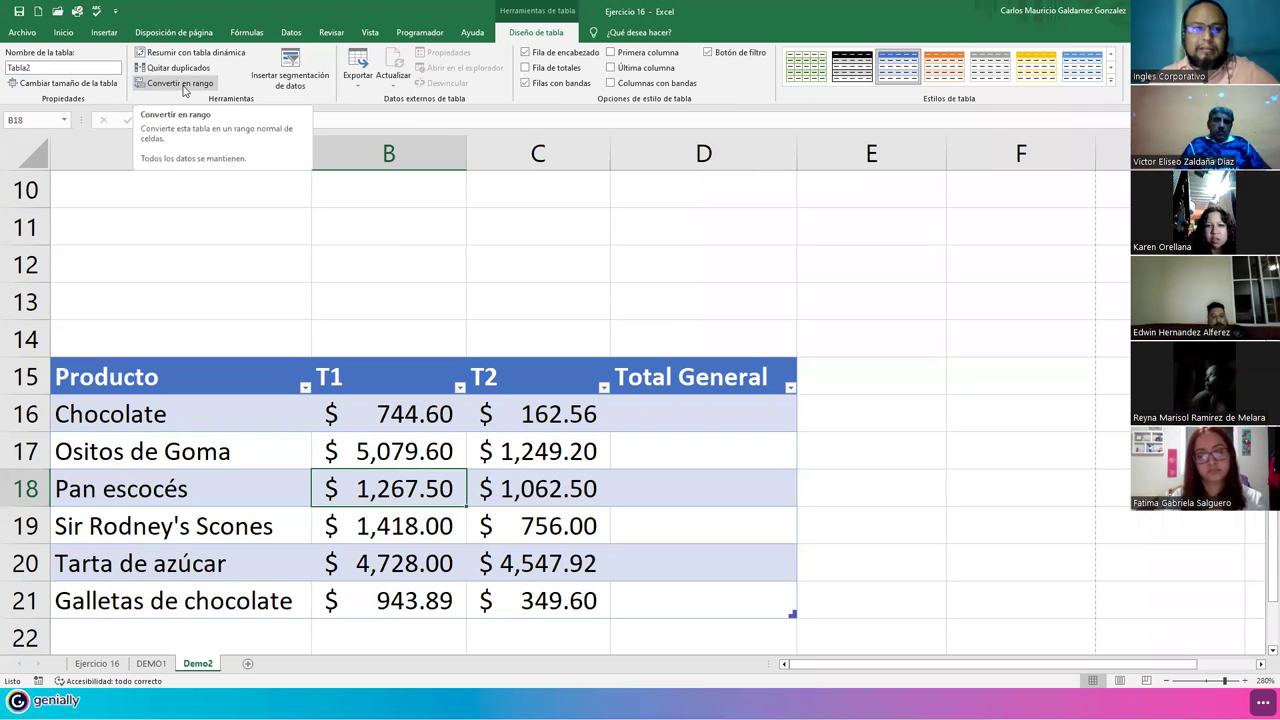
Rename the product table as MiTablaProductos.
{"action": "left_click", "coordinate": [48, 67]}
{"action": "type", "text": "MiT"}
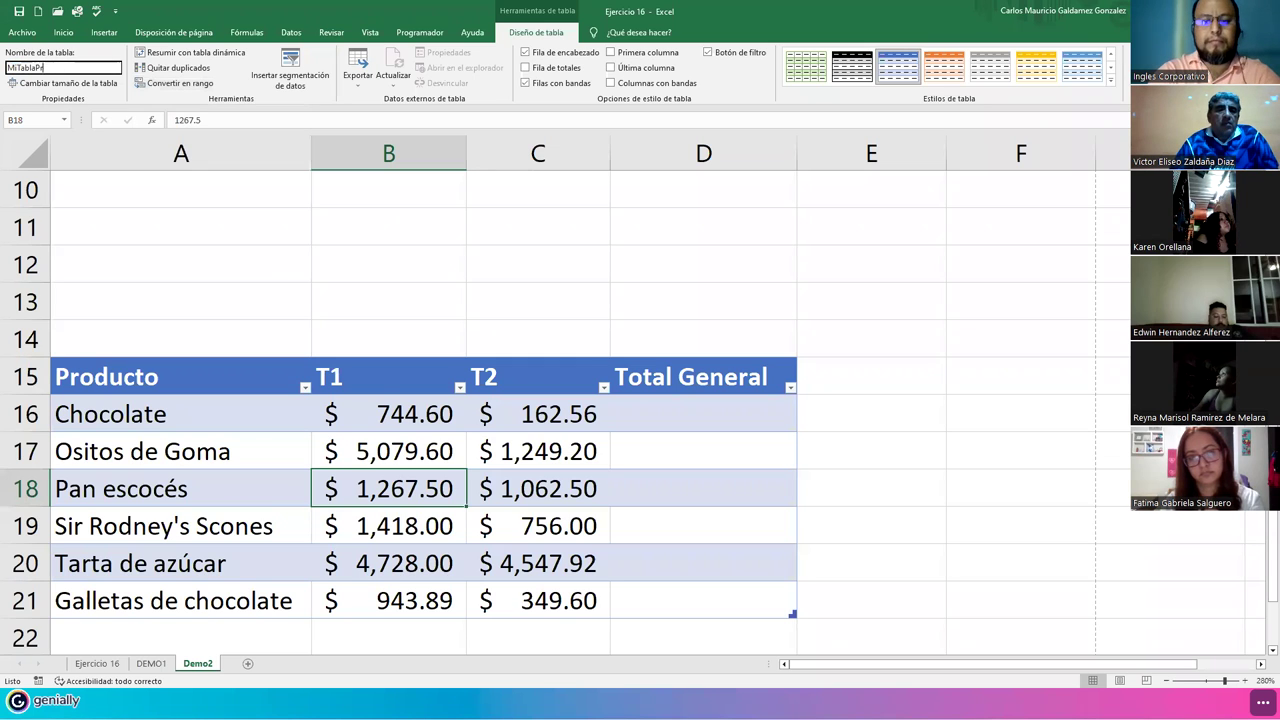
{"action": "type", "text": "ablaProductos"}
{"action": "key", "text": "Return"}
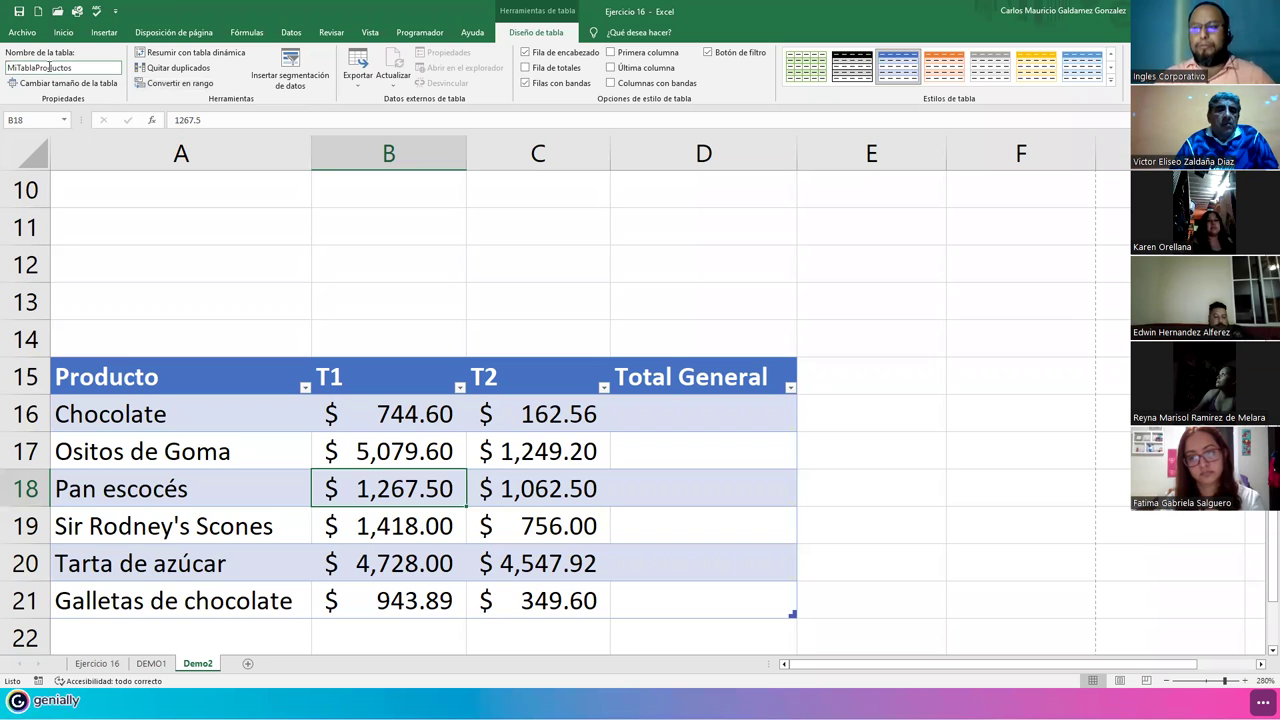
{"action": "left_click", "coordinate": [369, 452]}
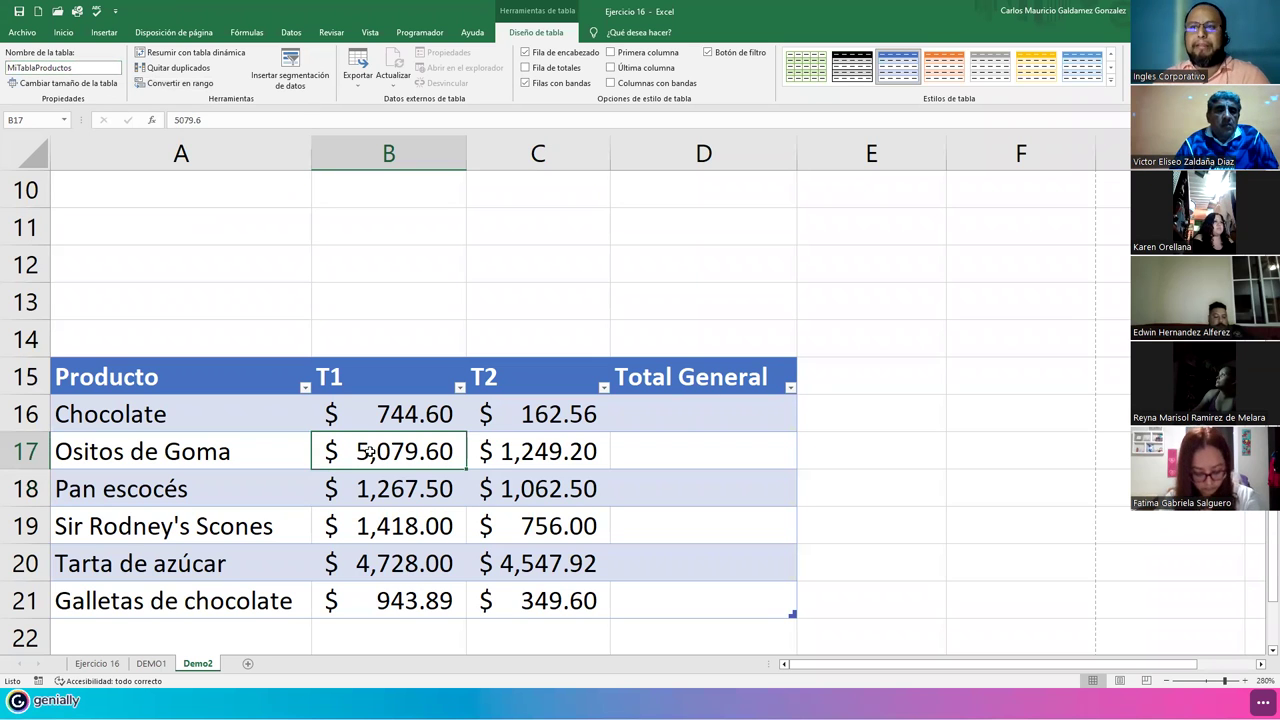
Examine the export and refresh options for the product table's external data.
{"action": "left_click_drag", "start_coordinate": [116, 390], "coordinate": [663, 600]}
{"action": "left_click", "coordinate": [612, 555]}
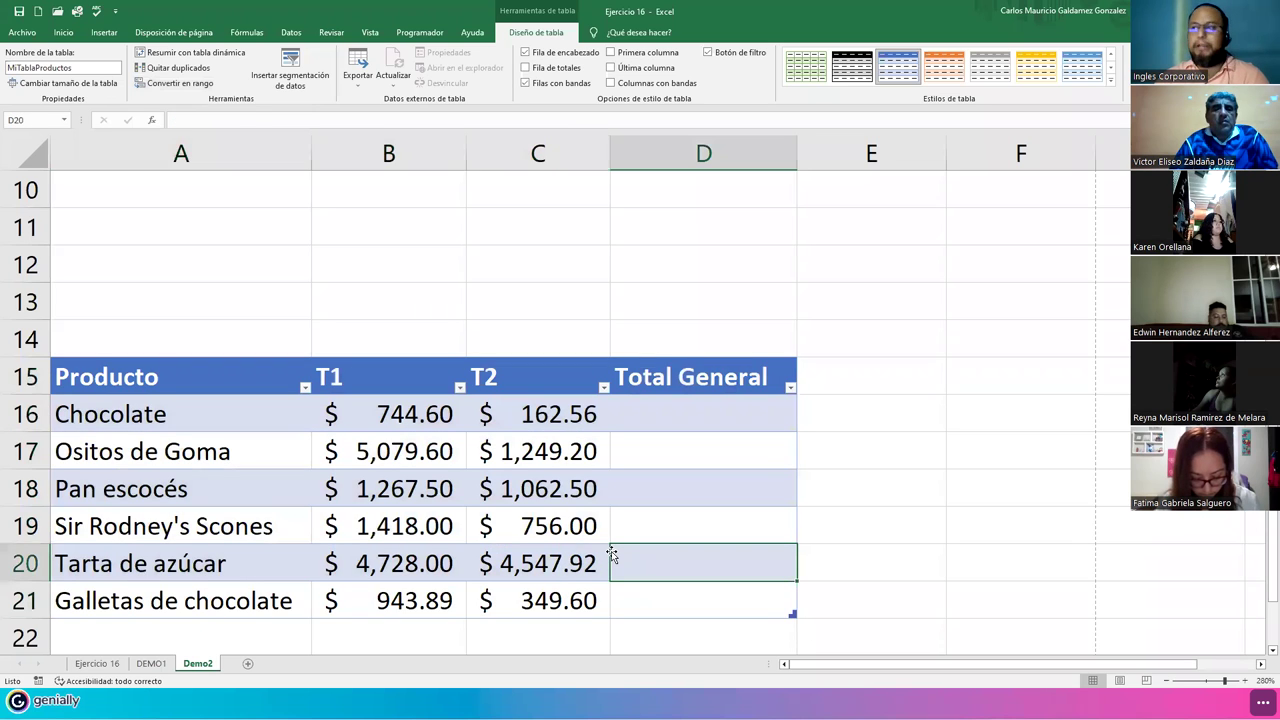
{"action": "left_click", "coordinate": [362, 88]}
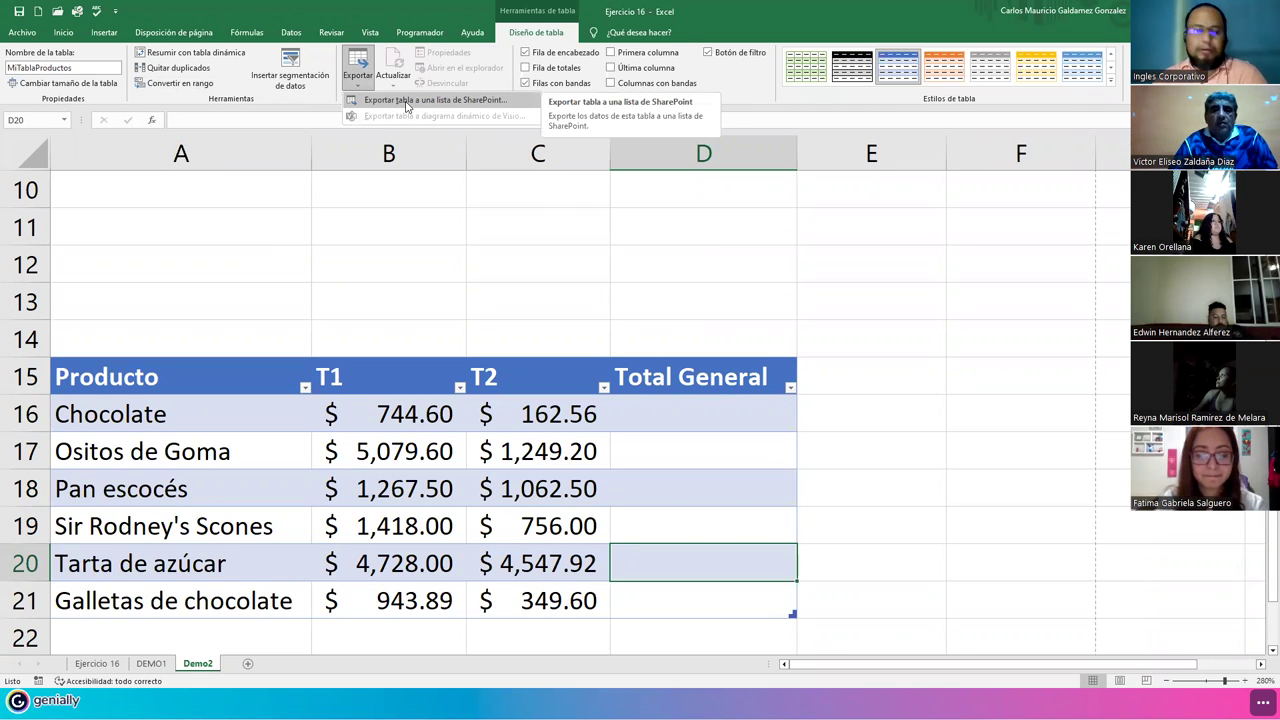
{"action": "left_click", "coordinate": [400, 82]}
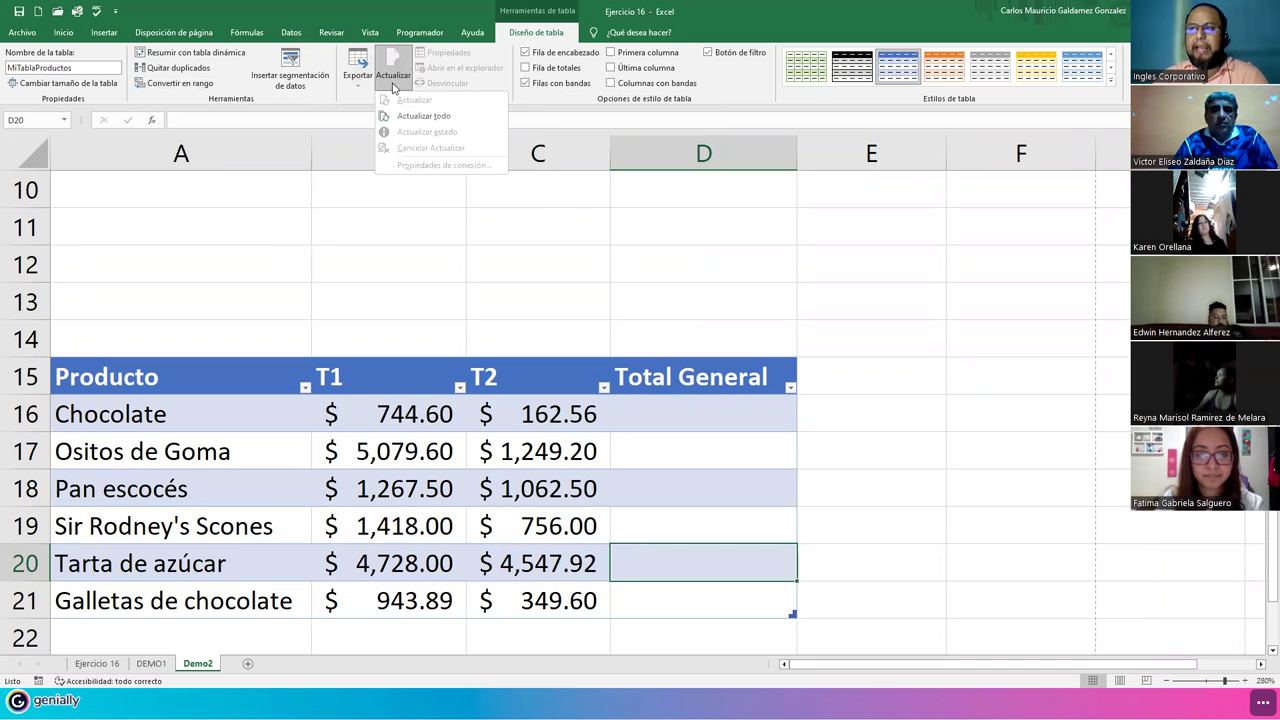
{"action": "left_click", "coordinate": [424, 116]}
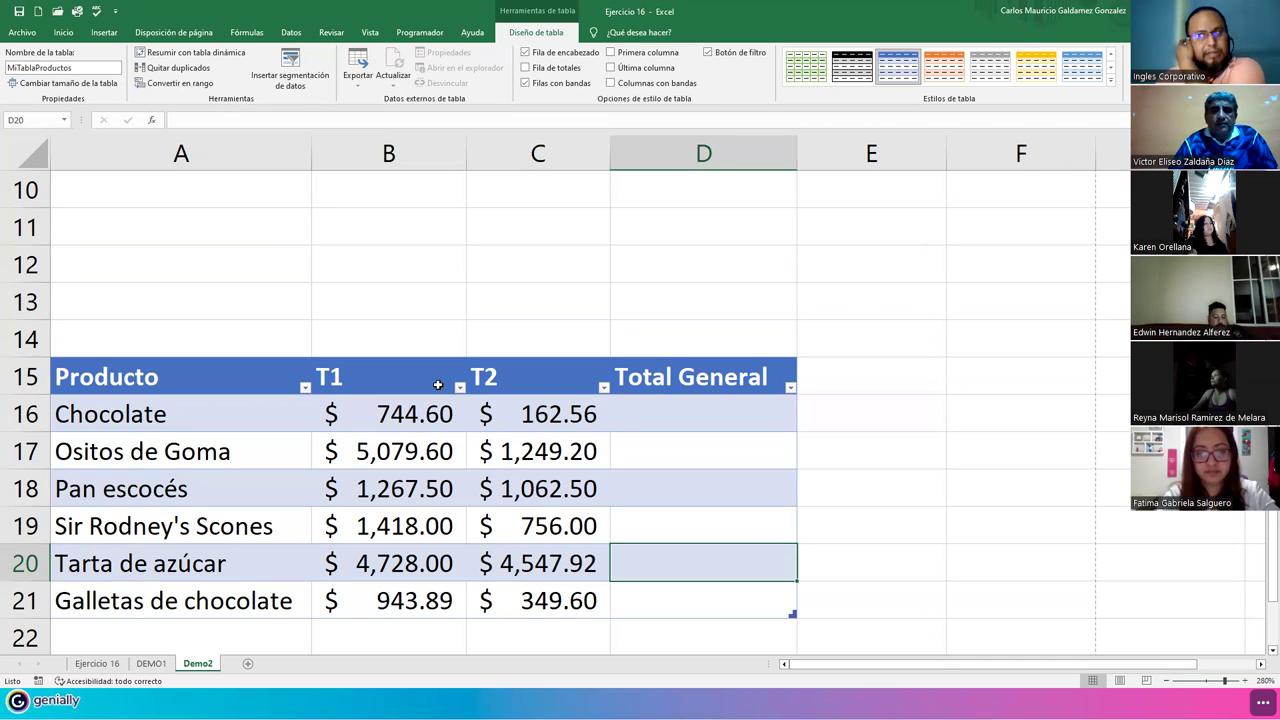
Try the green table style on the product table and return to the blue banded style.
{"action": "left_click_drag", "start_coordinate": [380, 414], "coordinate": [514, 599]}
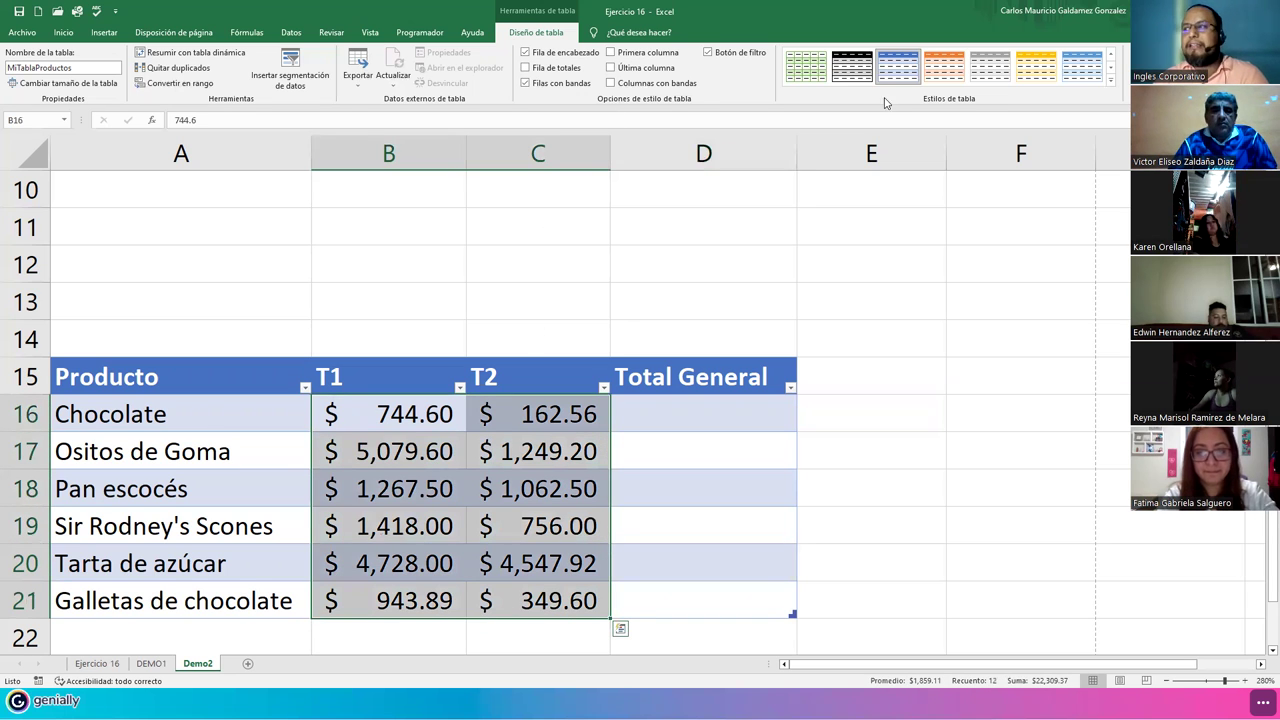
{"action": "left_click", "coordinate": [235, 485]}
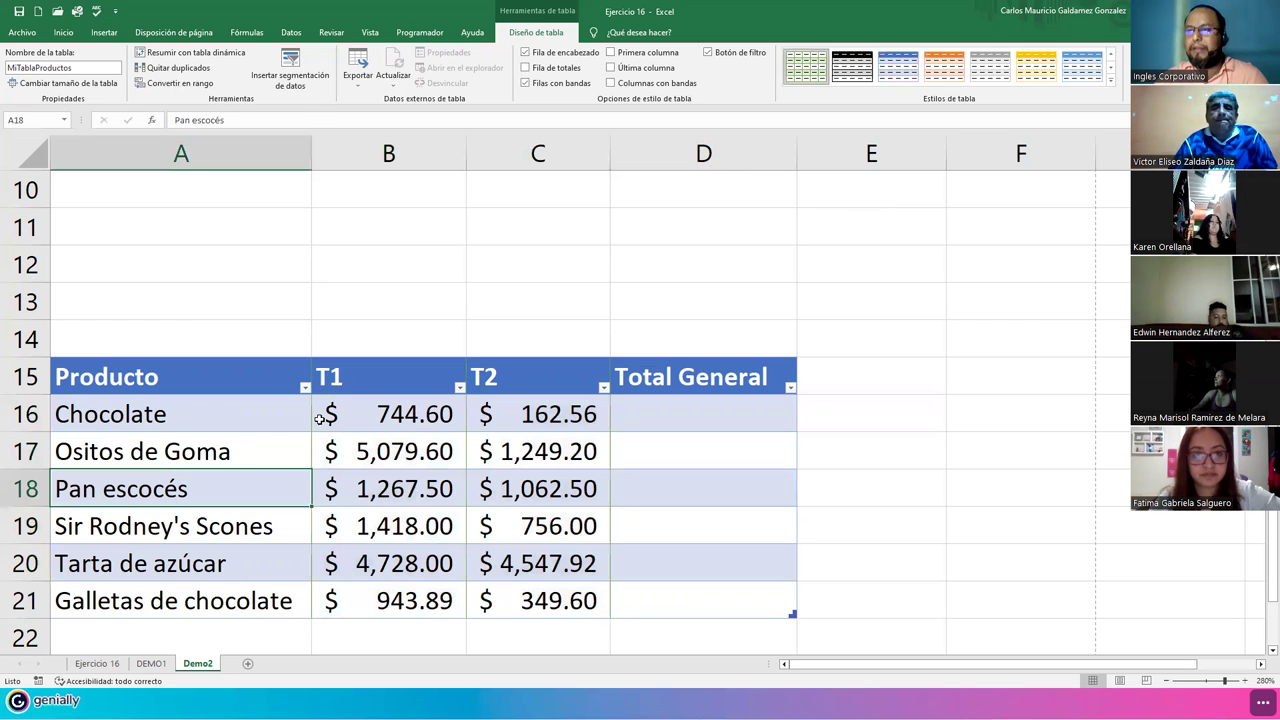
{"action": "left_click", "coordinate": [224, 430]}
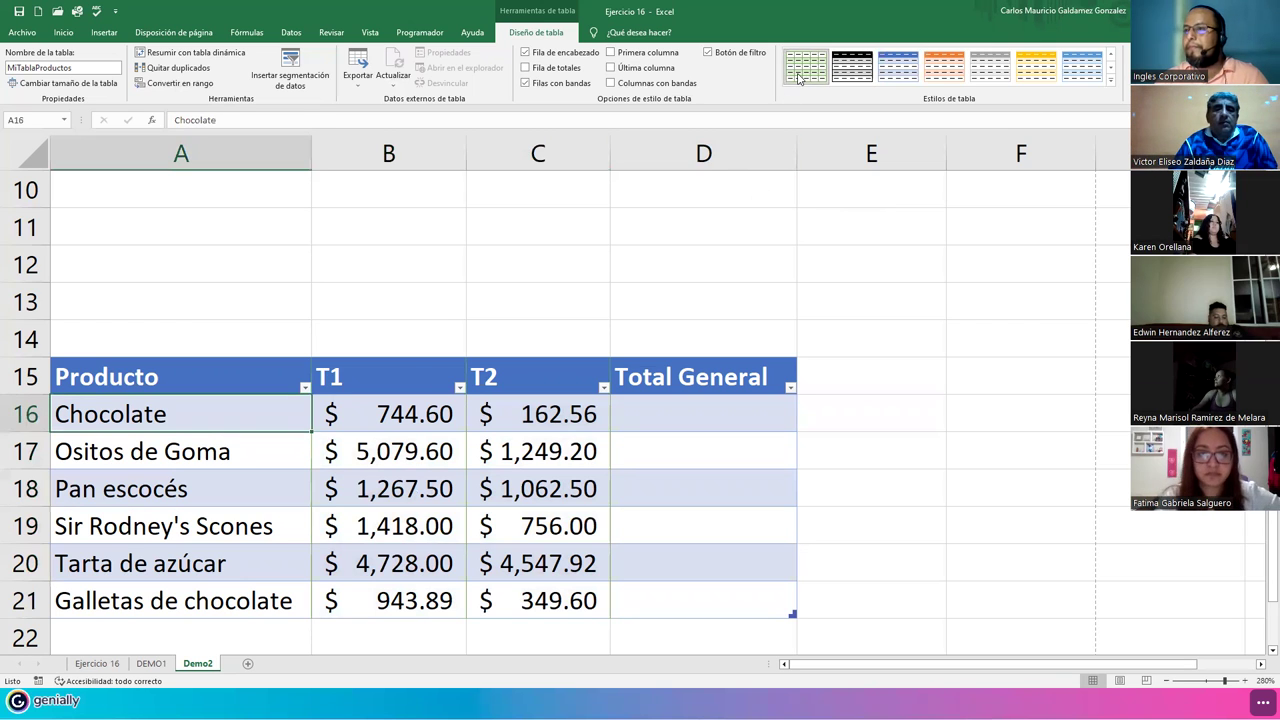
{"action": "left_click", "coordinate": [494, 496]}
{"action": "left_click_drag", "start_coordinate": [272, 384], "coordinate": [670, 598]}
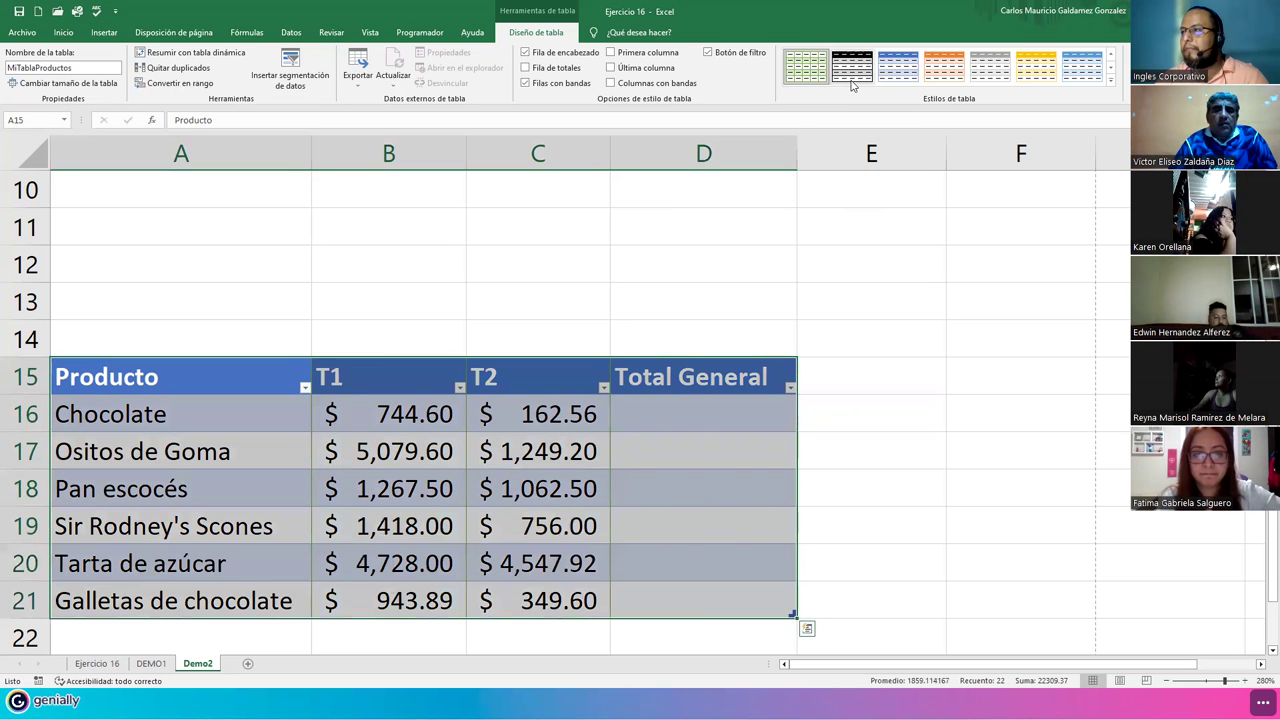
{"action": "left_click", "coordinate": [630, 424]}
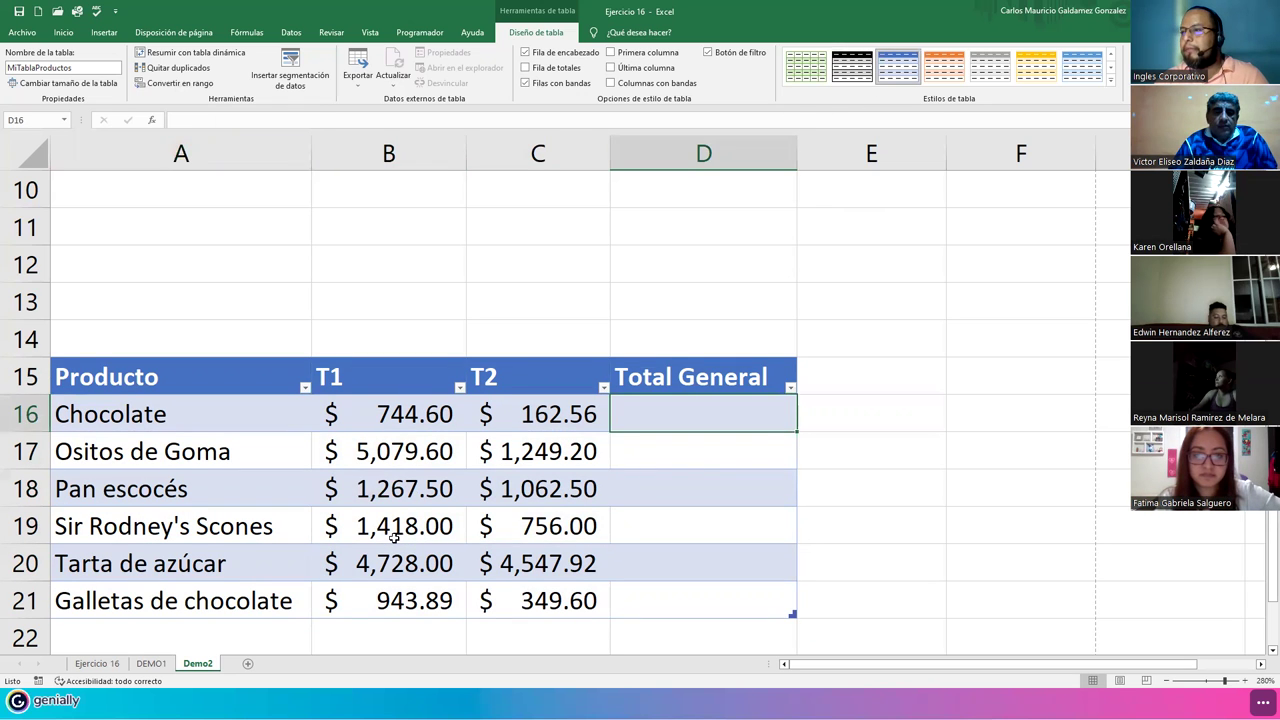
{"action": "left_click", "coordinate": [228, 486]}
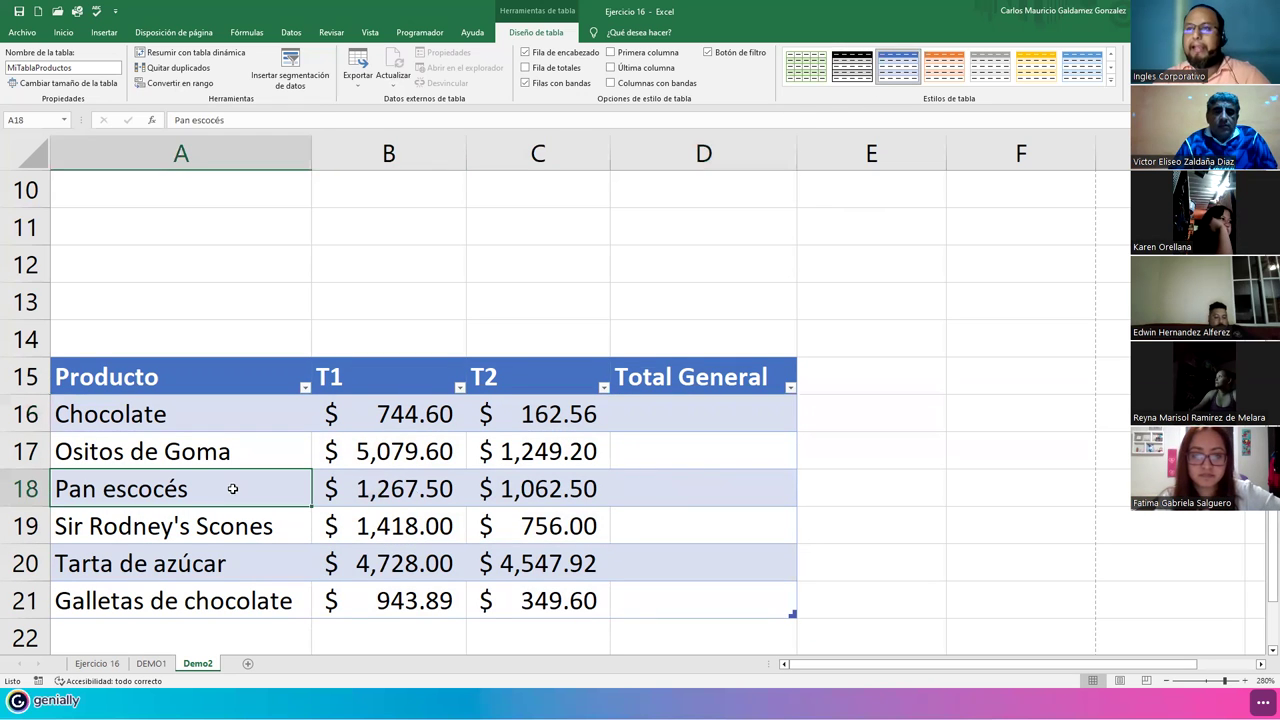
{"action": "left_click", "coordinate": [421, 360]}
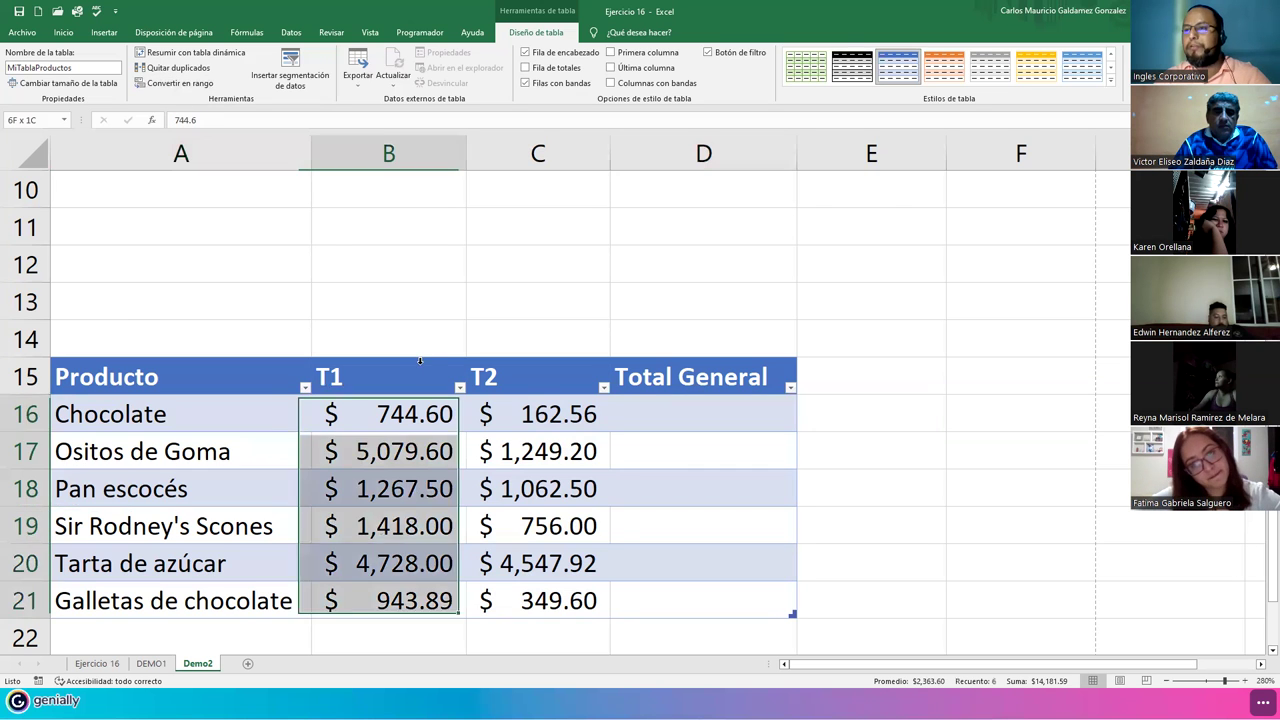
Copy the manually formatted sales range A1:D7 at the top of the sheet, leaving out the TOTALES row.
{"action": "scroll", "coordinate": [420, 340], "scroll_direction": "up", "scroll_amount": 3}
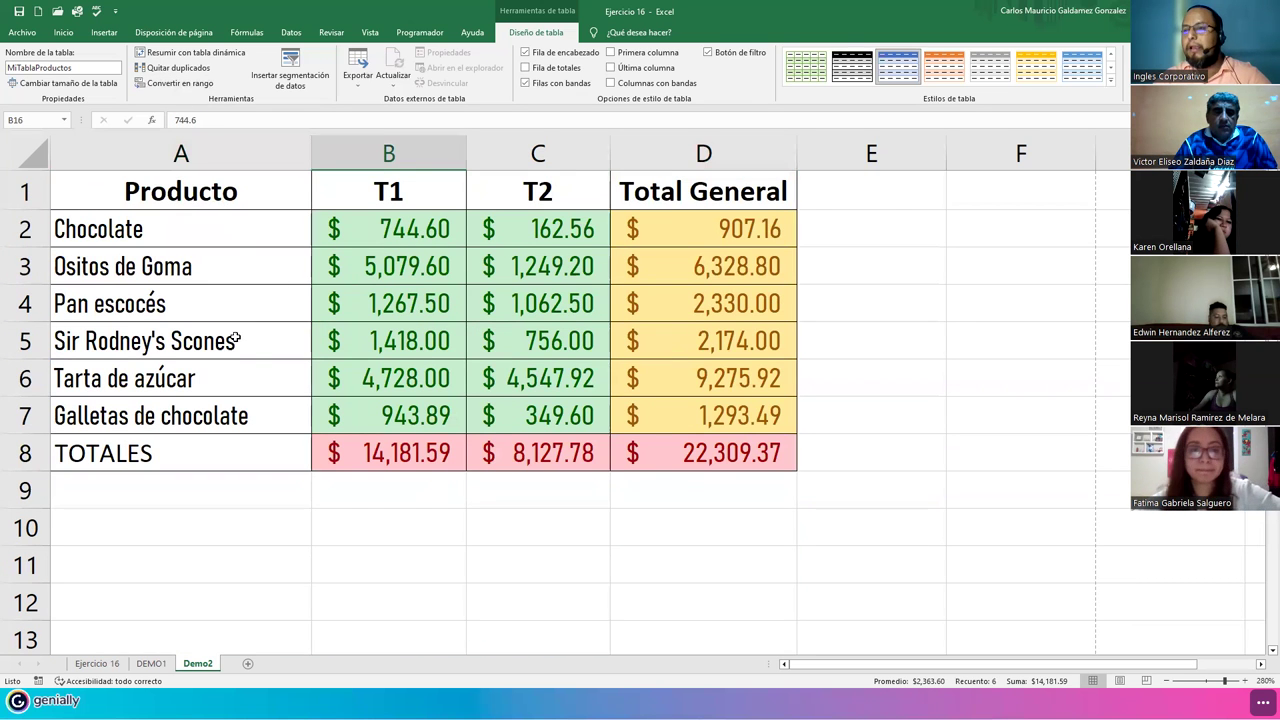
{"action": "scroll", "coordinate": [237, 340], "scroll_direction": "down", "scroll_amount": 5}
{"action": "scroll", "coordinate": [250, 301], "scroll_direction": "up", "scroll_amount": 5}
{"action": "left_click_drag", "start_coordinate": [167, 178], "coordinate": [545, 410]}
{"action": "key", "text": "ctrl+q"}
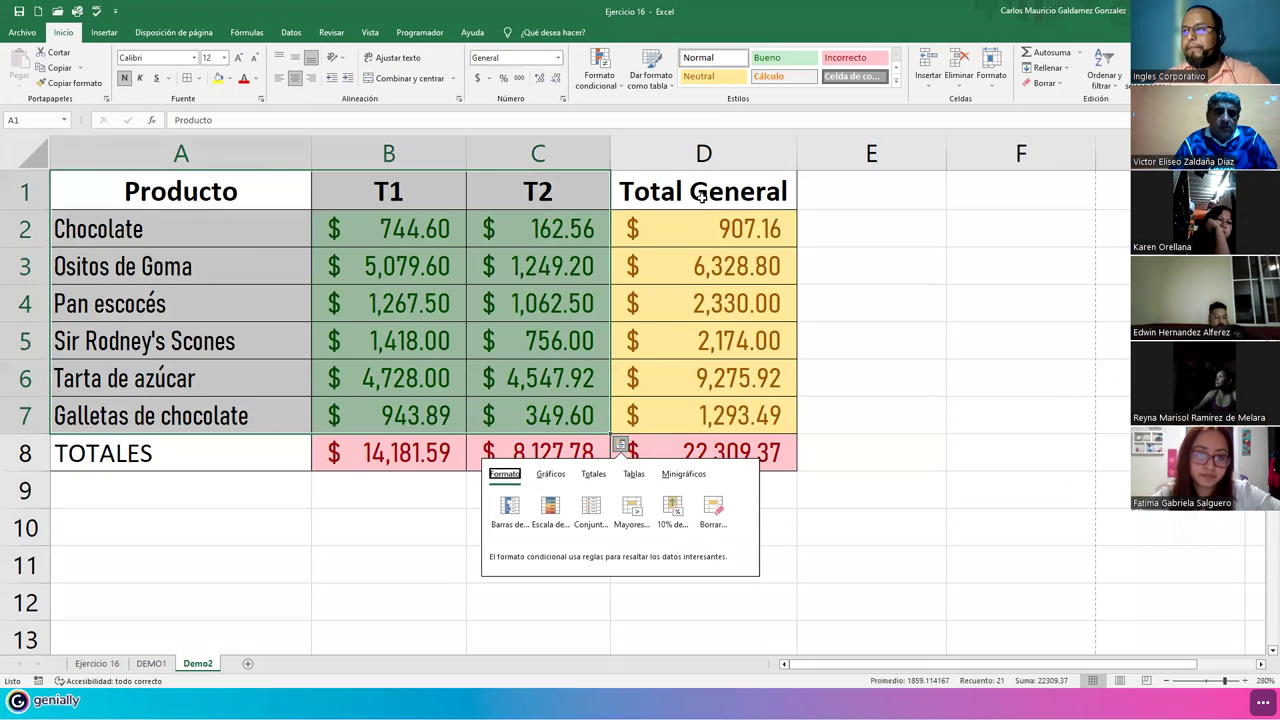
{"action": "left_click_drag", "start_coordinate": [279, 187], "coordinate": [689, 414]}
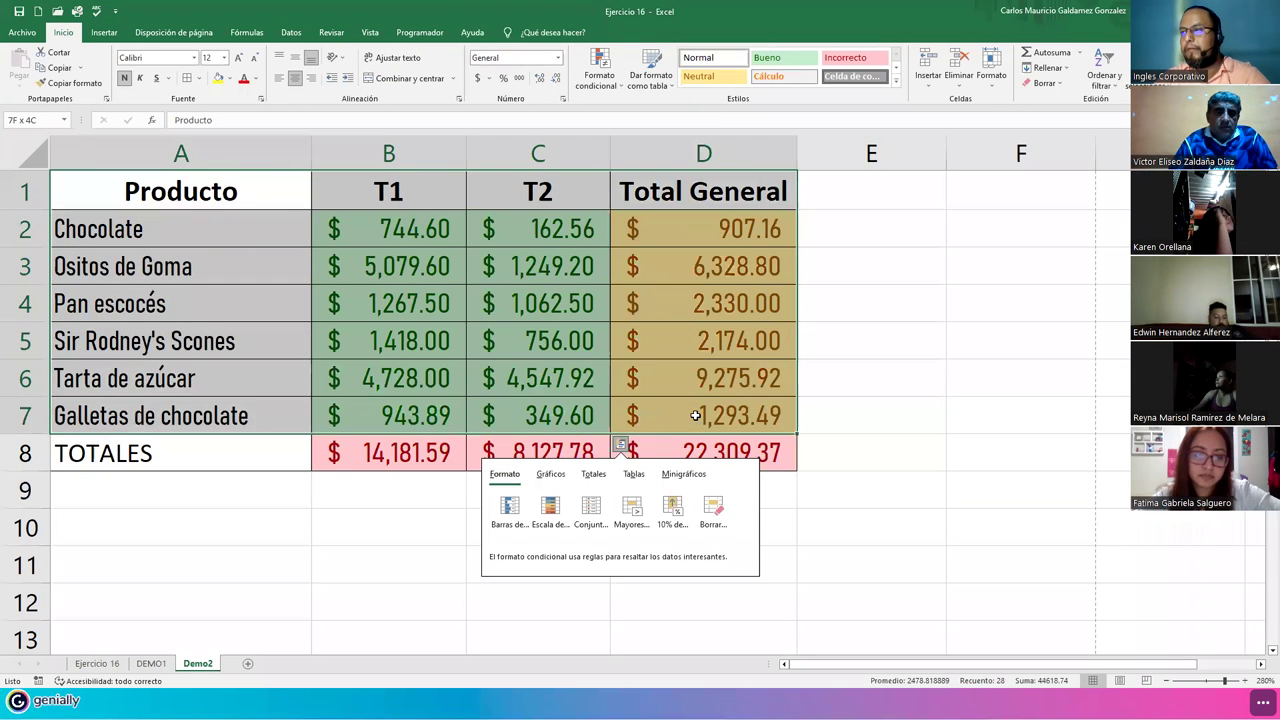
{"action": "key", "text": "ctrl+c"}
Paste the copied range into the product table starting at A15, keeping only formulas and number formatting.
{"action": "scroll", "coordinate": [326, 532], "scroll_direction": "down", "scroll_amount": 1}
{"action": "scroll", "coordinate": [326, 532], "scroll_direction": "down", "scroll_amount": 4}
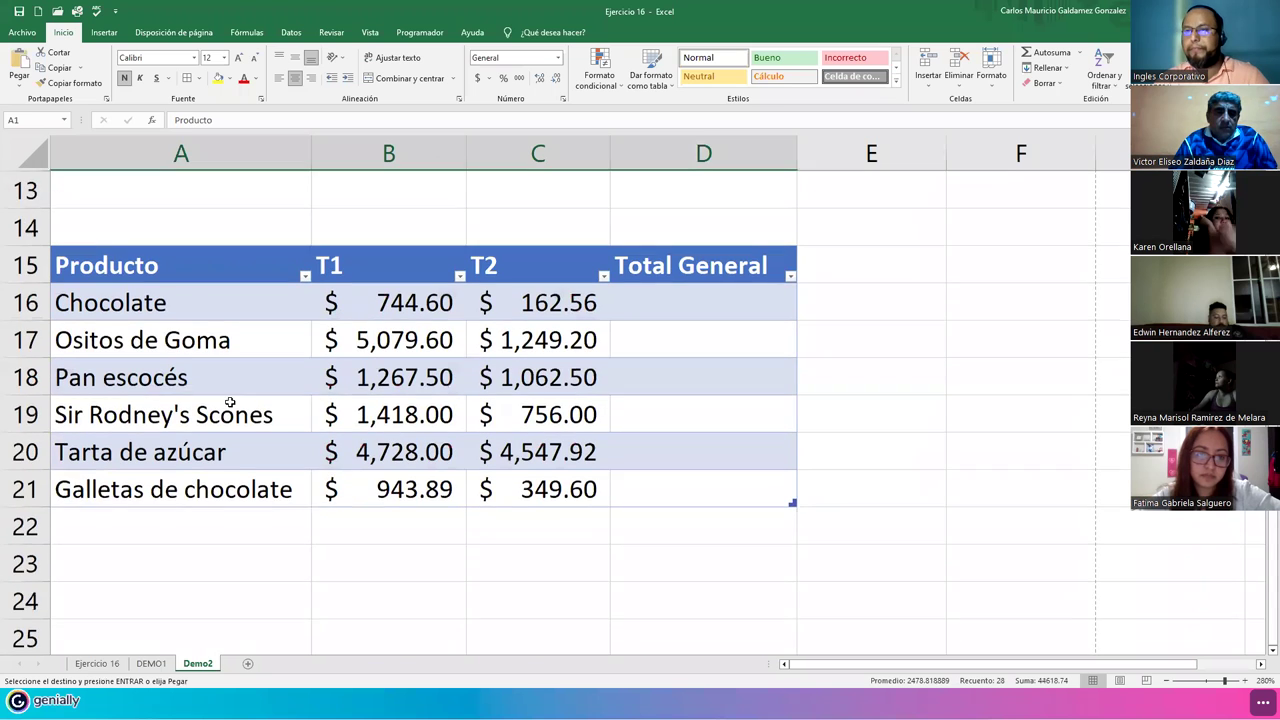
{"action": "left_click", "coordinate": [158, 268]}
{"action": "right_click", "coordinate": [160, 272]}
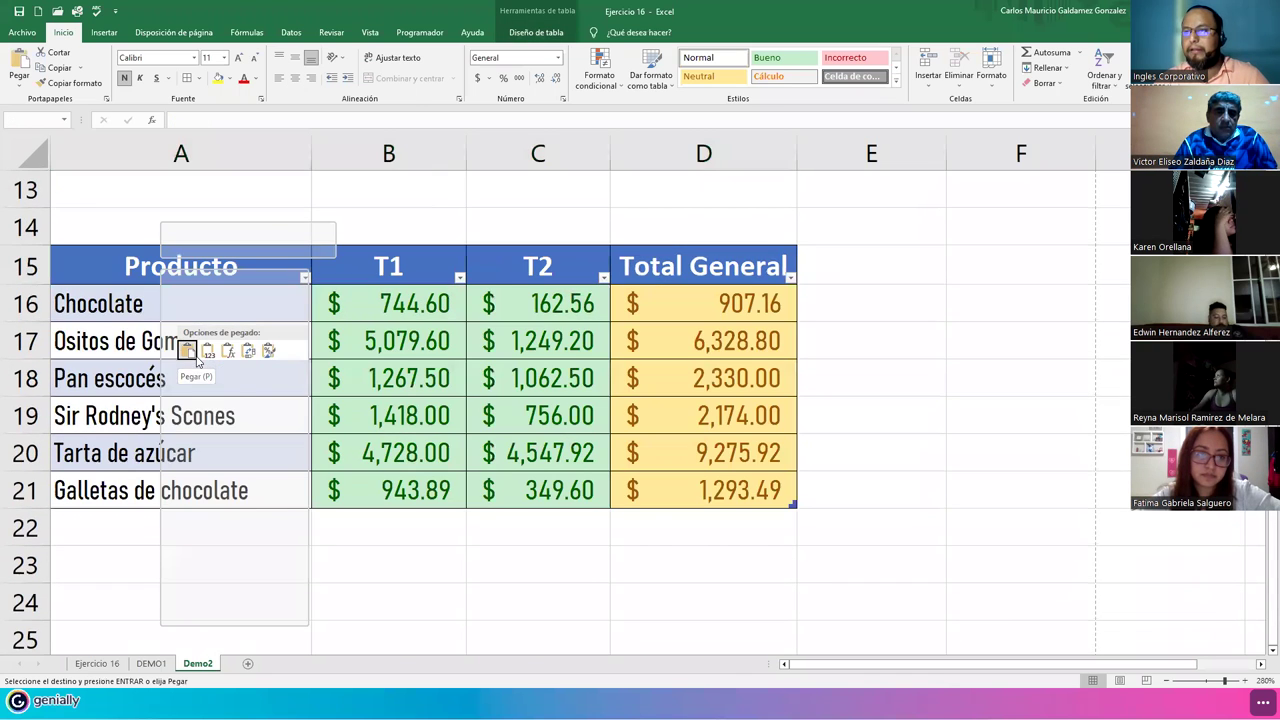
{"action": "left_click", "coordinate": [207, 352]}
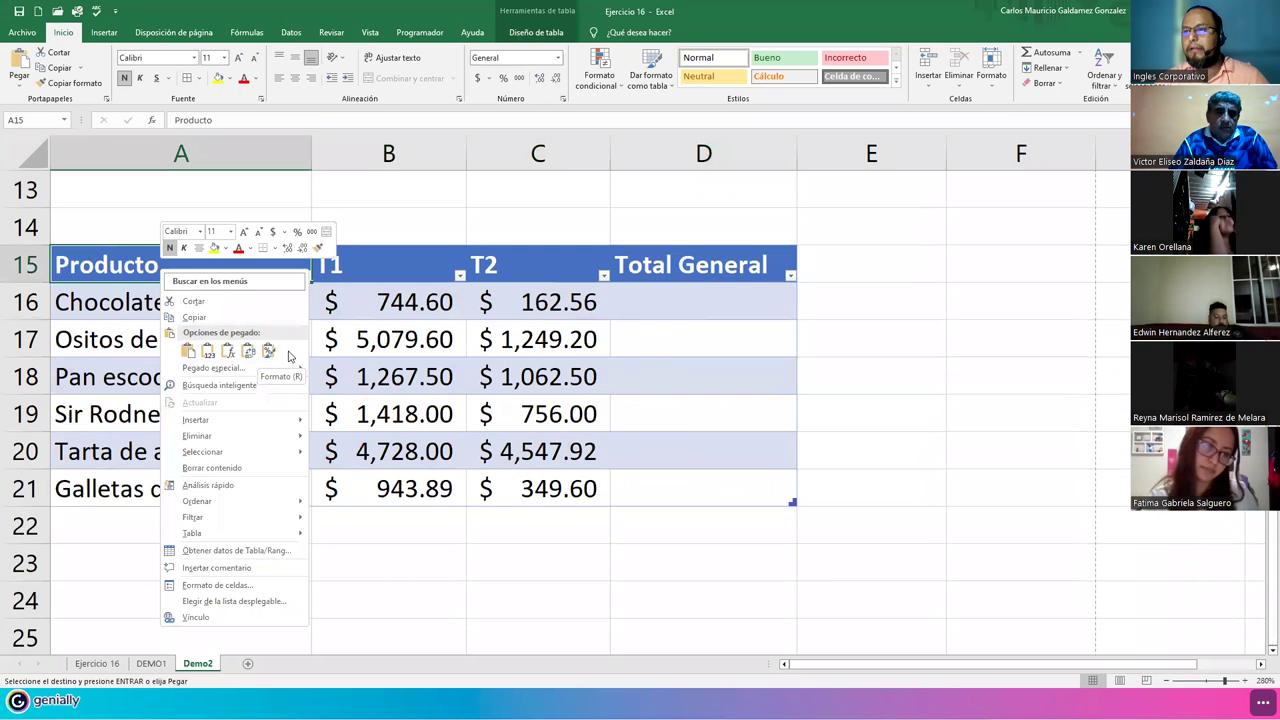
{"action": "mouse_move", "coordinate": [300, 369]}
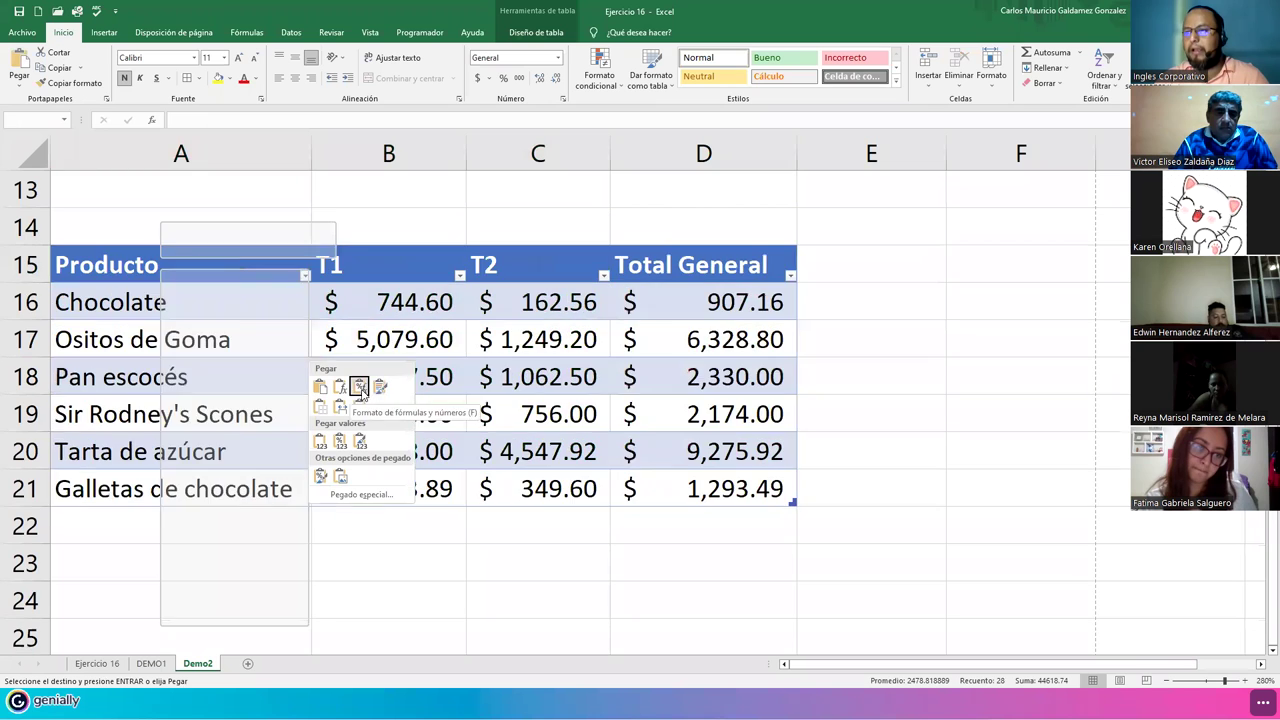
{"action": "left_click", "coordinate": [359, 386]}
Strip the number formats from A15:D21 by copying the format of blank cell B23 onto it.
{"action": "left_click", "coordinate": [371, 560]}
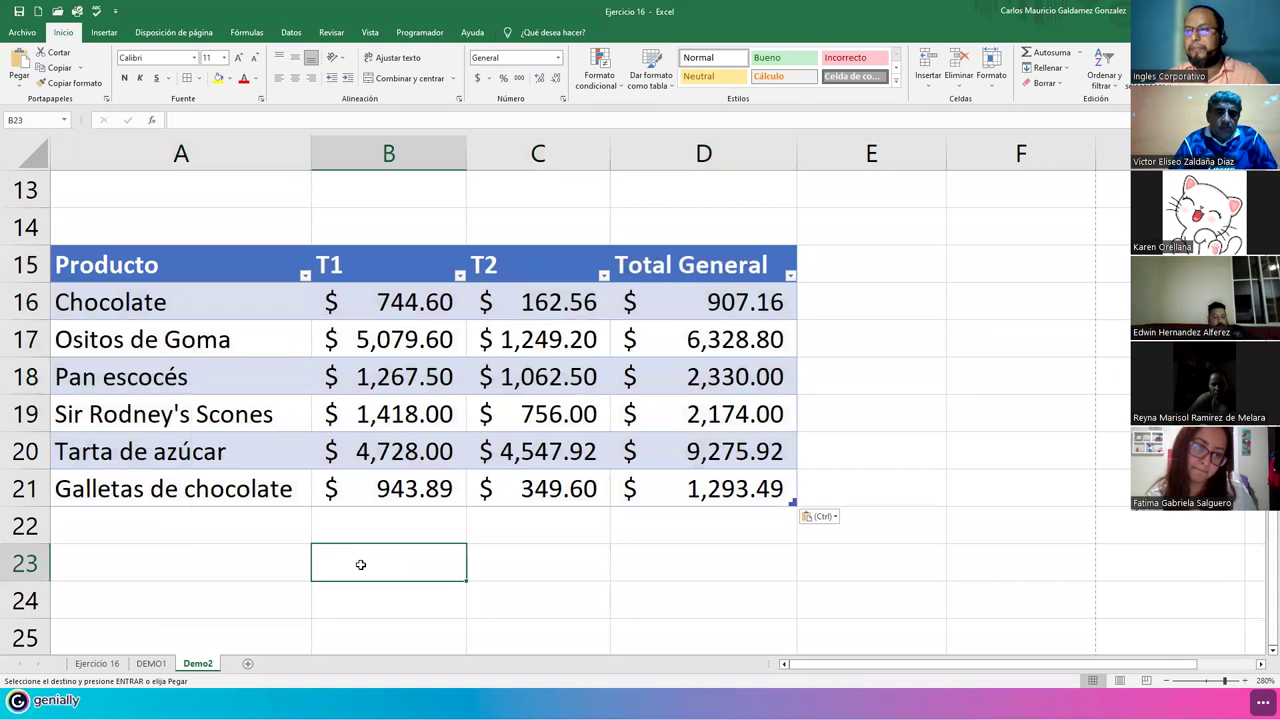
{"action": "left_click", "coordinate": [74, 83]}
{"action": "left_click_drag", "start_coordinate": [80, 265], "coordinate": [694, 486]}
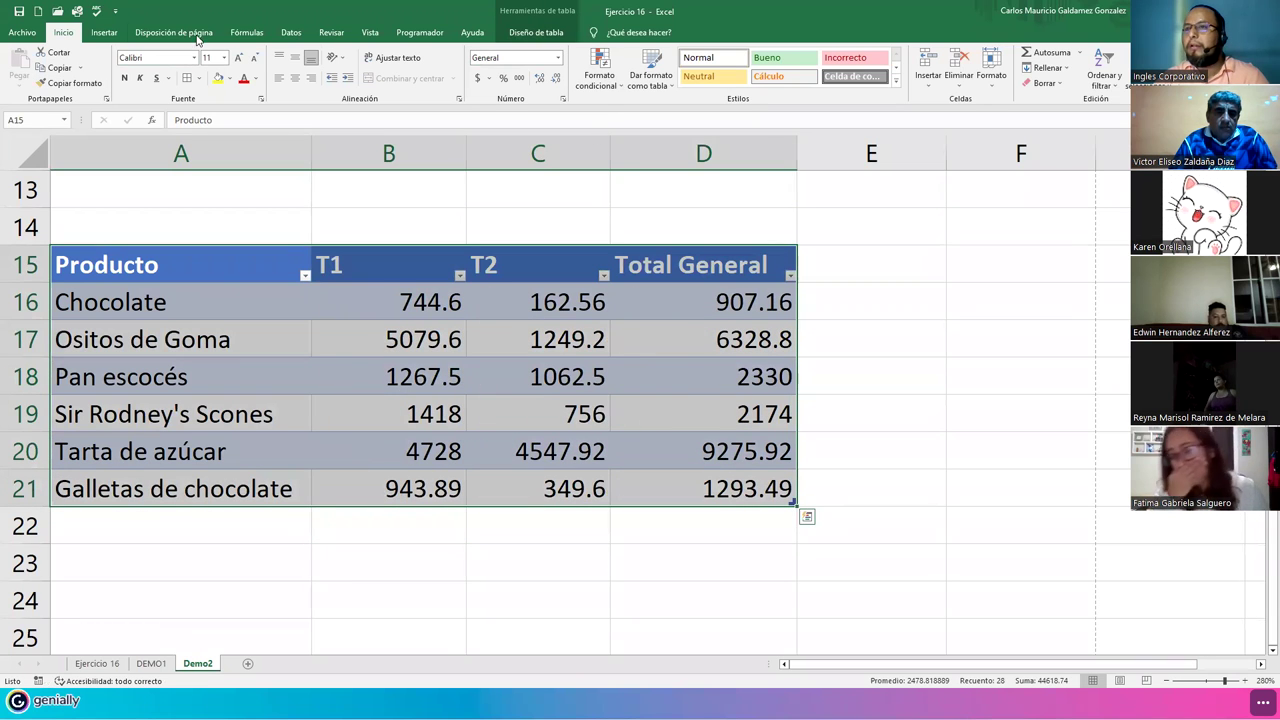
Convert the product table in A15:D21 to a normal range.
{"action": "left_click", "coordinate": [536, 32]}
{"action": "left_click", "coordinate": [185, 83]}
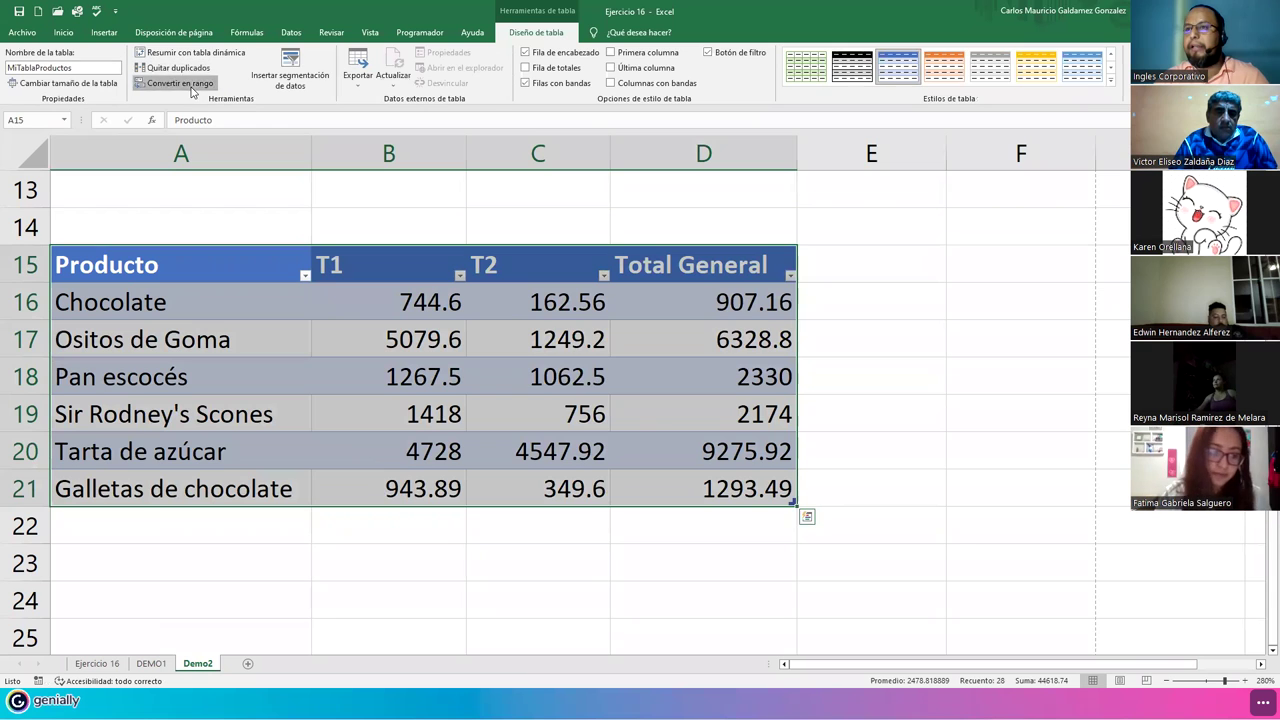
{"action": "left_click", "coordinate": [613, 388]}
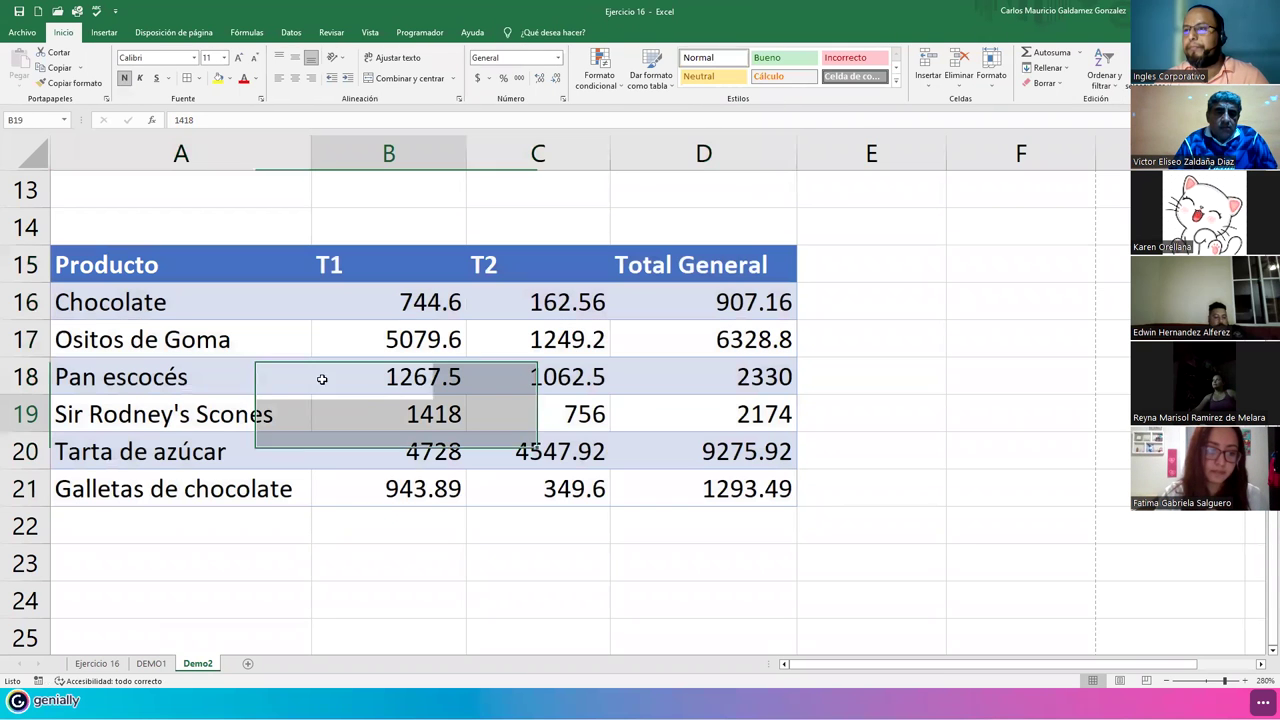
{"action": "left_click", "coordinate": [330, 412]}
Clear the leftover table colours from A15:D21 by applying the format of a blank cell below it.
{"action": "left_click", "coordinate": [191, 555]}
{"action": "left_click", "coordinate": [72, 84]}
{"action": "left_click_drag", "start_coordinate": [140, 264], "coordinate": [664, 489]}
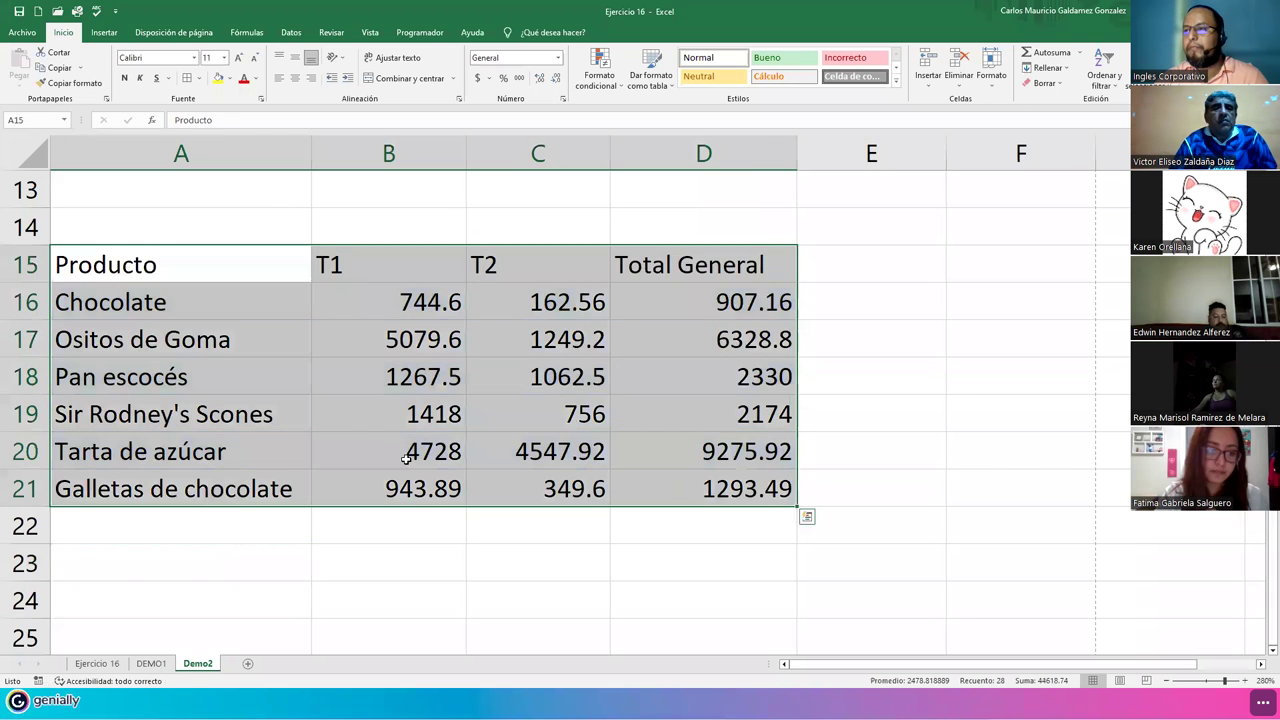
Compare the plain range A15:D21 with the rest of the sheet and check the Total General formula in D16.
{"action": "left_click", "coordinate": [386, 420]}
{"action": "scroll", "coordinate": [446, 543], "scroll_direction": "up", "scroll_amount": 3}
{"action": "scroll", "coordinate": [492, 523], "scroll_direction": "down", "scroll_amount": 4}
{"action": "scroll", "coordinate": [492, 523], "scroll_direction": "down", "scroll_amount": 3}
{"action": "scroll", "coordinate": [710, 300], "scroll_direction": "up", "scroll_amount": 3}
{"action": "left_click", "coordinate": [668, 186]}
{"action": "scroll", "coordinate": [689, 494], "scroll_direction": "up", "scroll_amount": 1}
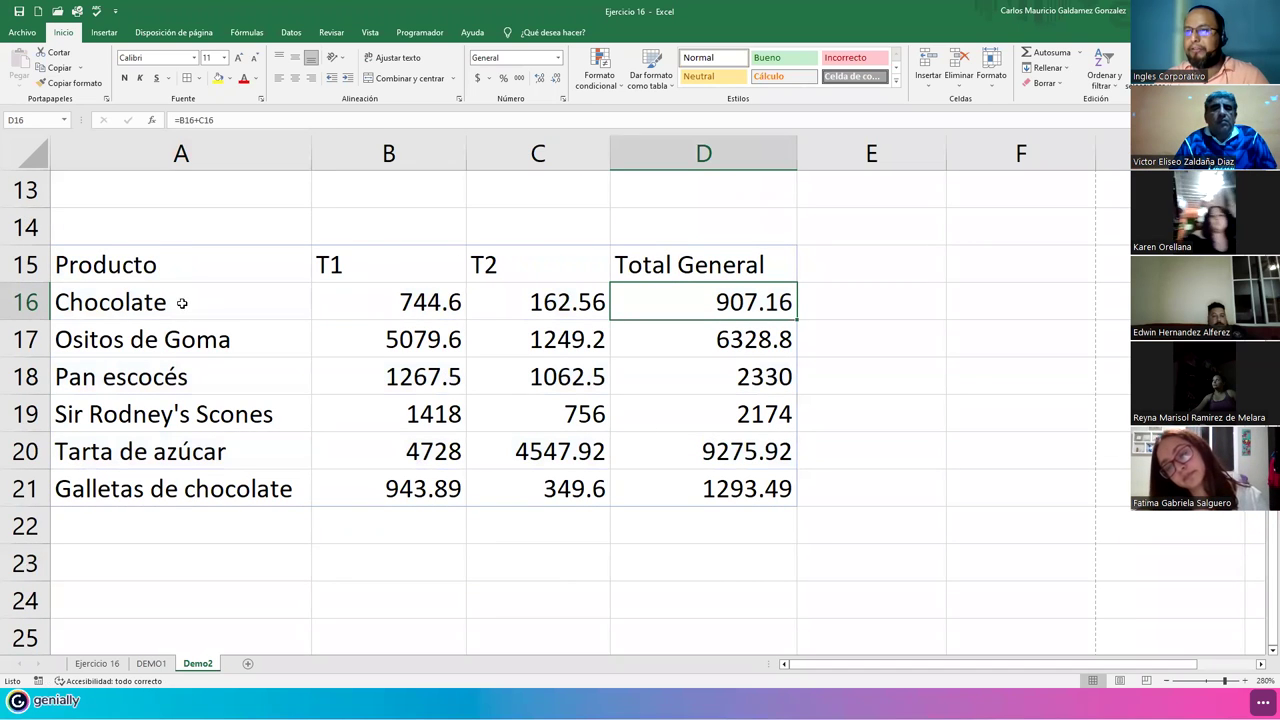
{"action": "key", "text": "Left"}
{"action": "key", "text": "Left"}
{"action": "key", "text": "Down"}
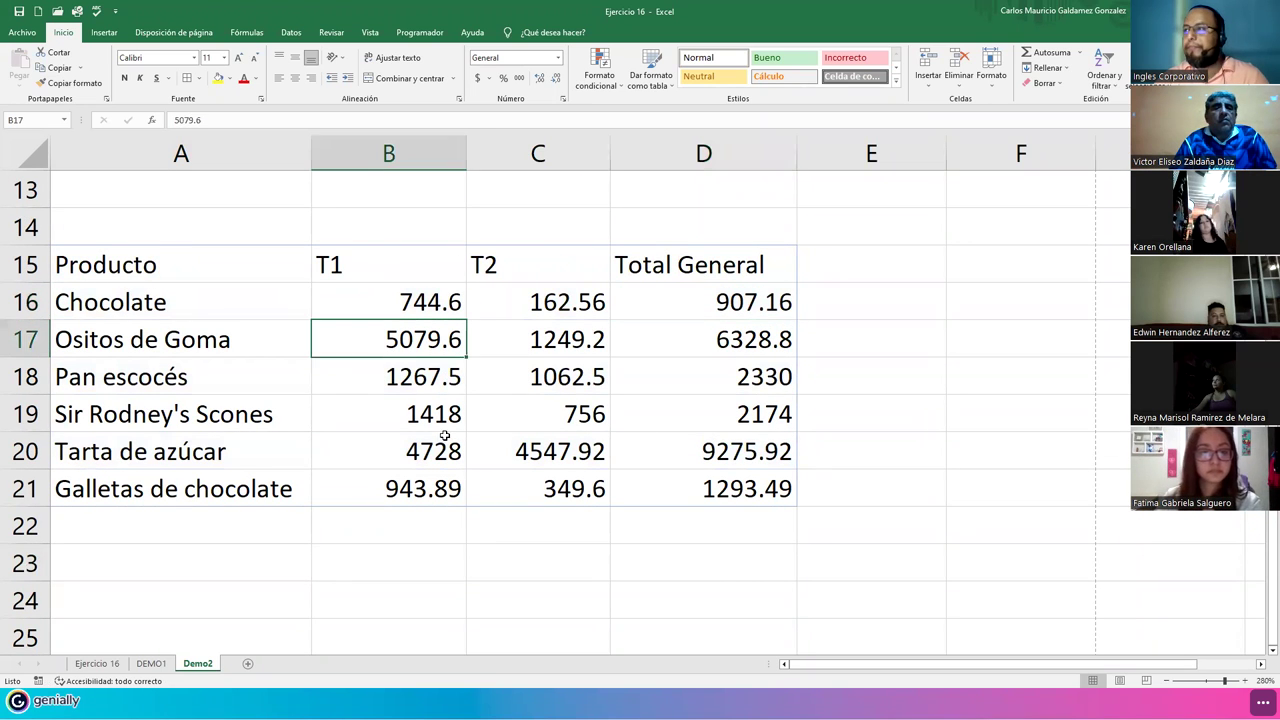
Create an Excel table from A15:D21, using its first row as headers.
{"action": "left_click", "coordinate": [104, 32]}
{"action": "left_click", "coordinate": [120, 66]}
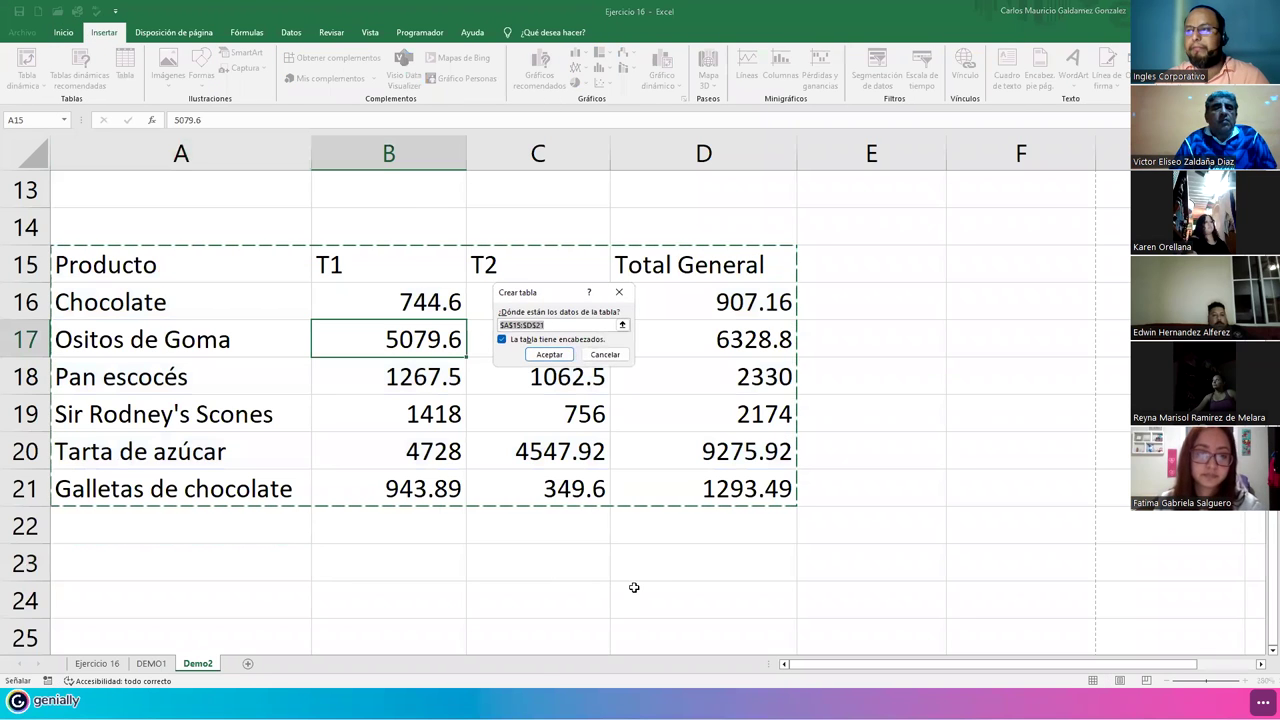
{"action": "left_click", "coordinate": [549, 354]}
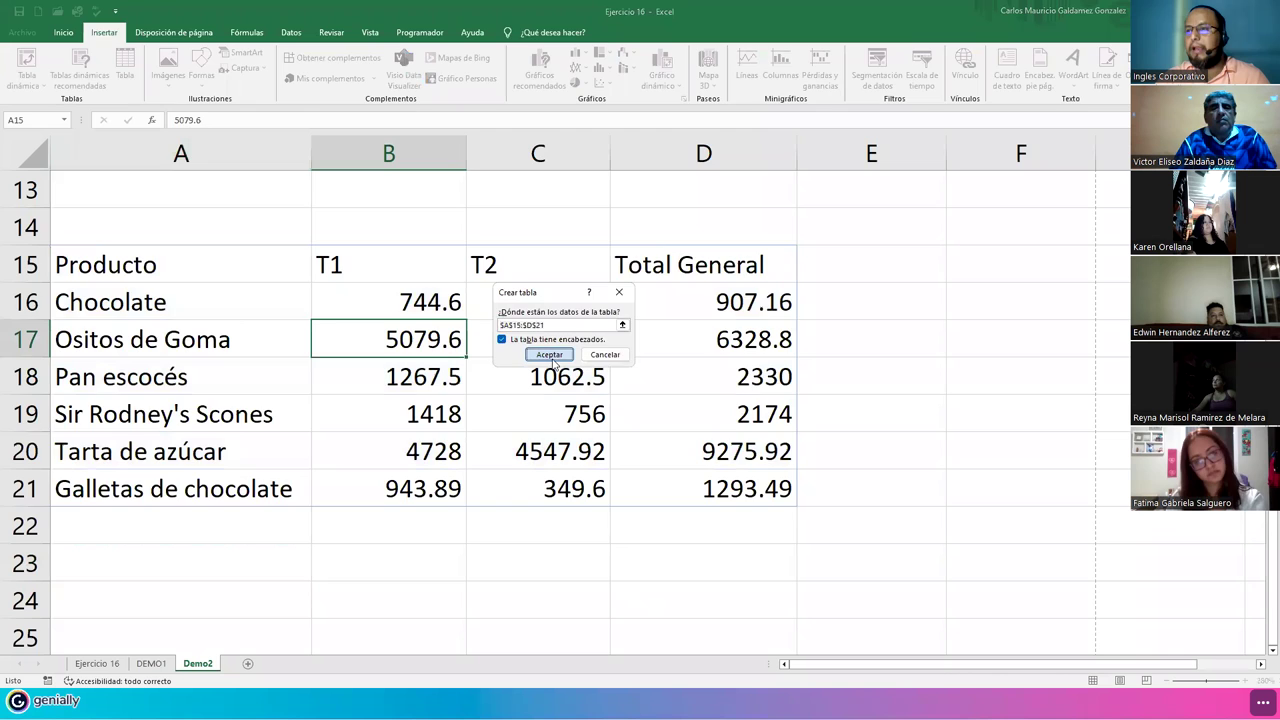
{"action": "left_click", "coordinate": [440, 418]}
Apply the Contabilidad number format to the T1 and T2 values in B16:C21.
{"action": "left_click_drag", "start_coordinate": [394, 294], "coordinate": [595, 488]}
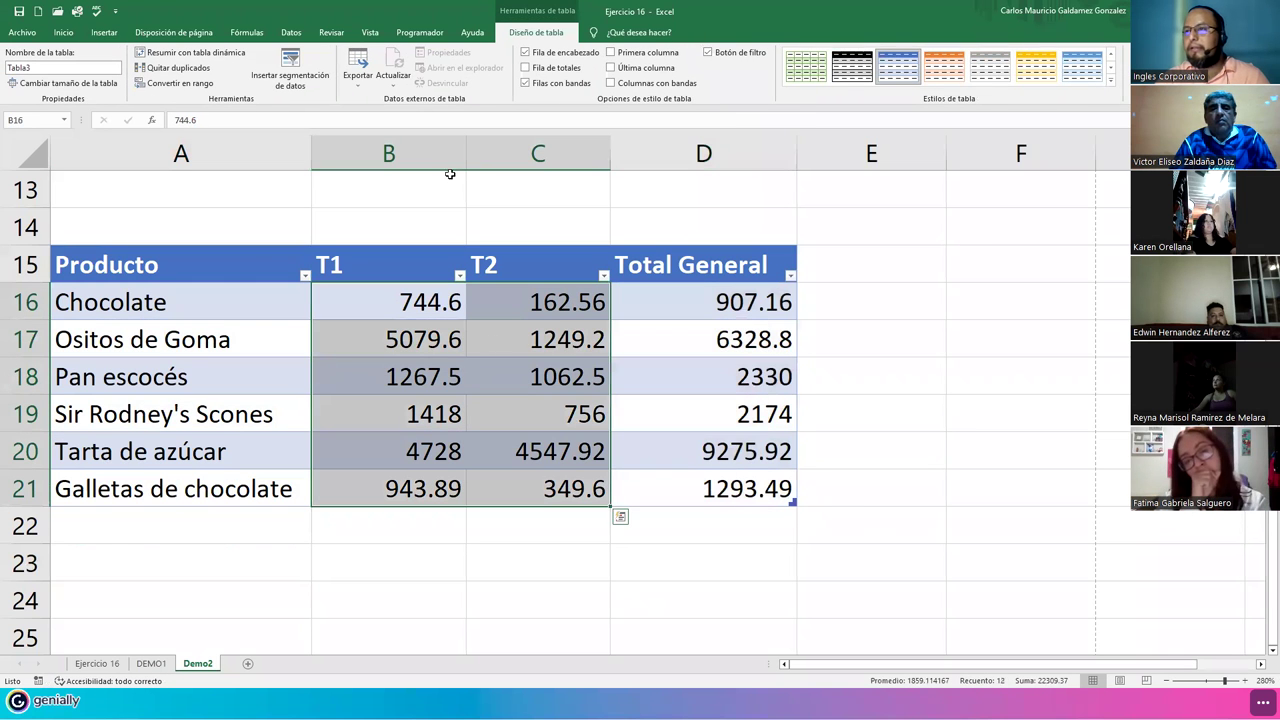
{"action": "left_click", "coordinate": [63, 32]}
{"action": "left_click", "coordinate": [557, 57]}
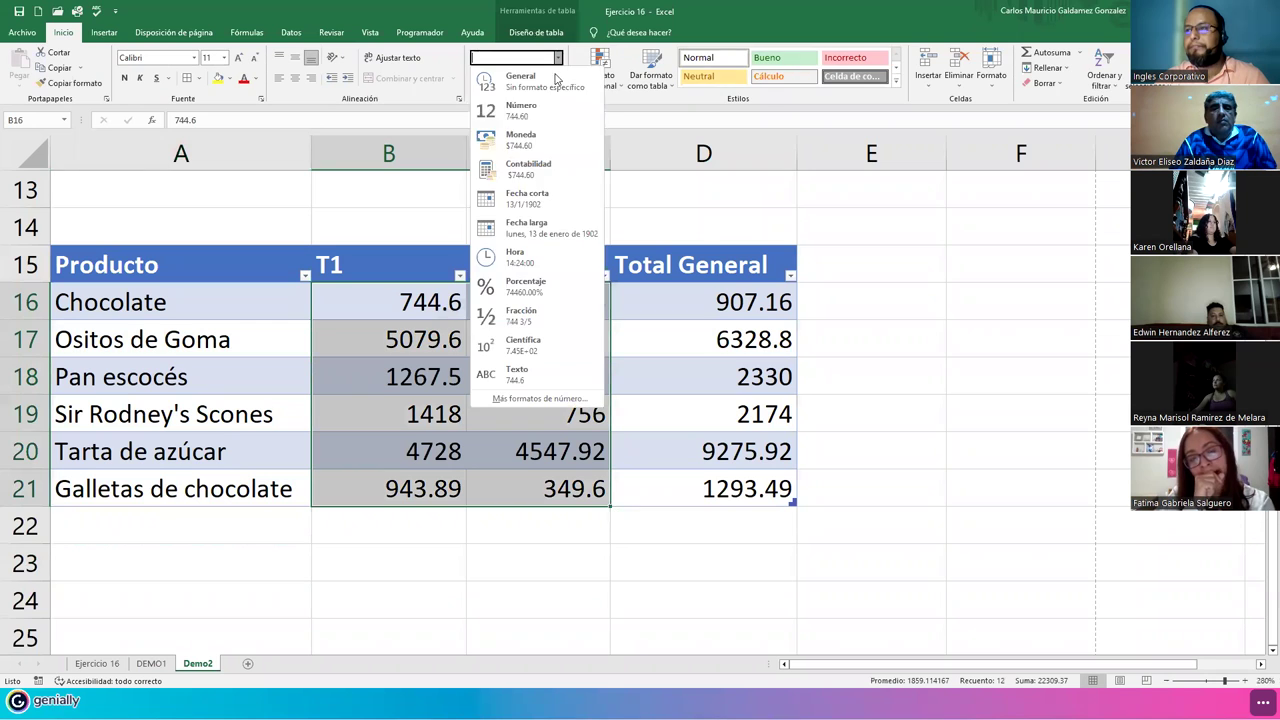
{"action": "left_click", "coordinate": [530, 168]}
Apply the Contabilidad number format to the Total General values in D16:D21.
{"action": "left_click_drag", "start_coordinate": [646, 317], "coordinate": [654, 474]}
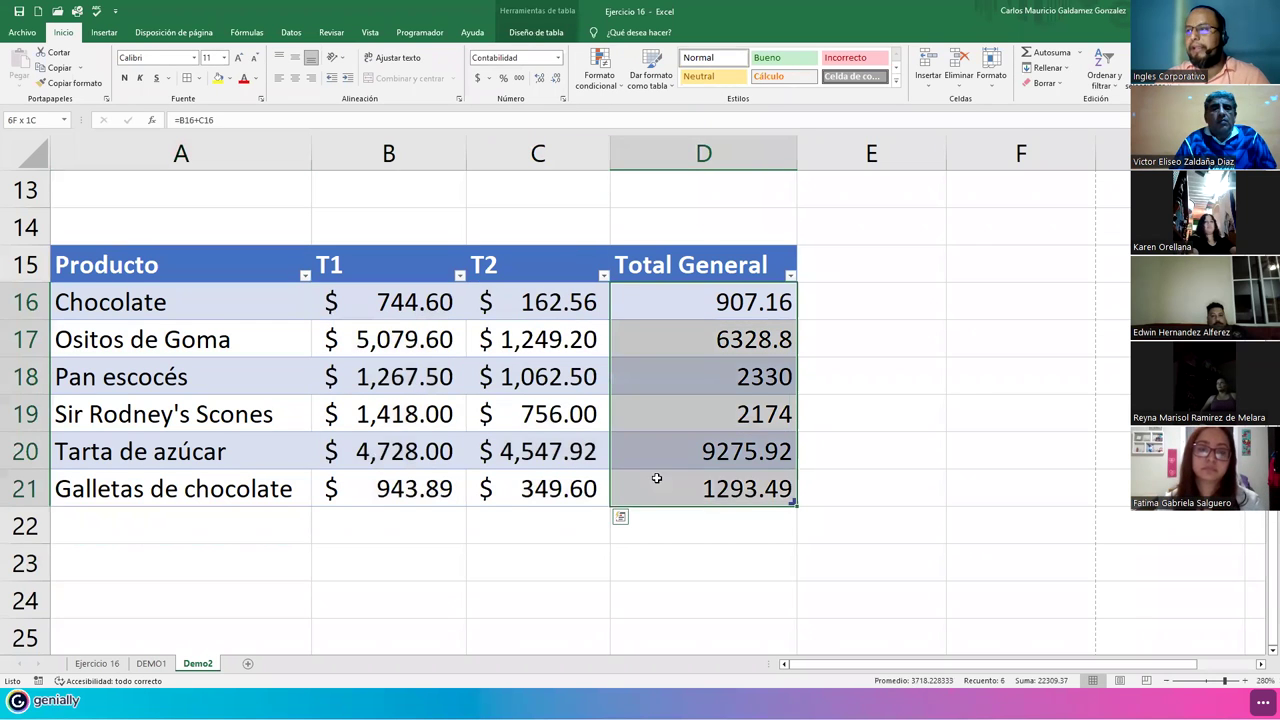
{"action": "left_click", "coordinate": [557, 57]}
{"action": "left_click", "coordinate": [530, 166]}
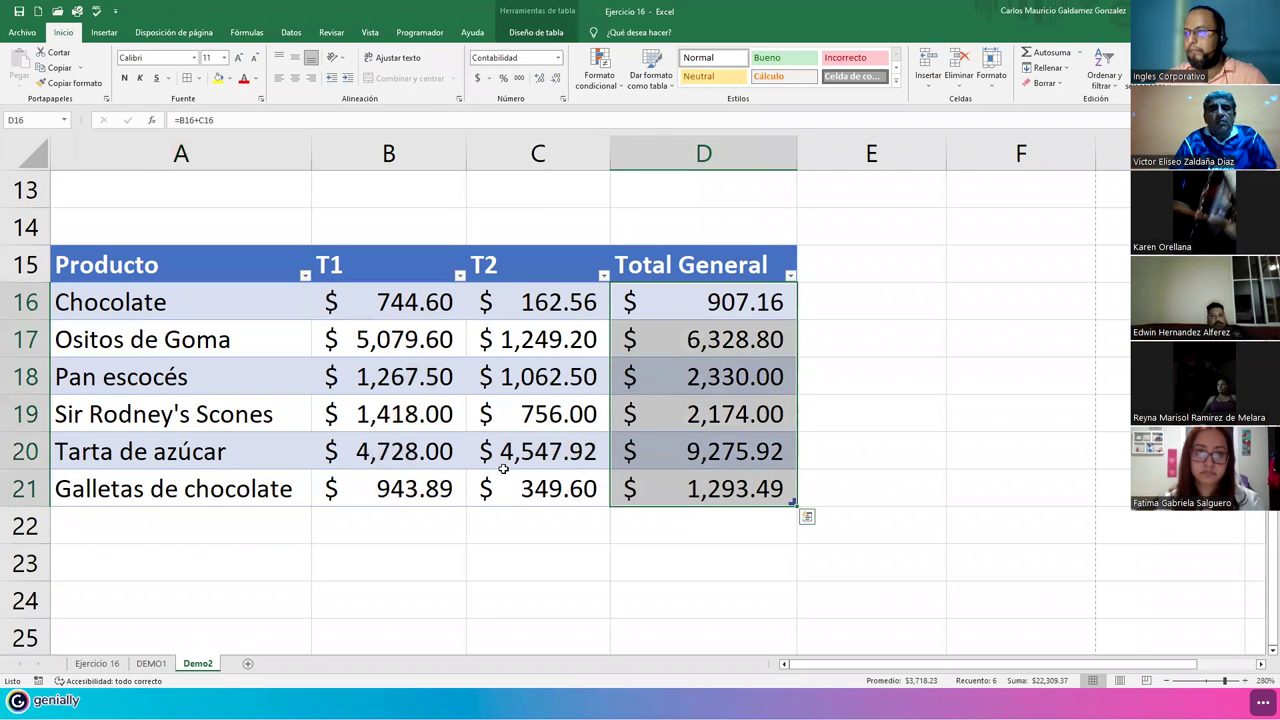
{"action": "left_click", "coordinate": [503, 468]}
{"action": "scroll", "coordinate": [362, 459], "scroll_direction": "up", "scroll_amount": 1}
{"action": "scroll", "coordinate": [362, 459], "scroll_direction": "up", "scroll_amount": 4}
{"action": "scroll", "coordinate": [377, 440], "scroll_direction": "down", "scroll_amount": 4}
{"action": "left_click", "coordinate": [350, 388]}
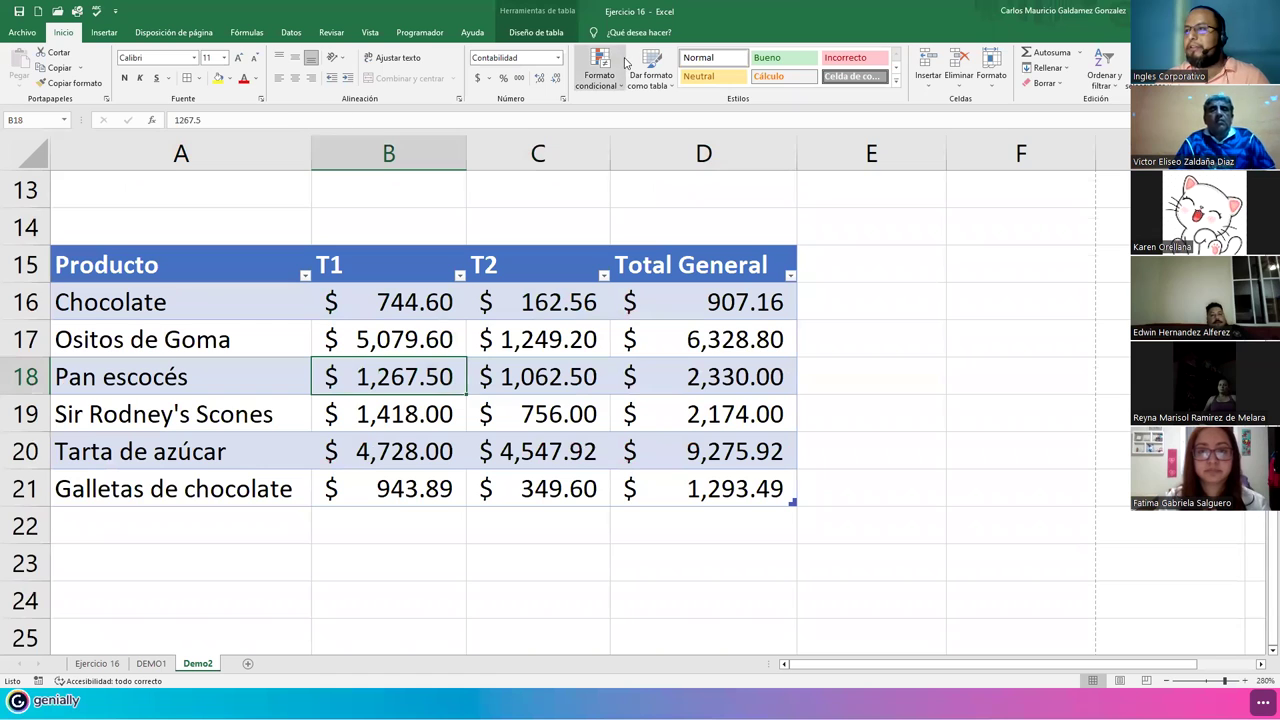
Rename the table made from A15:D21 as MiTablaProductos.
{"action": "left_click", "coordinate": [536, 32]}
{"action": "left_click", "coordinate": [65, 67]}
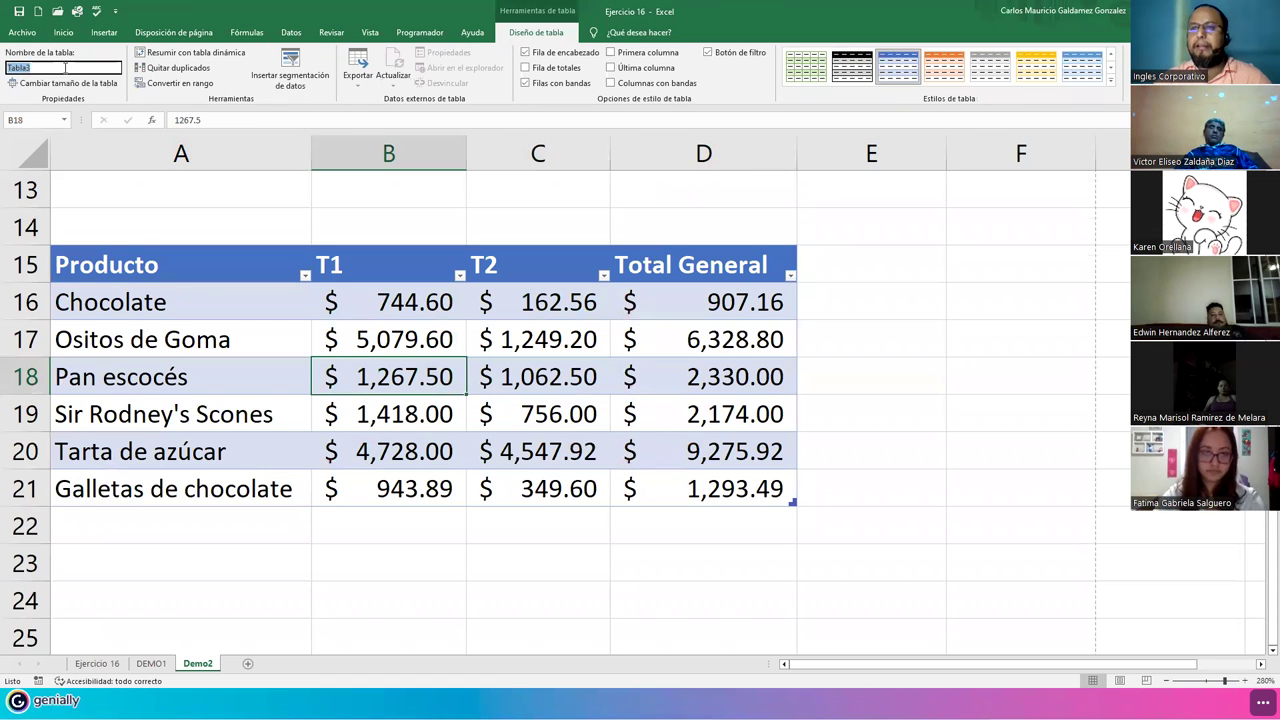
{"action": "type", "text": "M"}
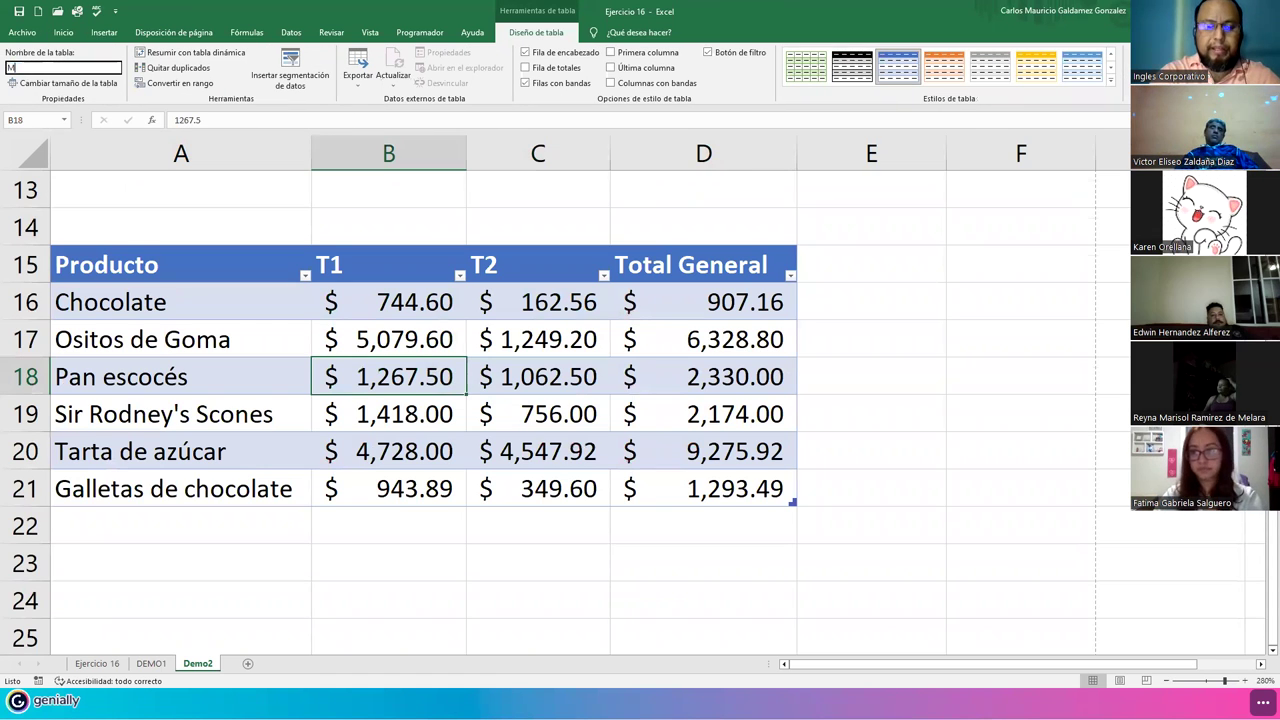
{"action": "type", "text": "iTablaP"}
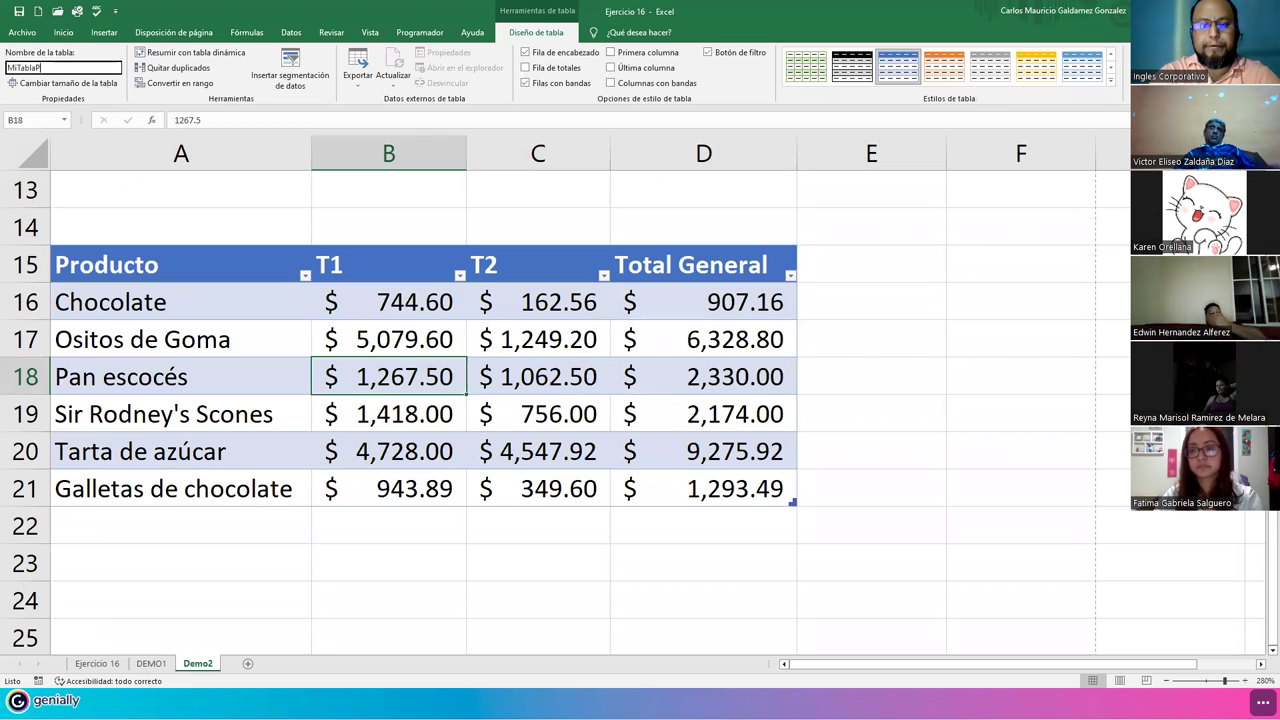
{"action": "type", "text": "roductos"}
{"action": "key", "text": "Return"}
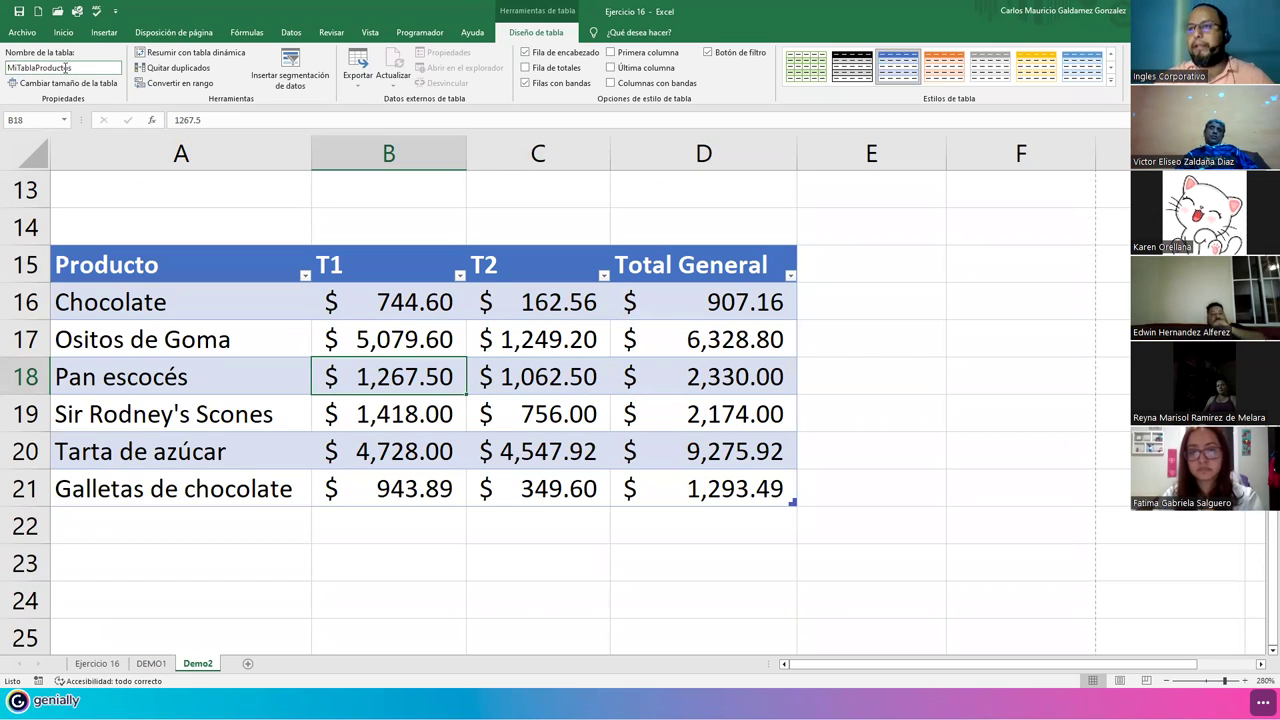
{"action": "left_click", "coordinate": [394, 80]}
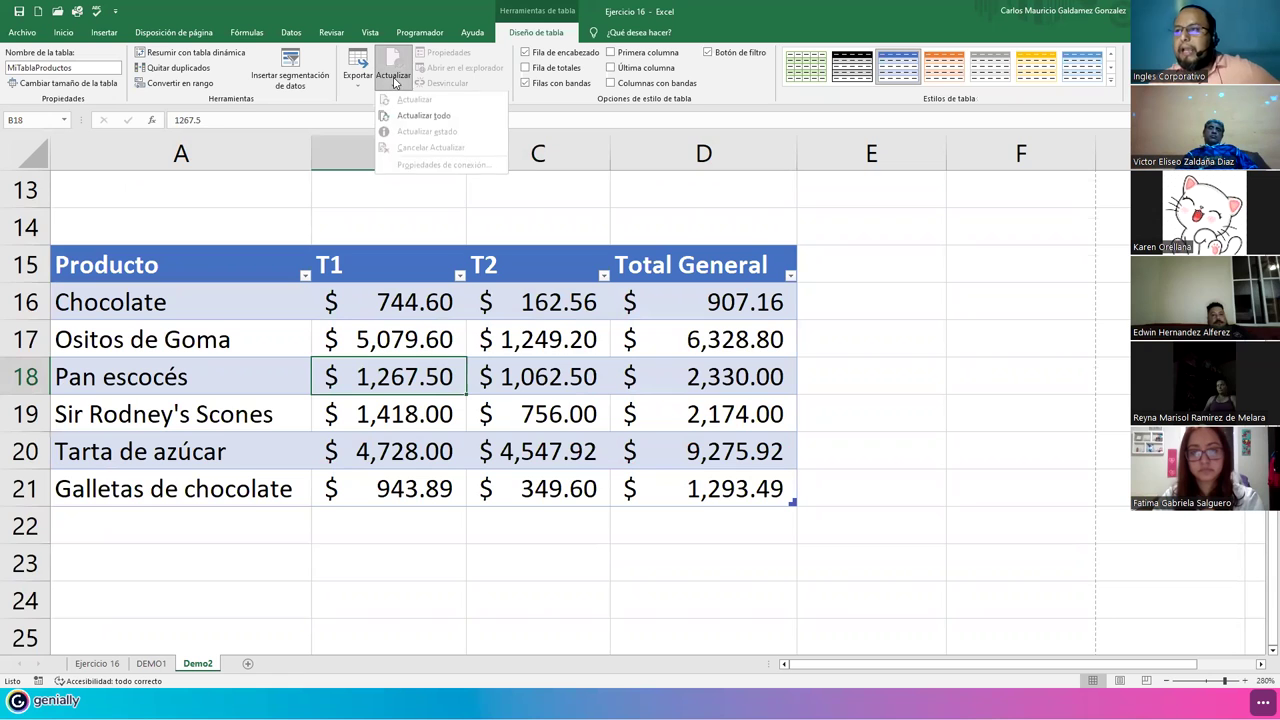
{"action": "left_click", "coordinate": [552, 108]}
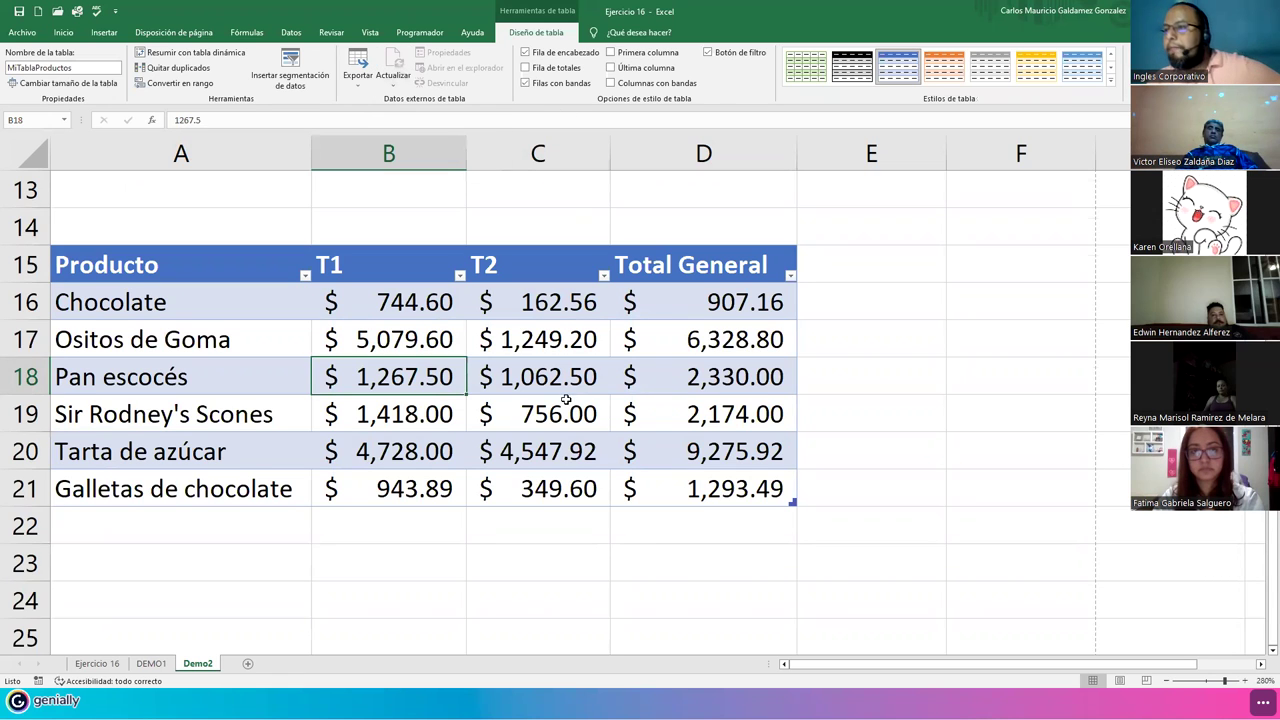
Try the orange, blue, black, grey and gold table styles on MiTablaProductos.
{"action": "left_click", "coordinate": [566, 400]}
{"action": "left_click", "coordinate": [932, 78]}
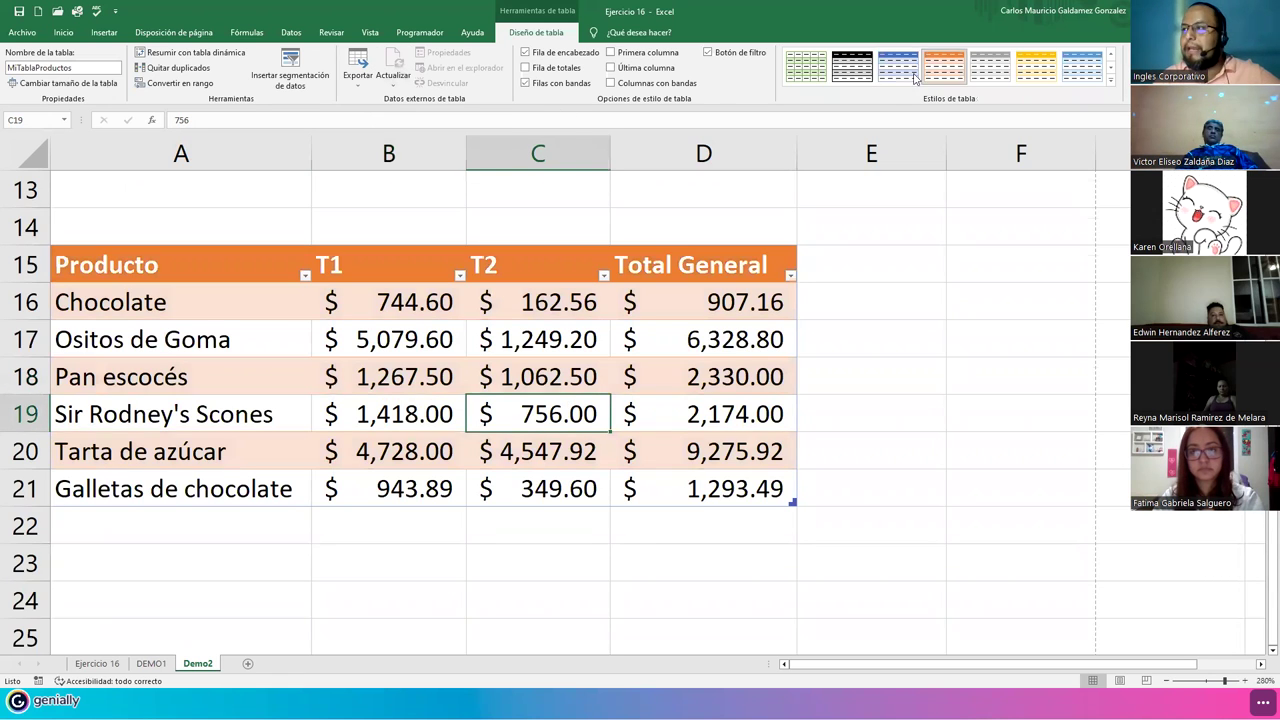
{"action": "left_click", "coordinate": [892, 80]}
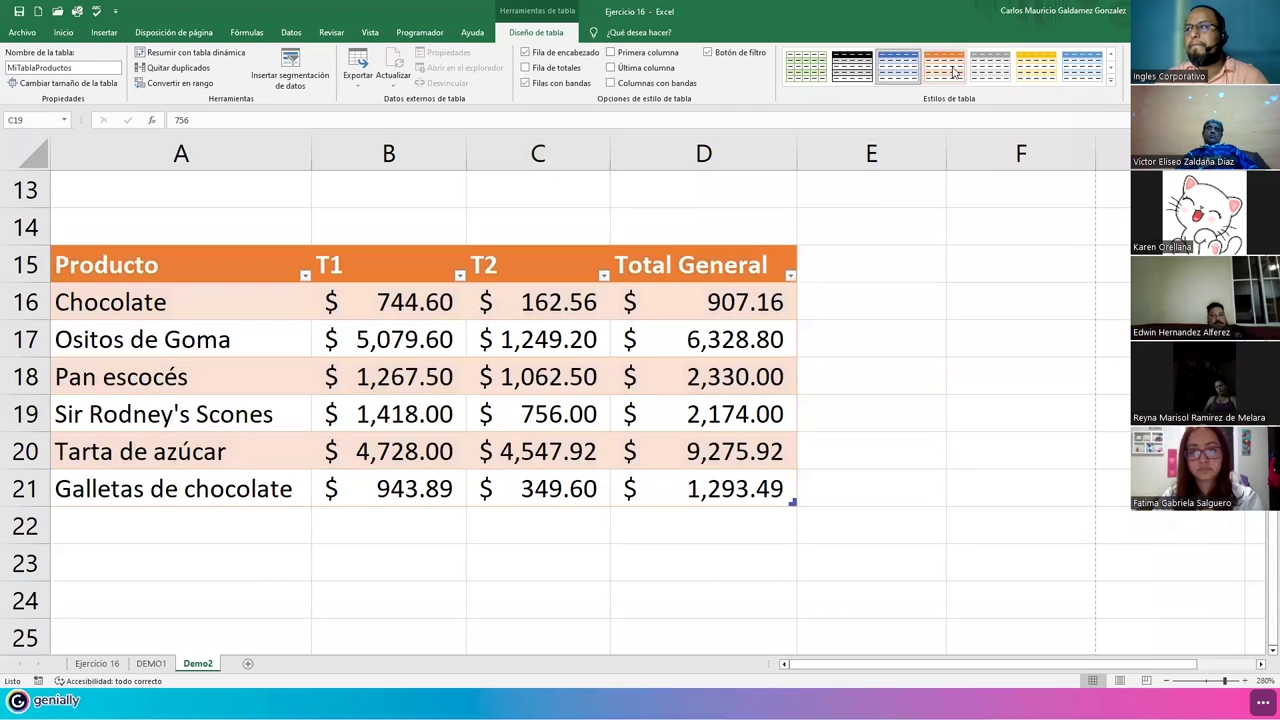
{"action": "left_click", "coordinate": [850, 64]}
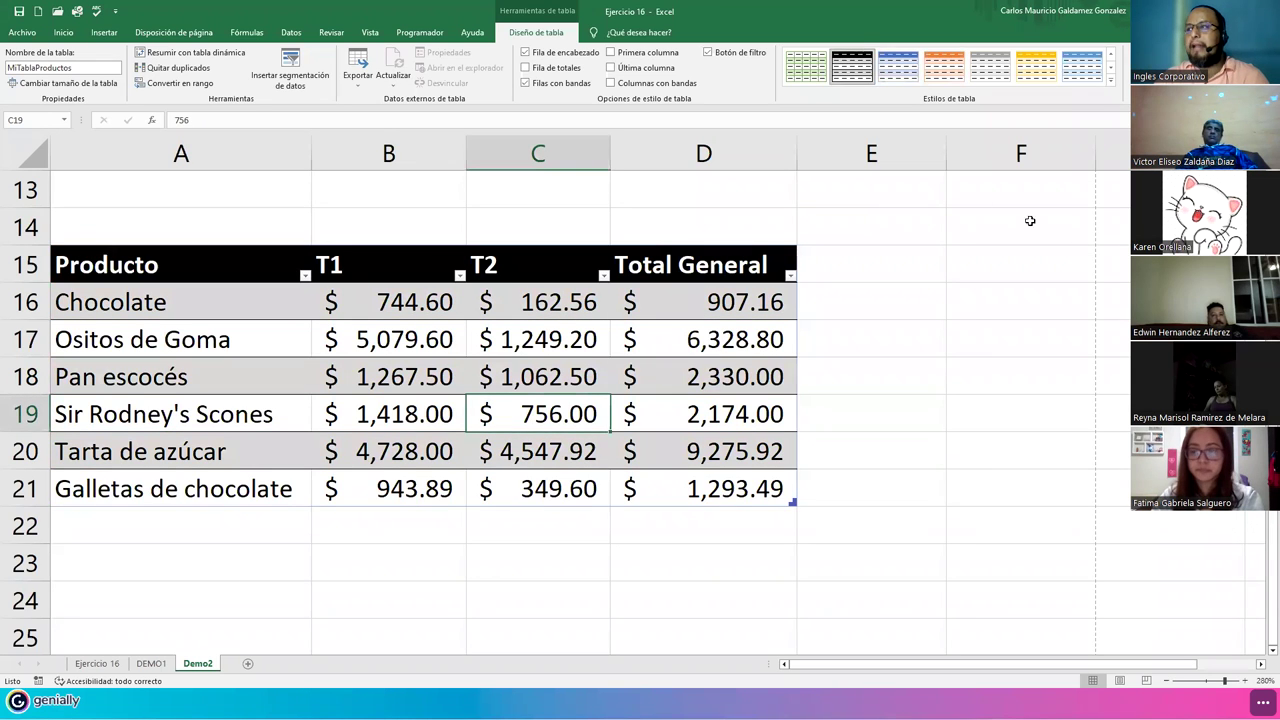
{"action": "left_click", "coordinate": [640, 386]}
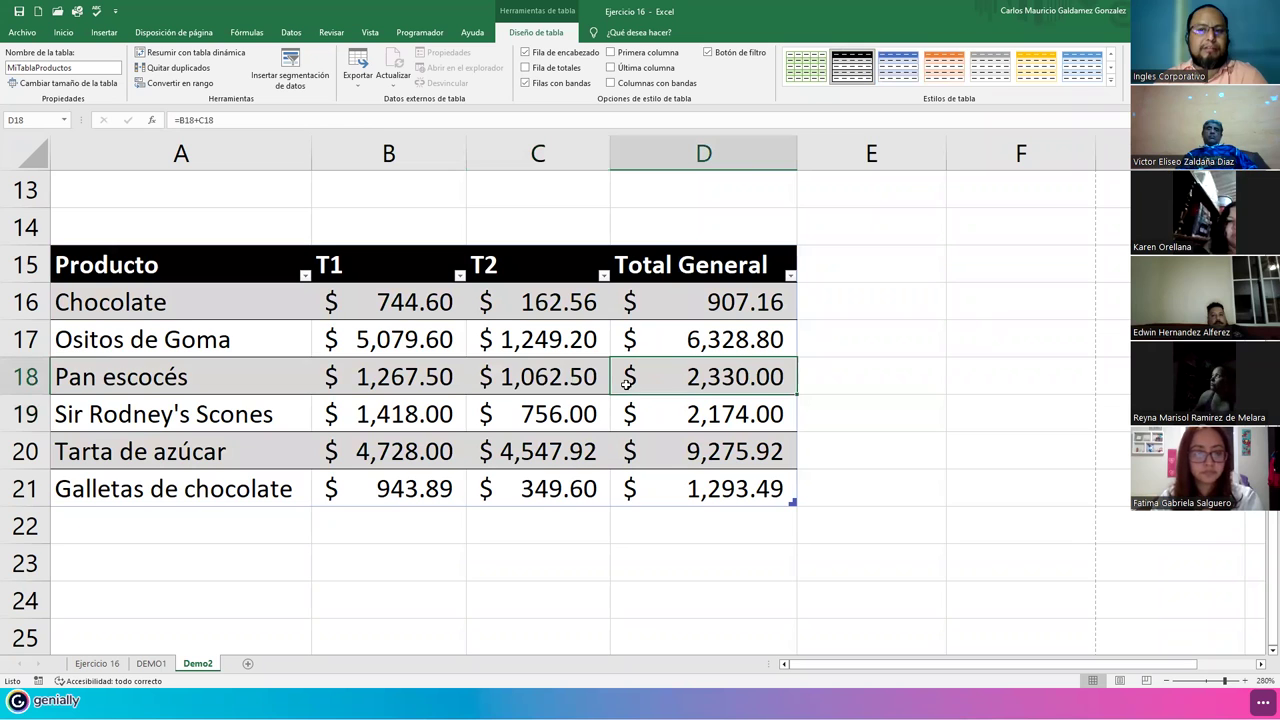
{"action": "left_click", "coordinate": [990, 66]}
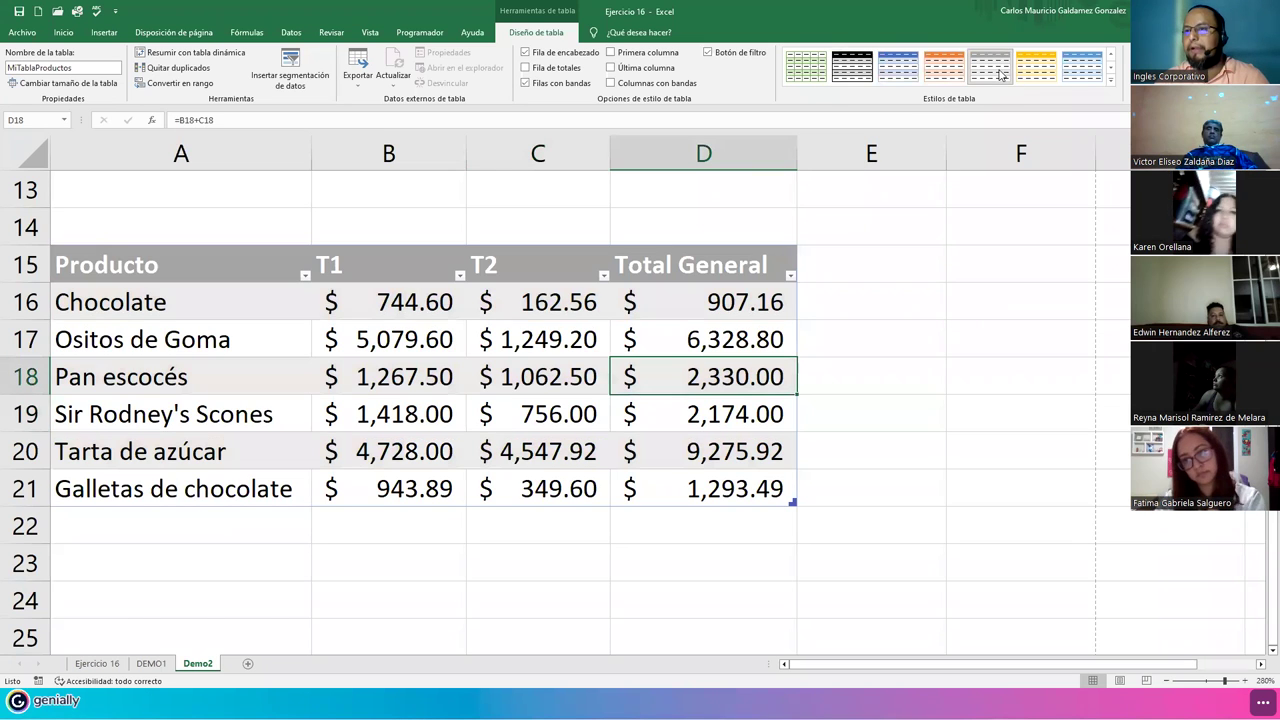
{"action": "left_click", "coordinate": [1040, 66]}
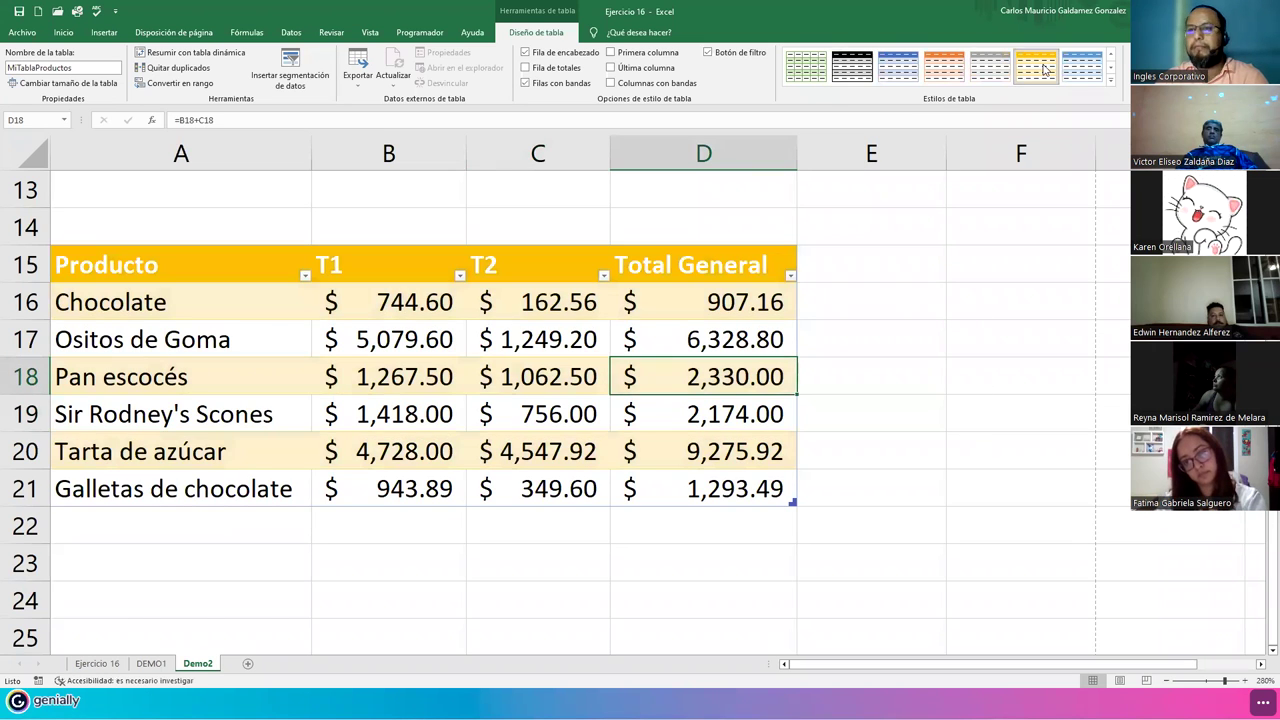
Apply the dark blue table style with a black header from the Oscuro group and check the Total General formula in D16.
{"action": "left_click", "coordinate": [1110, 80]}
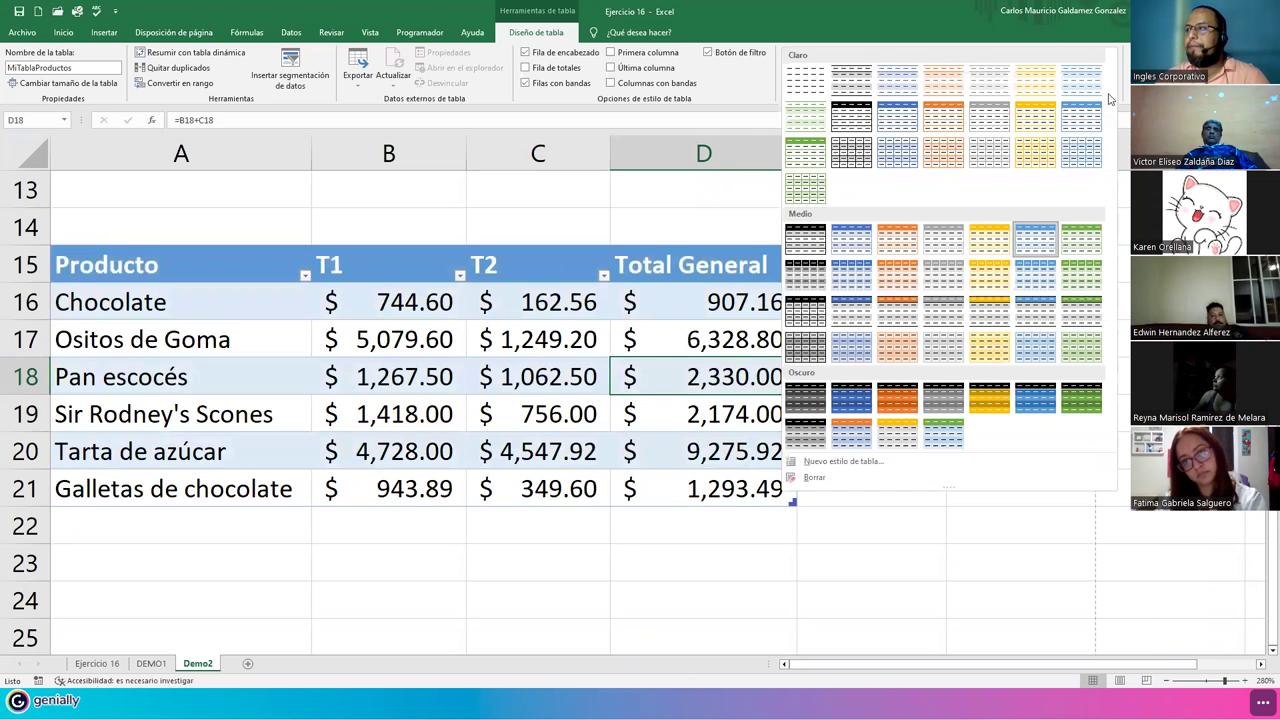
{"action": "left_click", "coordinate": [1024, 404]}
{"action": "left_click", "coordinate": [456, 436]}
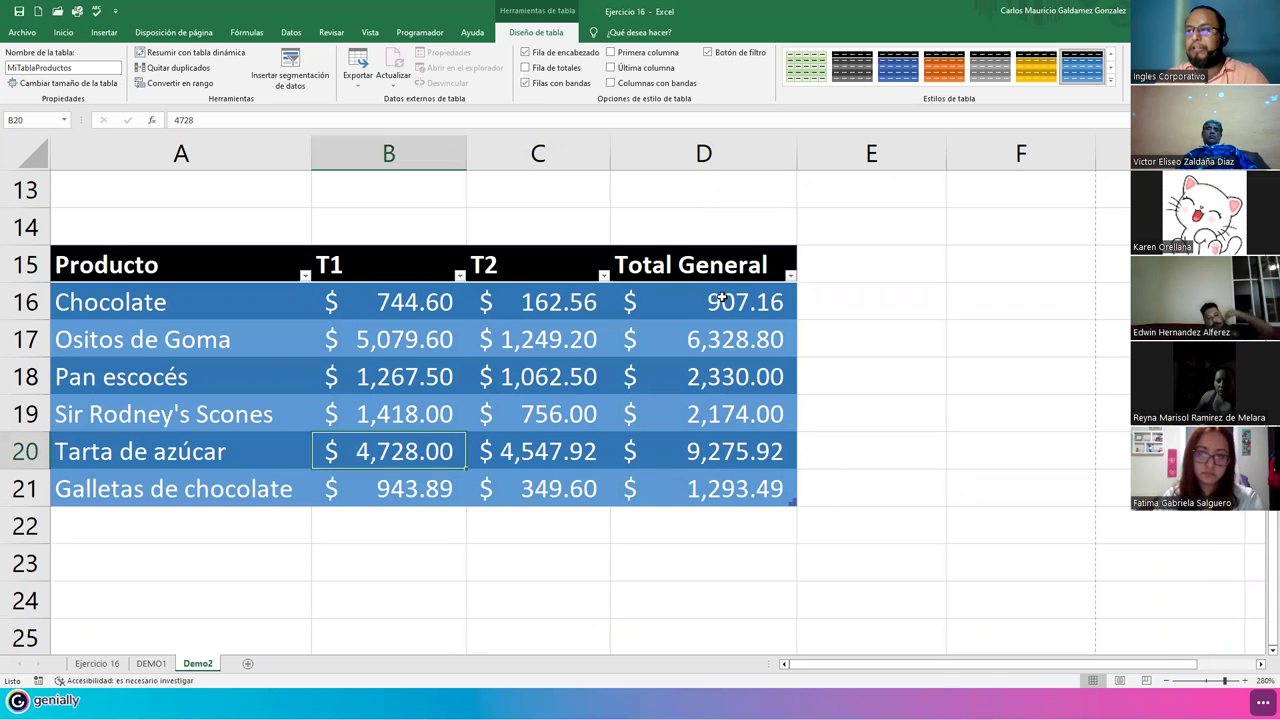
{"action": "left_click", "coordinate": [688, 264]}
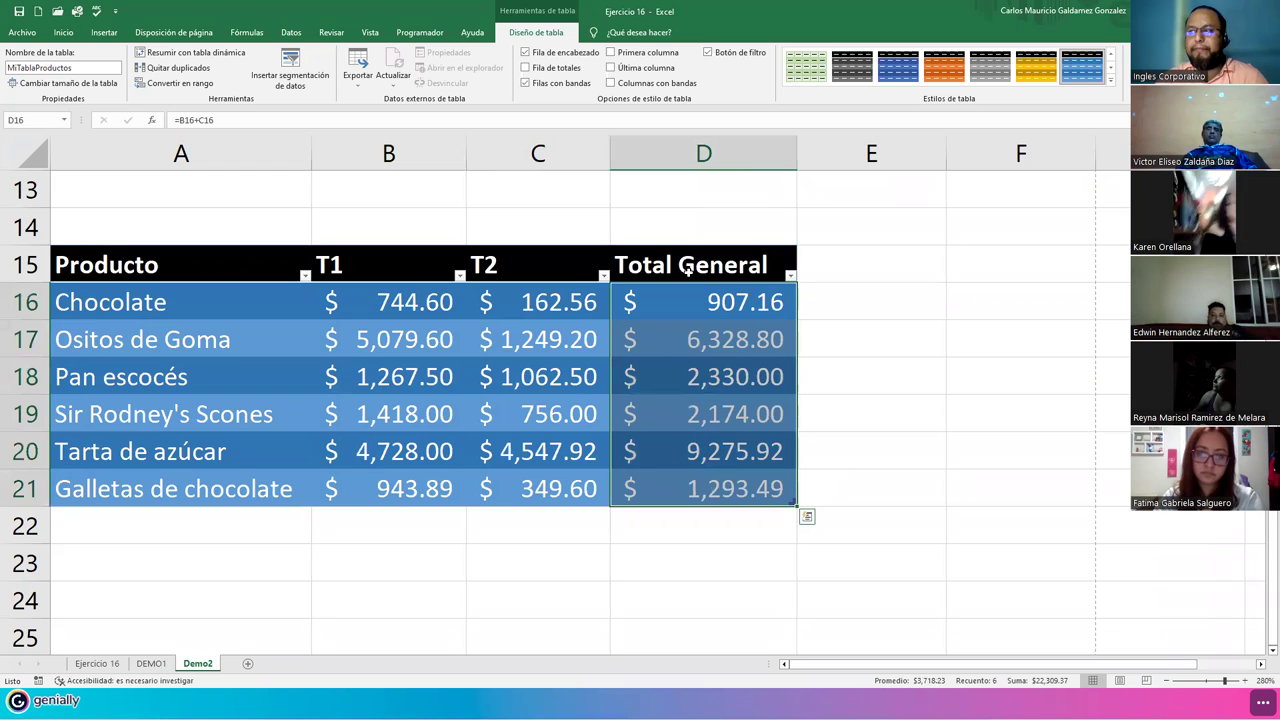
{"action": "left_click_drag", "start_coordinate": [378, 304], "coordinate": [486, 300]}
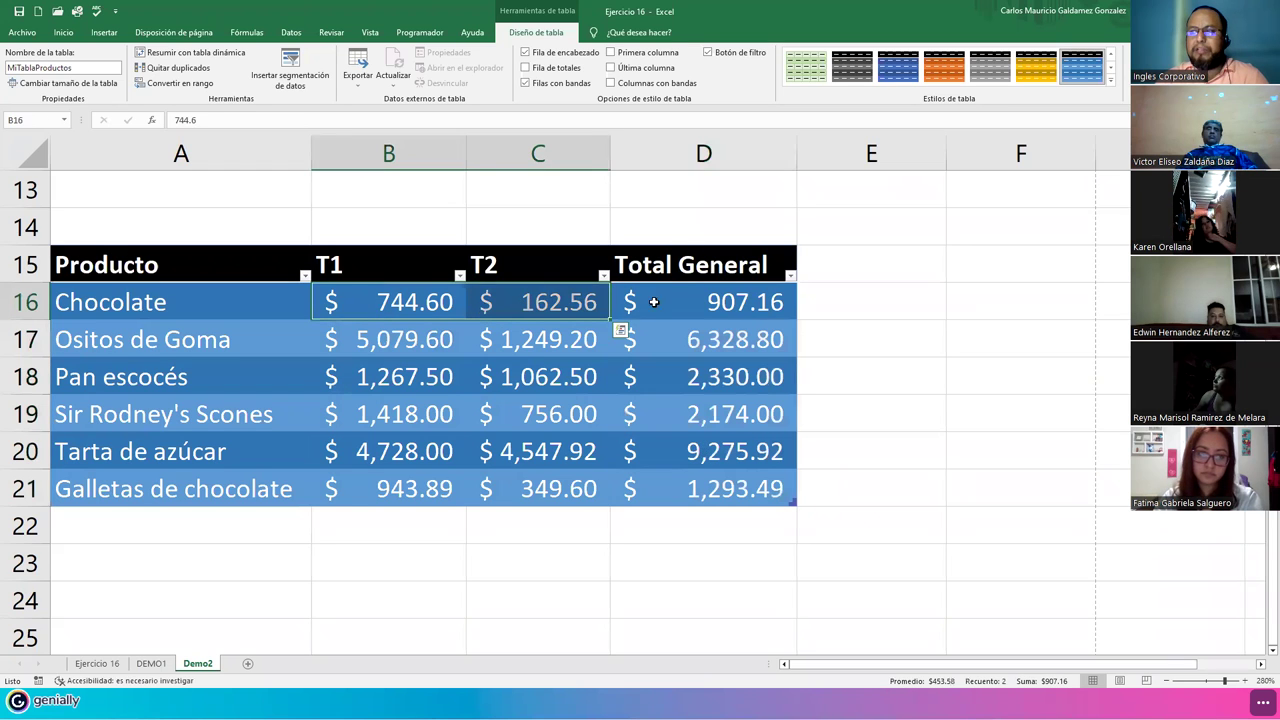
{"action": "left_click", "coordinate": [688, 302]}
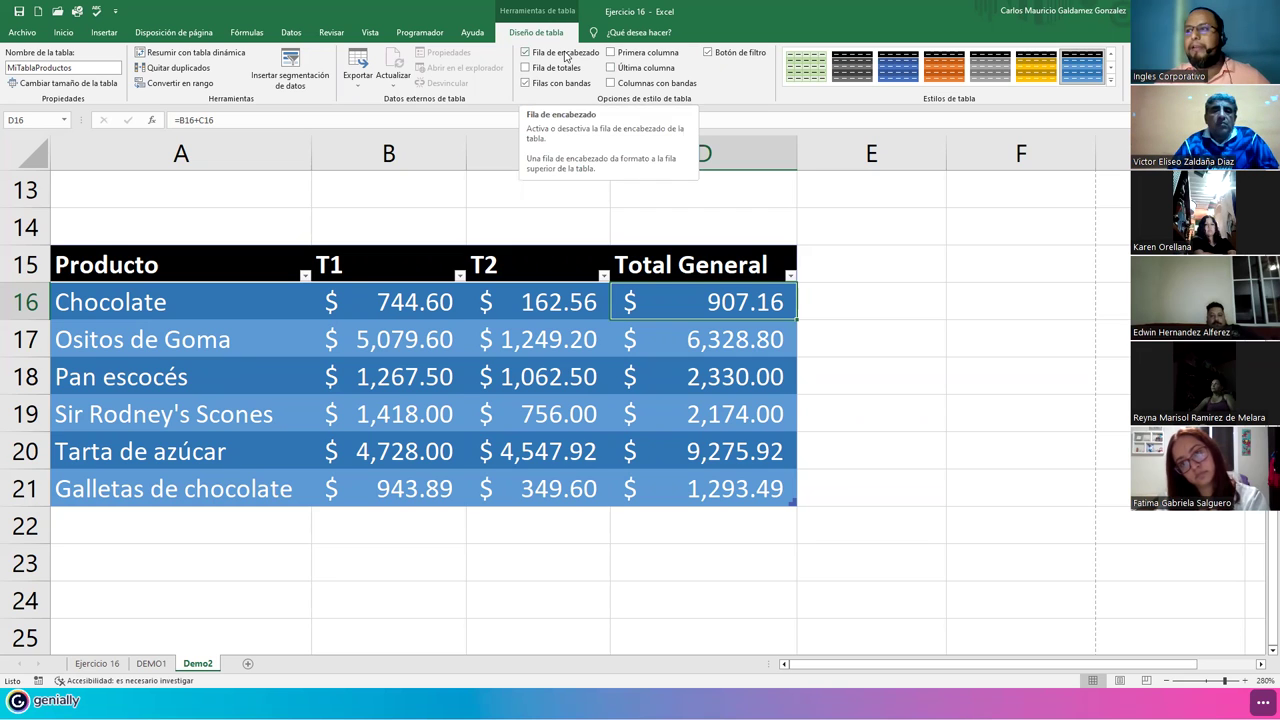
Demonstrate the Fila de encabezado option by hiding and restoring the table's header row twice.
{"action": "left_click", "coordinate": [526, 52]}
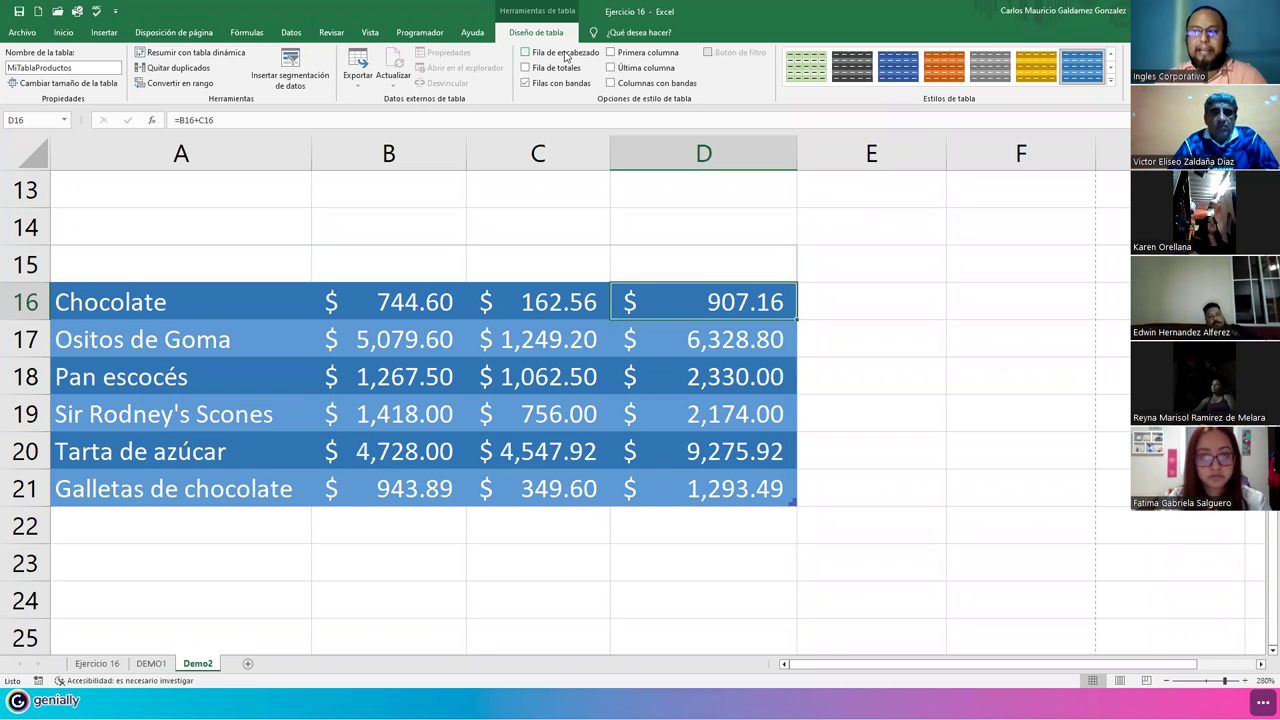
{"action": "left_click", "coordinate": [525, 52]}
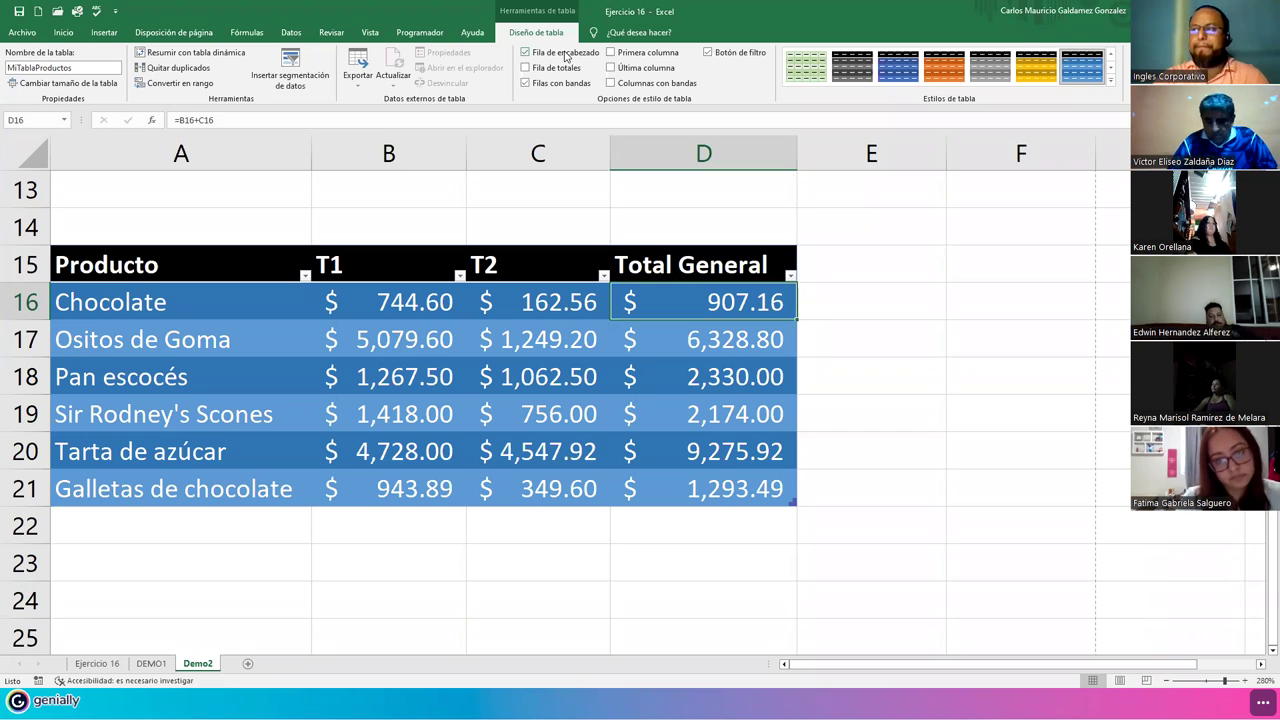
{"action": "left_click", "coordinate": [566, 56]}
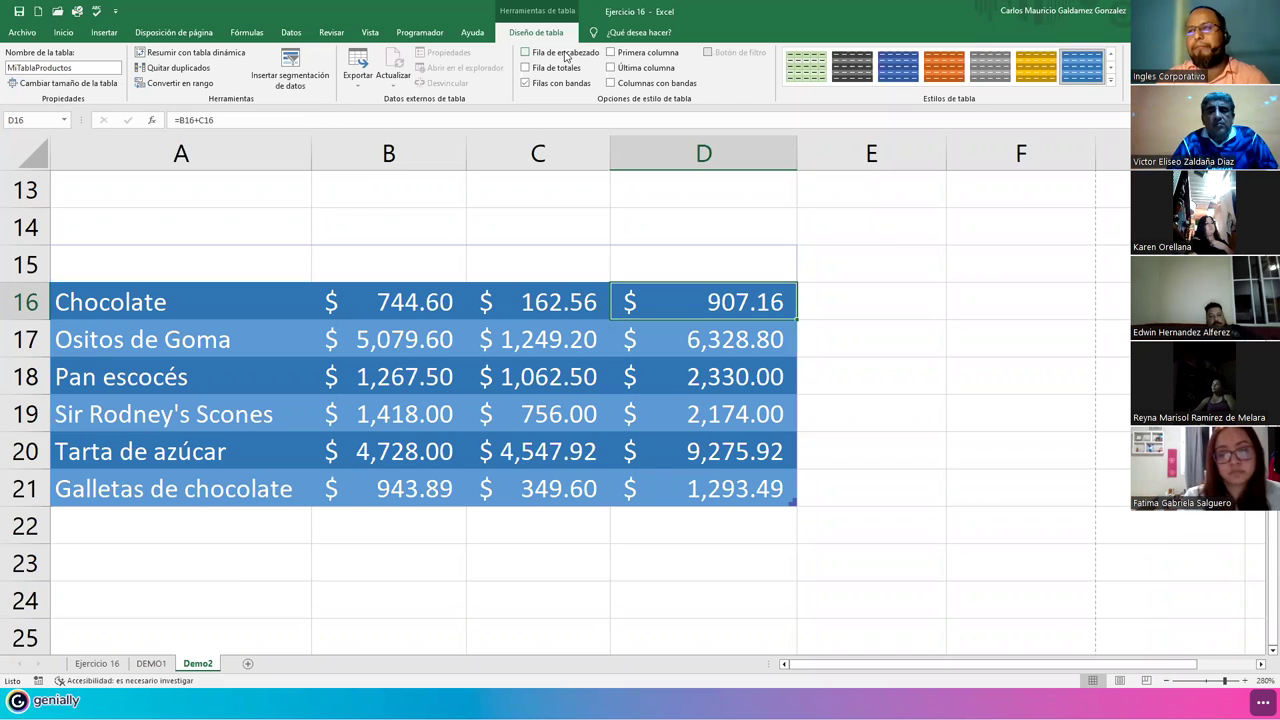
{"action": "left_click", "coordinate": [566, 56]}
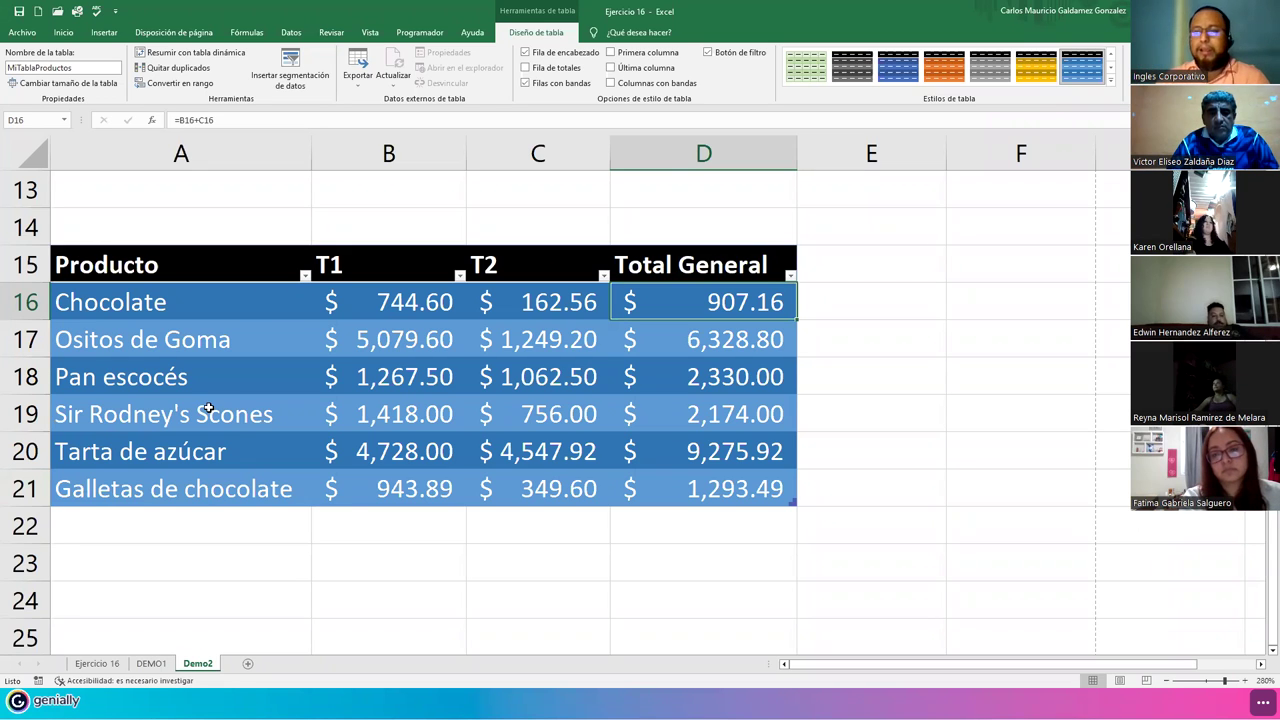
Go through the product rows A17 to A21 and switch the table's banded rows (Filas con bandas) off and back on.
{"action": "left_click", "coordinate": [236, 340]}
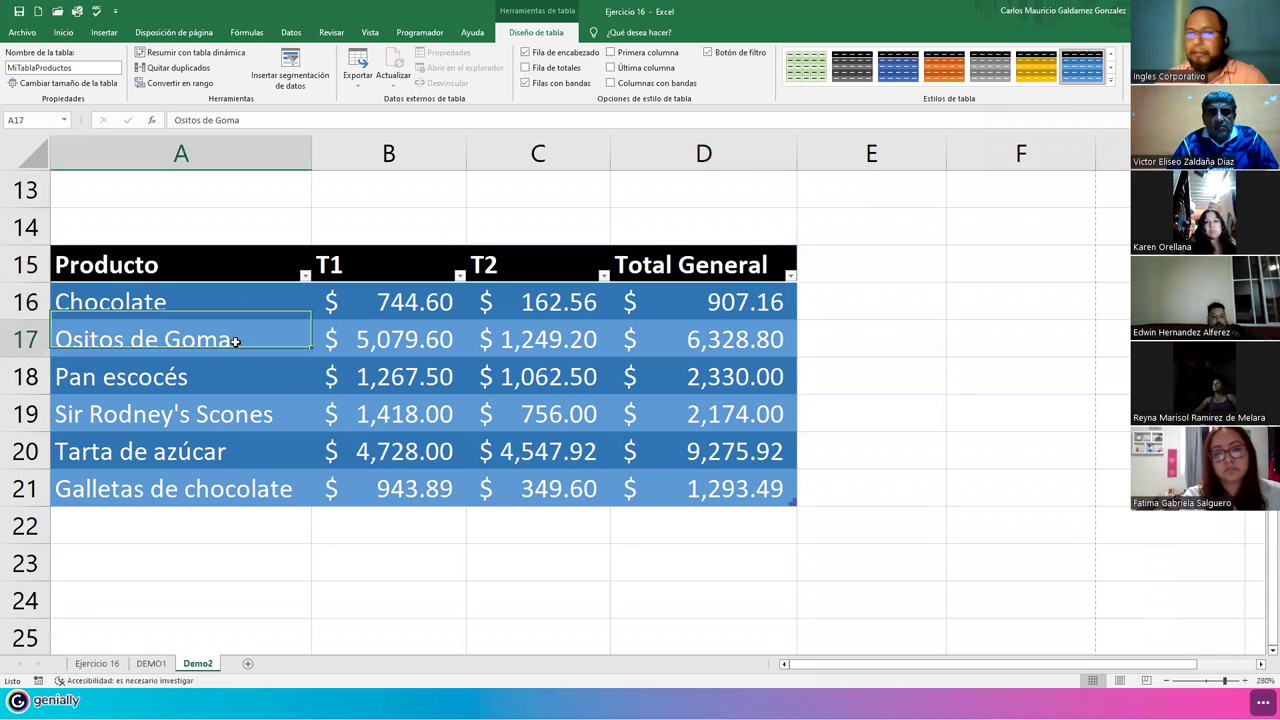
{"action": "left_click", "coordinate": [252, 385]}
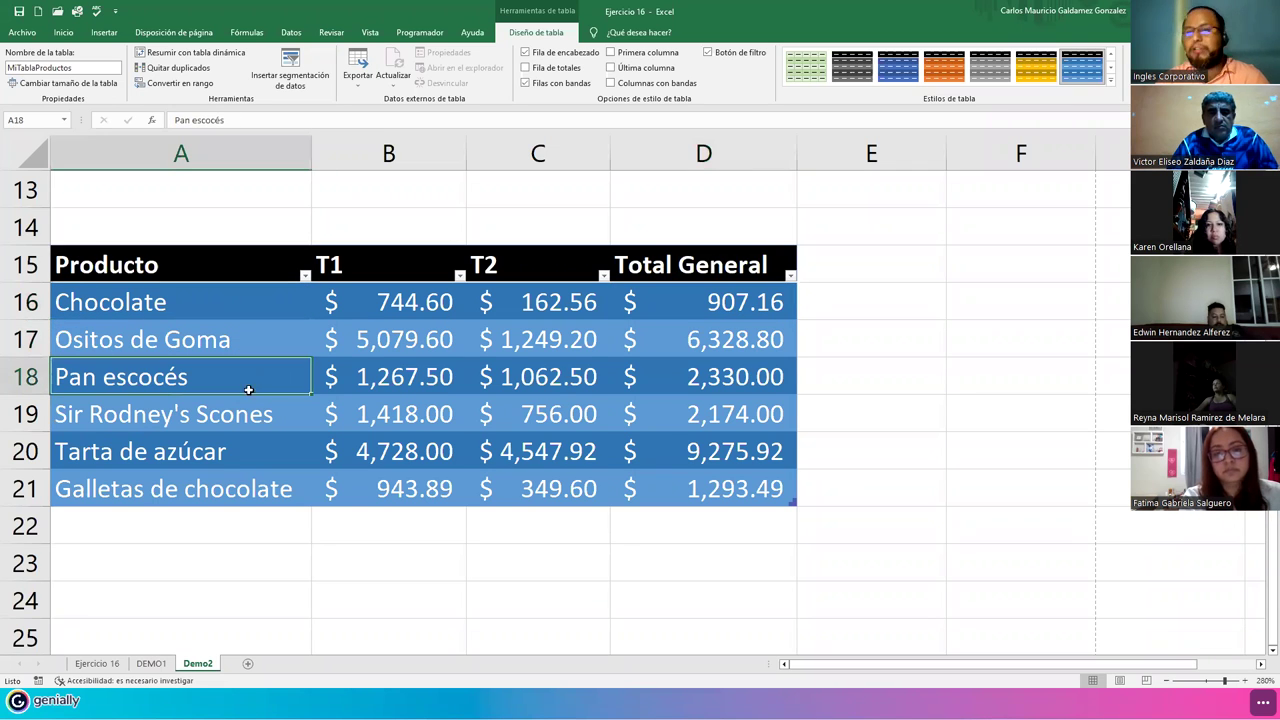
{"action": "left_click", "coordinate": [168, 422]}
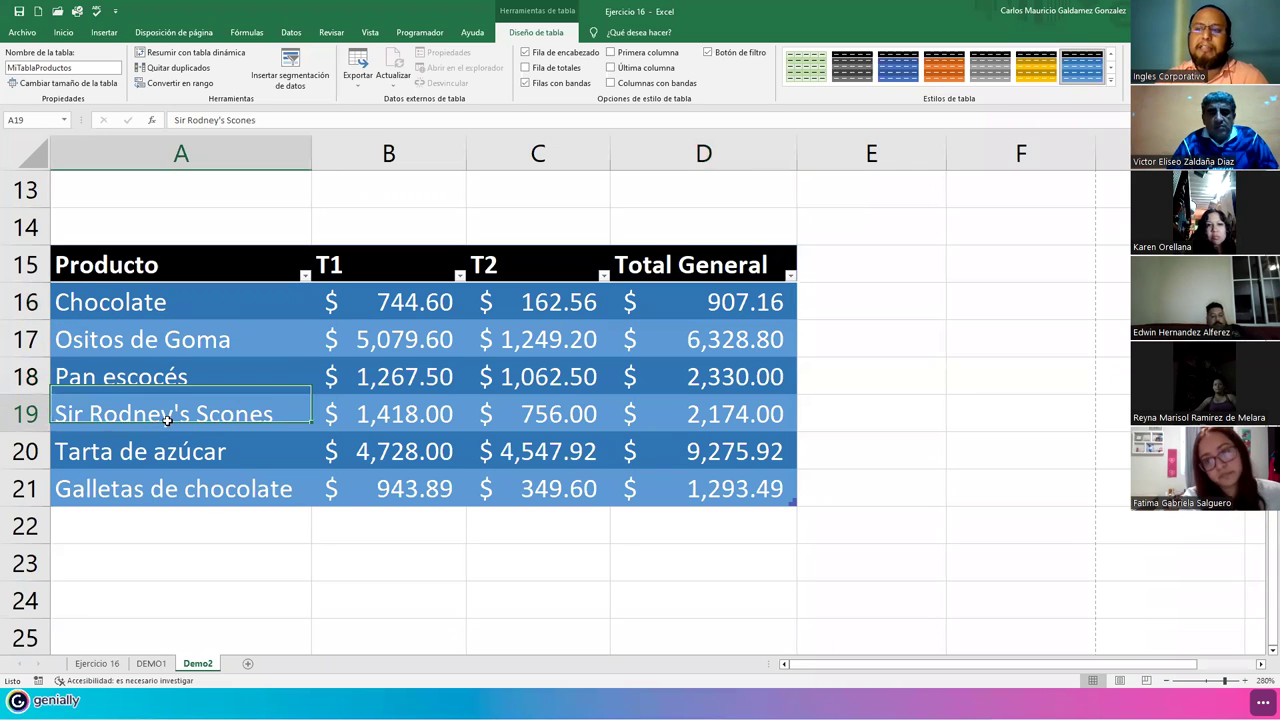
{"action": "left_click", "coordinate": [226, 458]}
{"action": "left_click", "coordinate": [244, 492]}
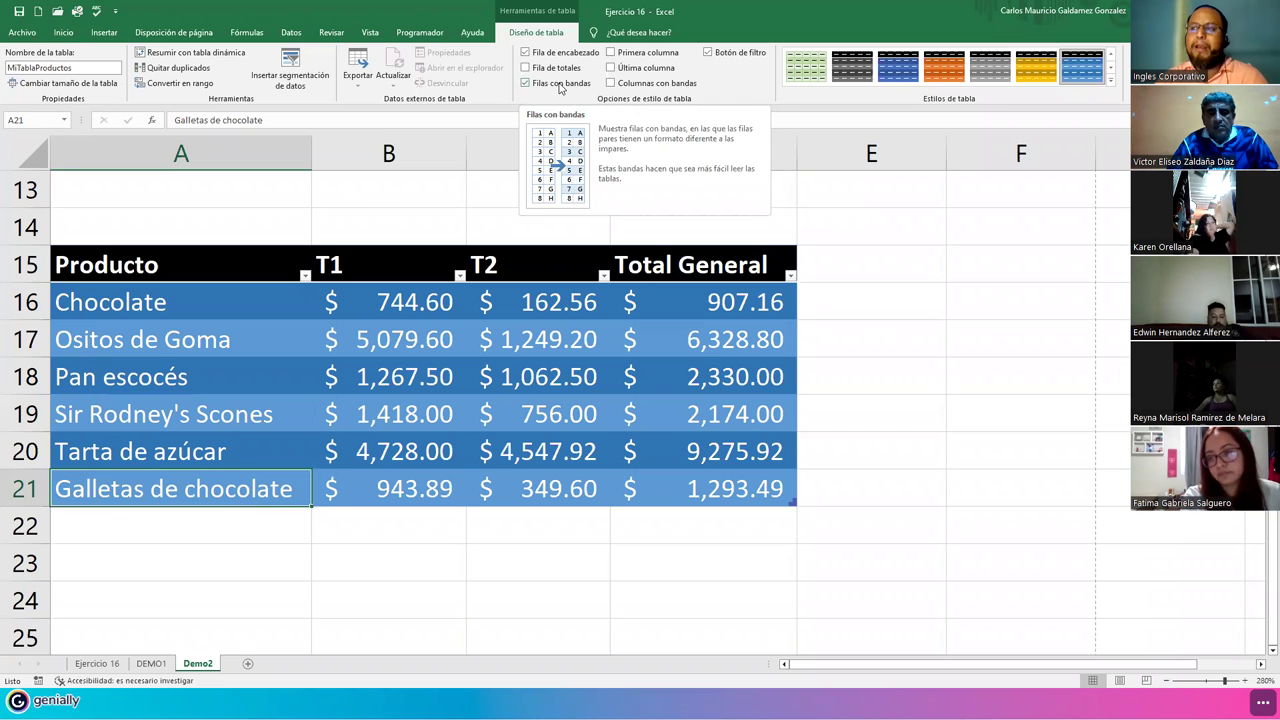
{"action": "left_click", "coordinate": [561, 87]}
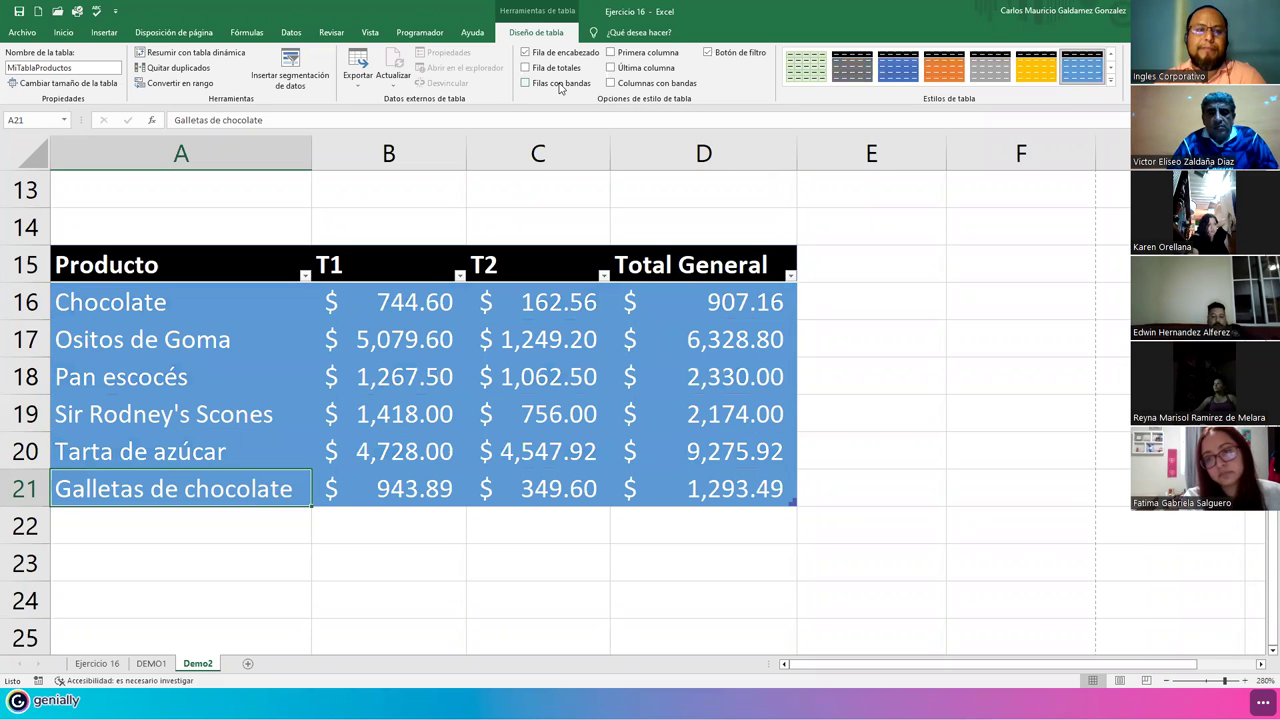
{"action": "left_click", "coordinate": [561, 87]}
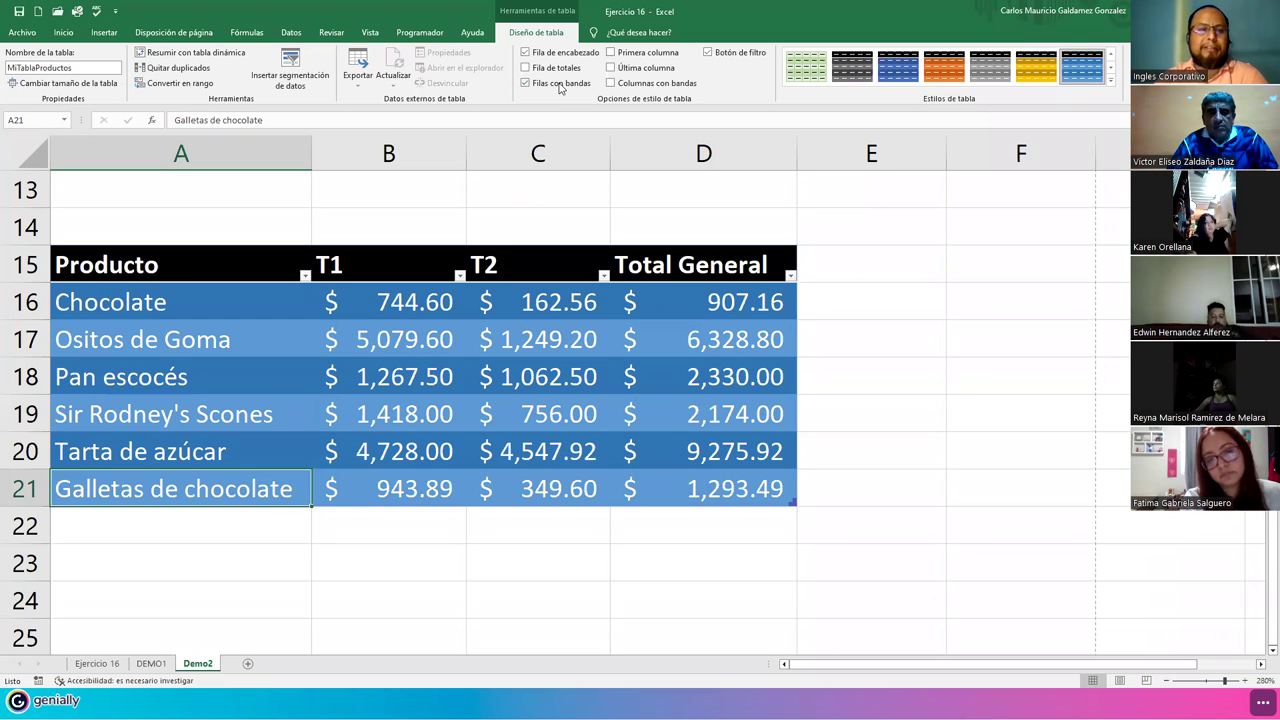
Demonstrate the Botón de filtro option by hiding and restoring the header filter buttons twice.
{"action": "left_click", "coordinate": [708, 53]}
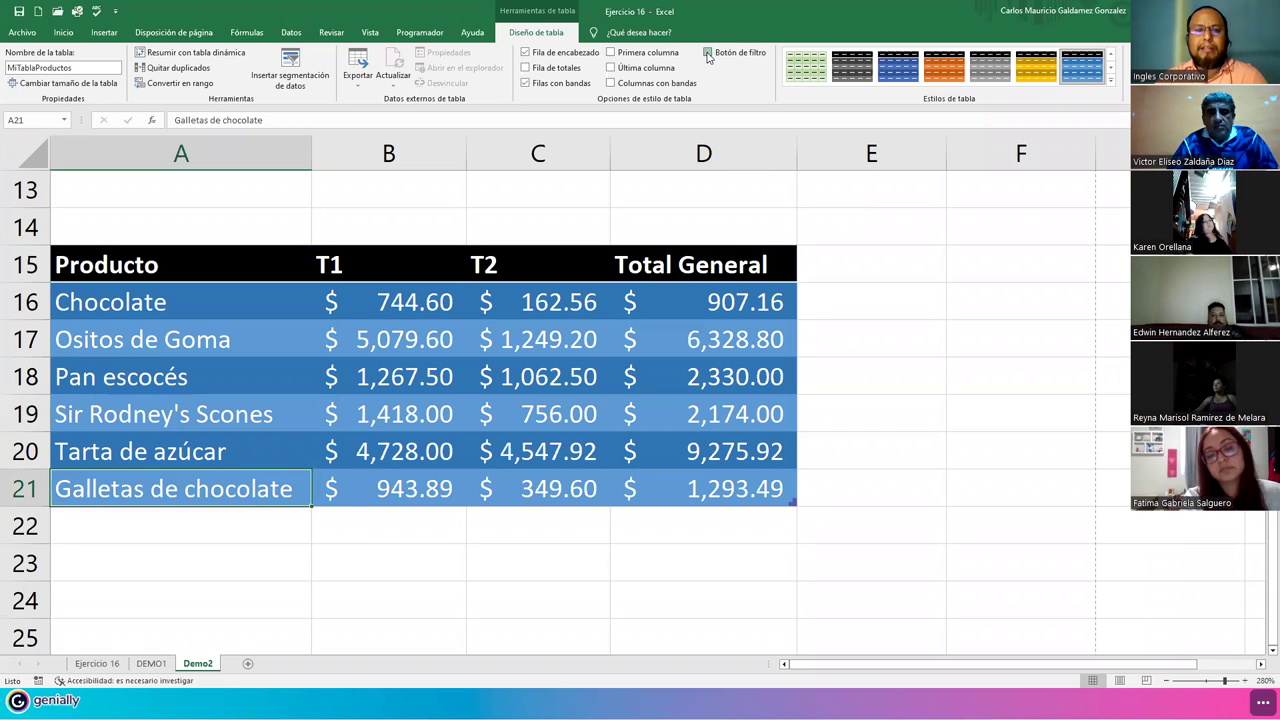
{"action": "left_click", "coordinate": [708, 53]}
{"action": "left_click", "coordinate": [708, 53]}
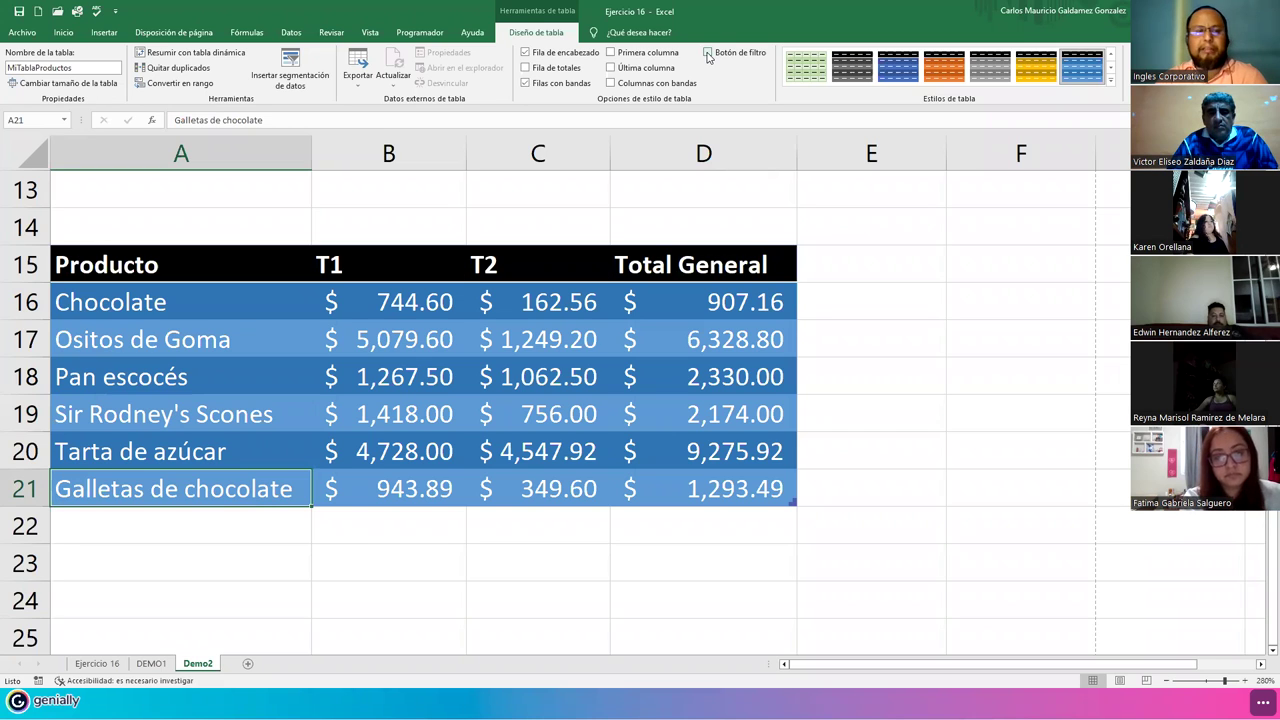
{"action": "left_click", "coordinate": [708, 53]}
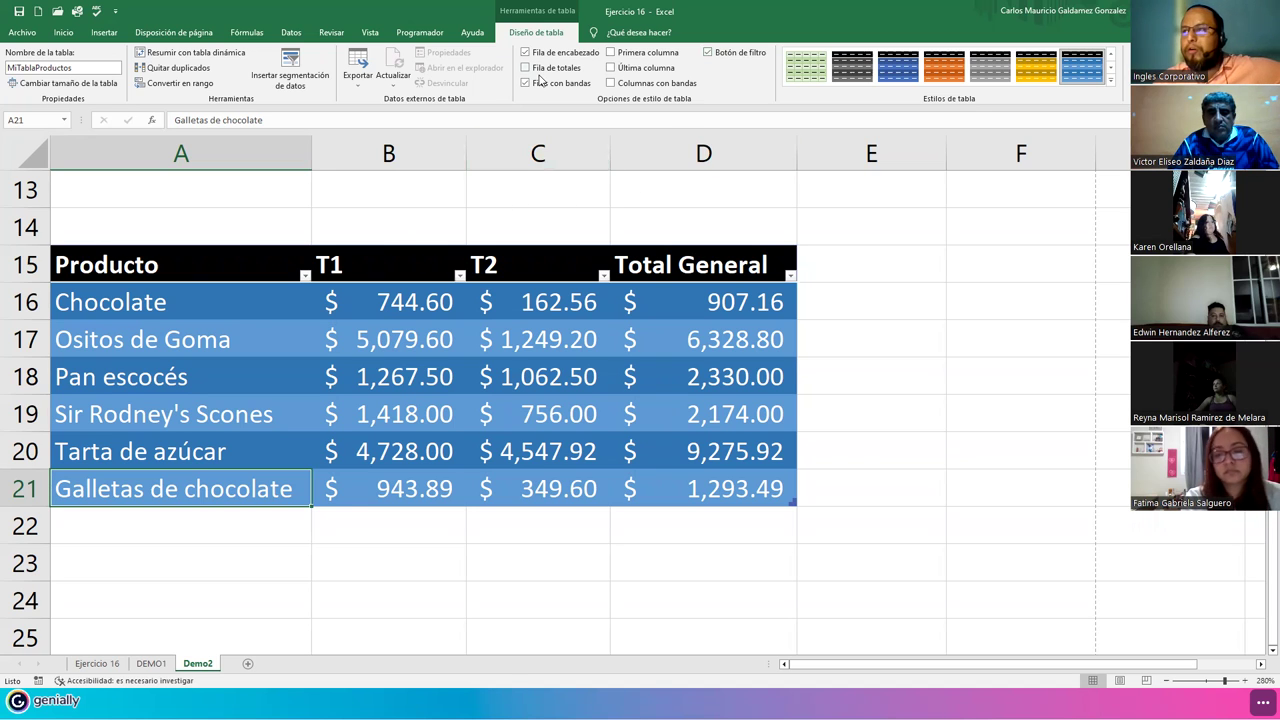
Try the Primera columna emphasis on the table, compare the Producto column with T1, and switch the option back off.
{"action": "left_click", "coordinate": [633, 59]}
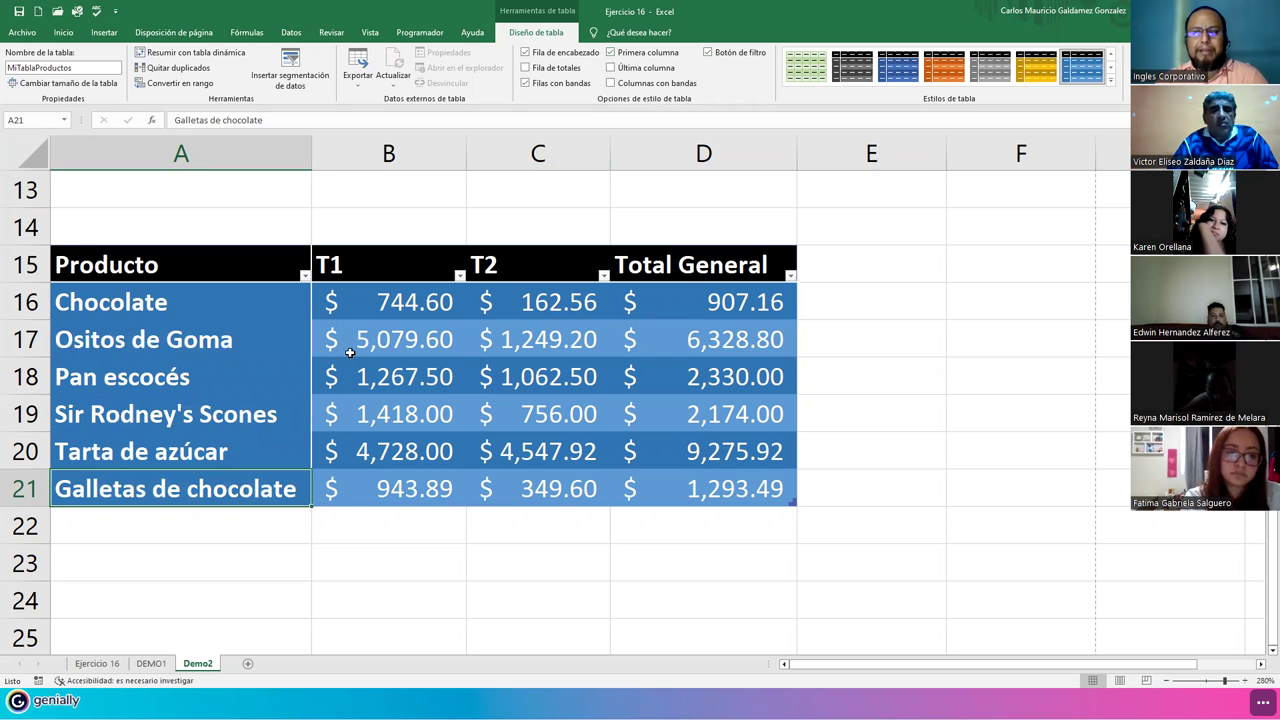
{"action": "left_click", "coordinate": [252, 402]}
{"action": "left_click", "coordinate": [394, 314]}
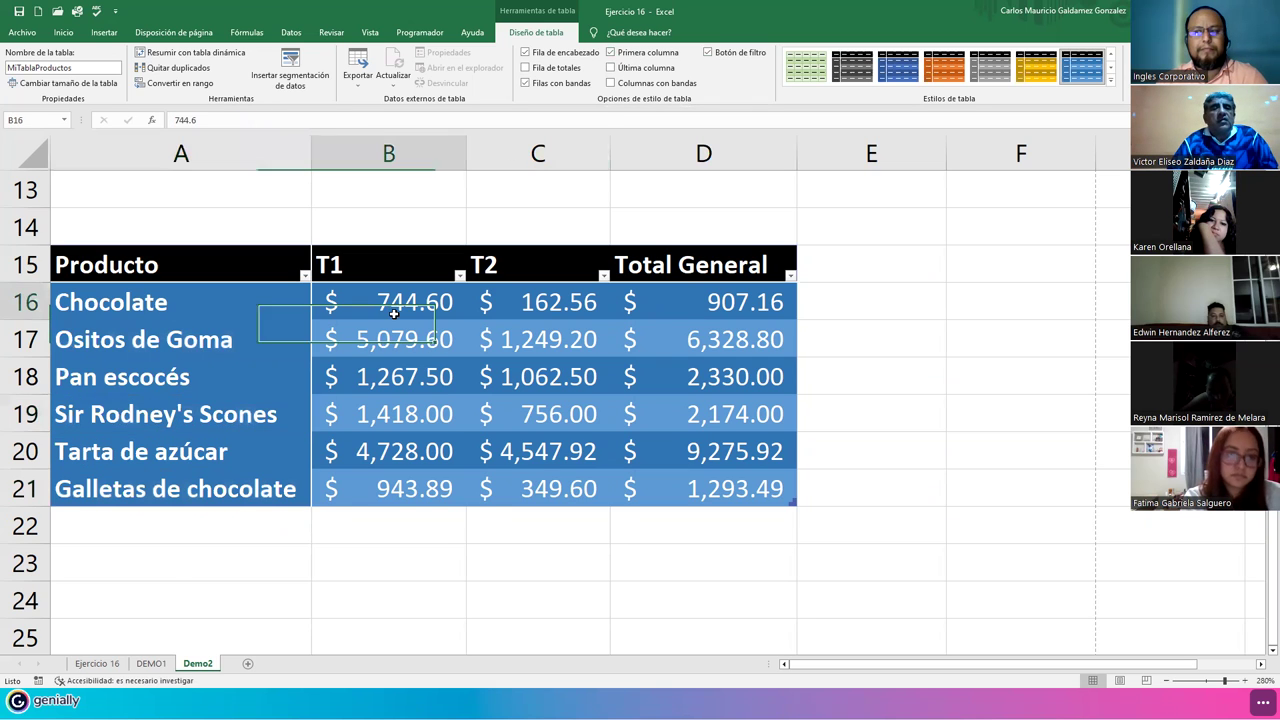
{"action": "left_click_drag", "start_coordinate": [174, 271], "coordinate": [195, 380]}
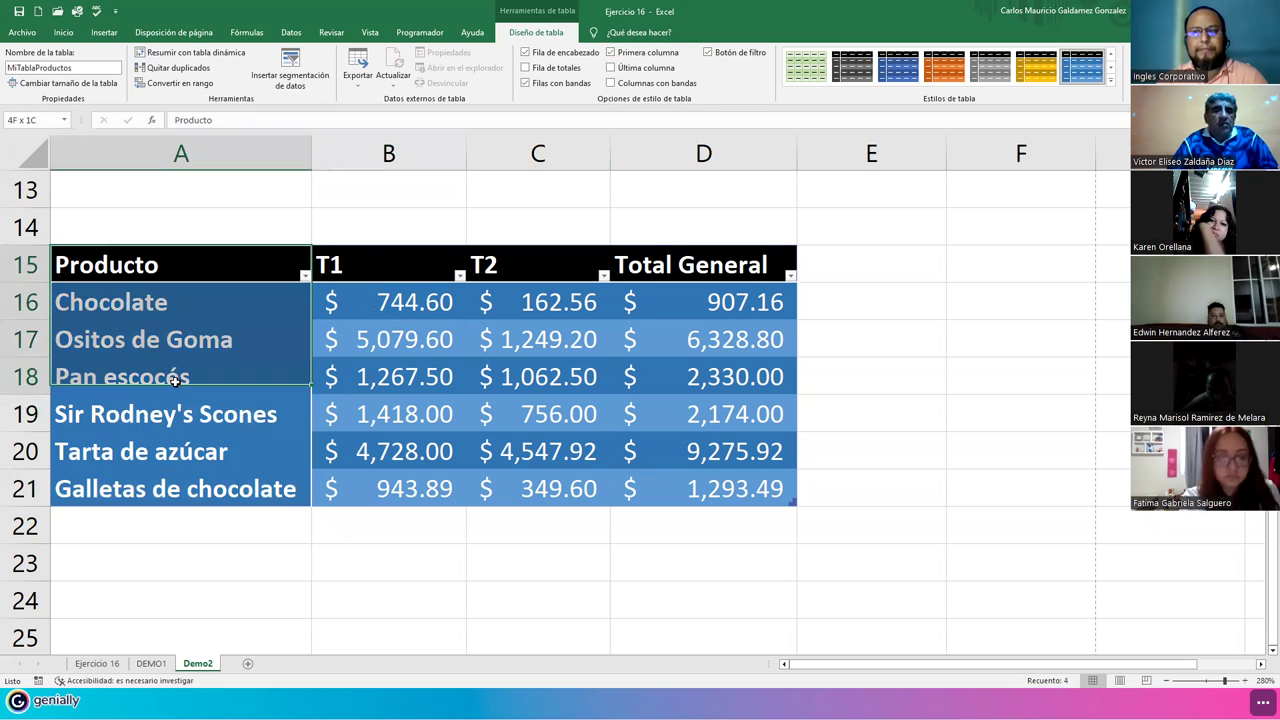
{"action": "left_click", "coordinate": [197, 400]}
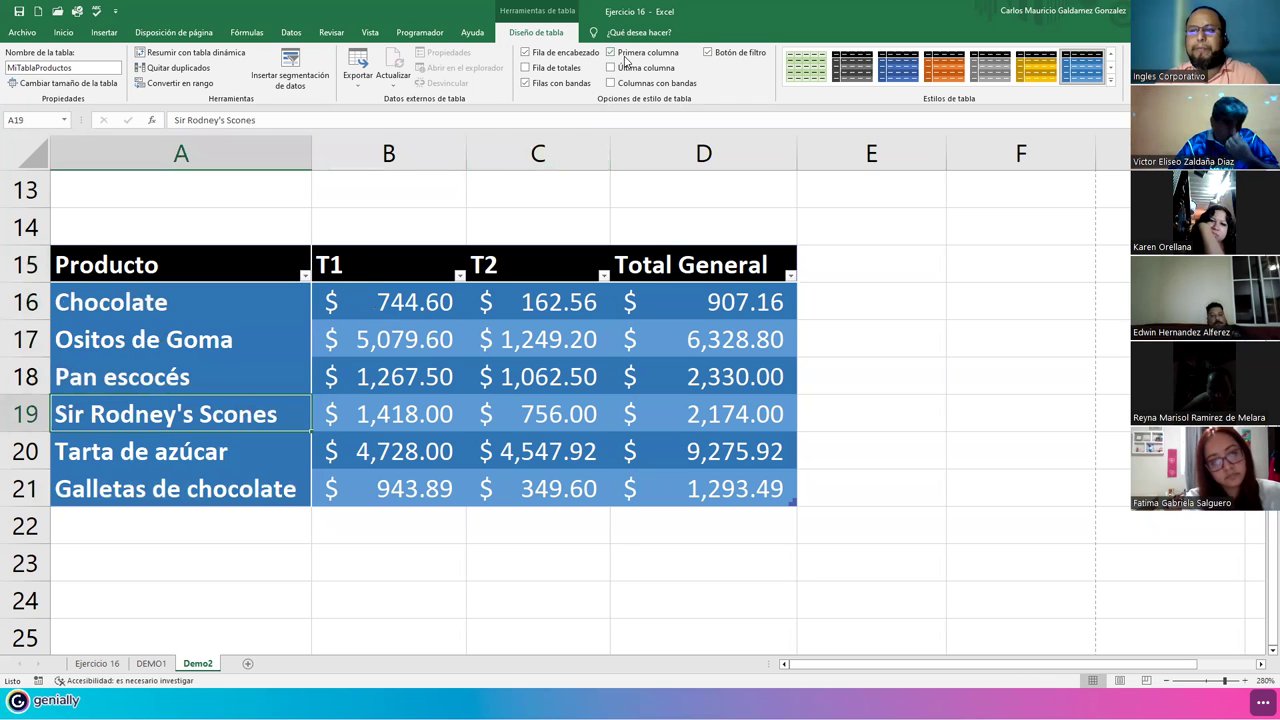
{"action": "left_click", "coordinate": [621, 53]}
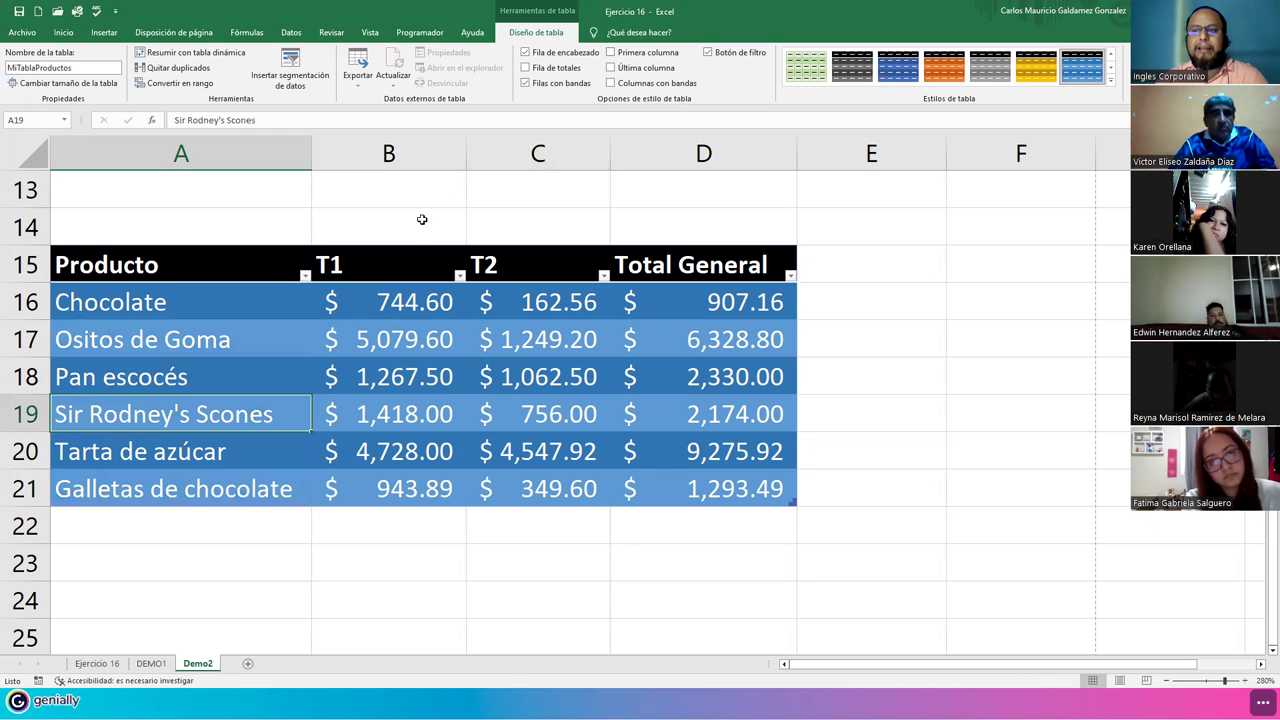
Try the Última columna emphasis together with Primera columna on the table, and switch both options back off.
{"action": "left_click", "coordinate": [623, 68]}
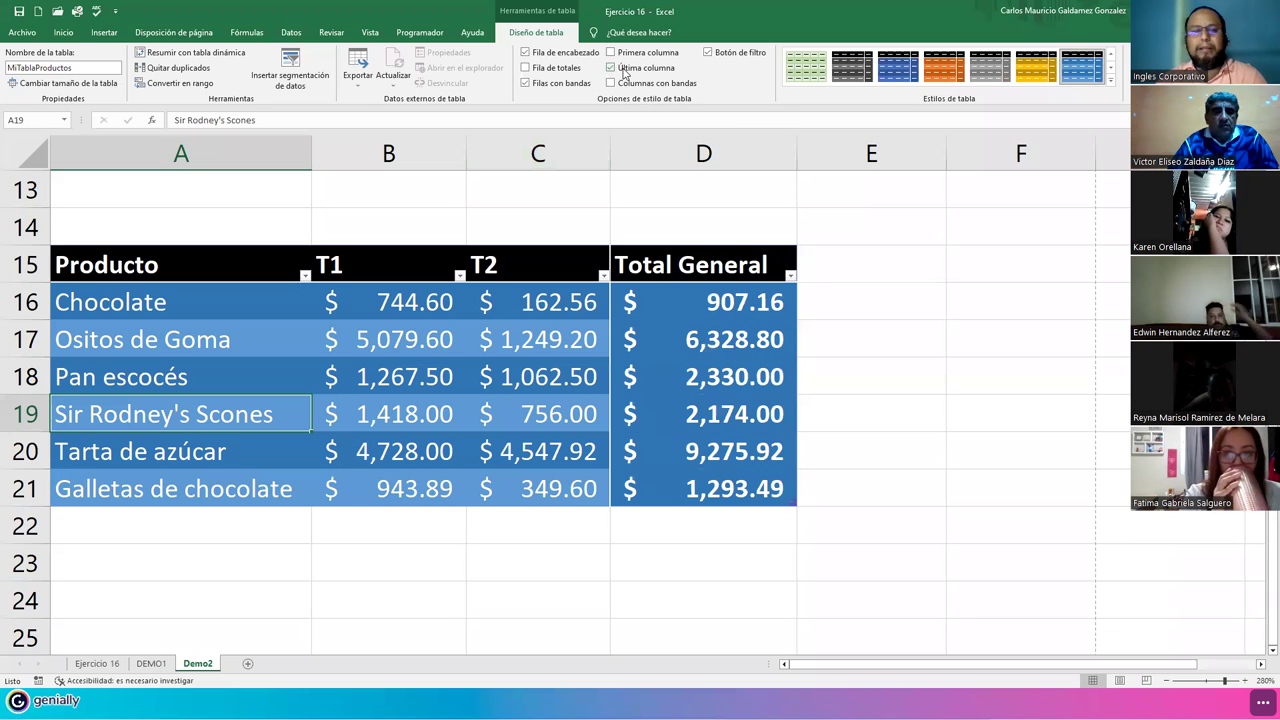
{"action": "left_click", "coordinate": [637, 55]}
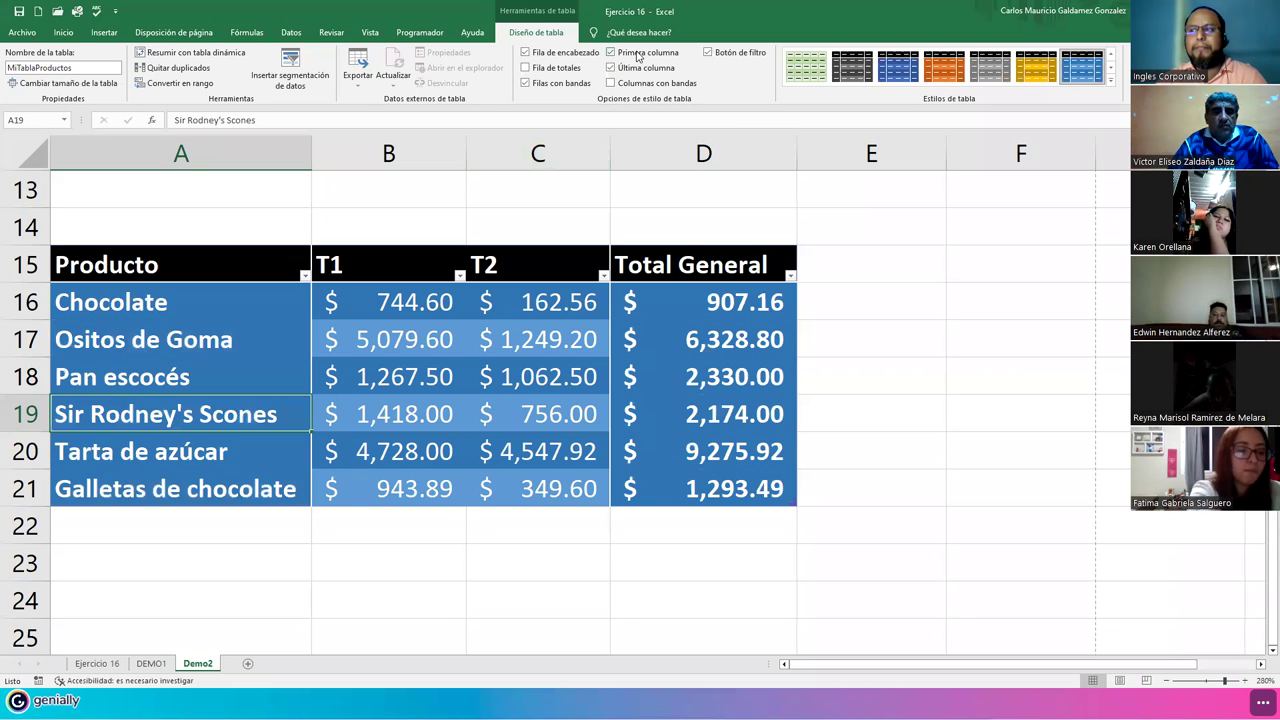
{"action": "left_click", "coordinate": [637, 54]}
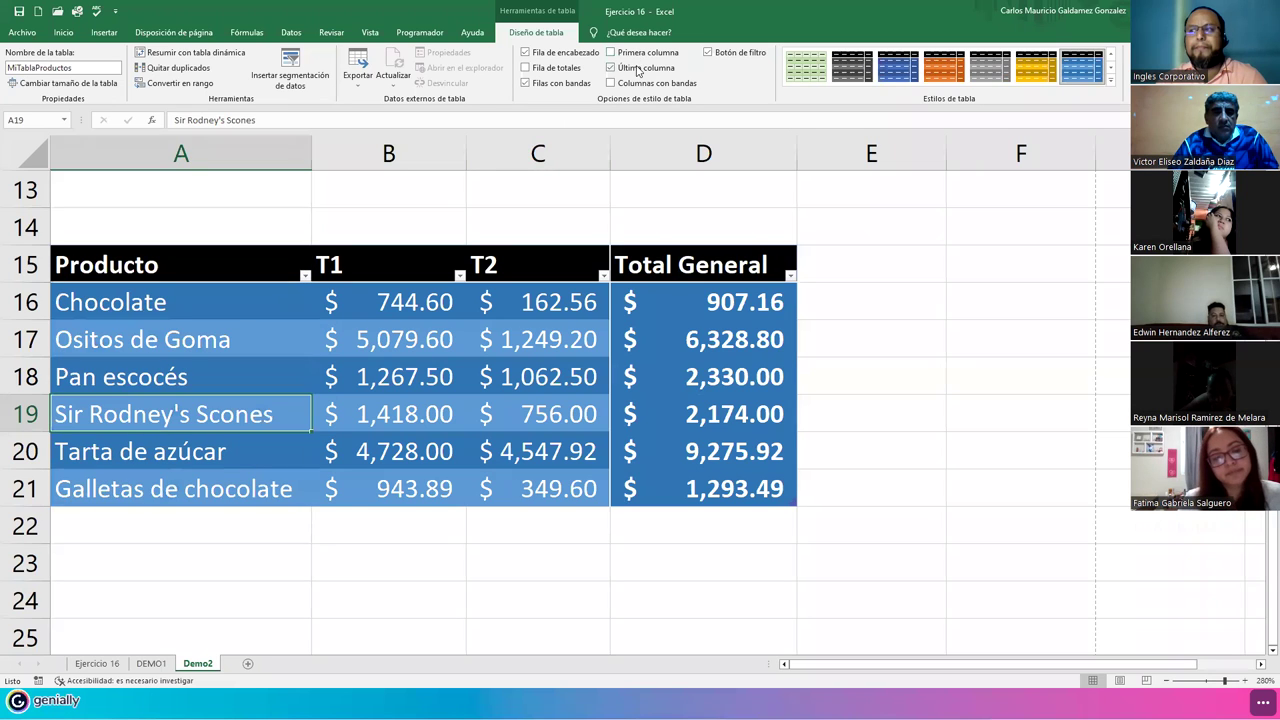
{"action": "left_click", "coordinate": [638, 68]}
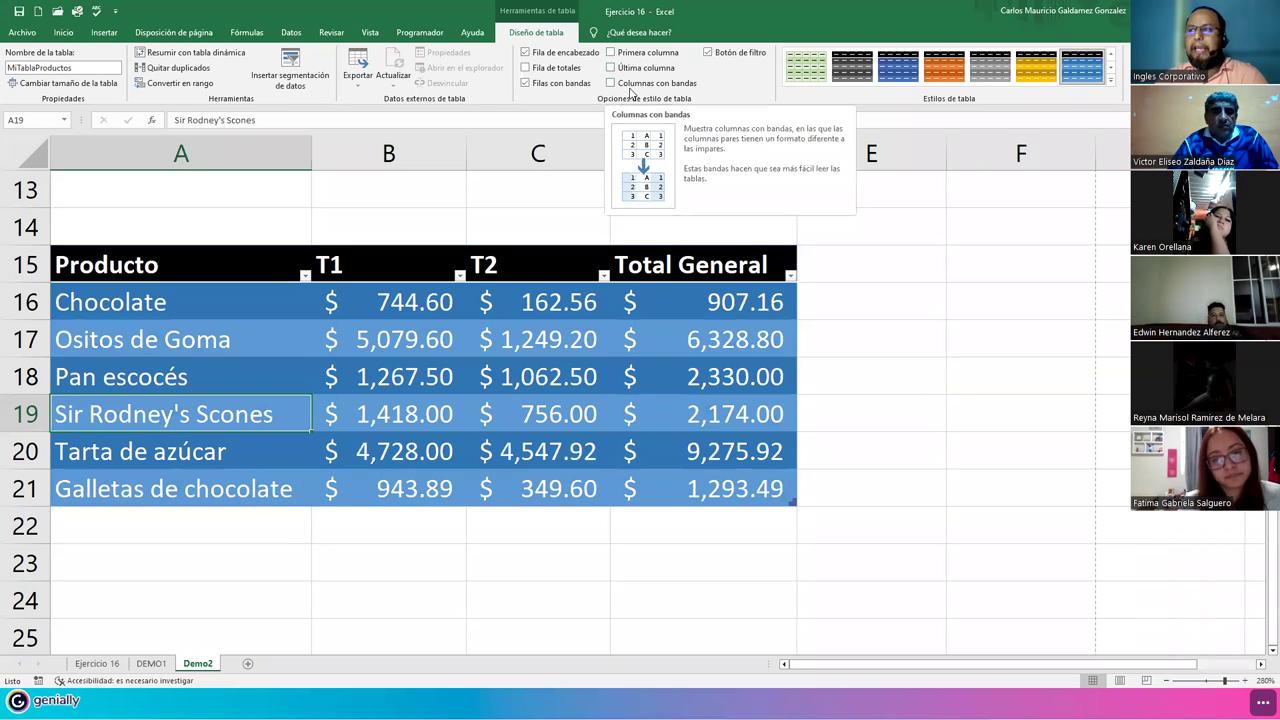
Try the Columnas con bandas option on the table and switch it back off.
{"action": "left_click", "coordinate": [631, 91]}
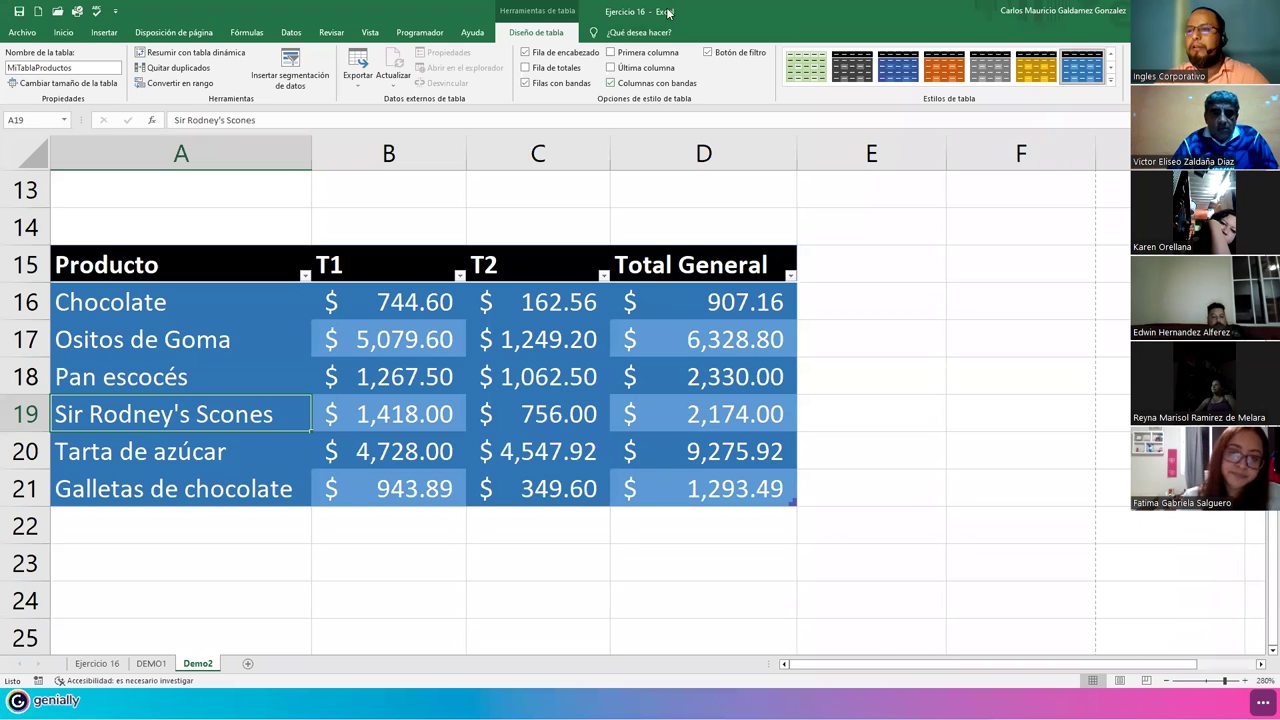
{"action": "left_click", "coordinate": [277, 368]}
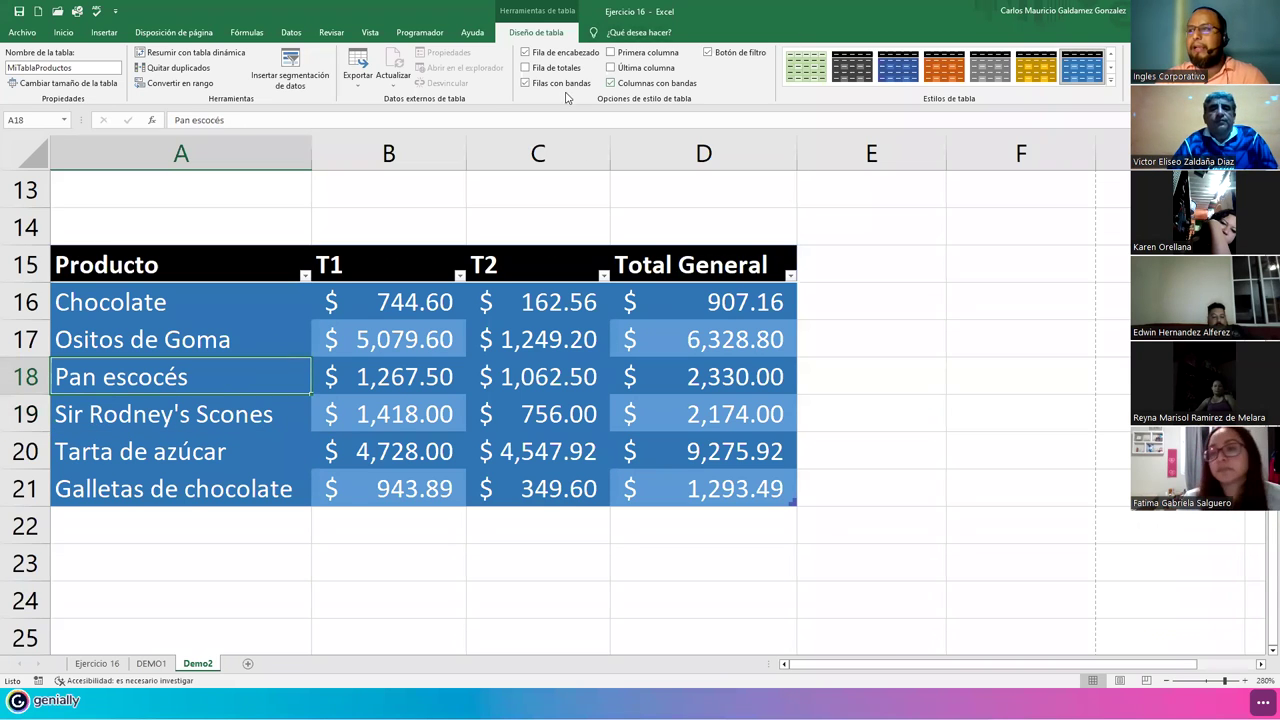
{"action": "left_click", "coordinate": [610, 83]}
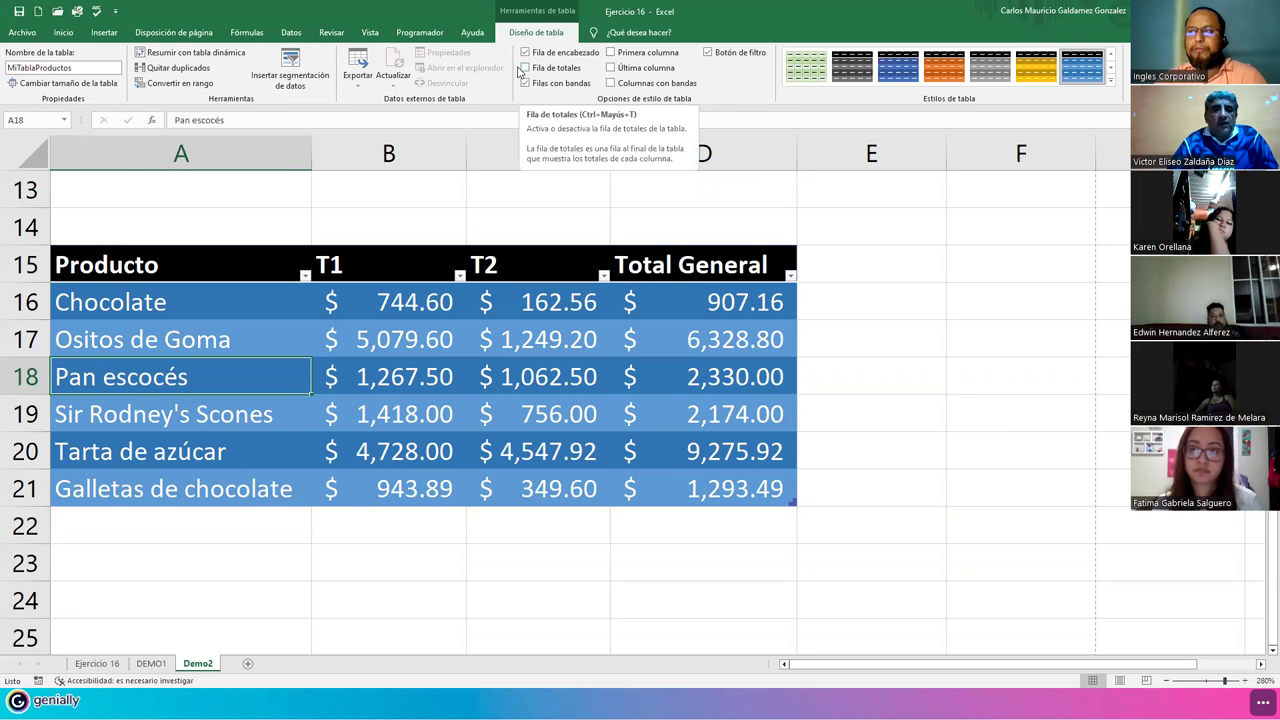
Add a total row to the table with Suma as the Total General function, and go through its cells B22 to D22.
{"action": "left_click", "coordinate": [430, 350]}
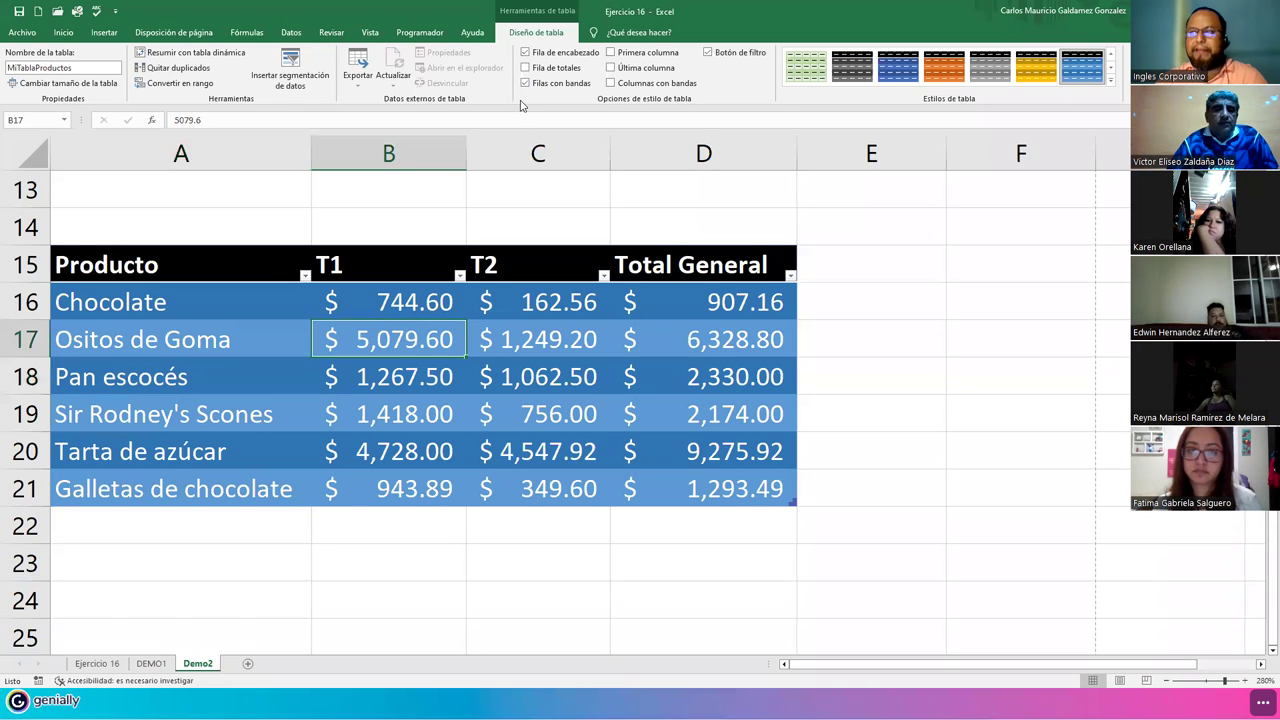
{"action": "left_click", "coordinate": [525, 68]}
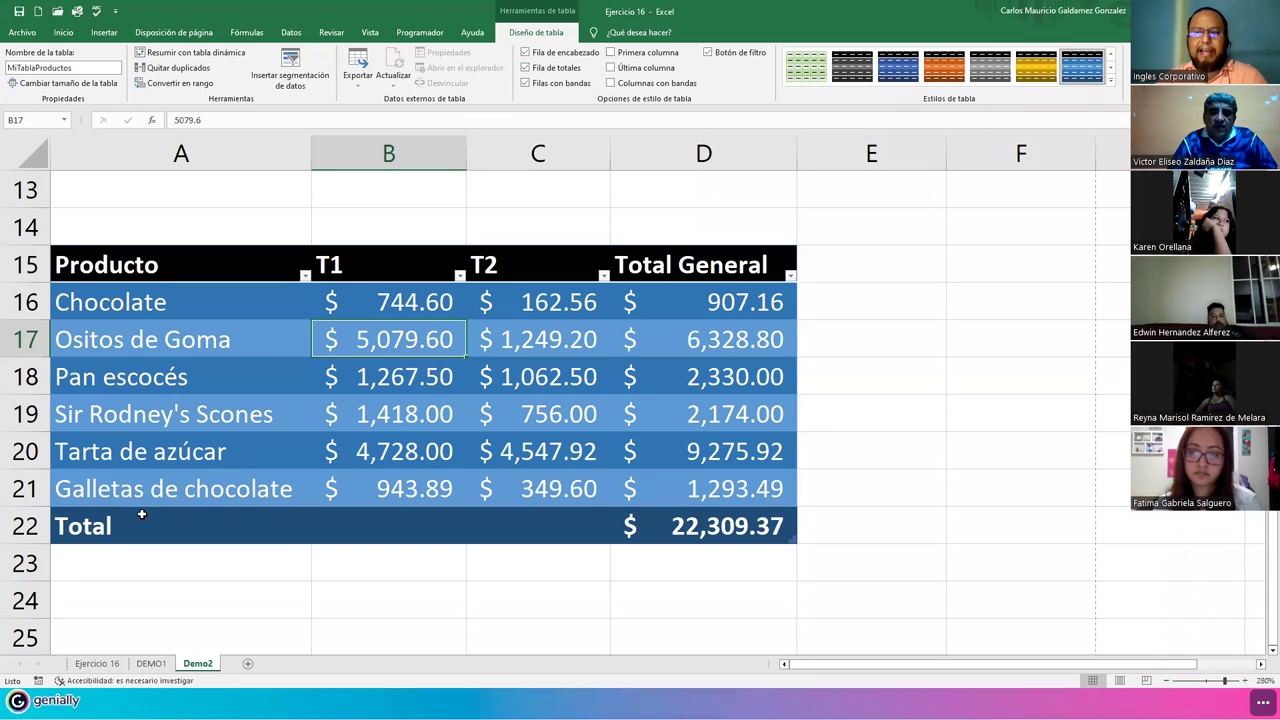
{"action": "left_click", "coordinate": [420, 526]}
{"action": "left_click", "coordinate": [525, 527]}
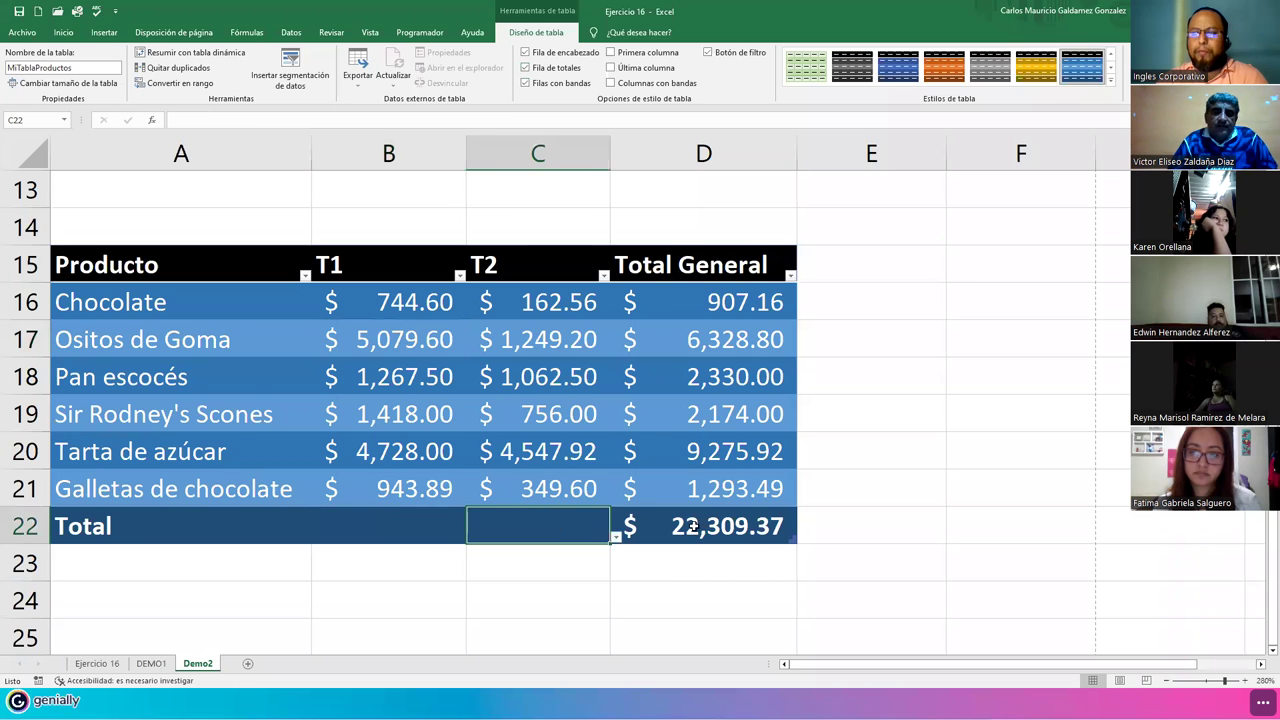
{"action": "left_click", "coordinate": [700, 527]}
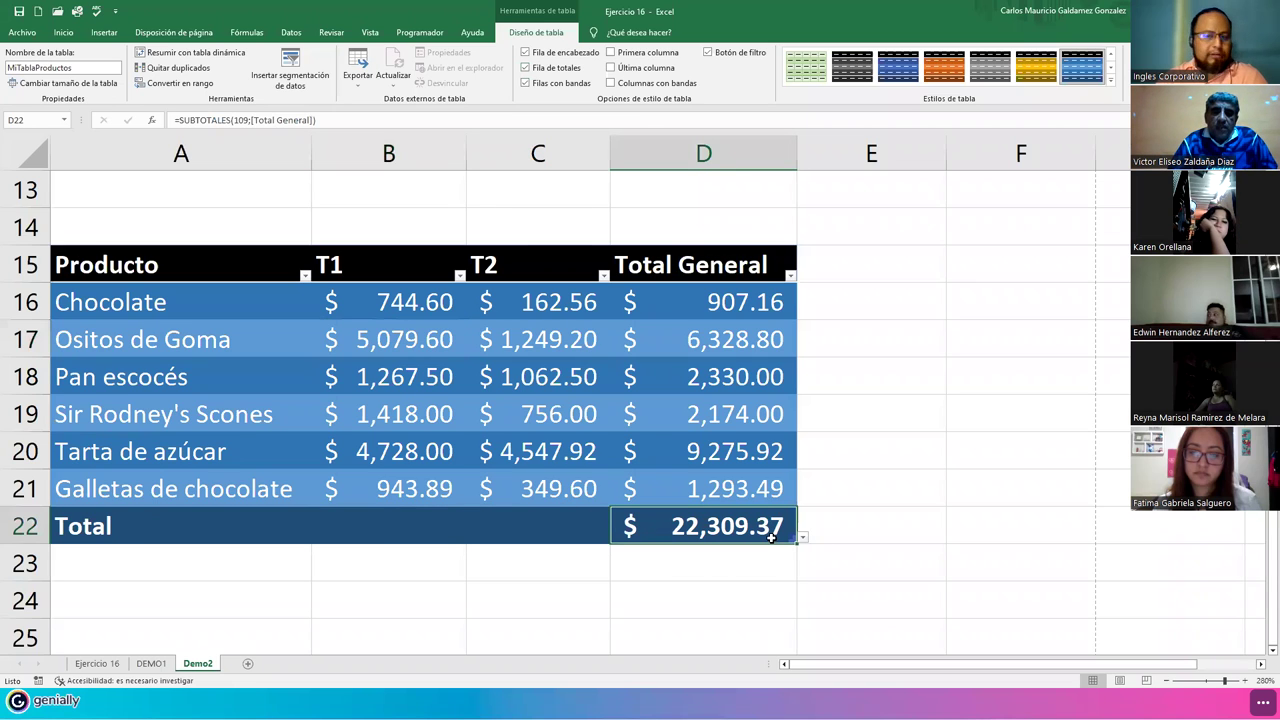
{"action": "left_click", "coordinate": [805, 540]}
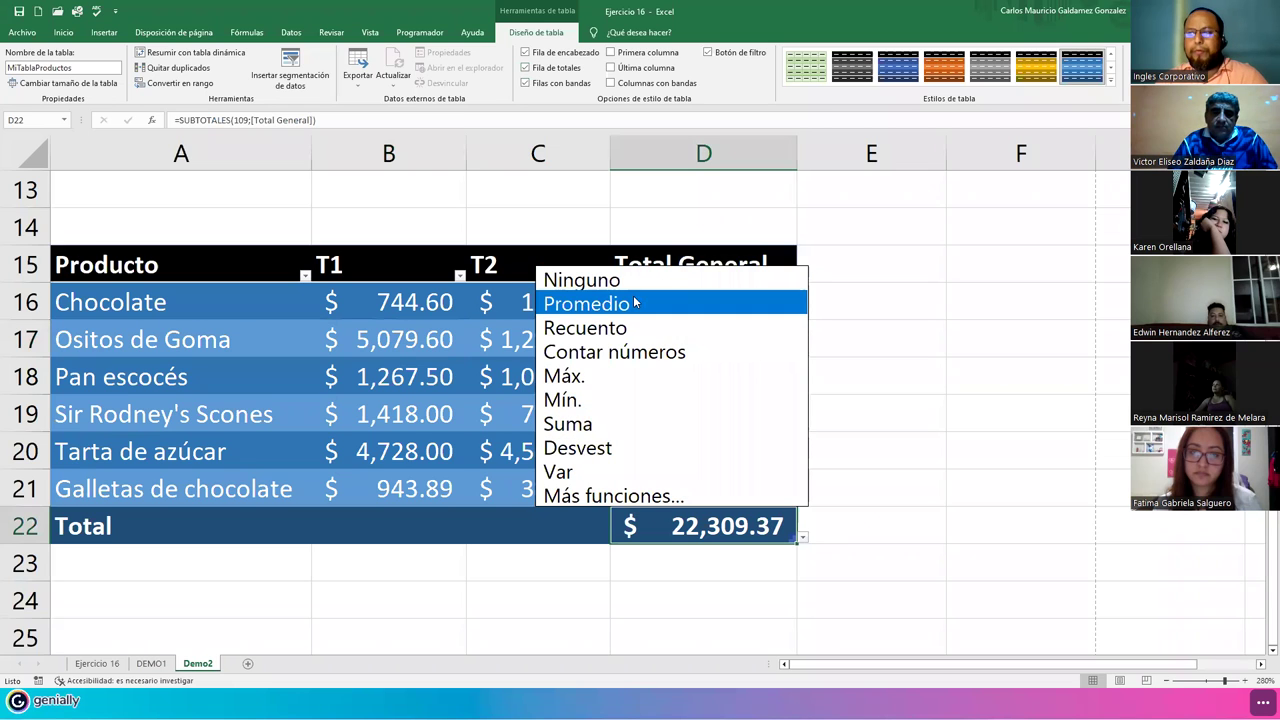
{"action": "left_click", "coordinate": [610, 427]}
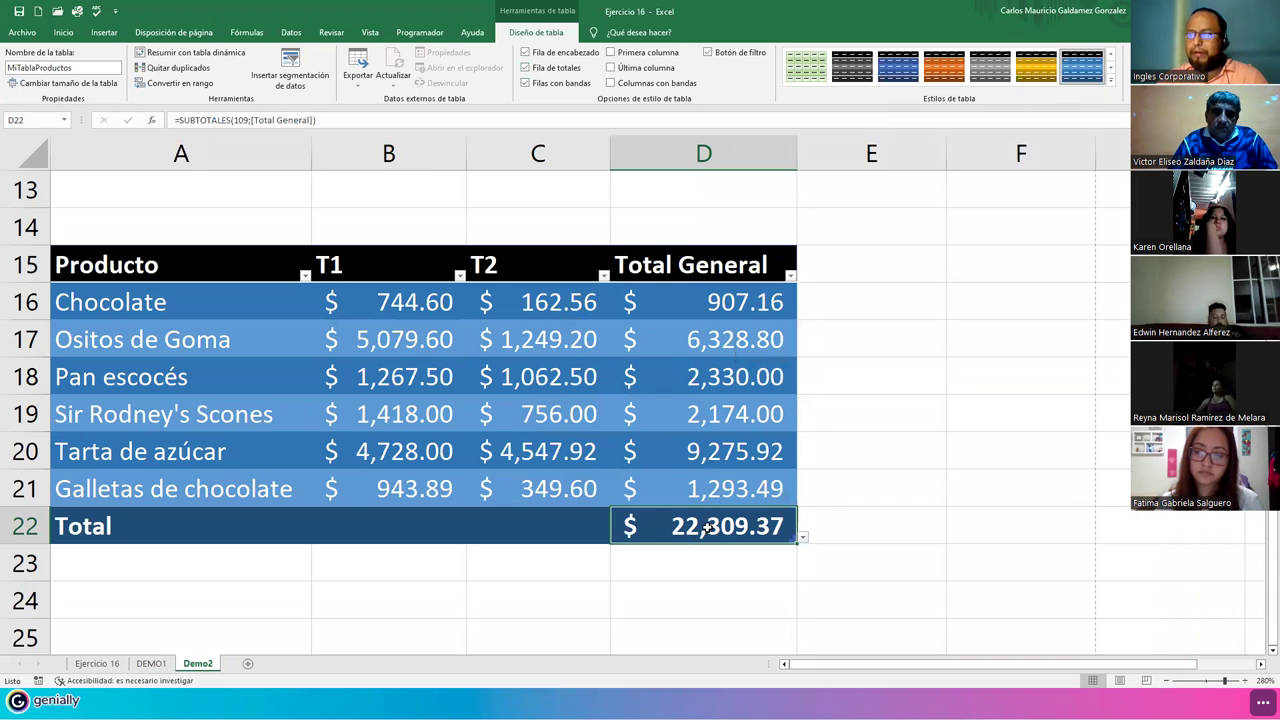
Try Promedio as the Total General function in D22 and compare it with the average of D16:D21.
{"action": "left_click", "coordinate": [802, 537]}
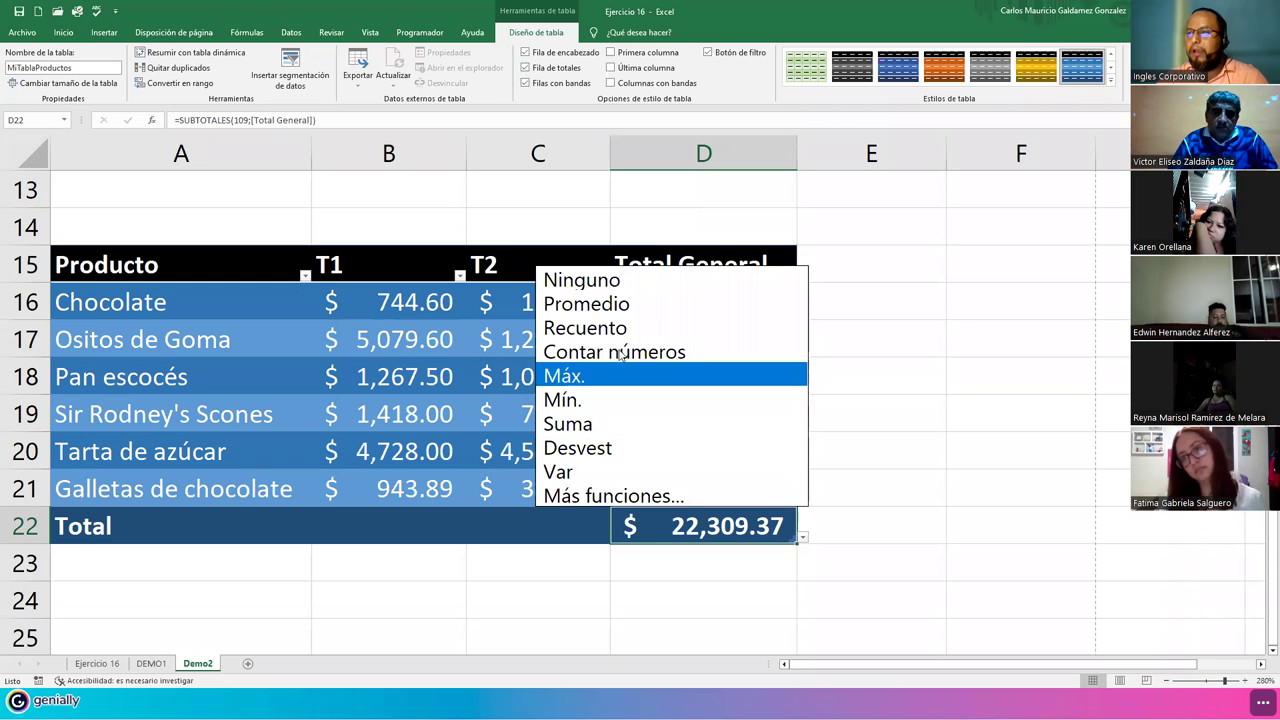
{"action": "left_click", "coordinate": [612, 304]}
{"action": "left_click_drag", "start_coordinate": [691, 314], "coordinate": [692, 487]}
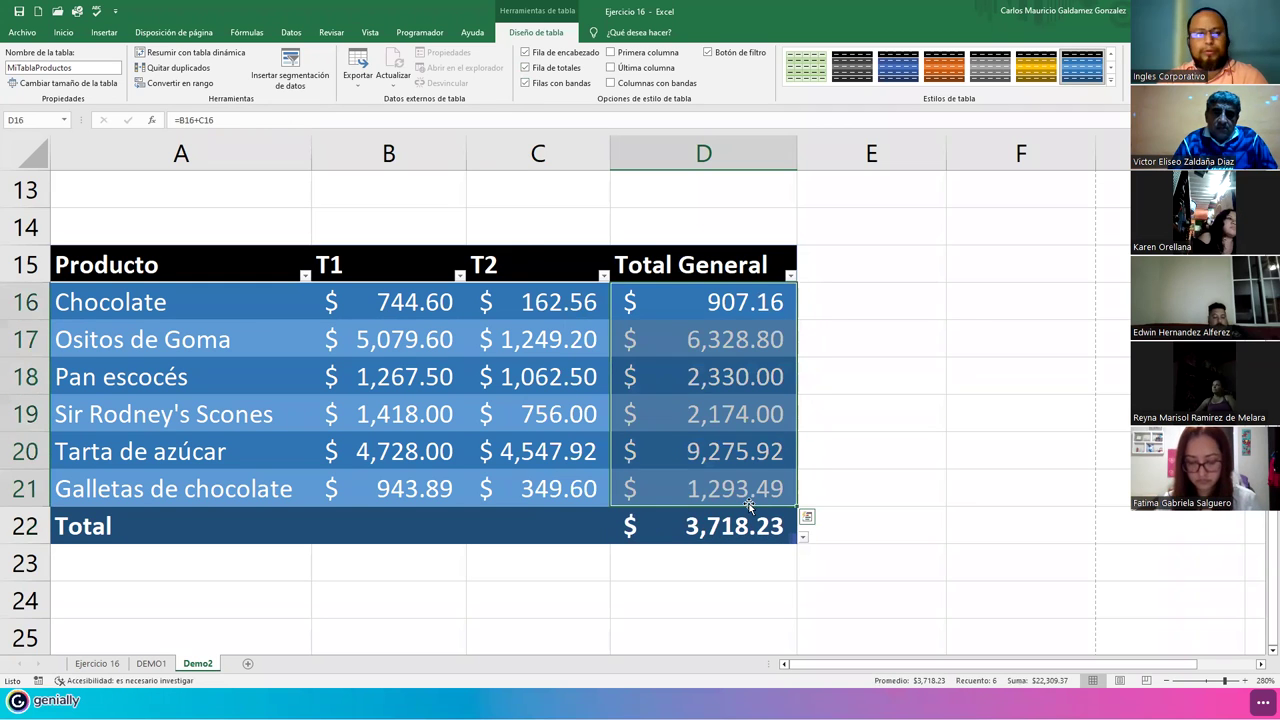
Try Recuento and Contar números as the Total General function in D22.
{"action": "left_click", "coordinate": [703, 528]}
{"action": "left_click", "coordinate": [802, 537]}
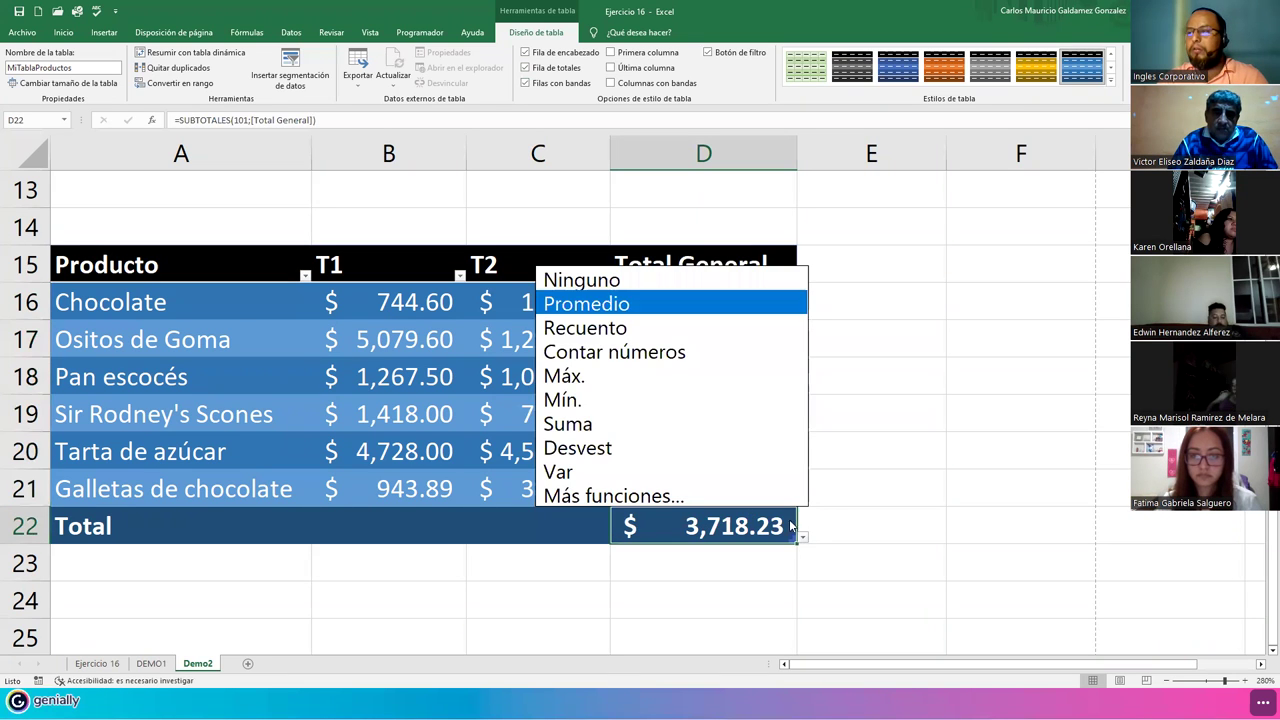
{"action": "left_click", "coordinate": [590, 330]}
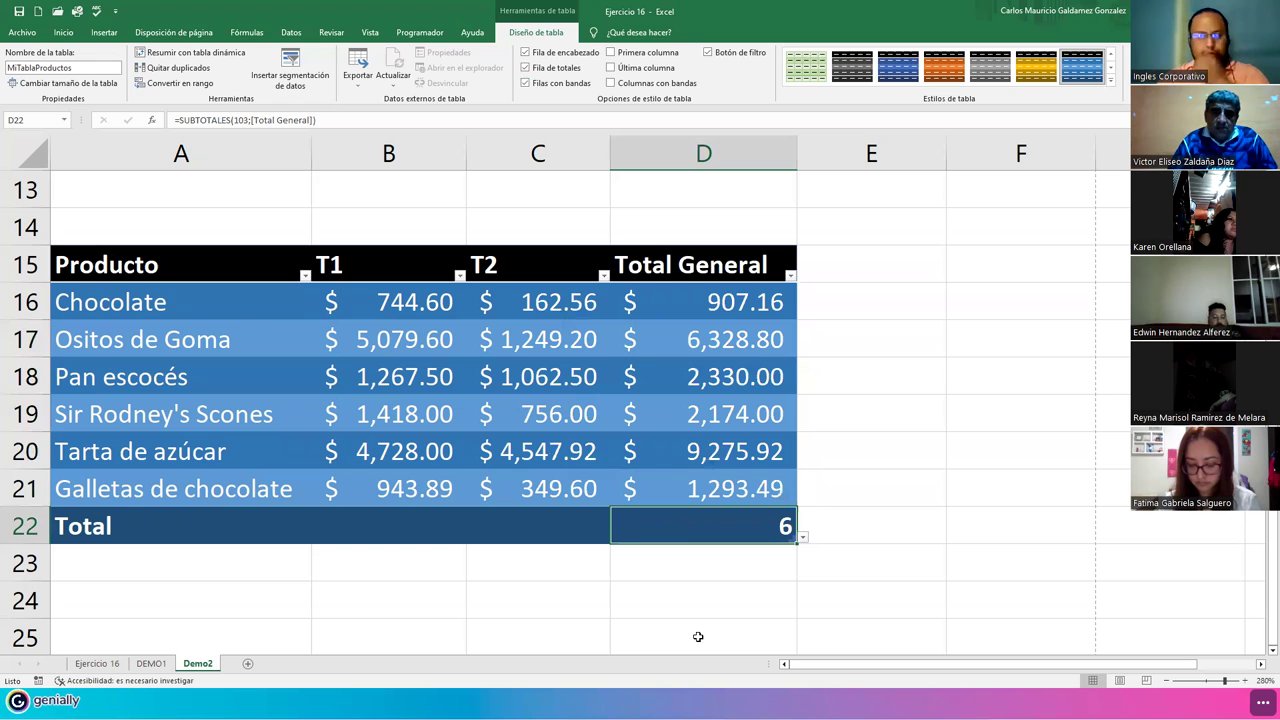
{"action": "left_click", "coordinate": [802, 537]}
{"action": "left_click", "coordinate": [634, 353]}
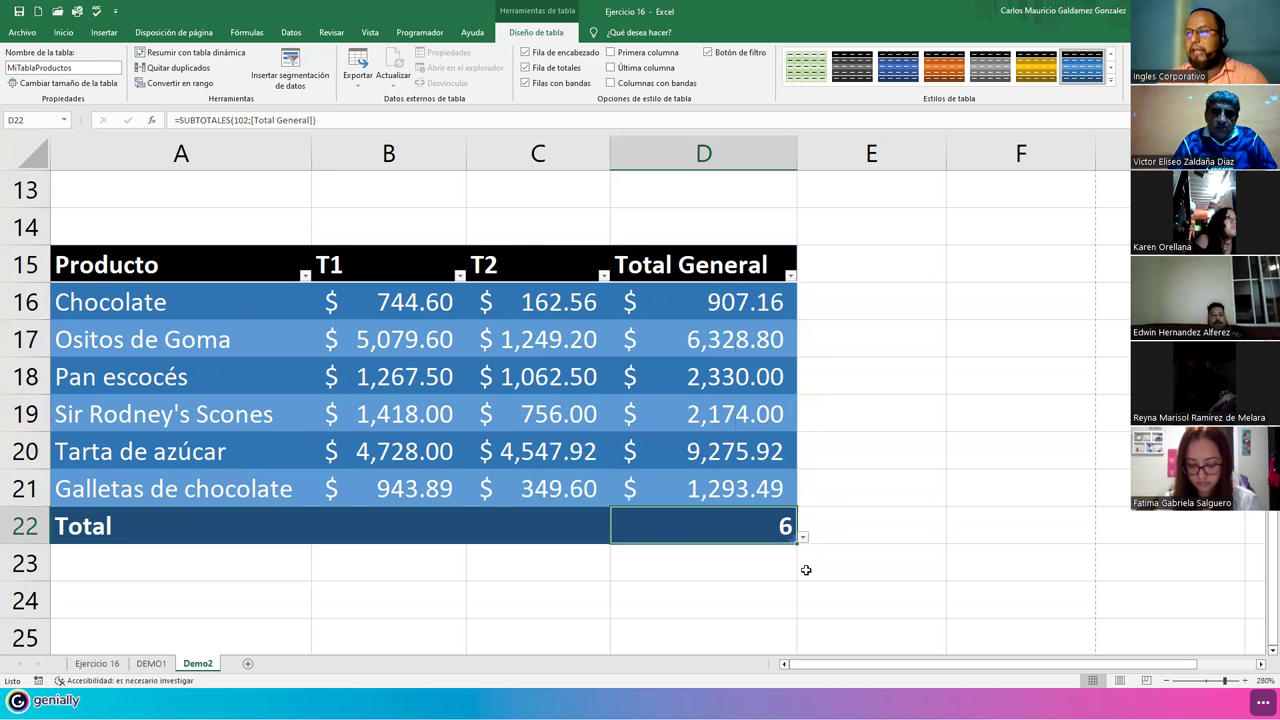
Try Máx. and Mín. as the Total General function in D22, and return it to Suma.
{"action": "left_click", "coordinate": [802, 537]}
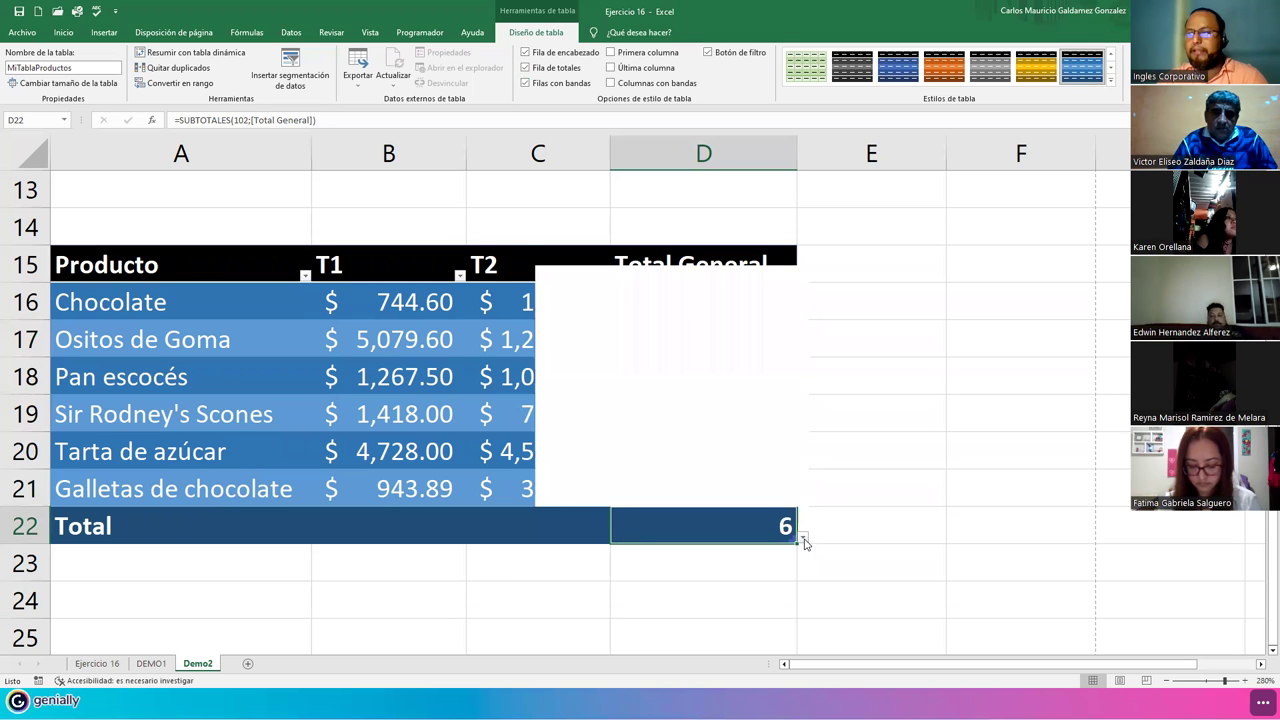
{"action": "left_click", "coordinate": [609, 378]}
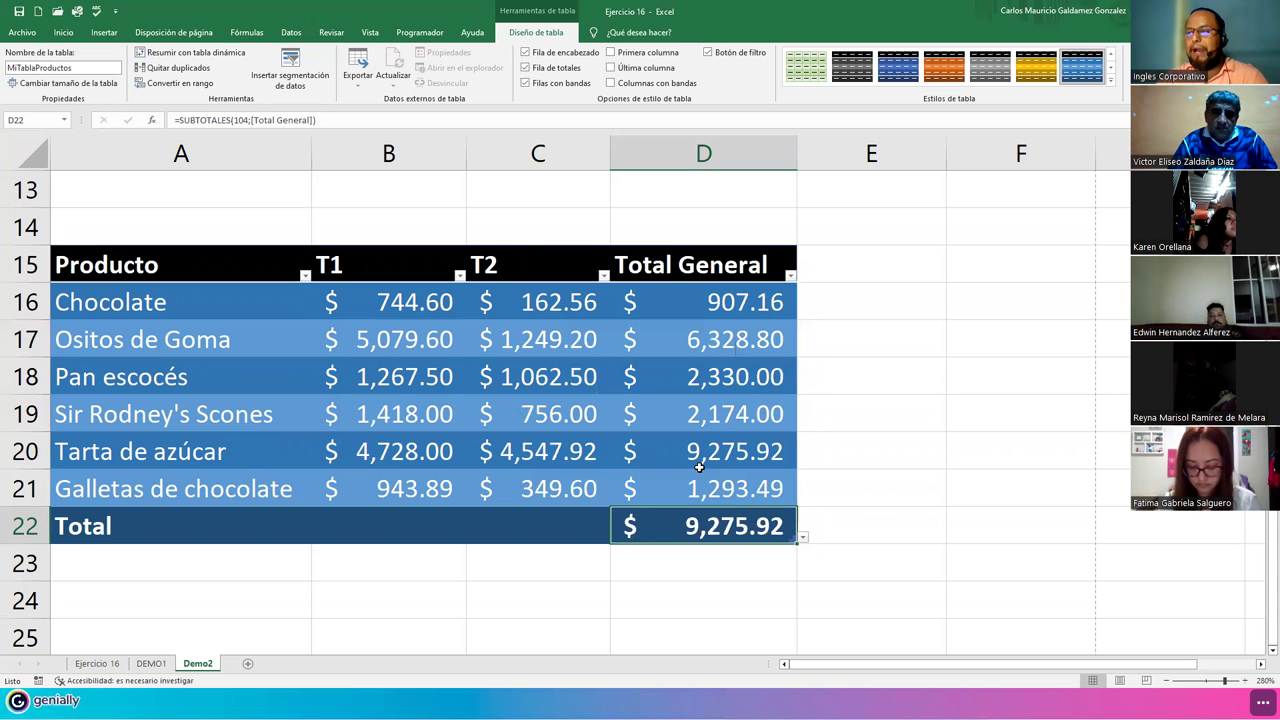
{"action": "left_click", "coordinate": [800, 547]}
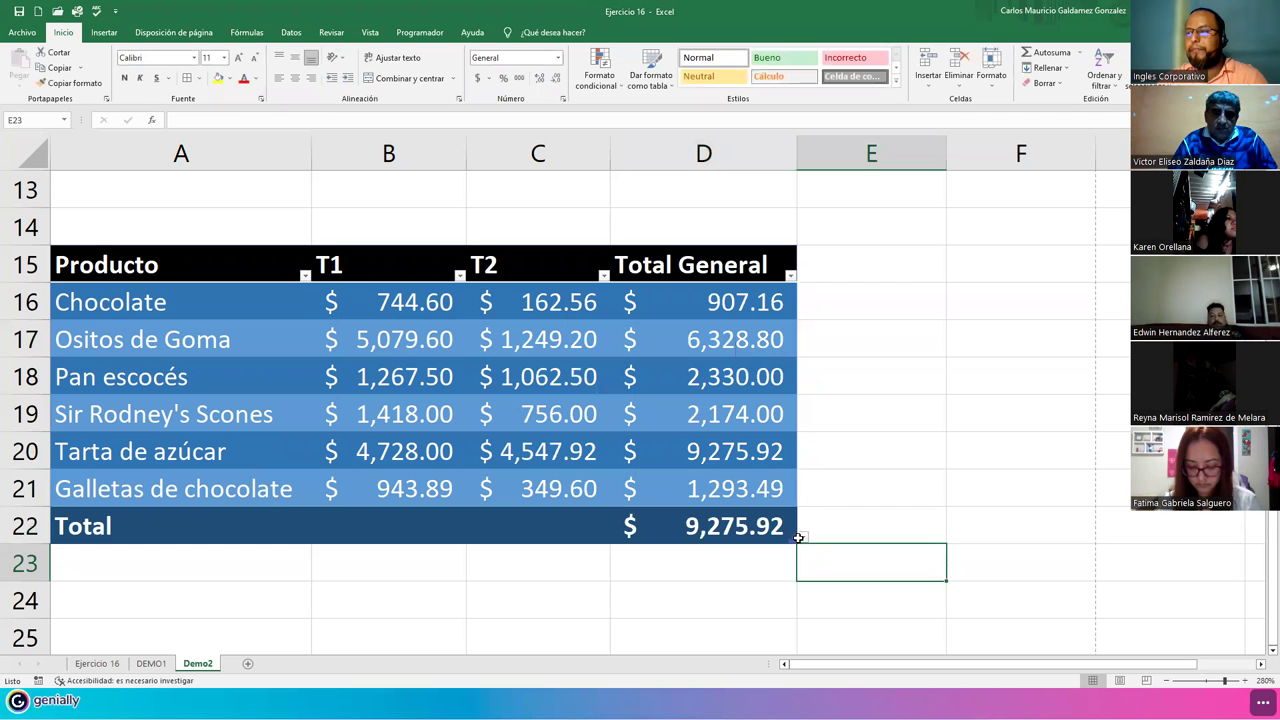
{"action": "left_click", "coordinate": [800, 537]}
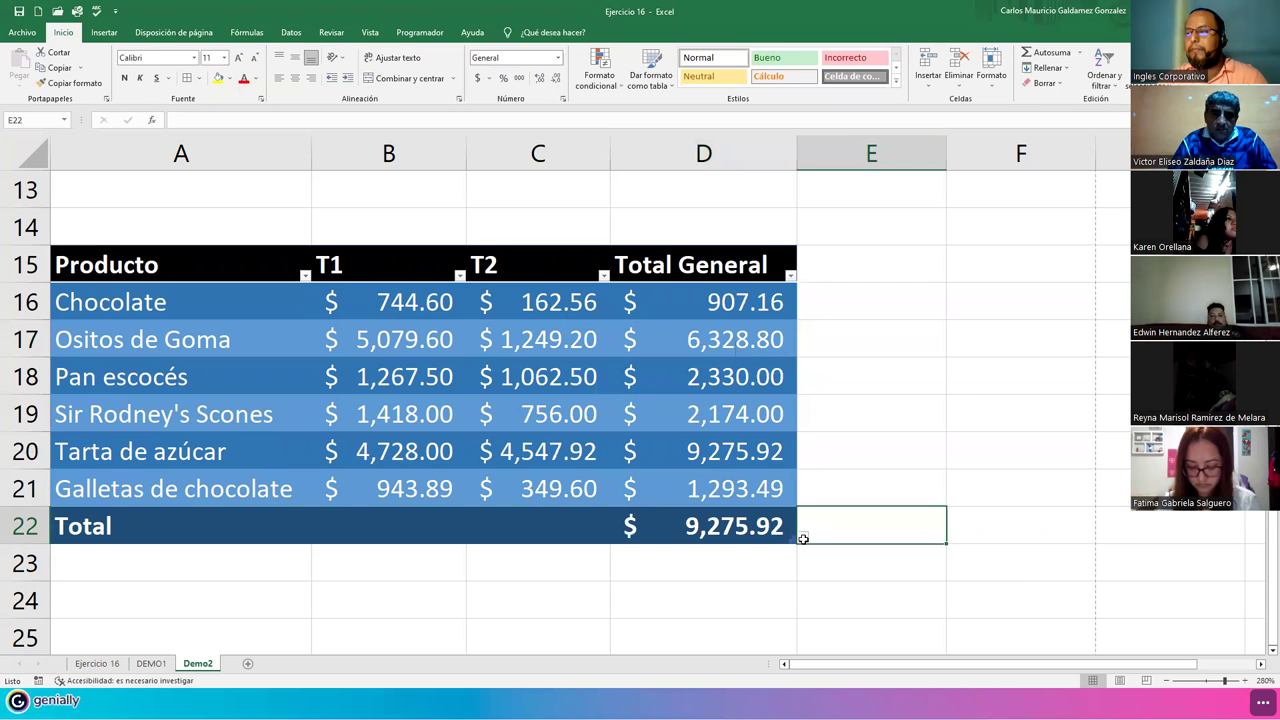
{"action": "left_click", "coordinate": [762, 533]}
{"action": "left_click", "coordinate": [802, 537]}
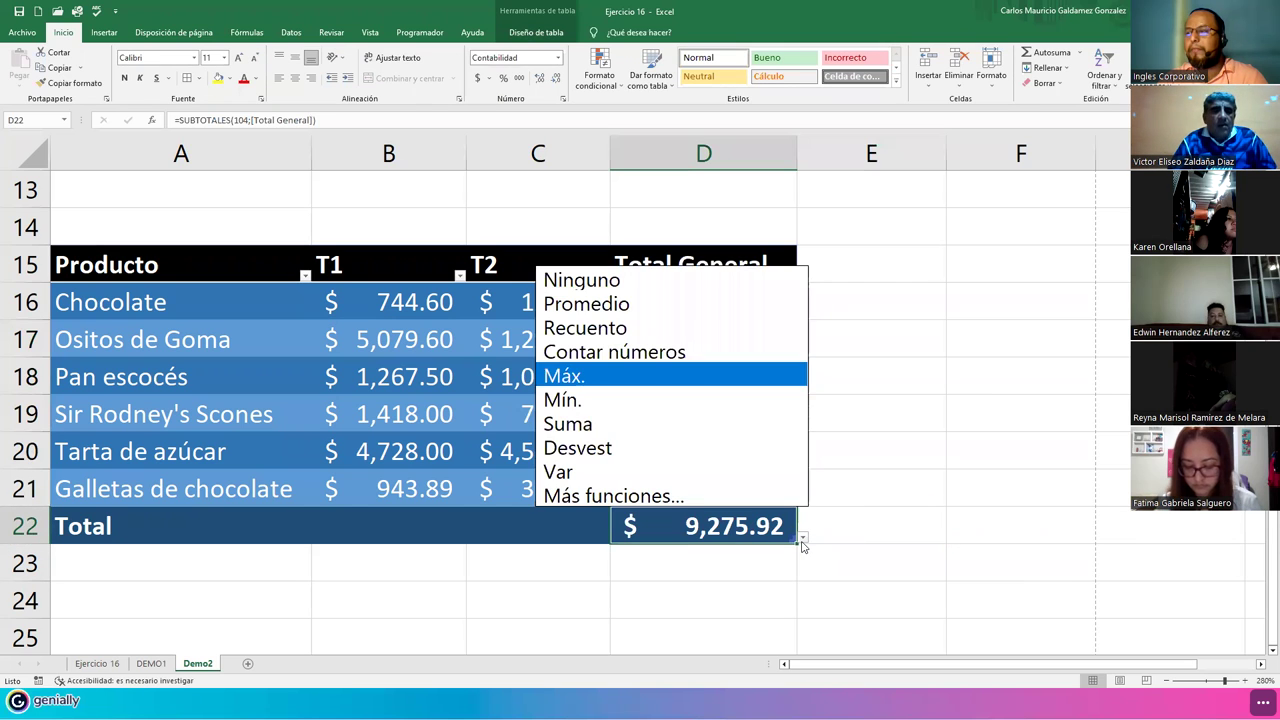
{"action": "left_click", "coordinate": [652, 402]}
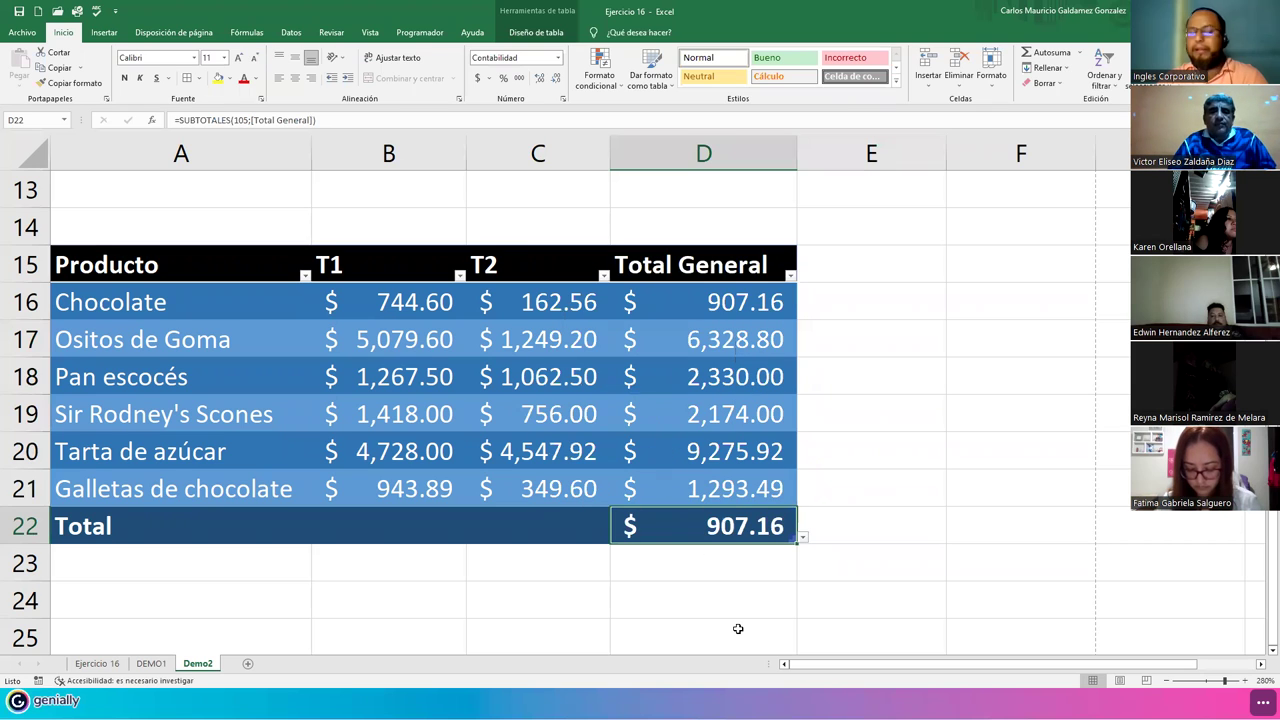
{"action": "left_click", "coordinate": [802, 537]}
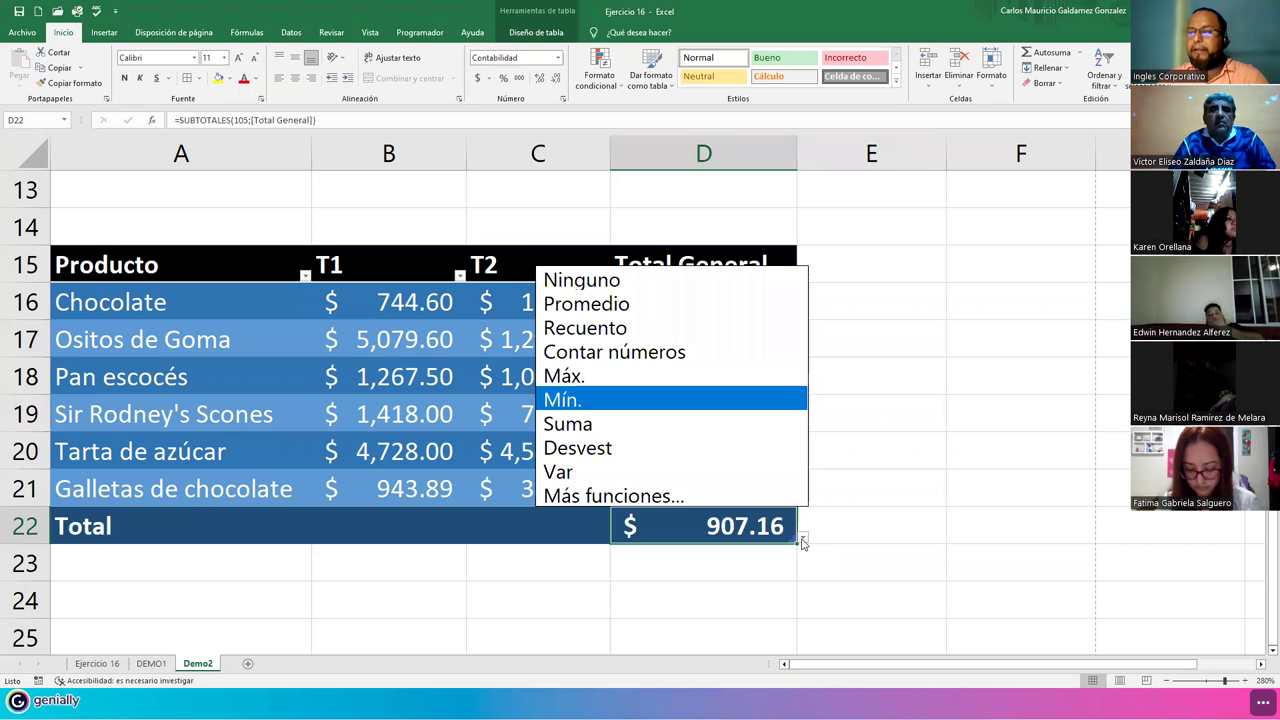
{"action": "left_click", "coordinate": [669, 433]}
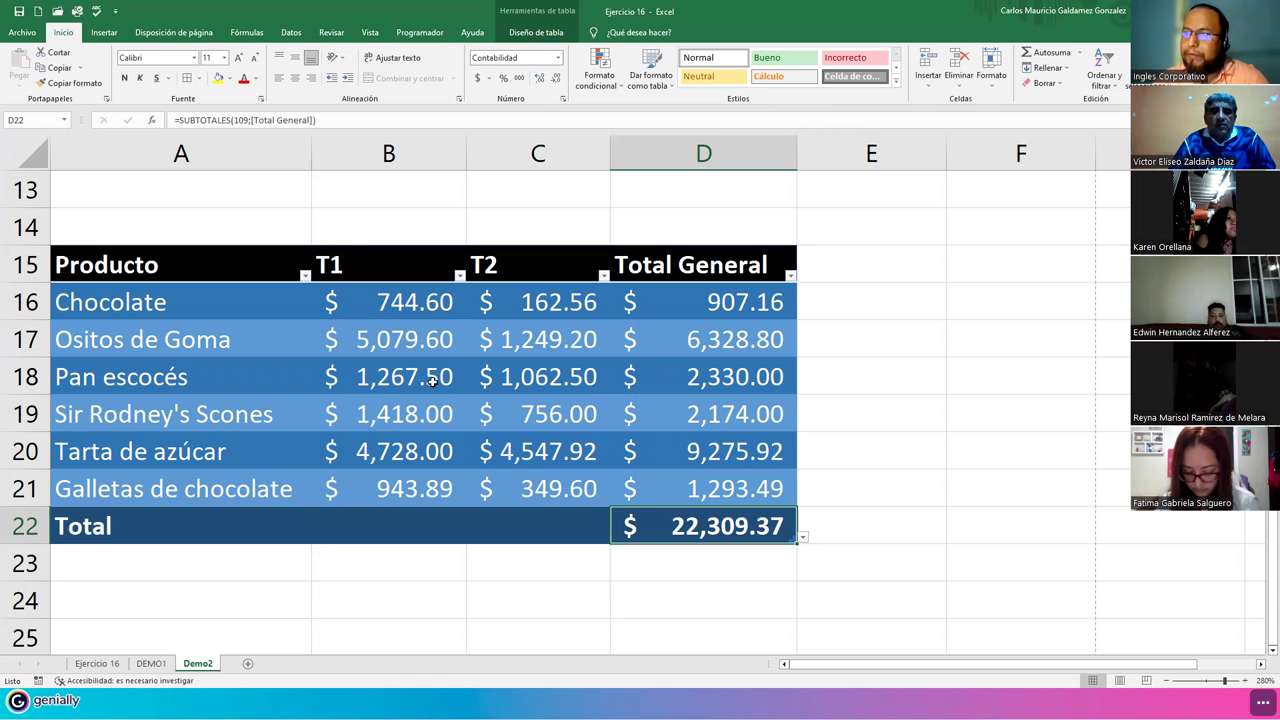
Add Suma totals for T1 and T2 in the total row and check their combined sum against the Total General total.
{"action": "left_click", "coordinate": [404, 523]}
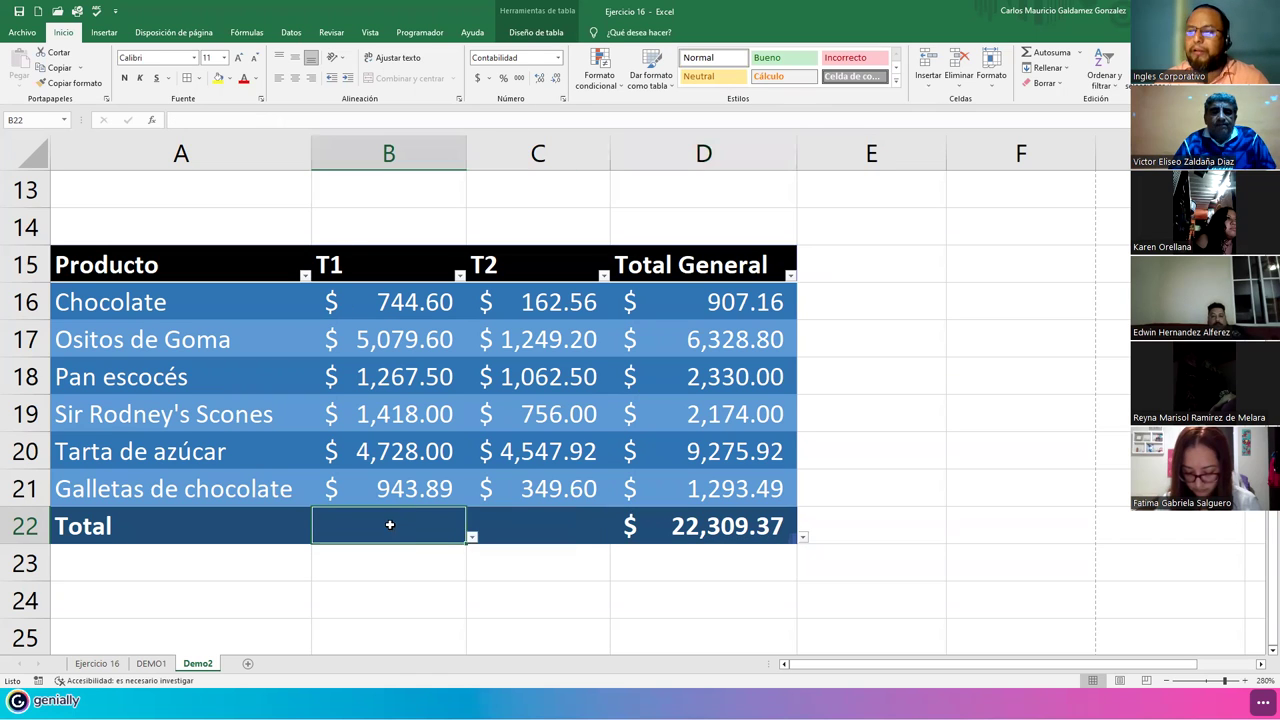
{"action": "left_click", "coordinate": [472, 537]}
{"action": "left_click", "coordinate": [299, 425]}
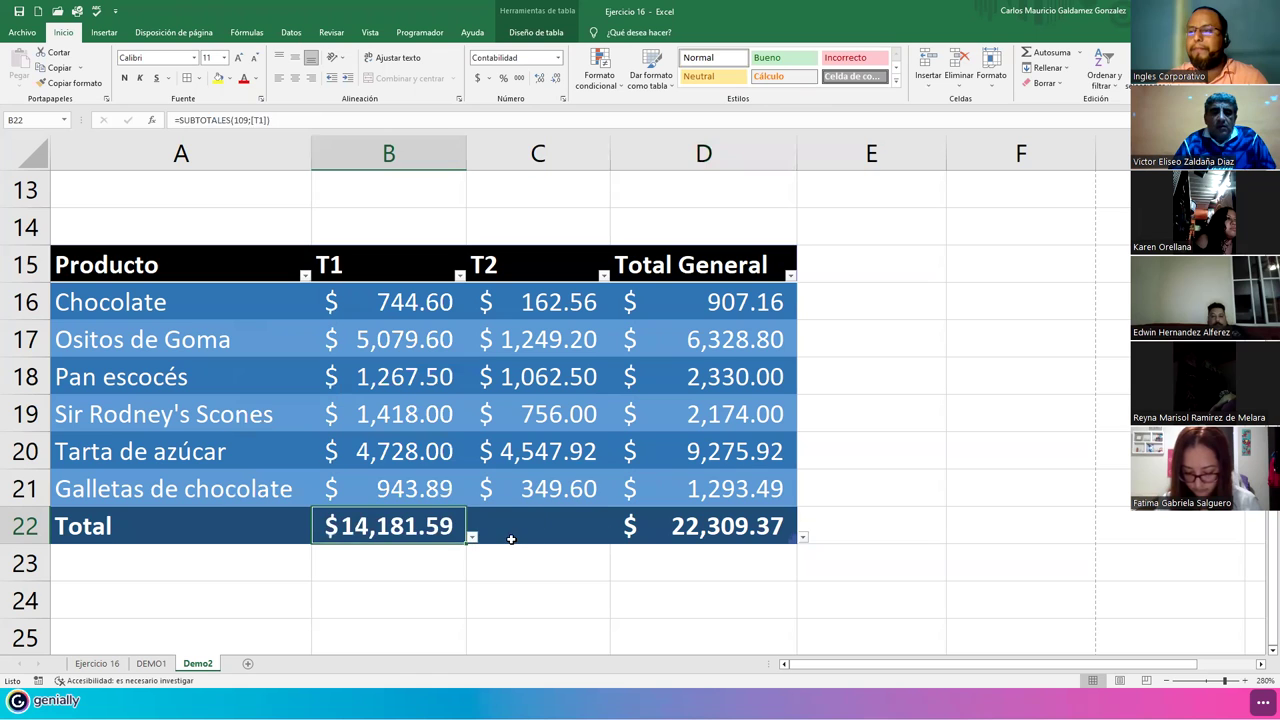
{"action": "left_click", "coordinate": [532, 538]}
{"action": "left_click", "coordinate": [616, 537]}
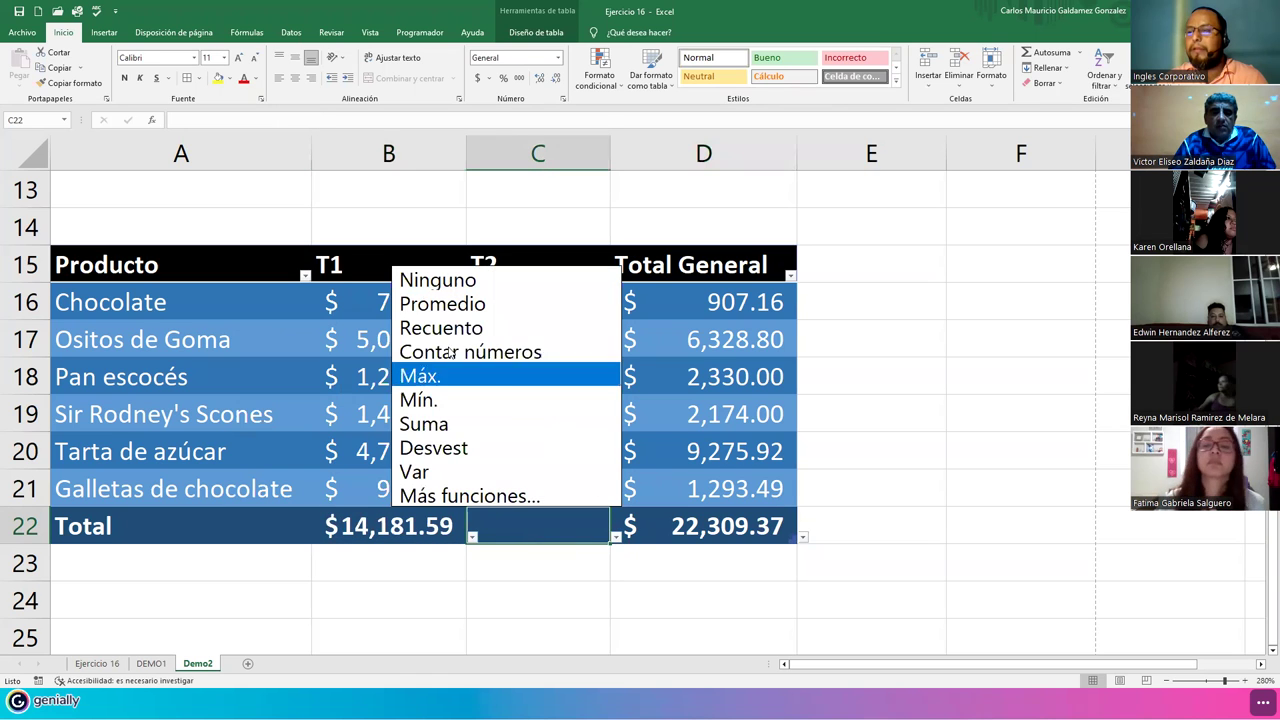
{"action": "left_click", "coordinate": [463, 427]}
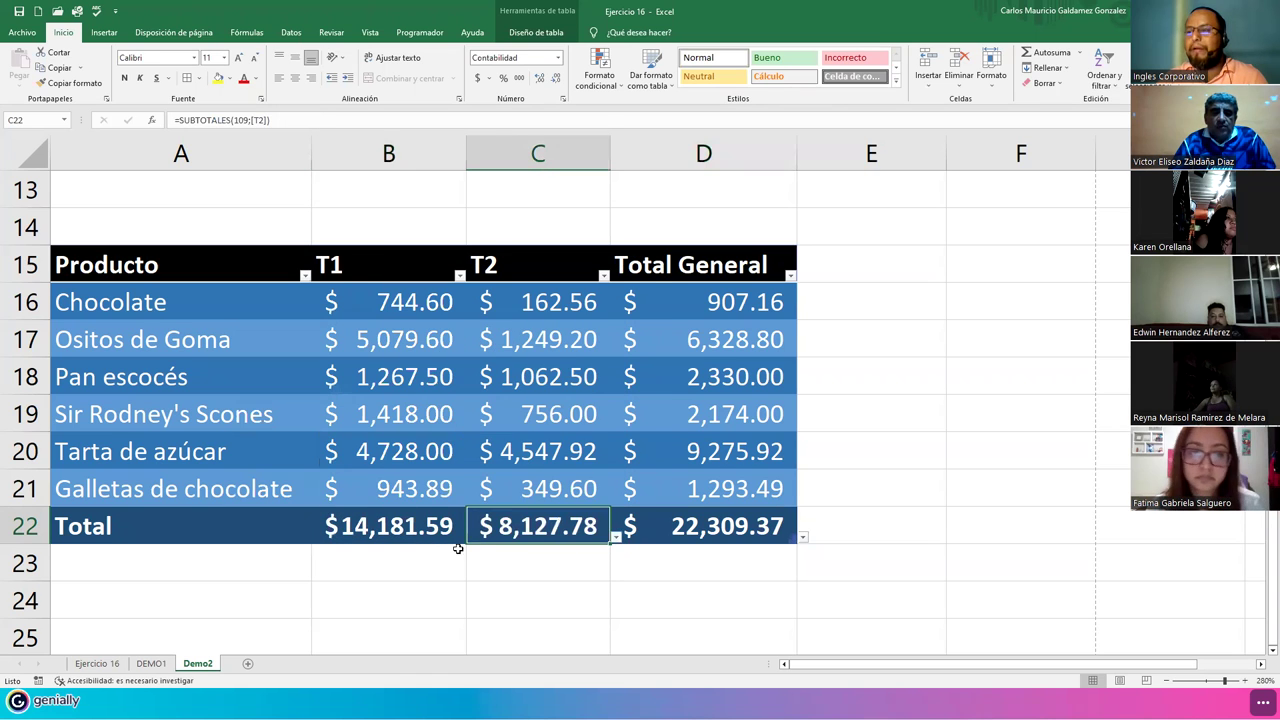
{"action": "left_click_drag", "start_coordinate": [455, 532], "coordinate": [532, 530]}
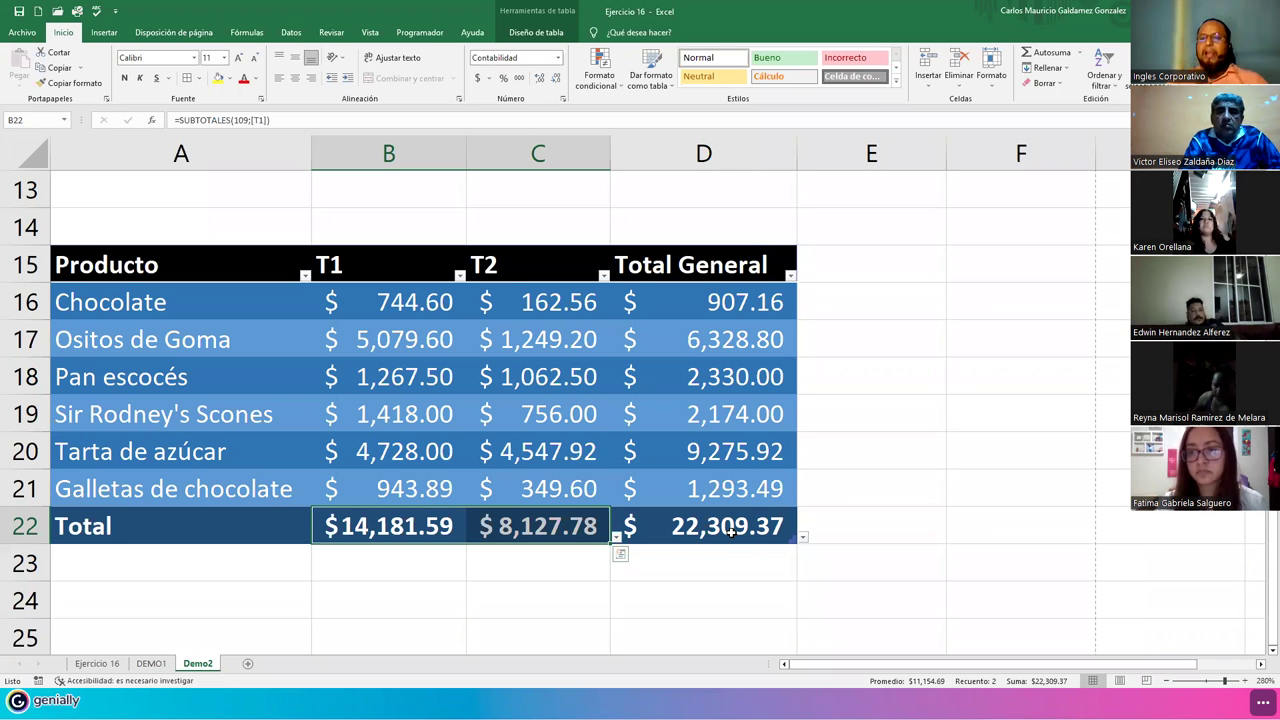
{"action": "left_click", "coordinate": [368, 405]}
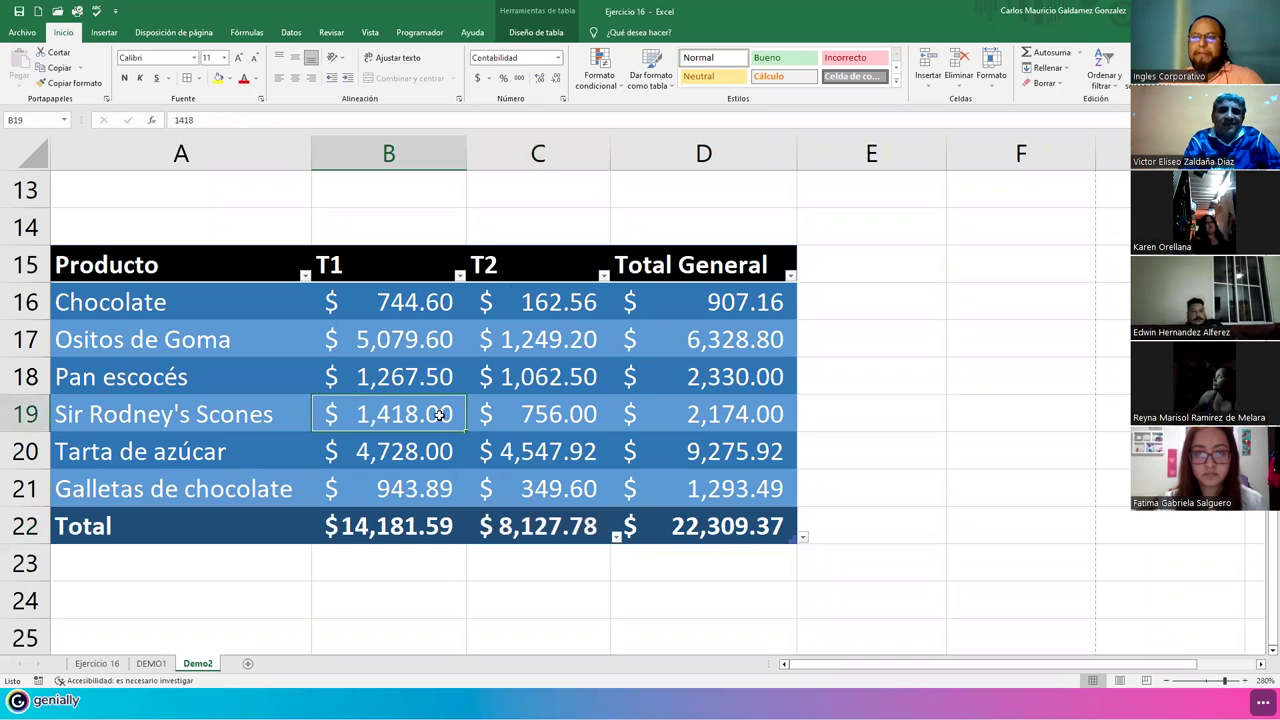
{"action": "left_click", "coordinate": [1150, 65]}
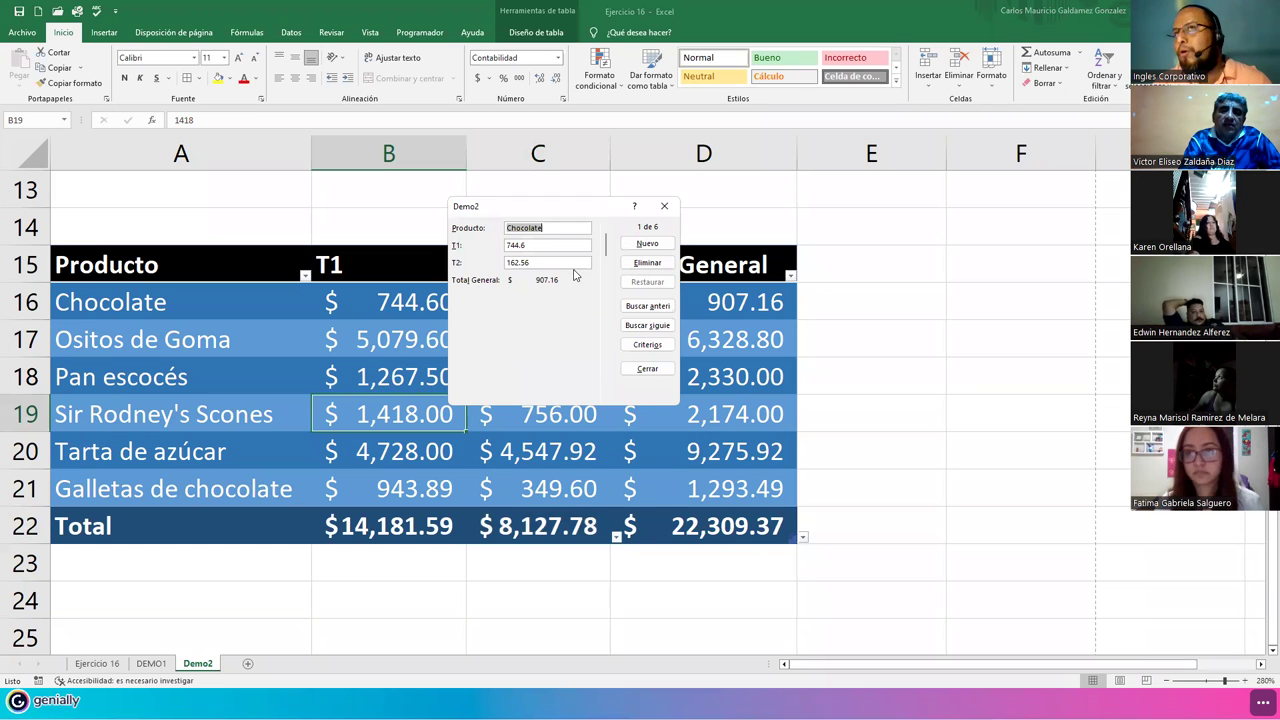
{"action": "type", "text": "R"}
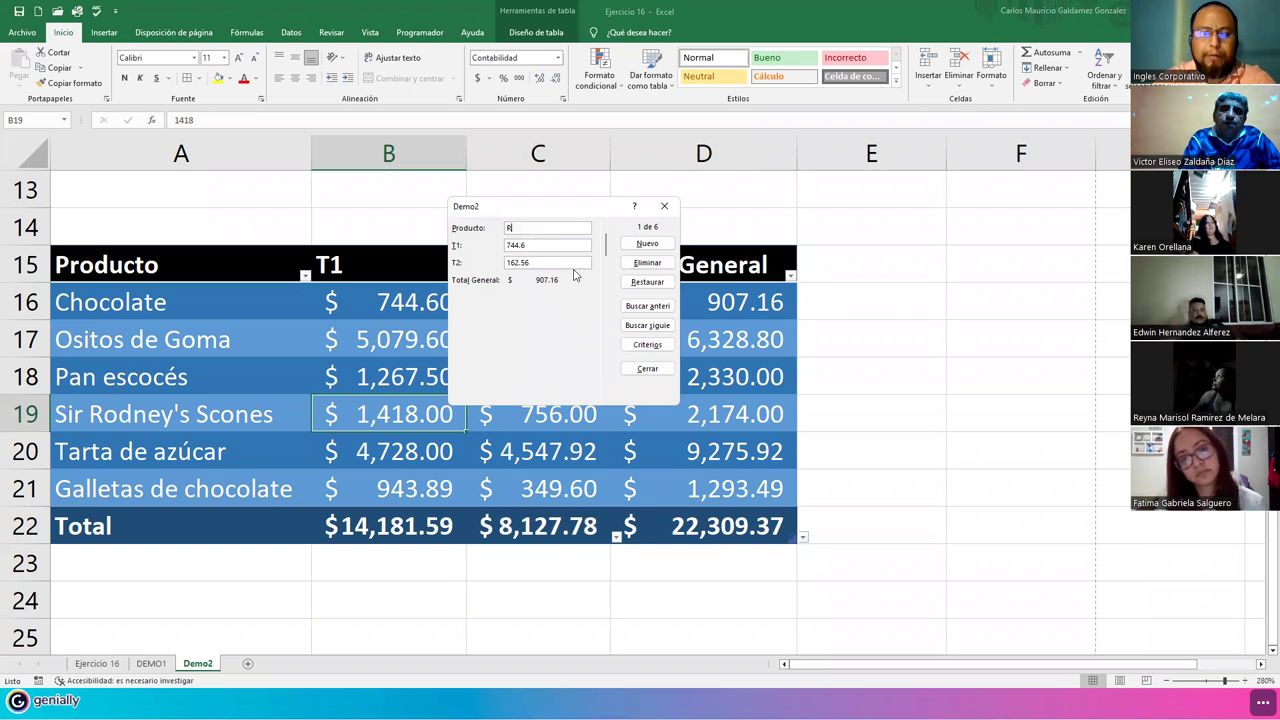
{"action": "type", "text": "on POP"}
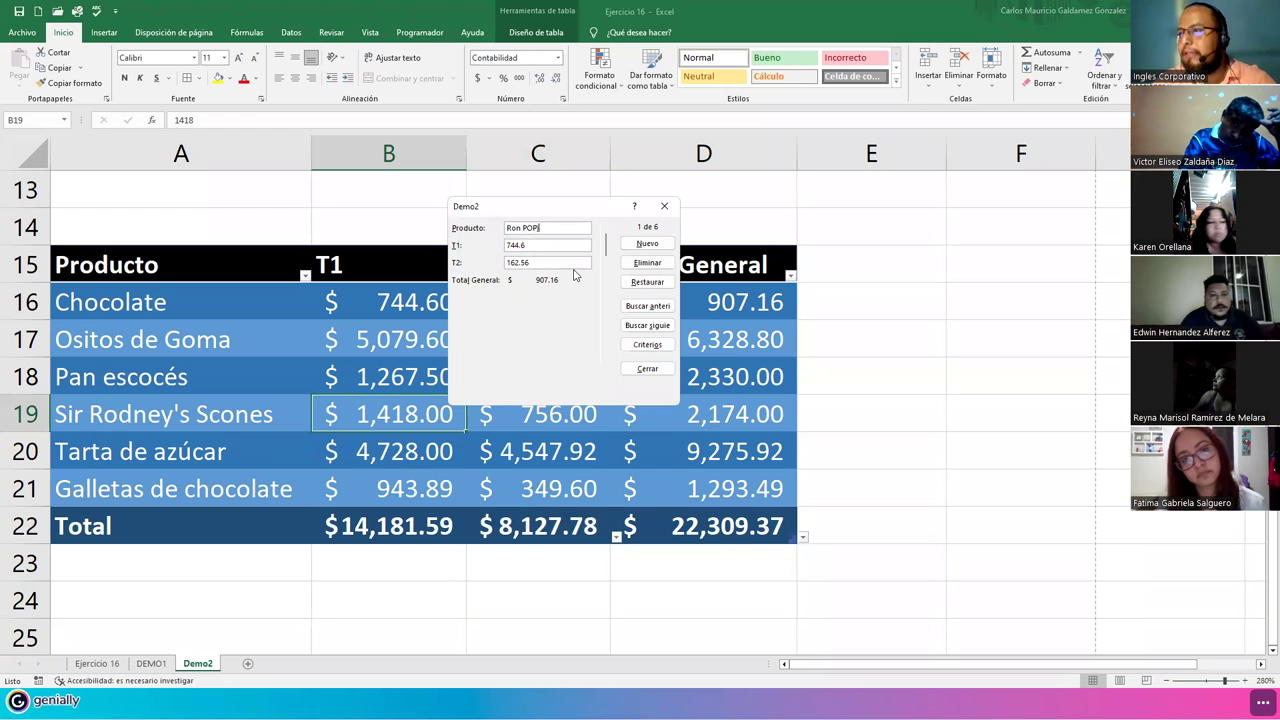
{"action": "key", "text": "BackSpace"}
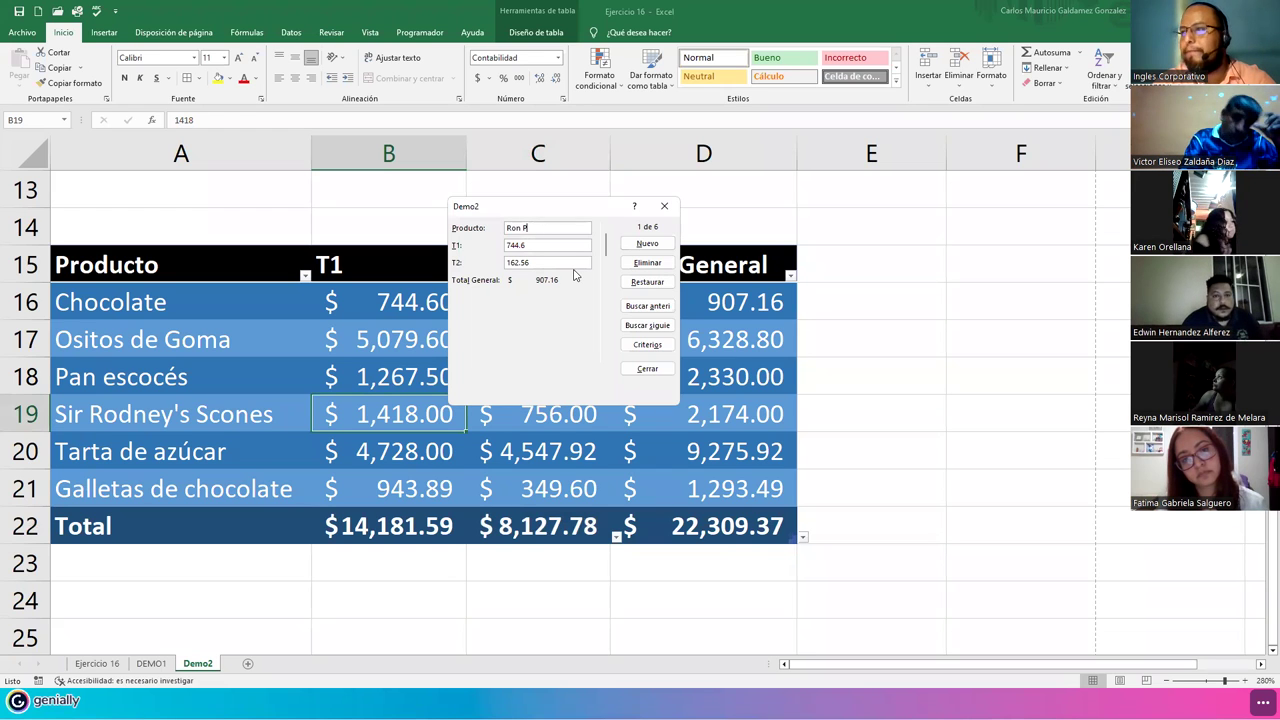
{"action": "type", "text": "ope"}
{"action": "key", "text": "Tab"}
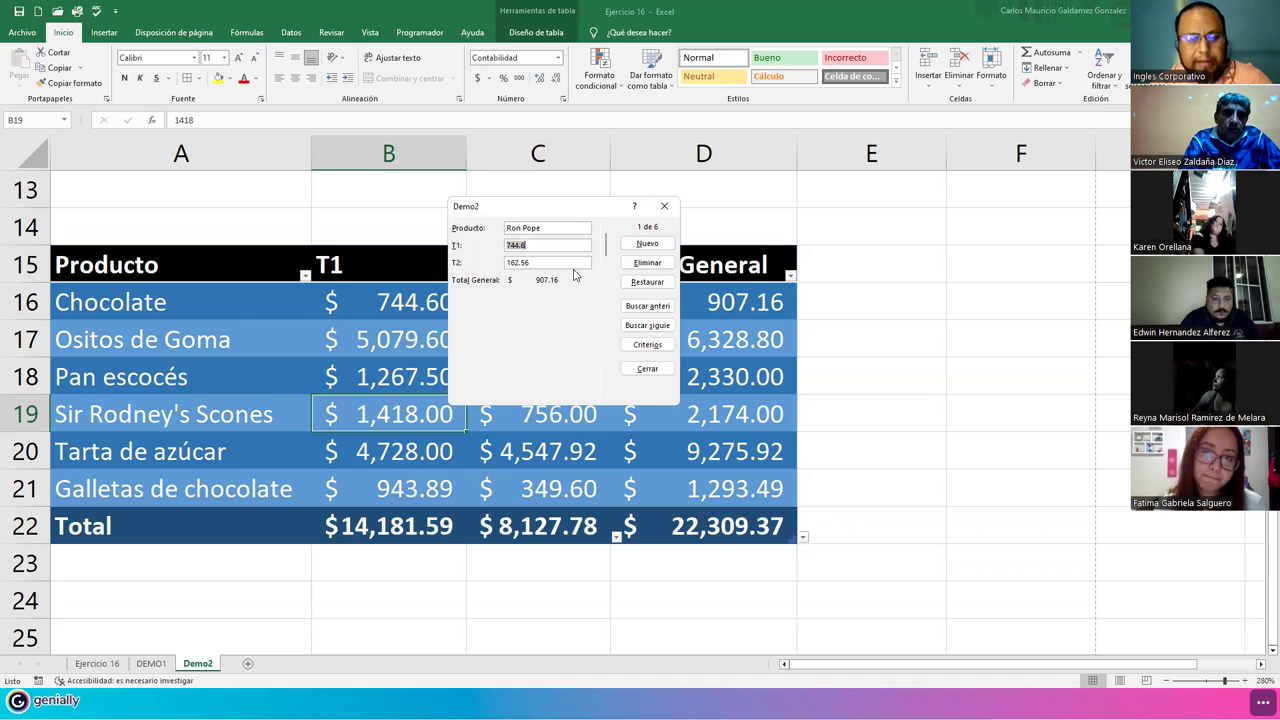
{"action": "type", "text": "145.67"}
{"action": "key", "text": "Tab"}
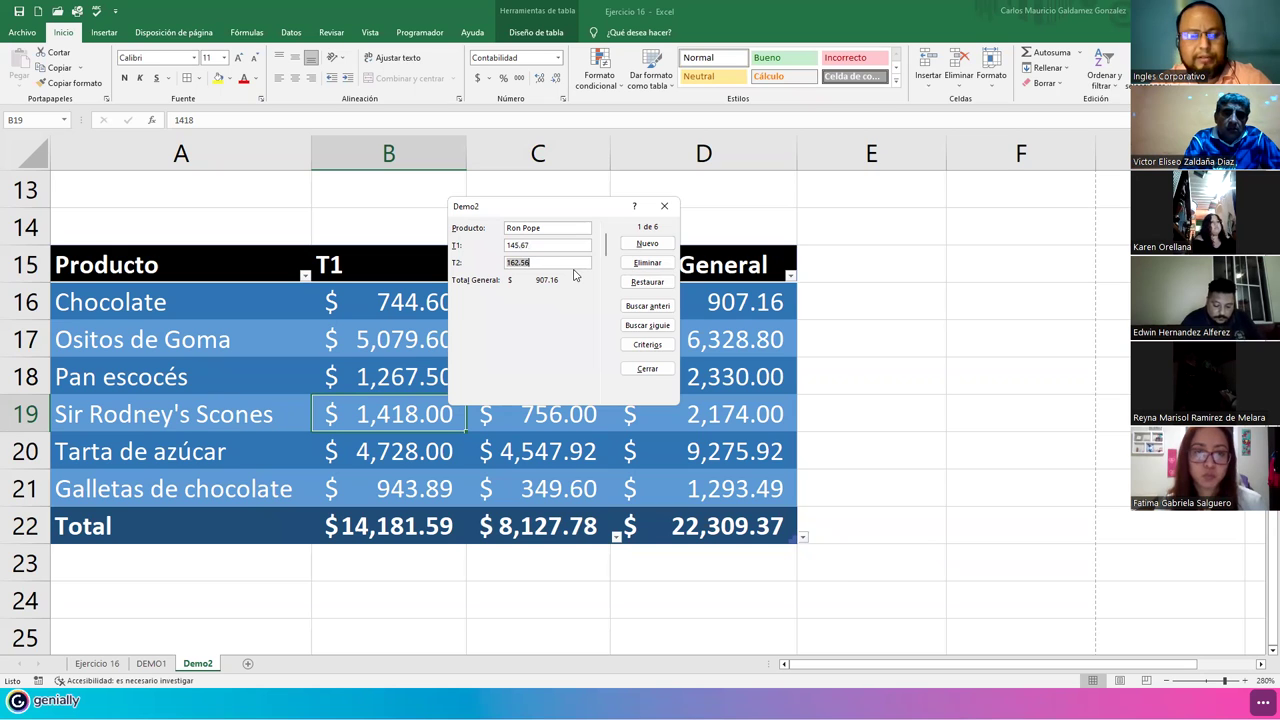
{"action": "type", "text": "89.6"}
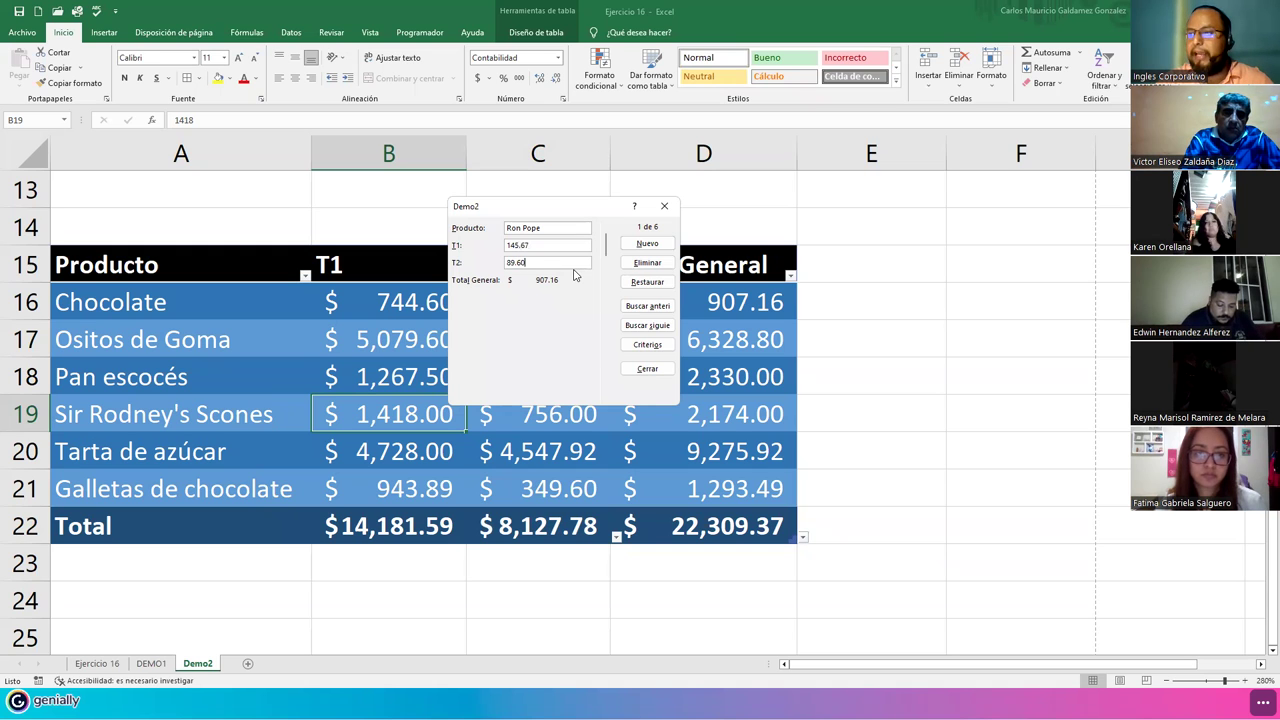
{"action": "key", "text": "Return"}
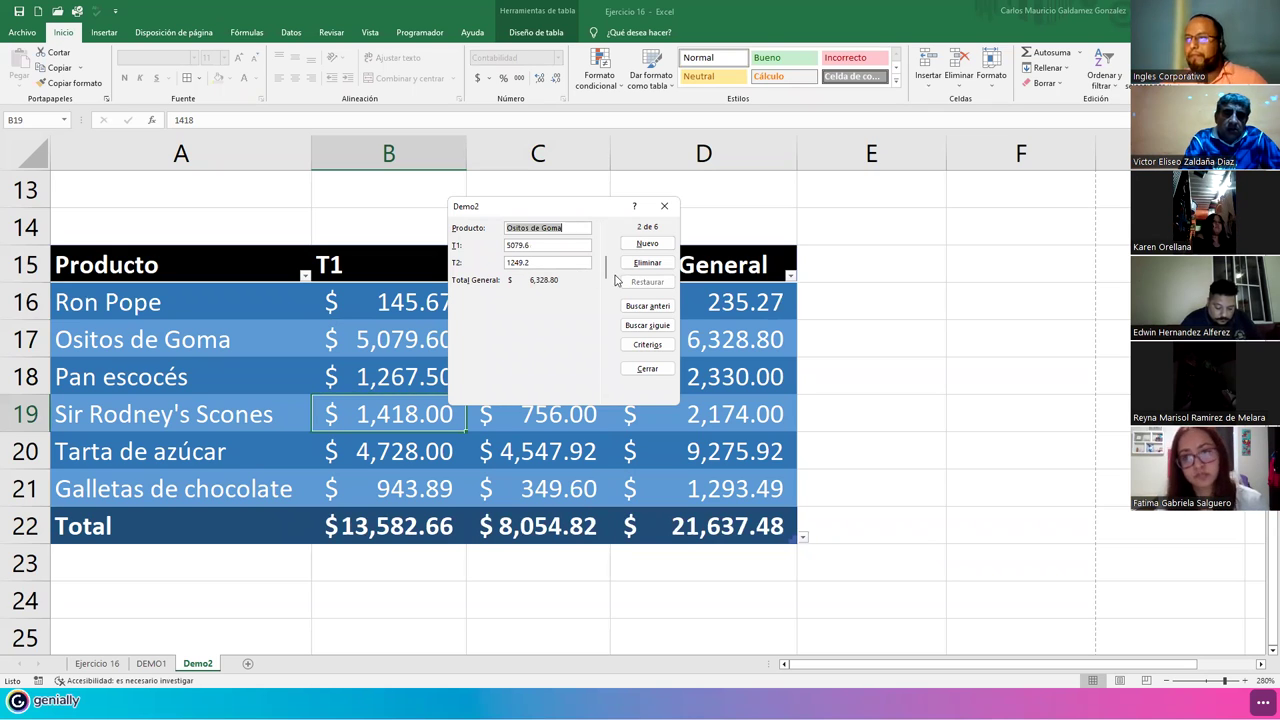
{"action": "left_click", "coordinate": [664, 206]}
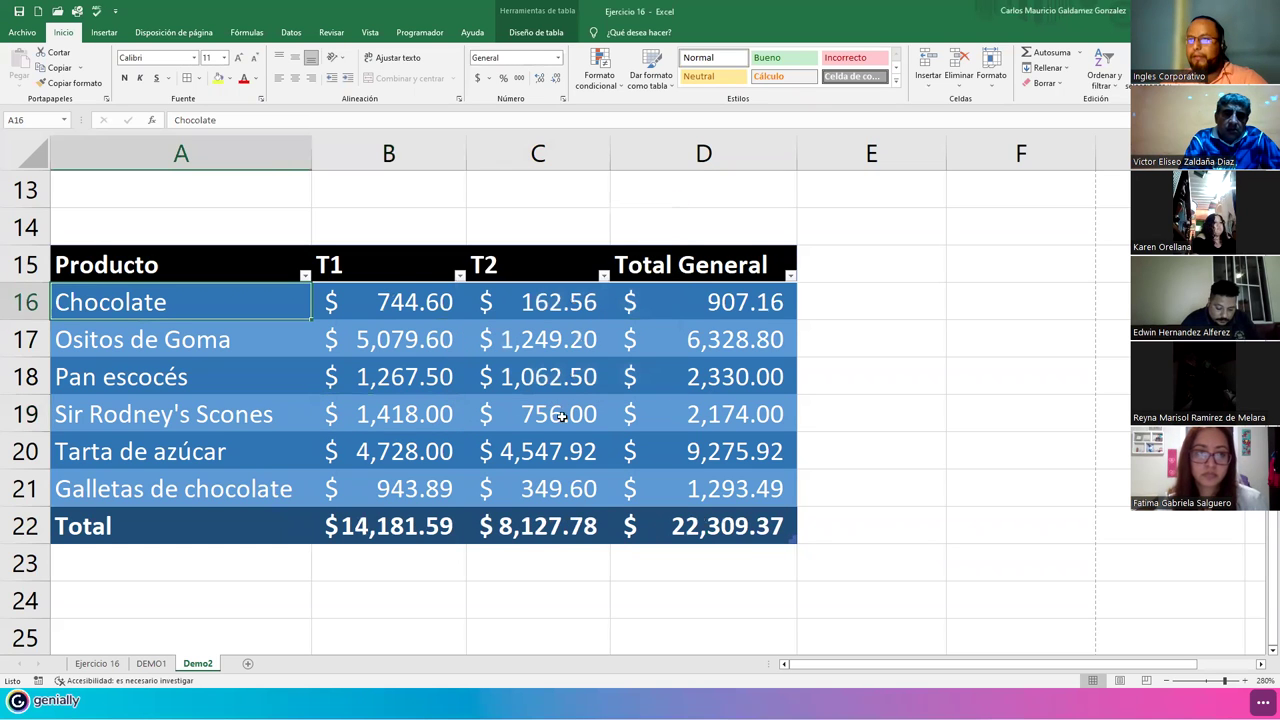
Add a new record to the table through the data form with Producto Ron Pope, T1 145.67 and T2 89.60.
{"action": "key", "text": "F4"}
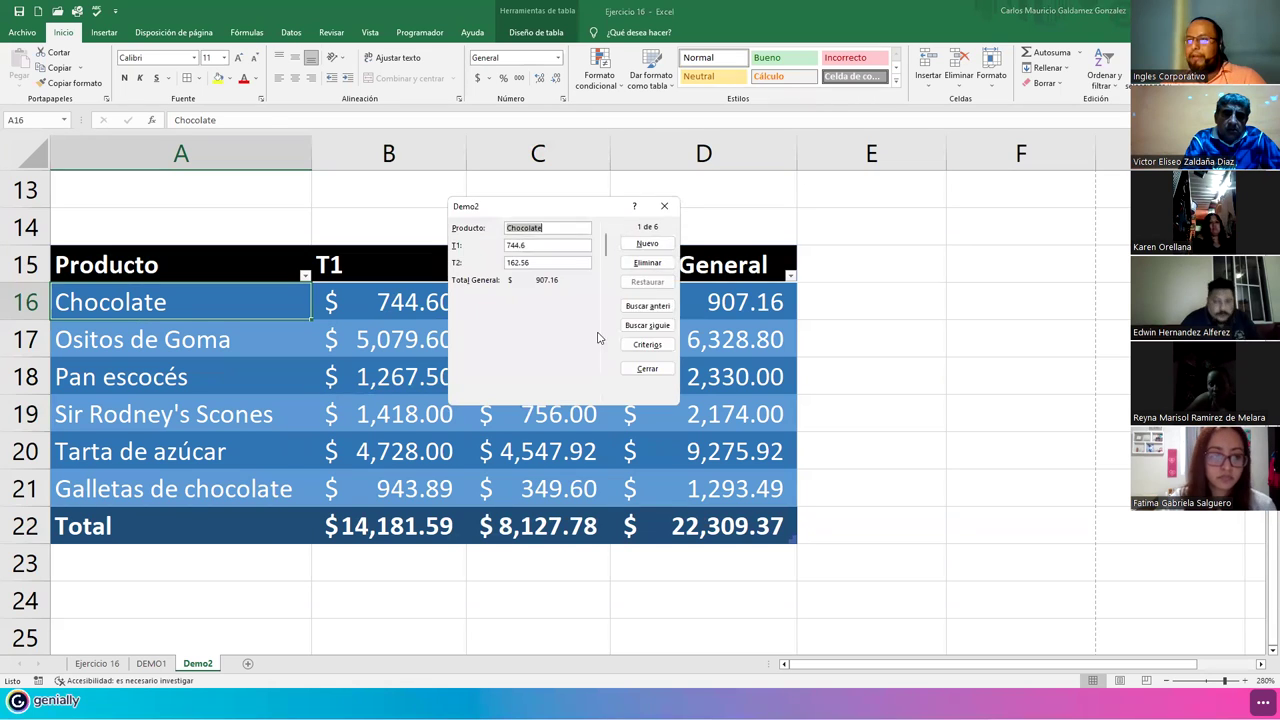
{"action": "left_click", "coordinate": [647, 244]}
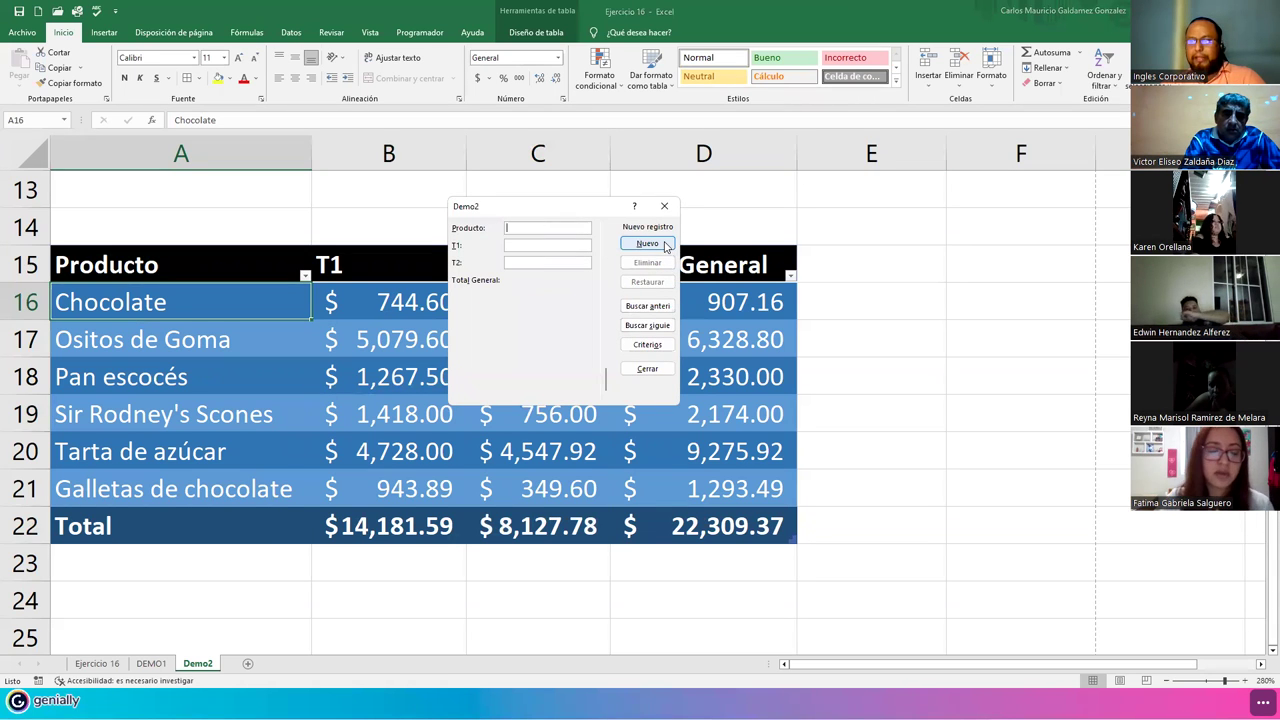
{"action": "type", "text": "Ron Pope"}
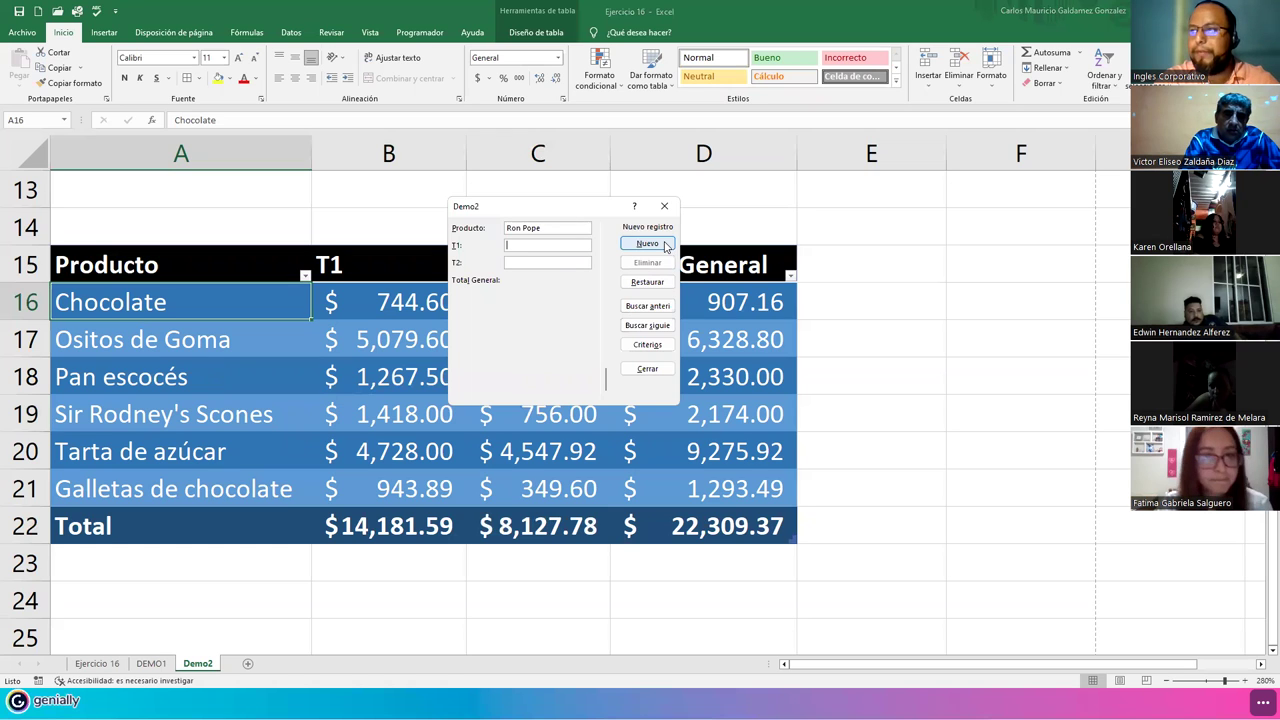
{"action": "type", "text": "14"}
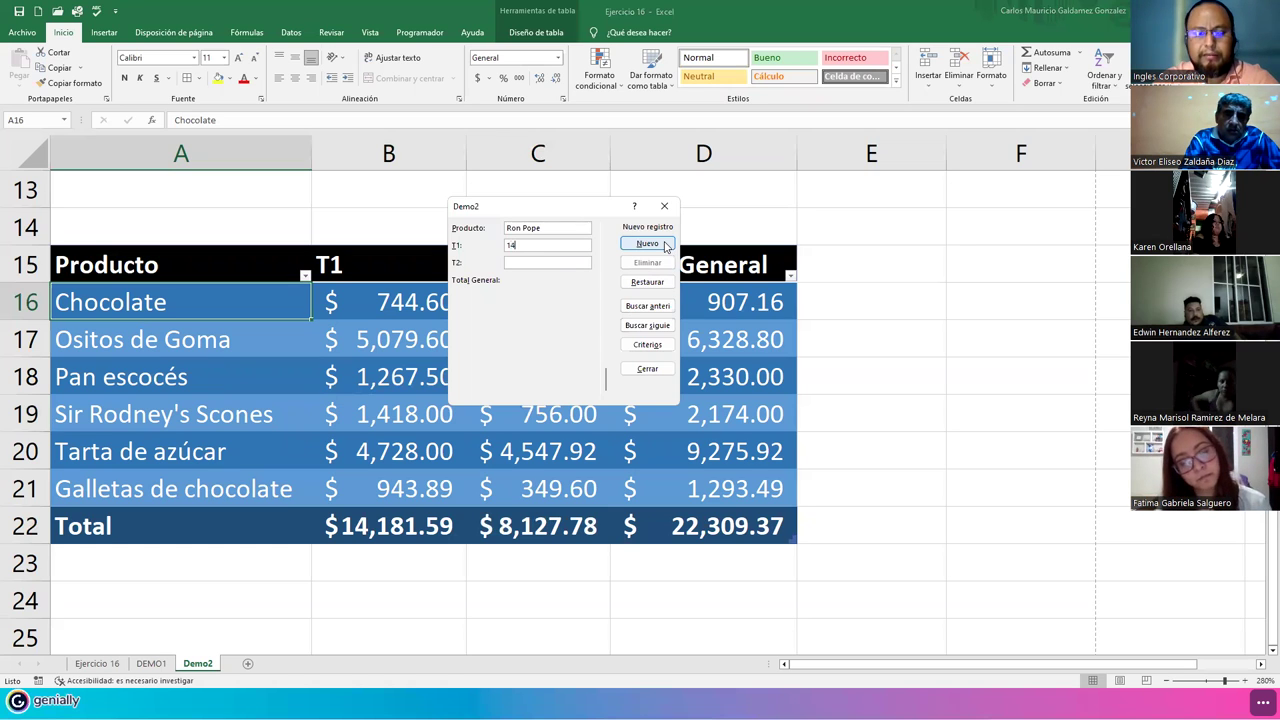
{"action": "type", "text": "5.67"}
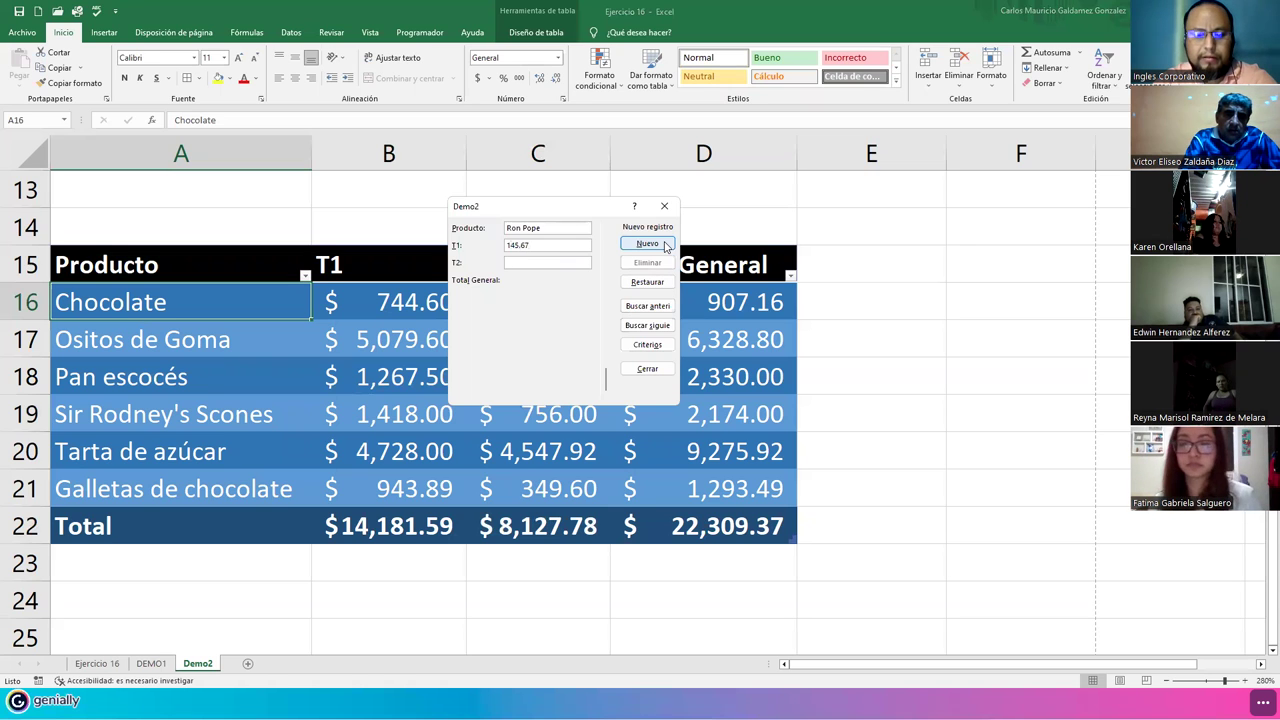
{"action": "type", "text": "89.60"}
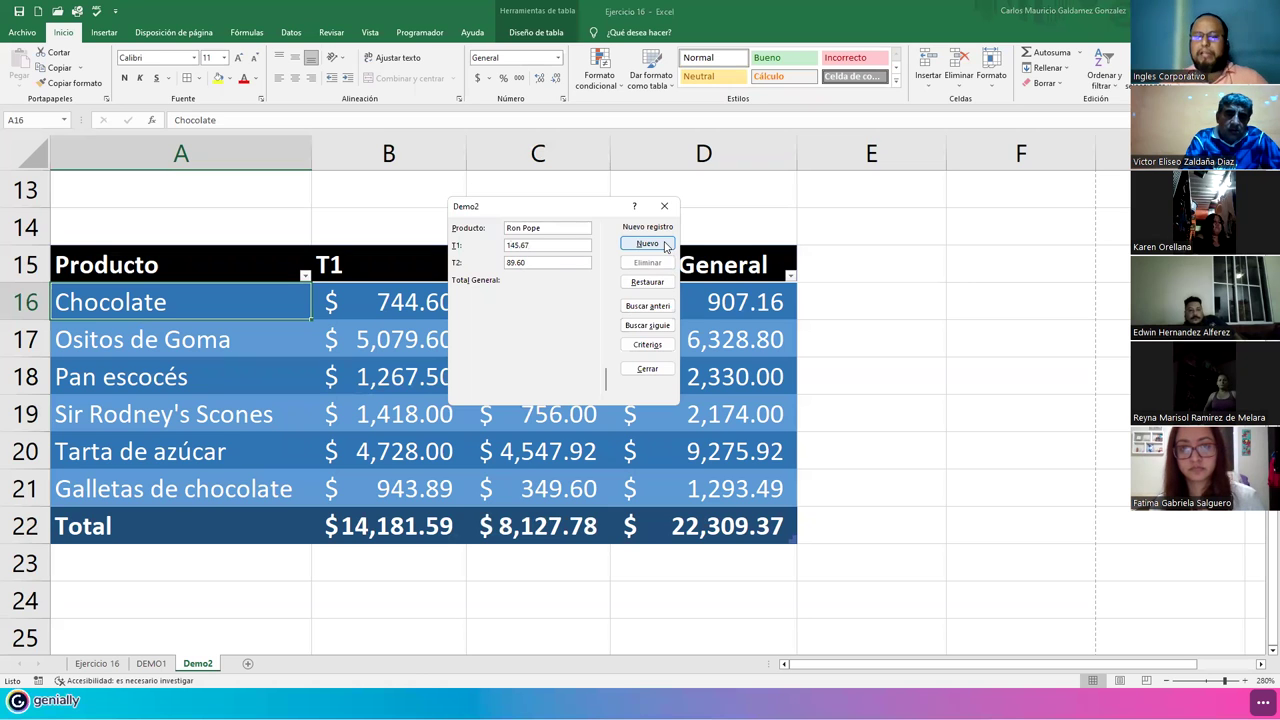
{"action": "left_click", "coordinate": [665, 246]}
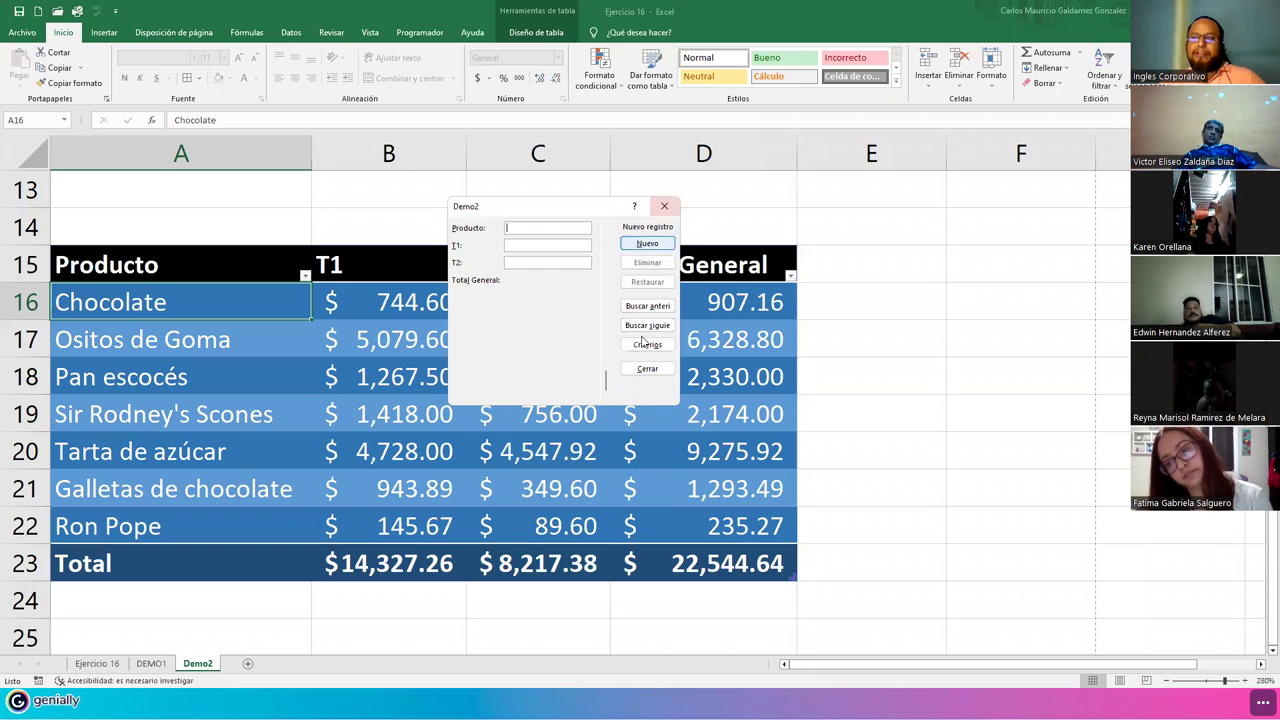
{"action": "left_click", "coordinate": [663, 205]}
{"action": "scroll", "coordinate": [492, 316], "scroll_direction": "up", "scroll_amount": 4}
{"action": "left_click", "coordinate": [448, 336]}
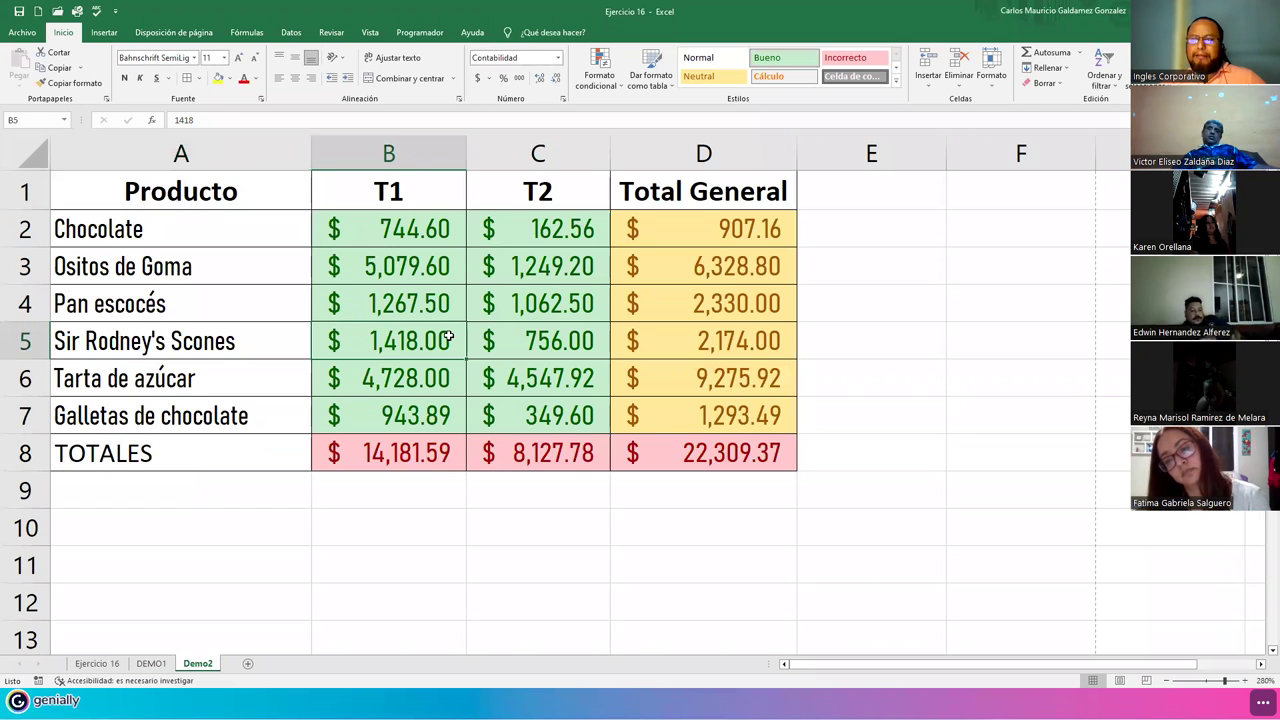
{"action": "key", "text": "alt+4"}
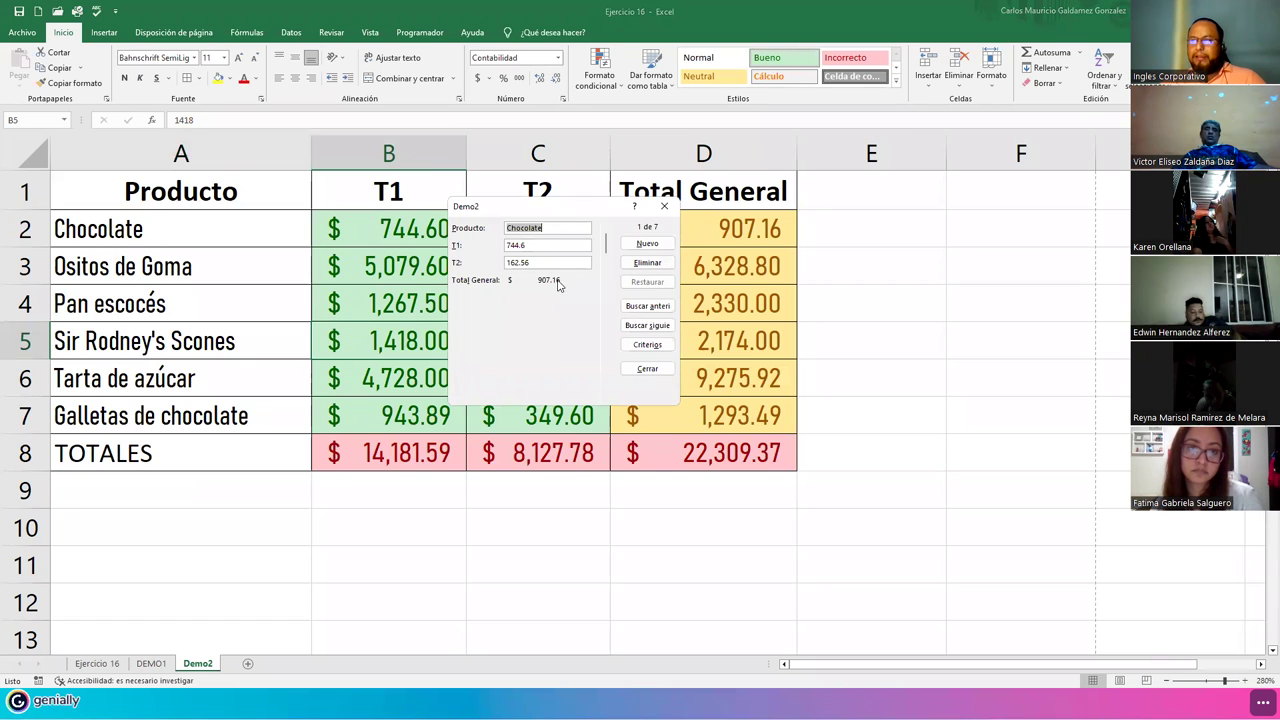
{"action": "left_click", "coordinate": [638, 246]}
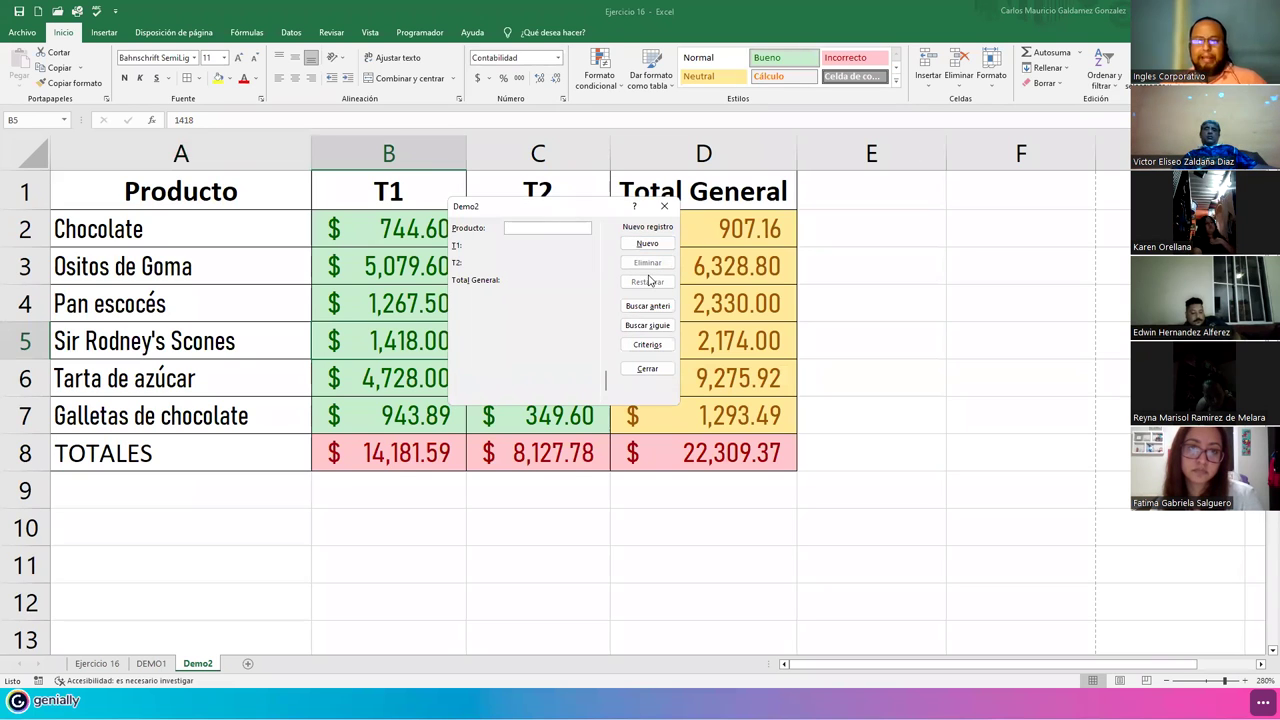
{"action": "type", "text": "Ron Pope"}
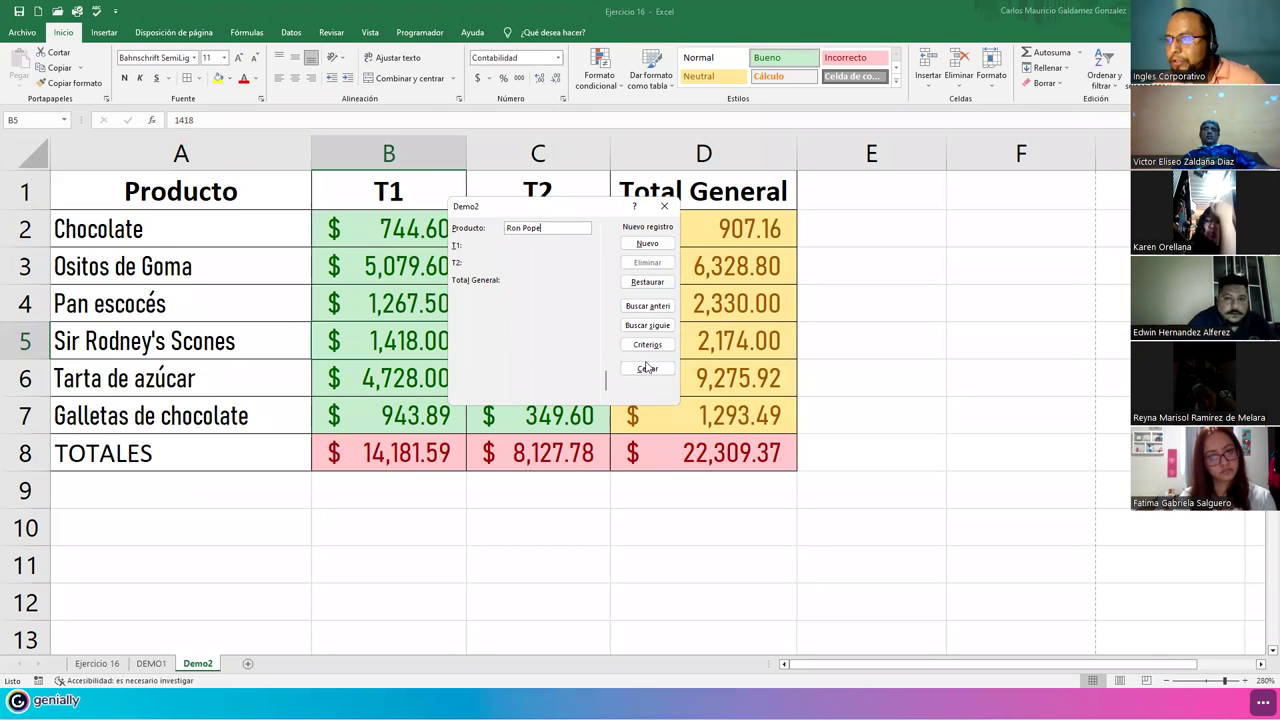
{"action": "left_click", "coordinate": [647, 282]}
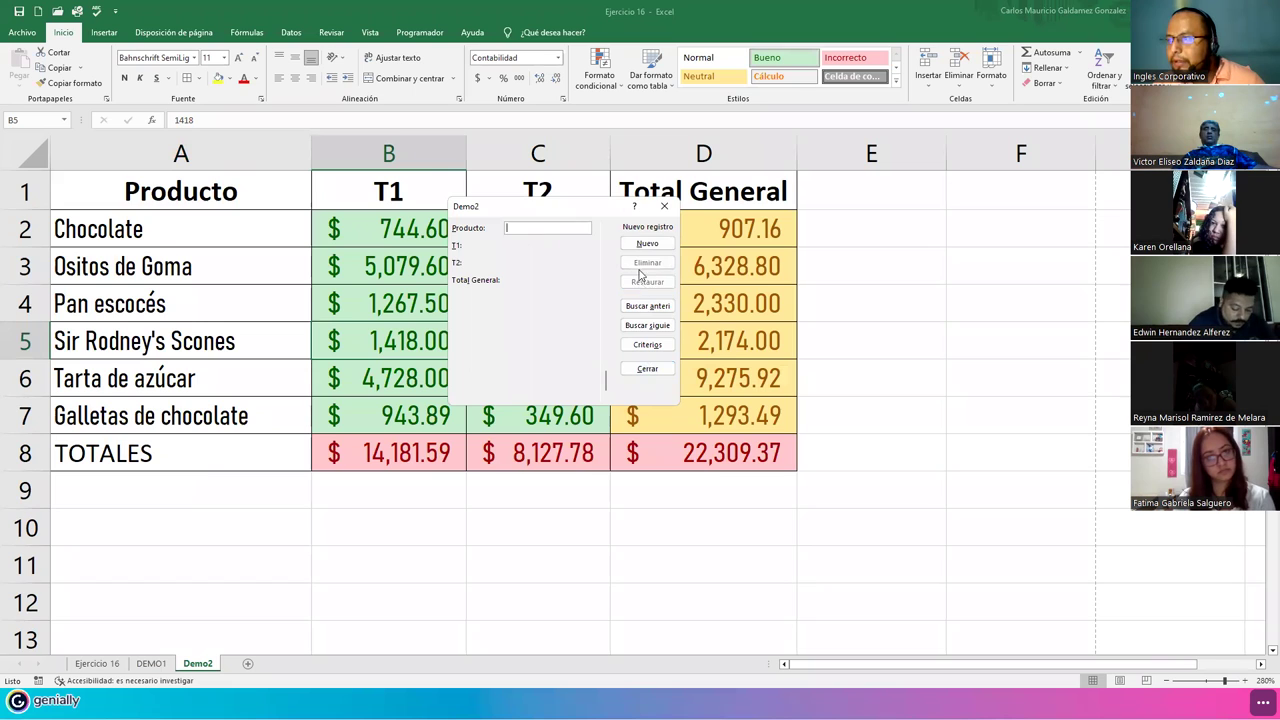
Examine the fields of the TOTALES record and of a blank new record for the A1:D8 range in the data form.
{"action": "left_click", "coordinate": [647, 305]}
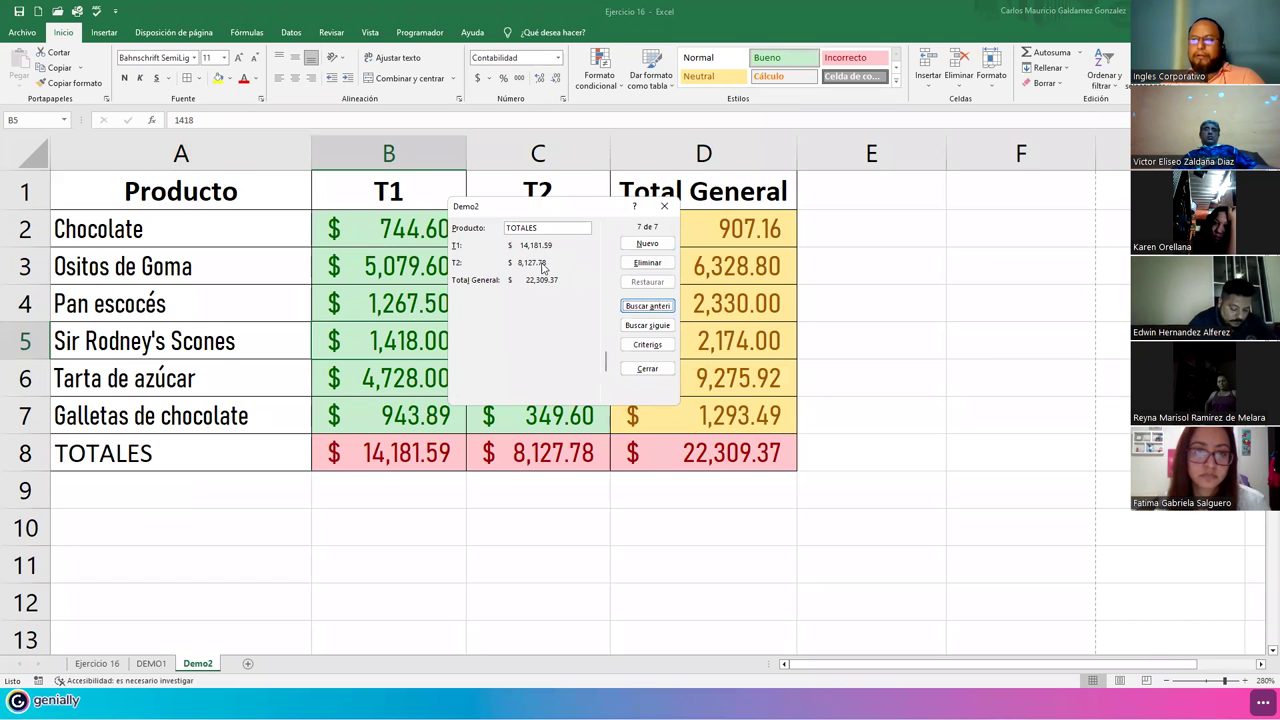
{"action": "left_click_drag", "start_coordinate": [571, 208], "coordinate": [614, 280]}
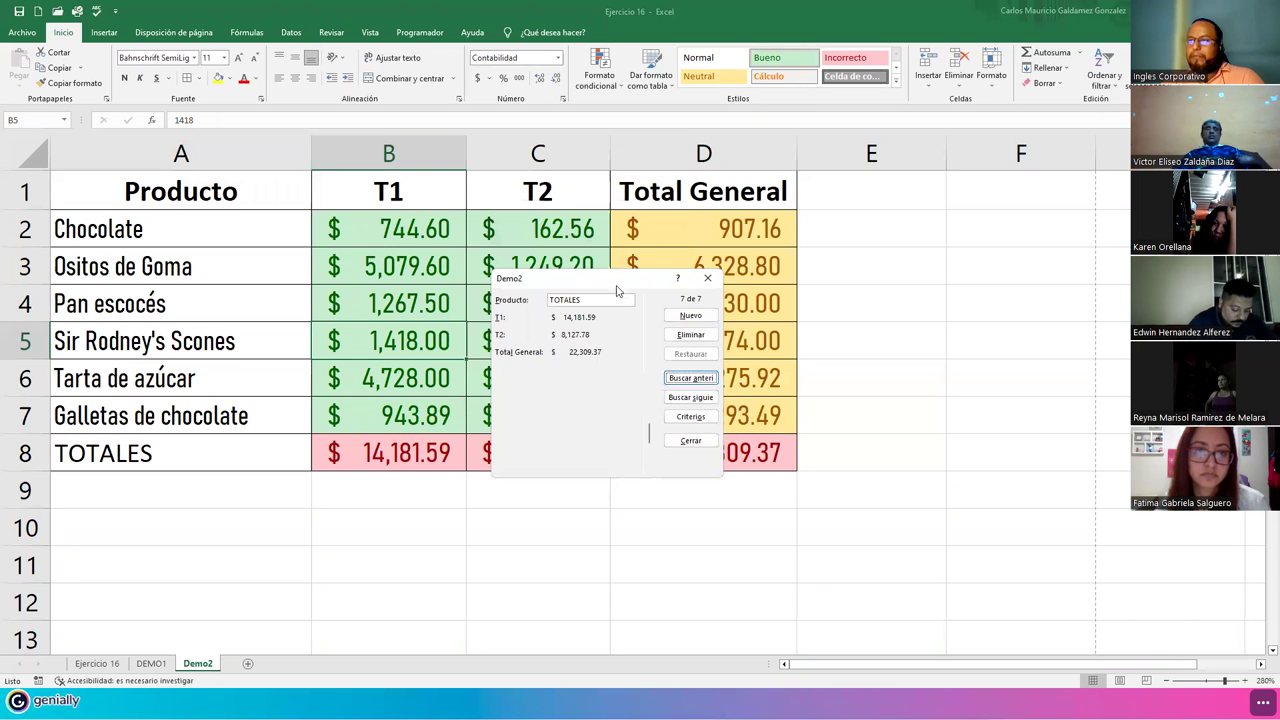
{"action": "left_click", "coordinate": [707, 277]}
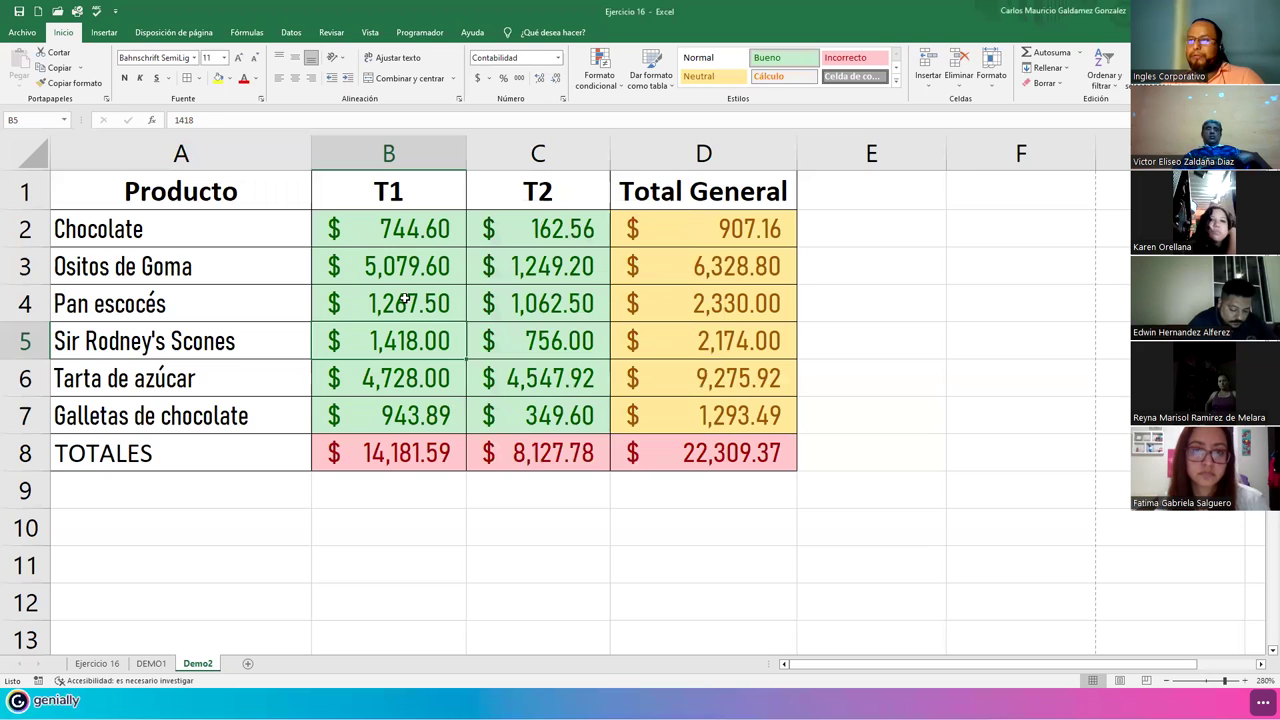
{"action": "key", "text": "F4"}
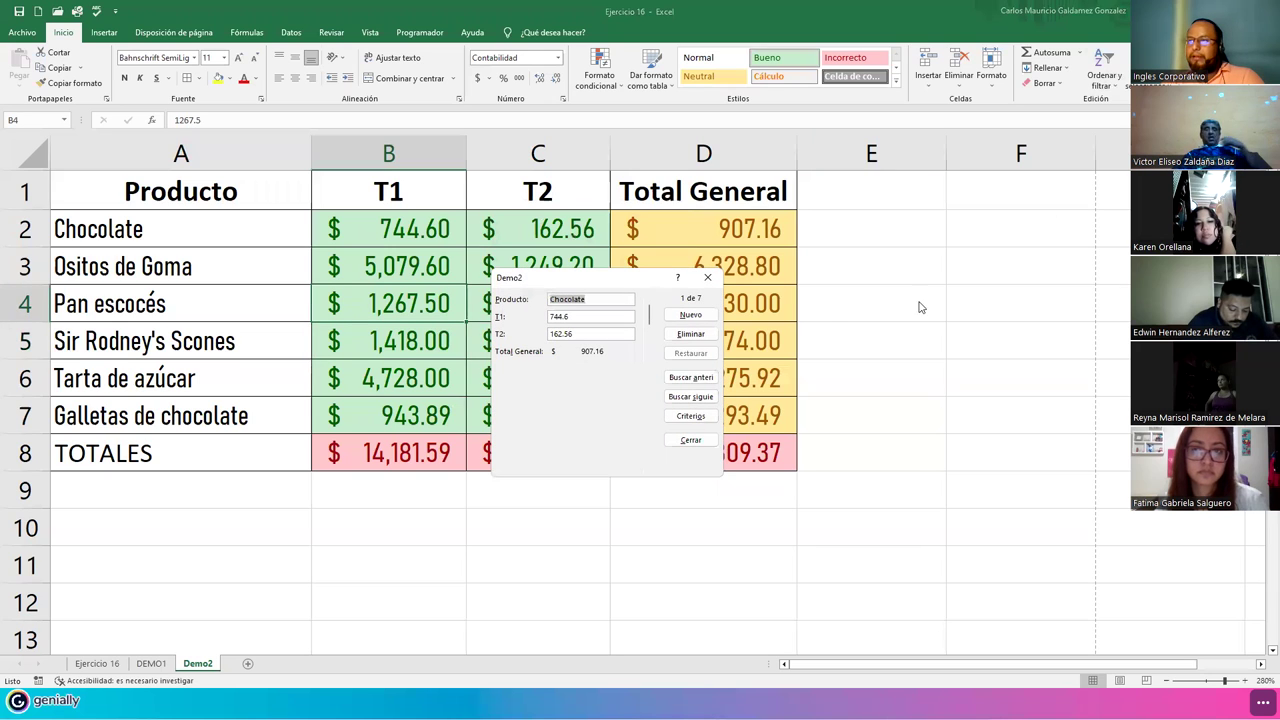
{"action": "left_click", "coordinate": [689, 316]}
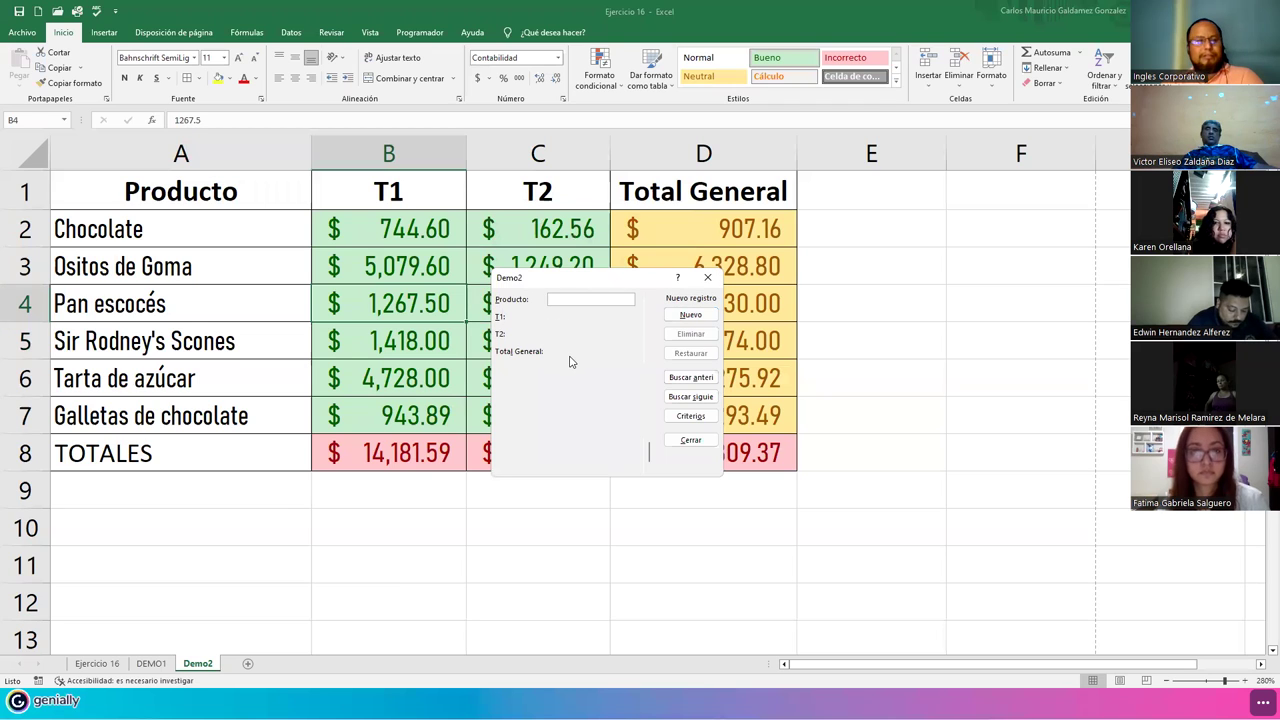
{"action": "left_click", "coordinate": [707, 277]}
{"action": "left_click", "coordinate": [418, 345]}
Try the dark orange table style on the product table starting at row 15, and apply the dark green style from the Oscuro group.
{"action": "scroll", "coordinate": [440, 377], "scroll_direction": "down", "scroll_amount": 4}
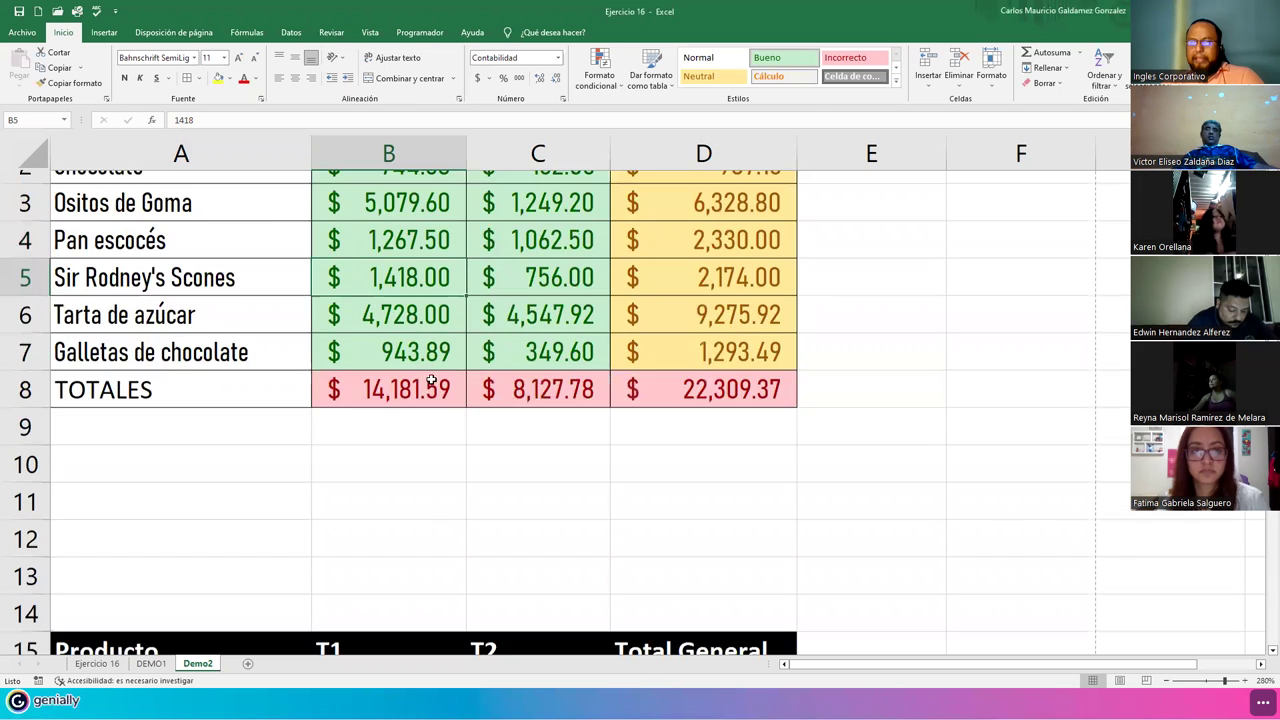
{"action": "left_click", "coordinate": [428, 390]}
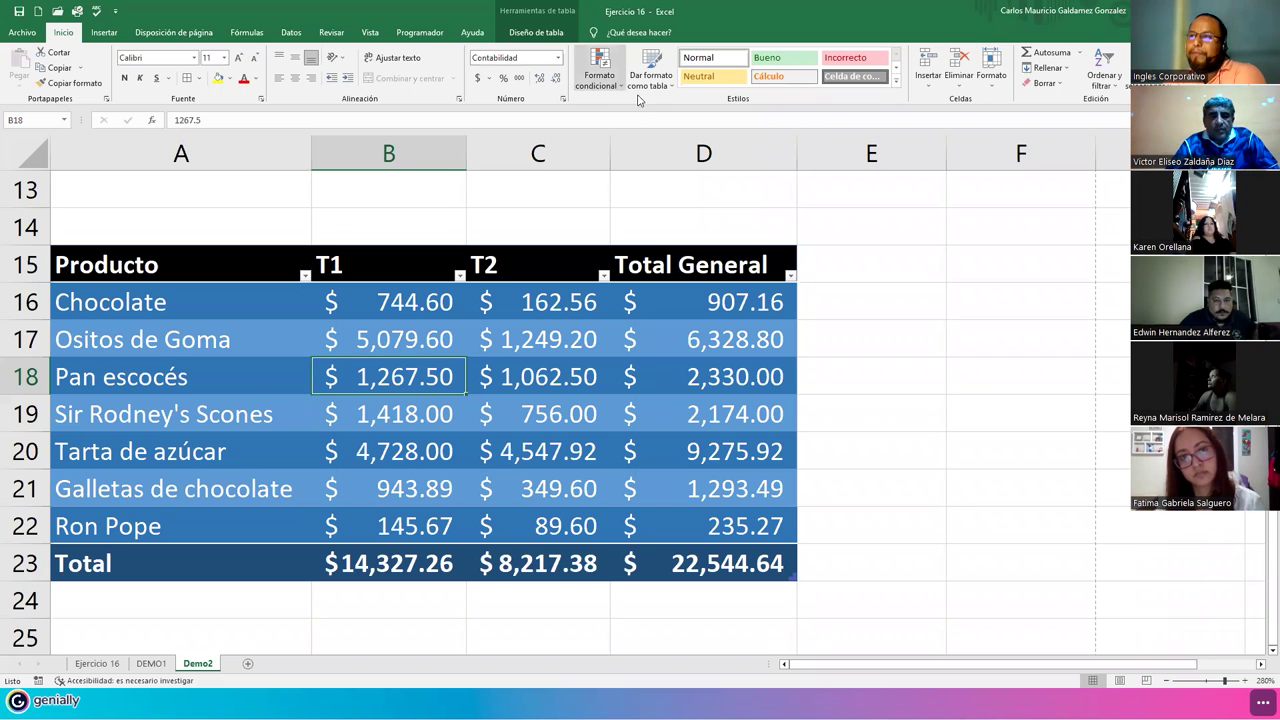
{"action": "left_click", "coordinate": [520, 33]}
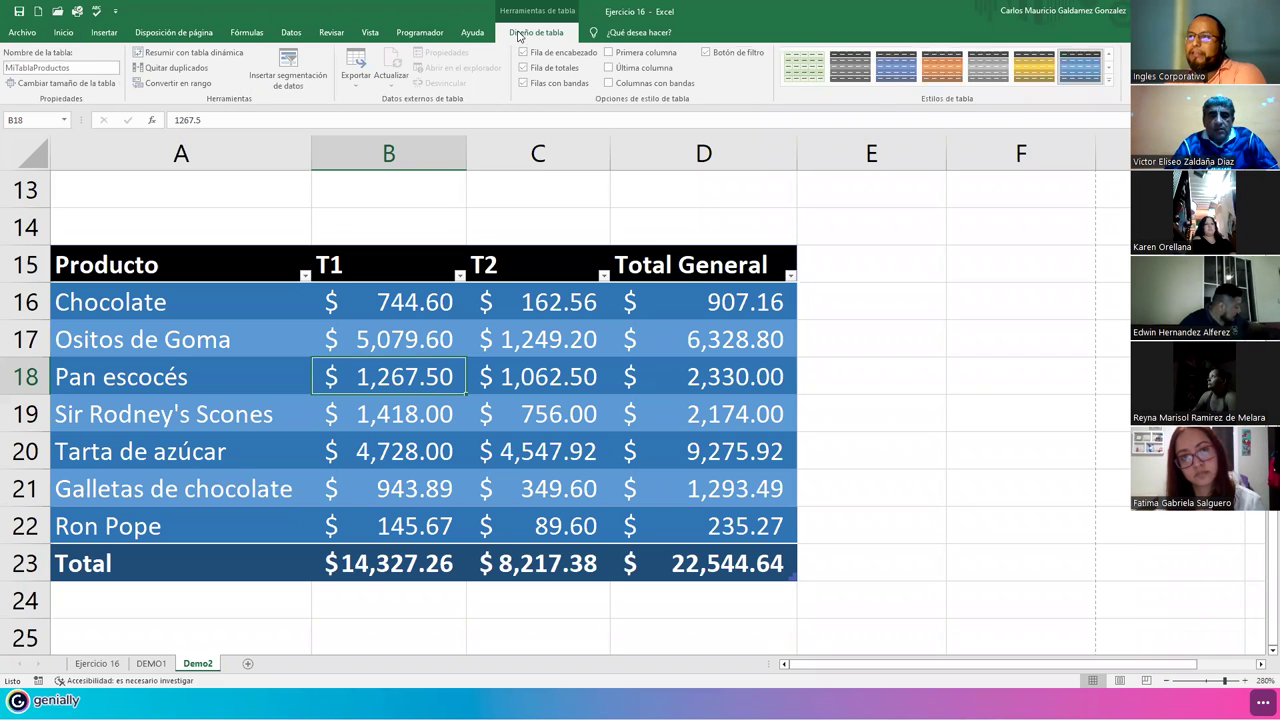
{"action": "left_click", "coordinate": [943, 66]}
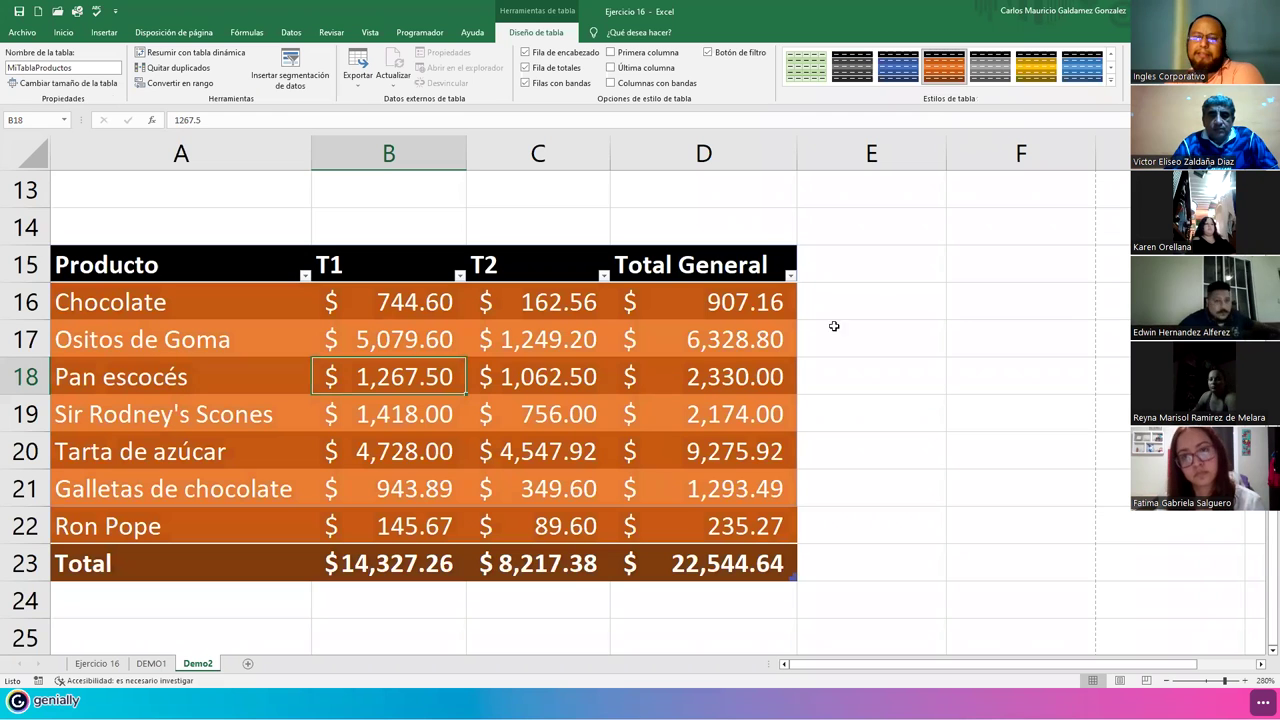
{"action": "left_click", "coordinate": [1111, 86]}
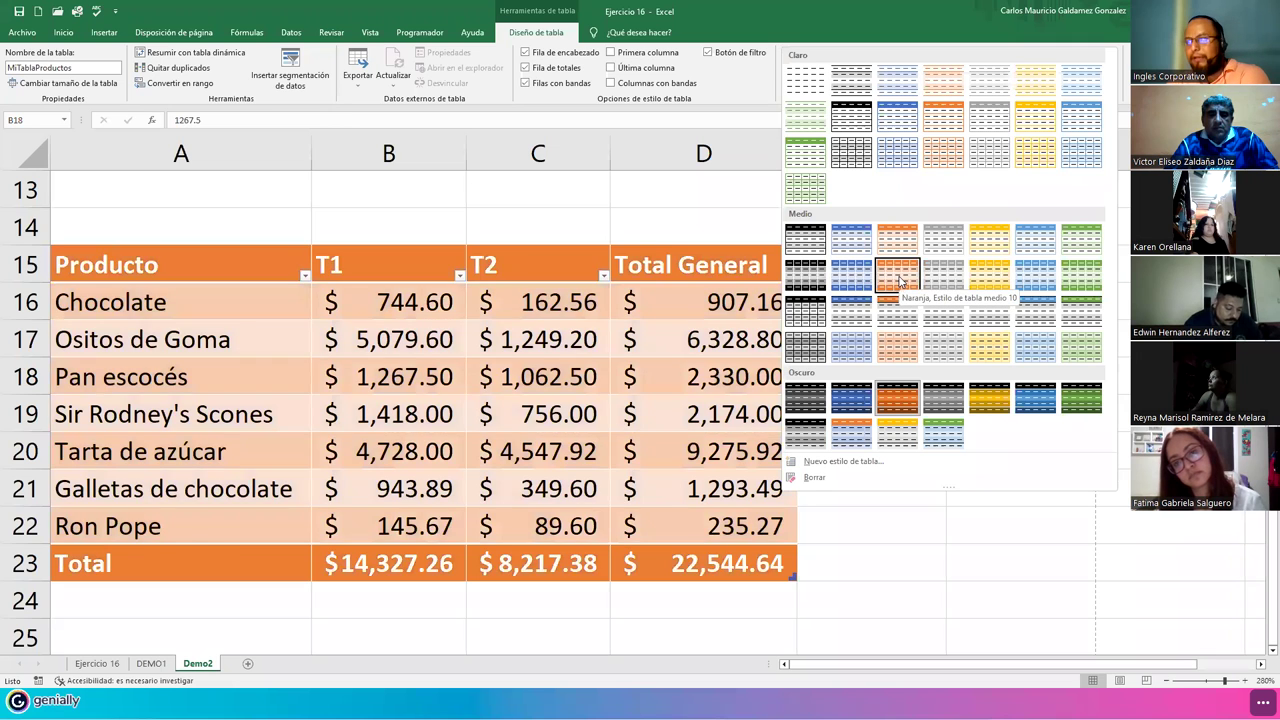
{"action": "left_click", "coordinate": [1062, 405]}
{"action": "left_click", "coordinate": [508, 477]}
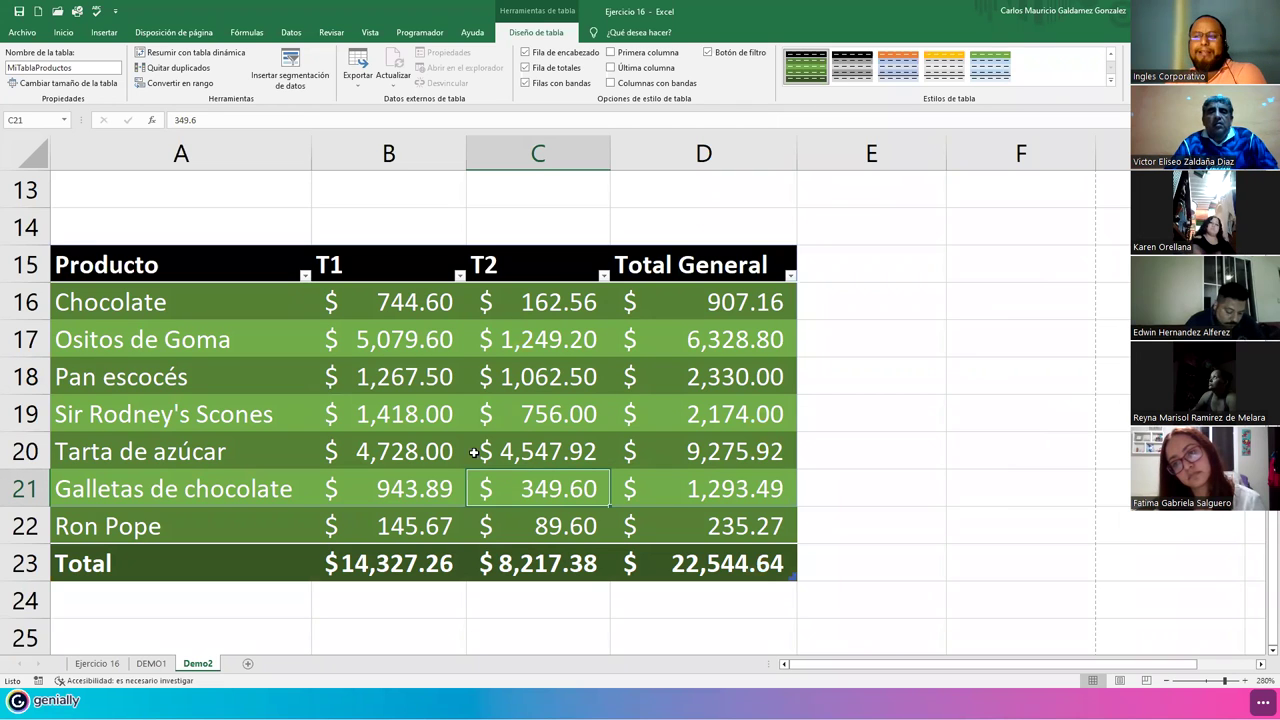
{"action": "left_click", "coordinate": [468, 453]}
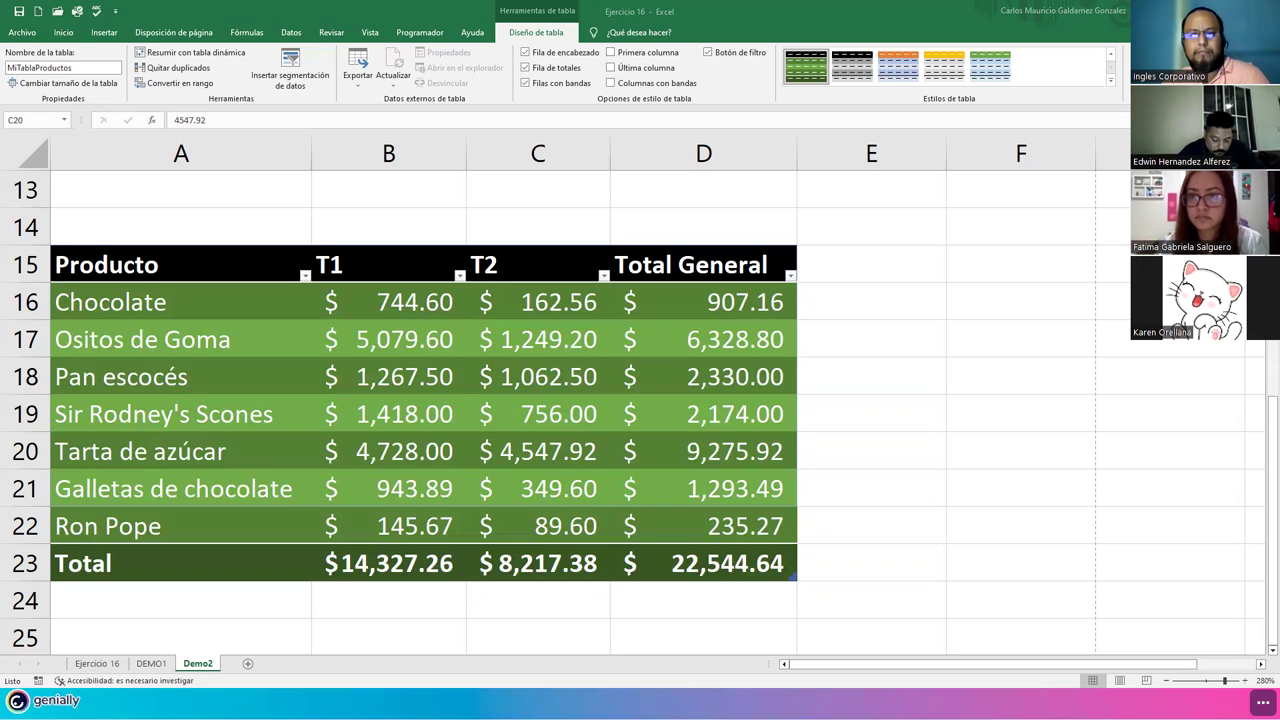
{"action": "left_click", "coordinate": [270, 418]}
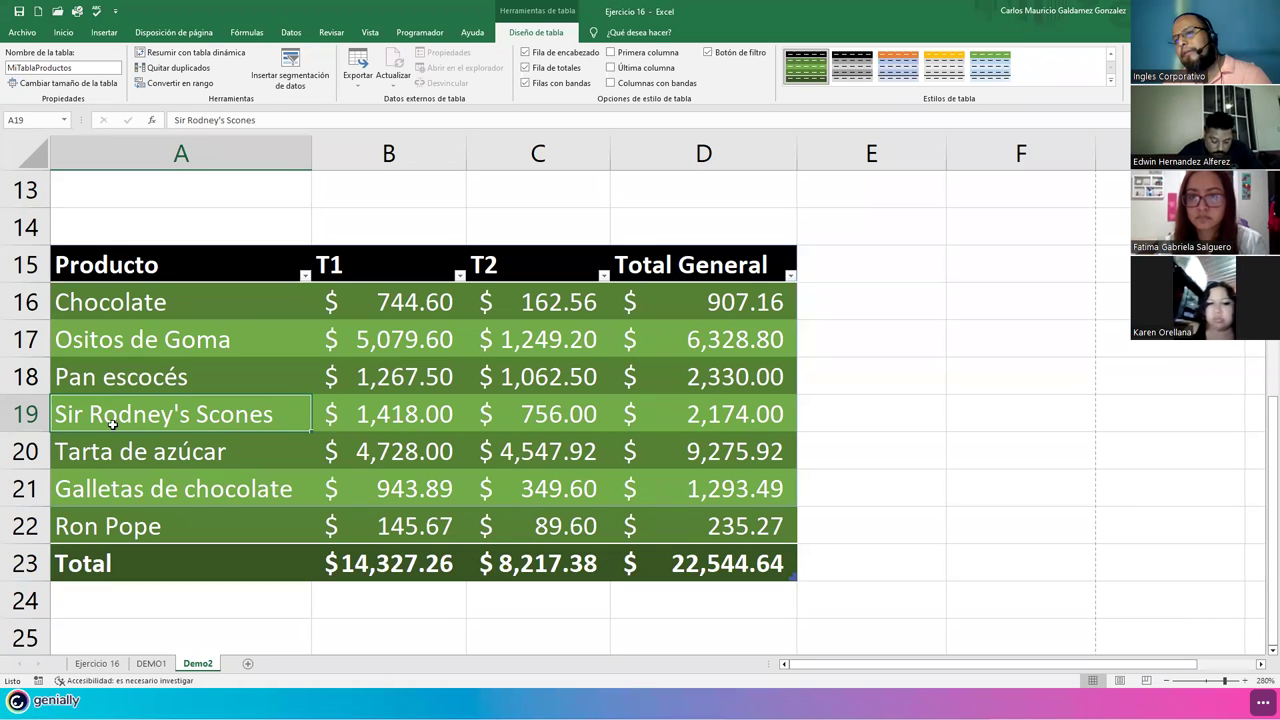
Examine the product names and the T1 and T2 amounts in rows 16 to 22 of the product table.
{"action": "left_click", "coordinate": [74, 526]}
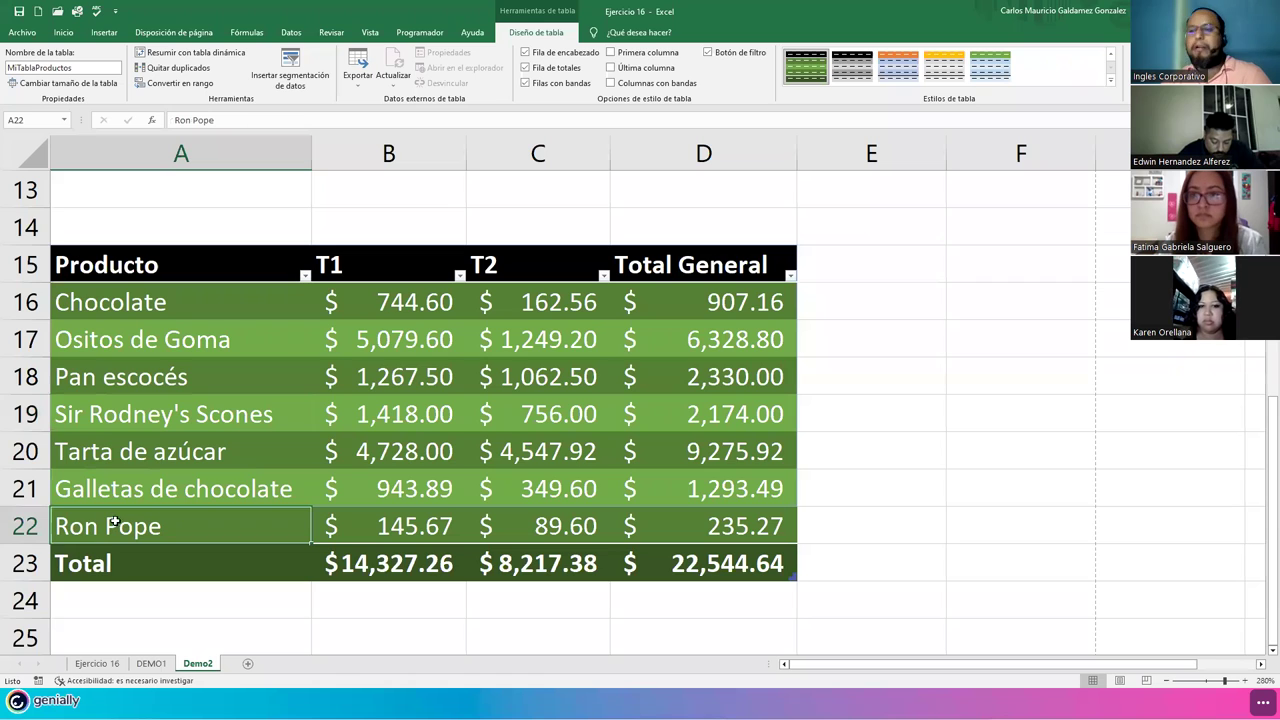
{"action": "left_click", "coordinate": [157, 413]}
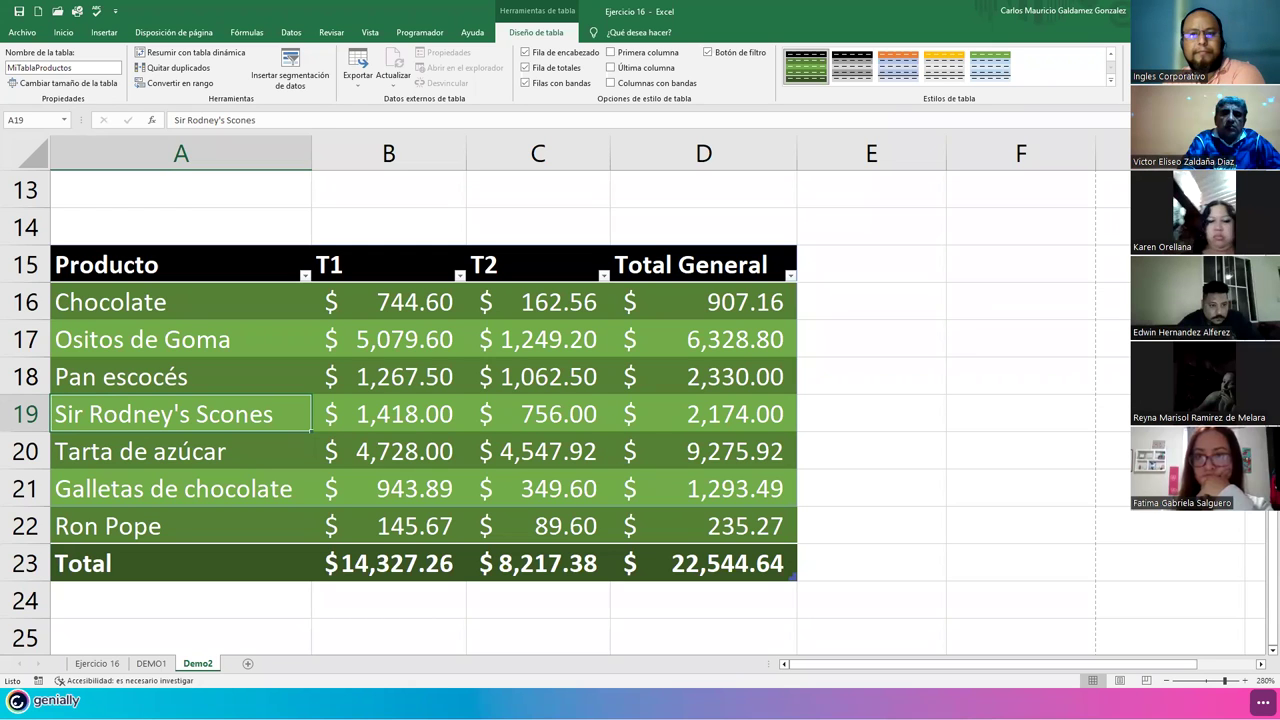
{"action": "left_click", "coordinate": [22, 67]}
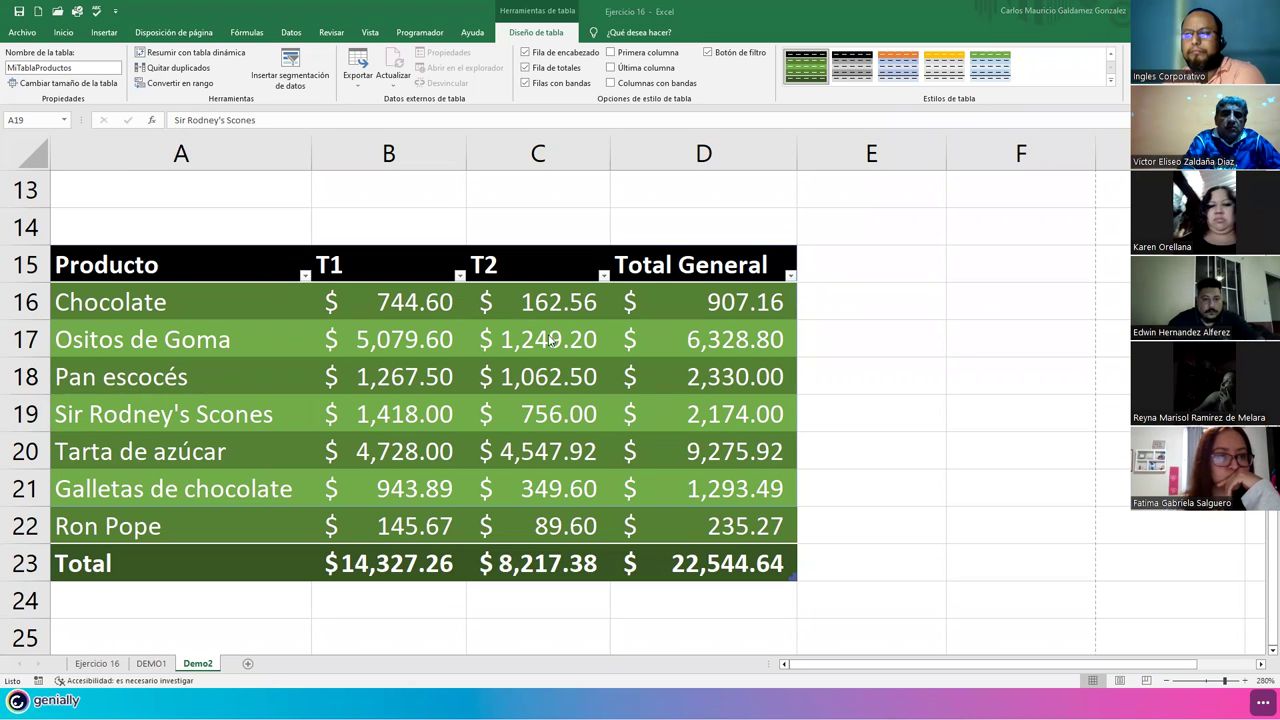
{"action": "left_click", "coordinate": [388, 424]}
{"action": "left_click_drag", "start_coordinate": [398, 306], "coordinate": [536, 519]}
{"action": "left_click", "coordinate": [536, 519]}
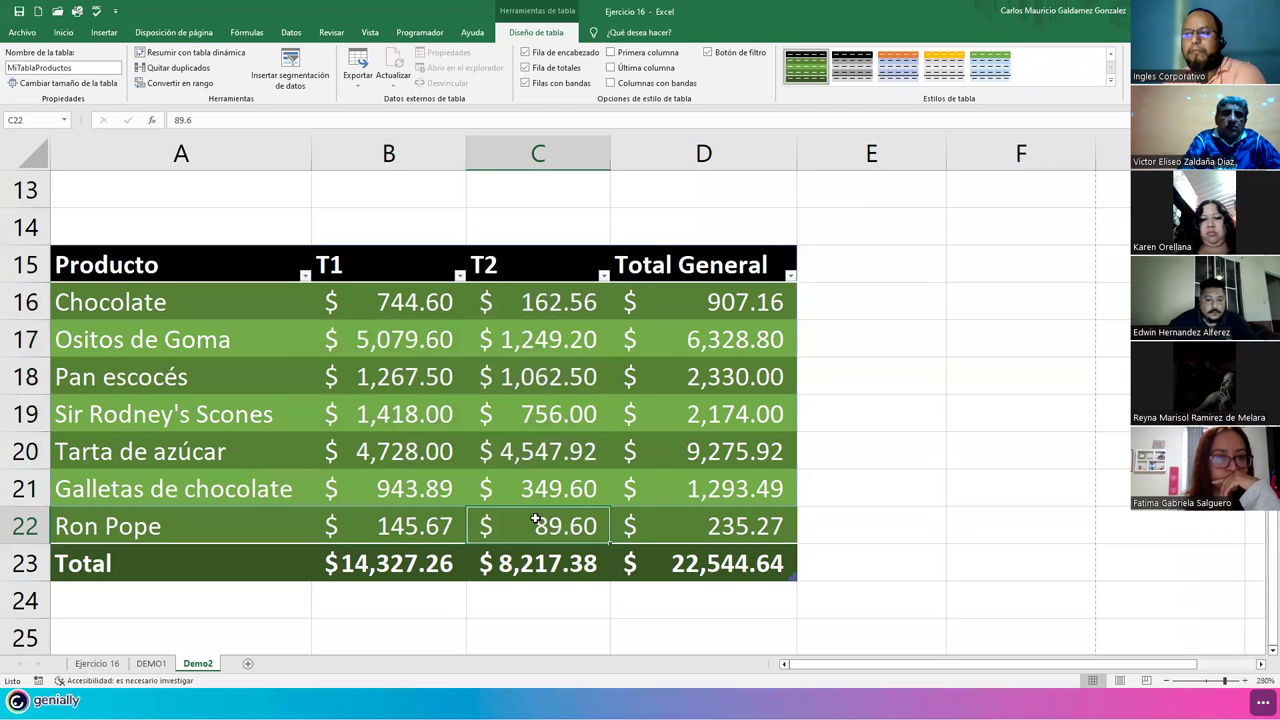
{"action": "left_click", "coordinate": [407, 313]}
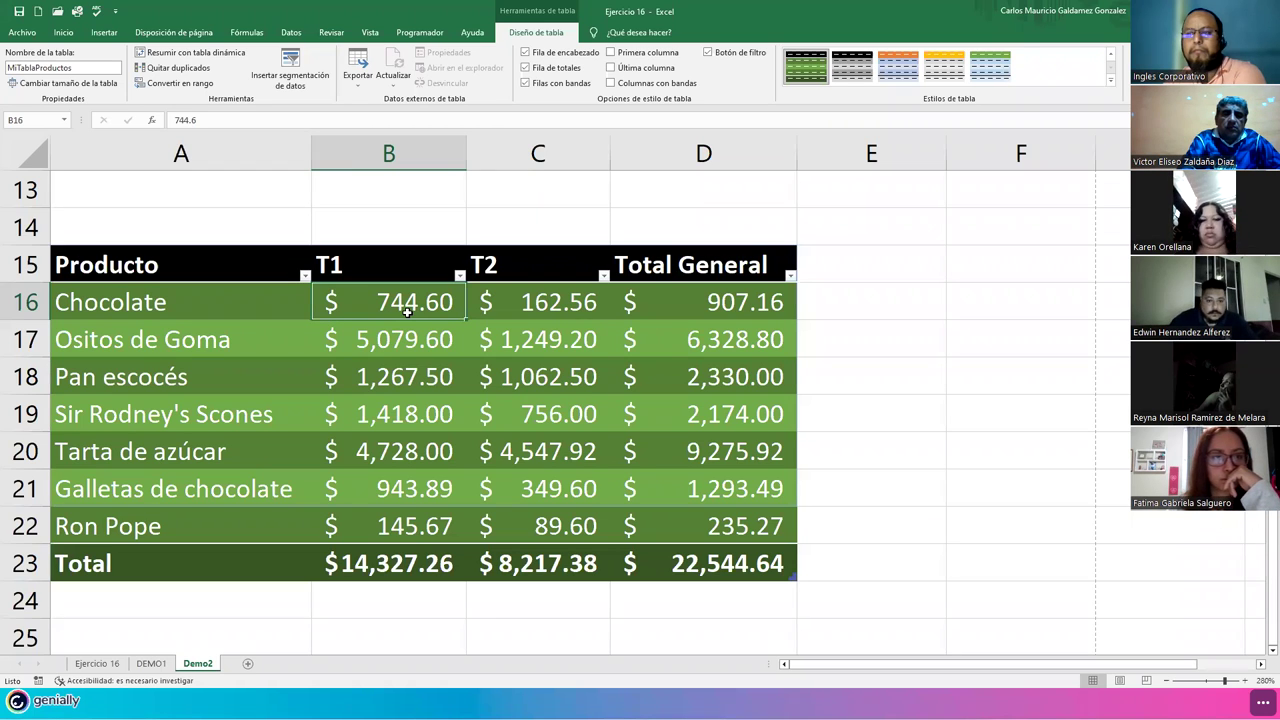
{"action": "left_click", "coordinate": [250, 371]}
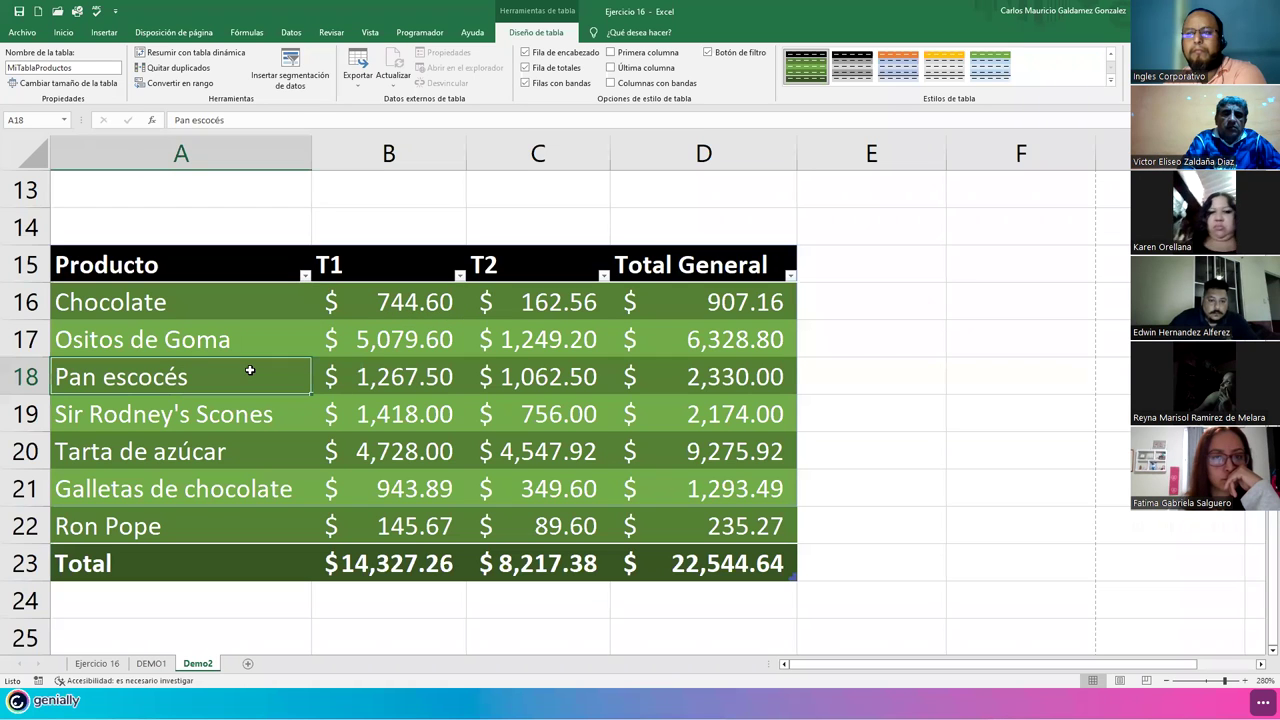
{"action": "left_click", "coordinate": [384, 300]}
{"action": "left_click_drag", "start_coordinate": [426, 345], "coordinate": [520, 518]}
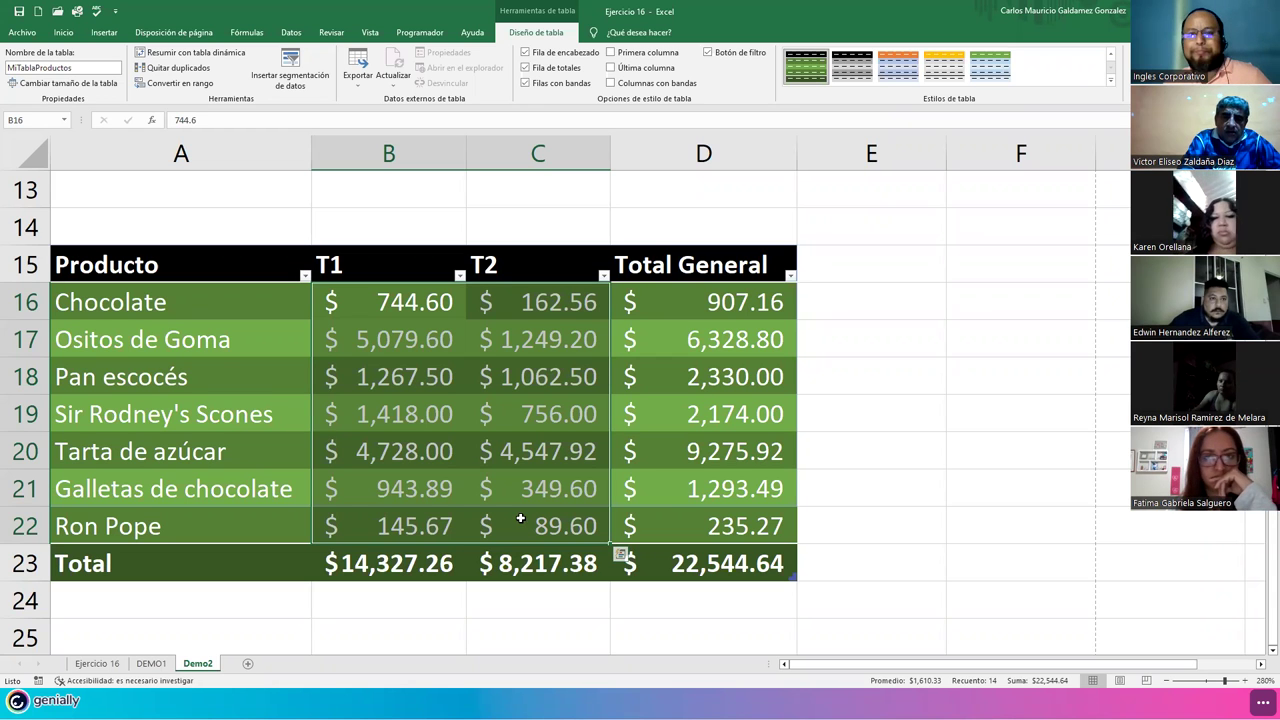
{"action": "left_click", "coordinate": [406, 456]}
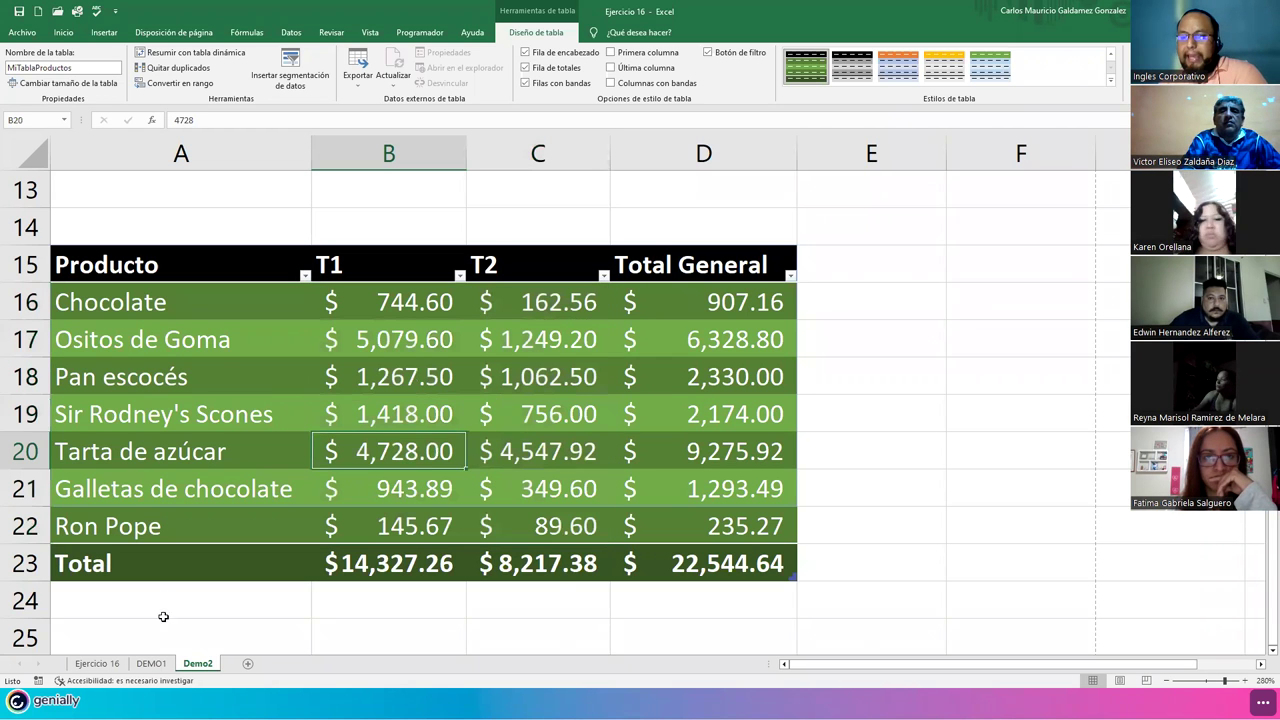
Review the monthly sales, Total Ventas, Pro Ventas, Sueldo and Código columns on the DEMO1 sheet.
{"action": "left_click", "coordinate": [151, 664]}
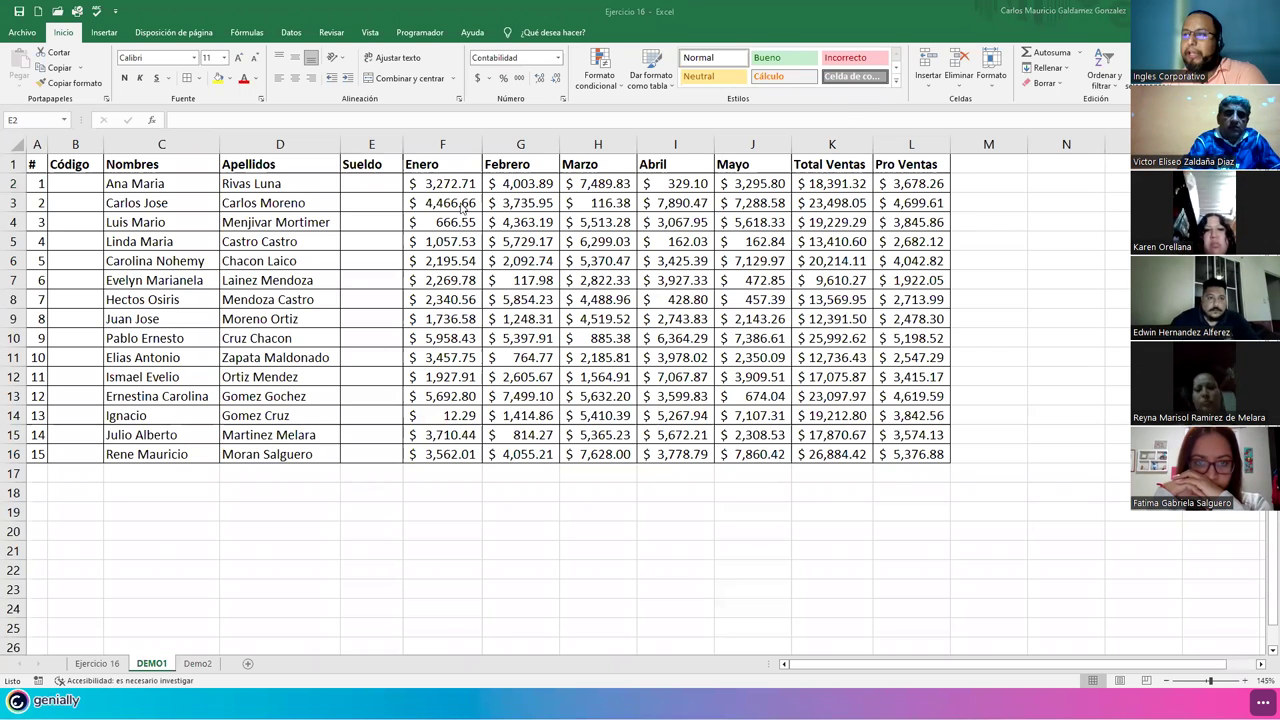
{"action": "mouse_move", "coordinate": [452, 187]}
{"action": "left_mouse_down"}
{"action": "mouse_move", "coordinate": [760, 378]}
{"action": "mouse_move", "coordinate": [768, 450]}
{"action": "mouse_move", "coordinate": [785, 456]}
{"action": "left_mouse_up"}
{"action": "left_click_drag", "start_coordinate": [830, 183], "coordinate": [832, 455]}
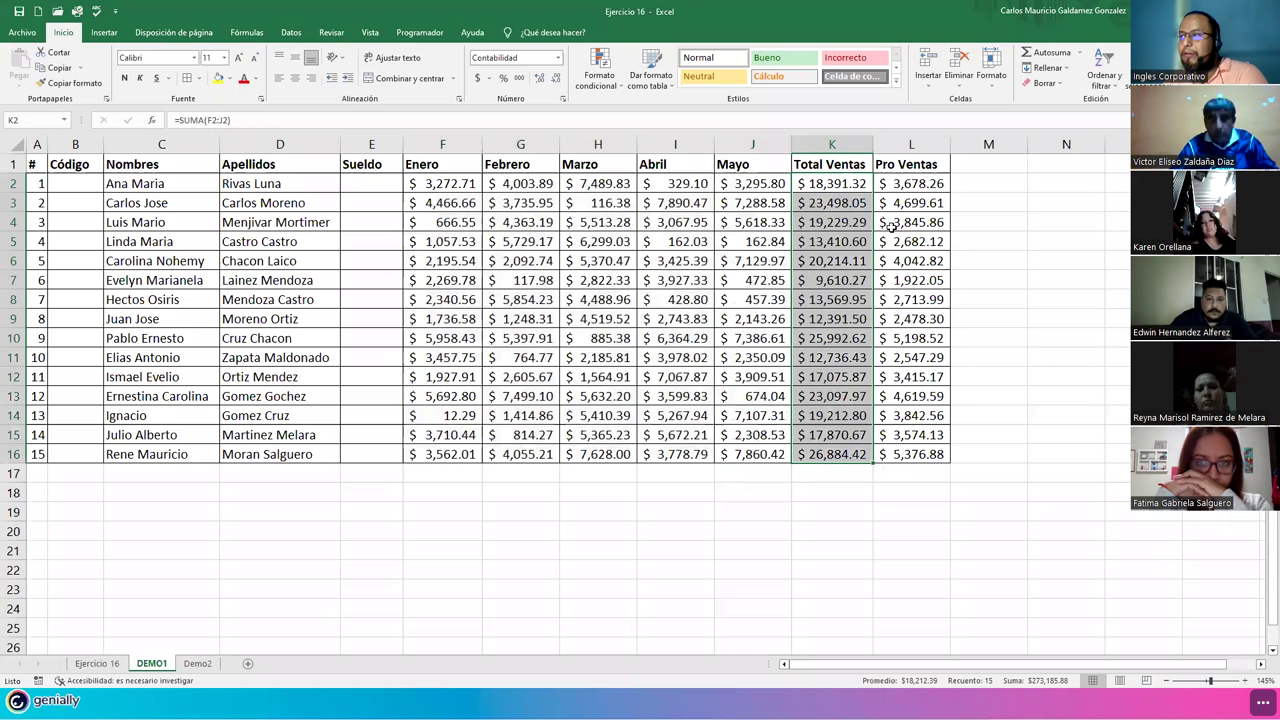
{"action": "left_click_drag", "start_coordinate": [886, 183], "coordinate": [917, 454]}
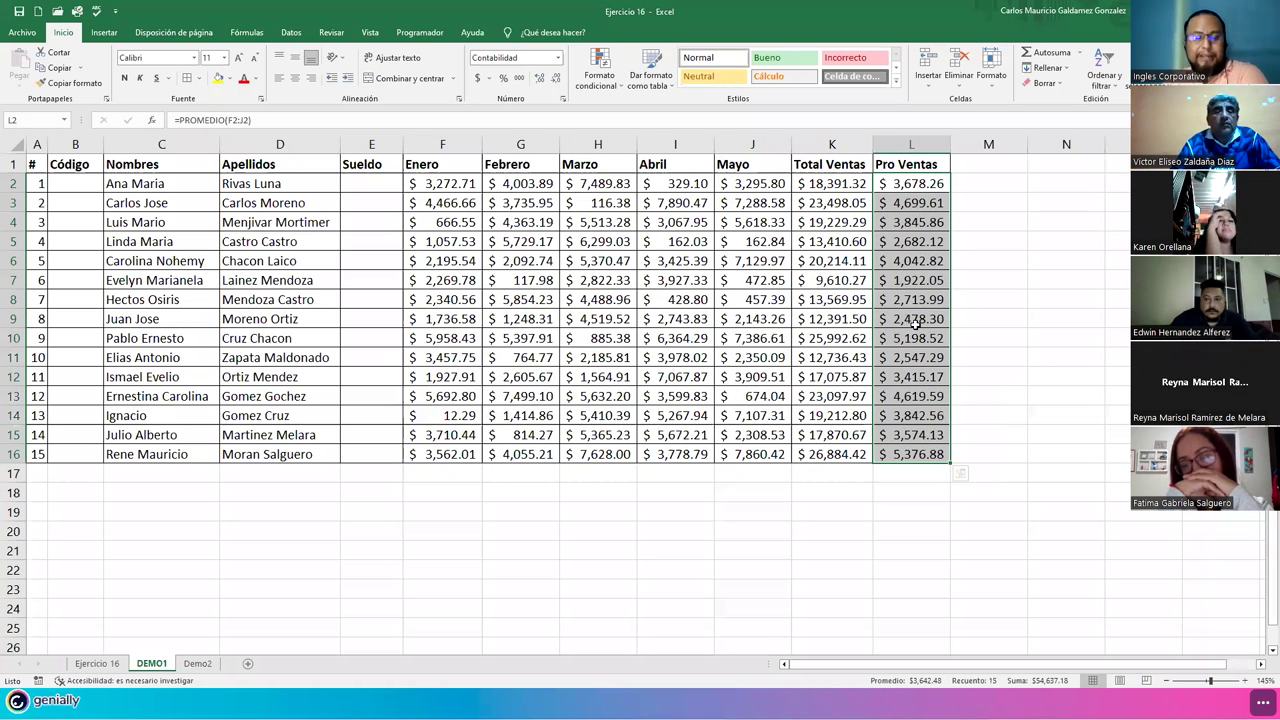
{"action": "left_click", "coordinate": [362, 183]}
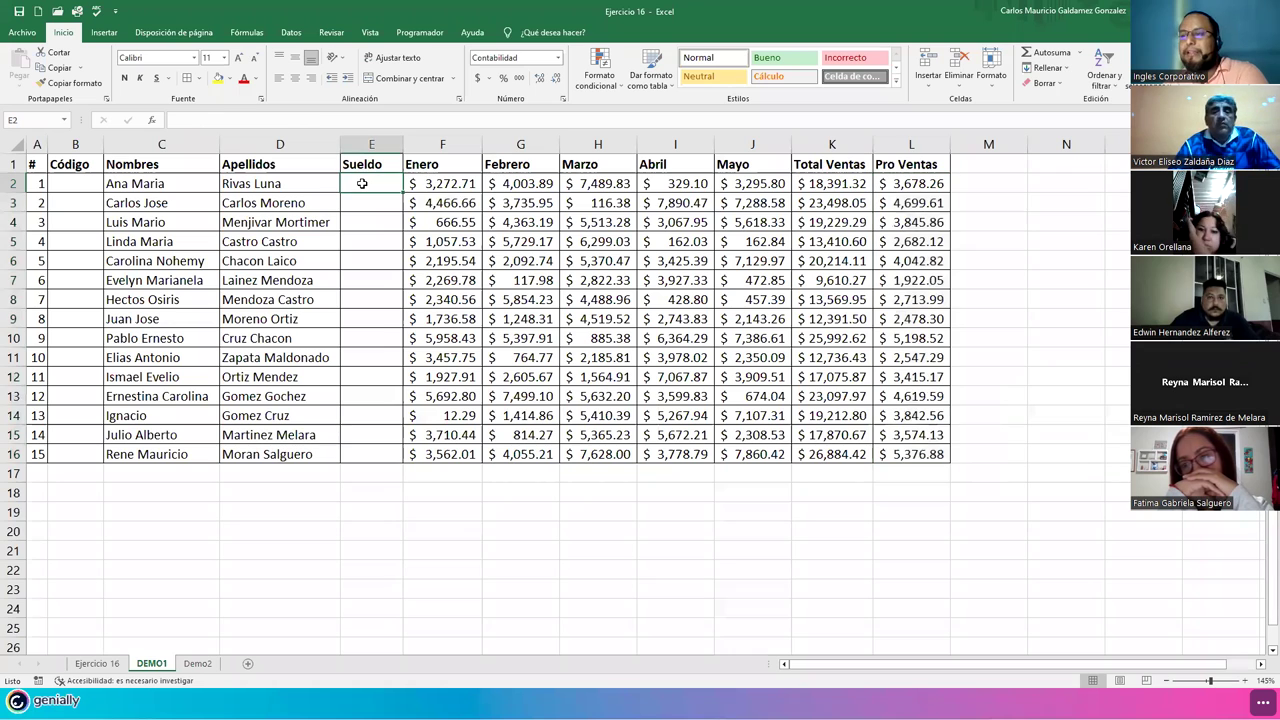
{"action": "left_click", "coordinate": [72, 184]}
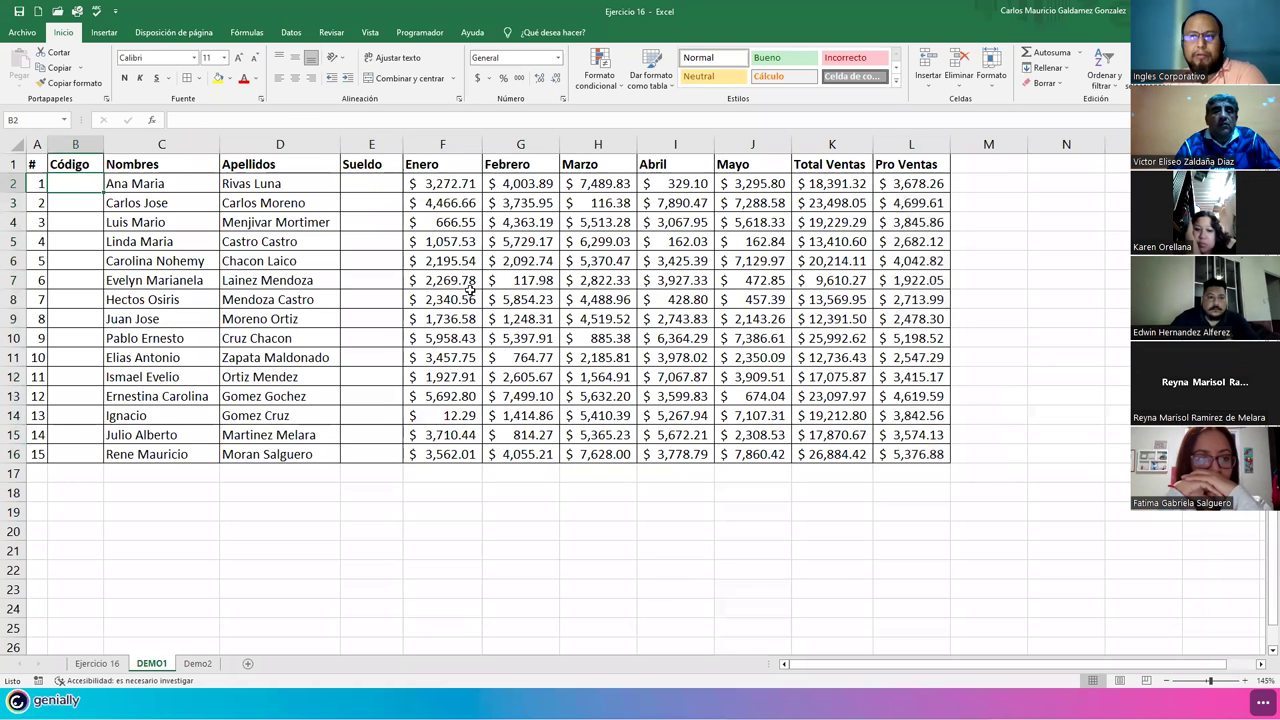
Convert the DEMO1 data range A1:L16 into a table with headers.
{"action": "left_click", "coordinate": [265, 228]}
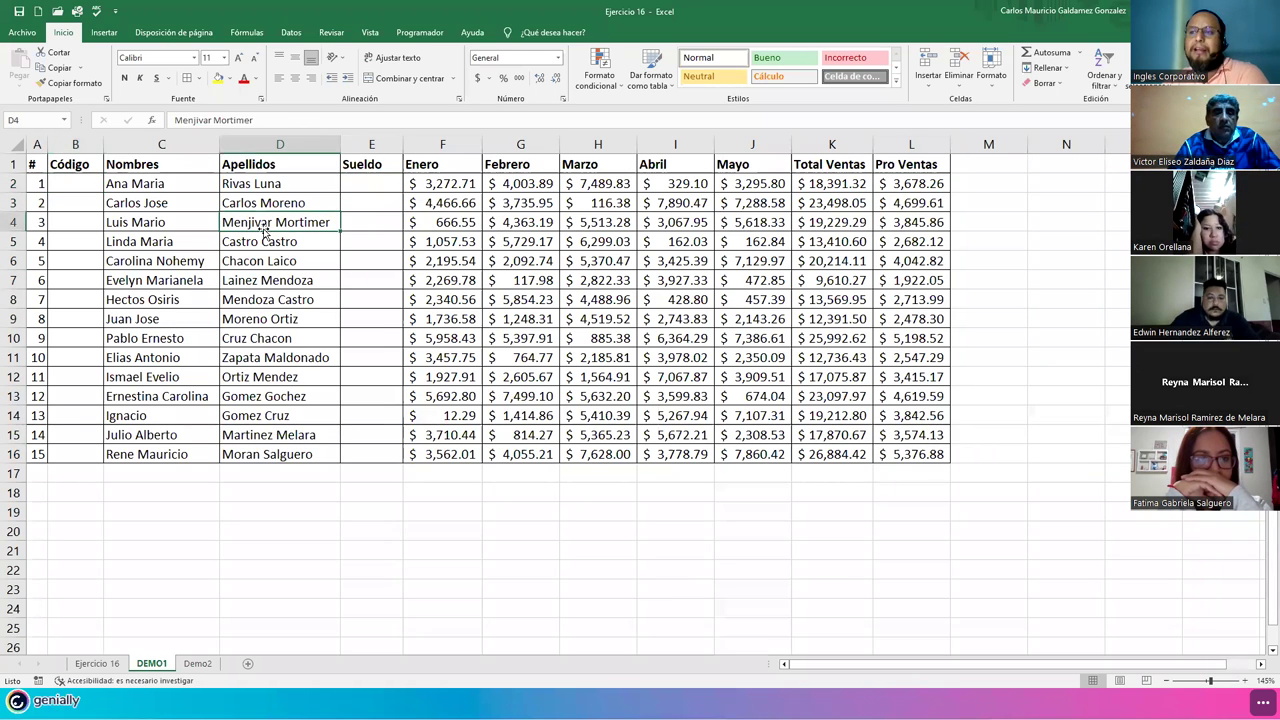
{"action": "left_click", "coordinate": [105, 33]}
{"action": "left_click", "coordinate": [125, 68]}
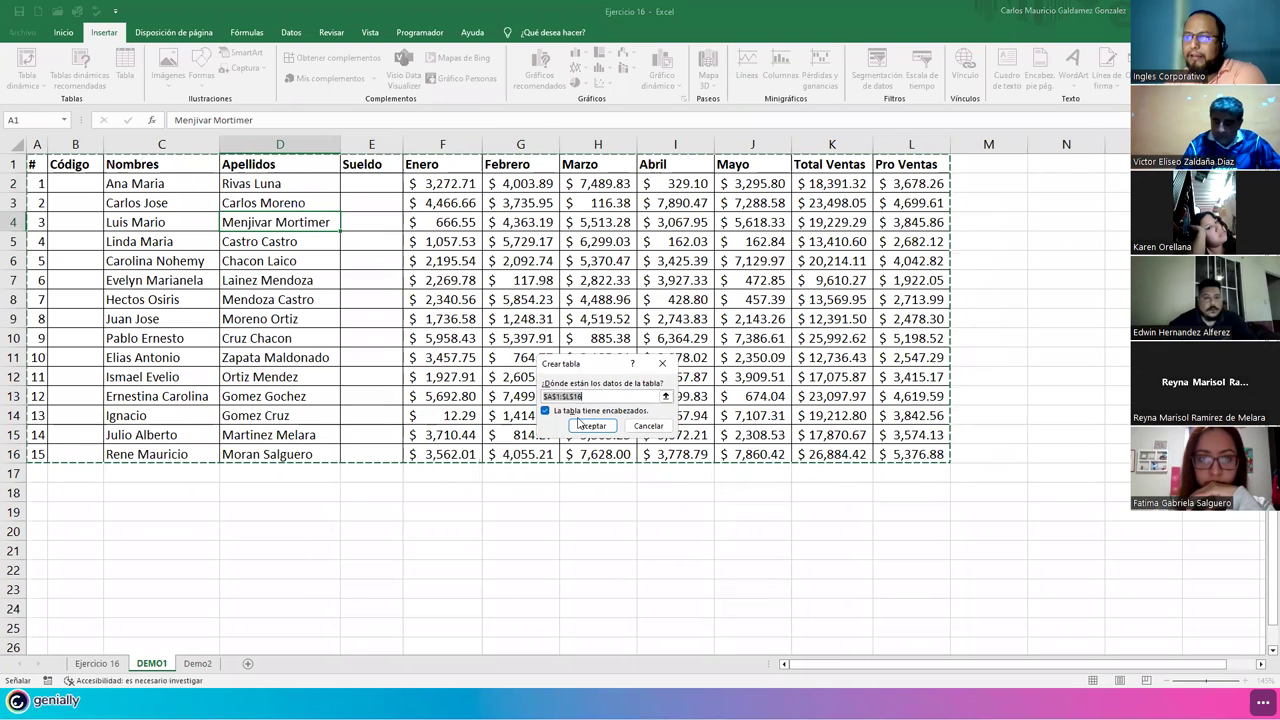
{"action": "left_click", "coordinate": [594, 426]}
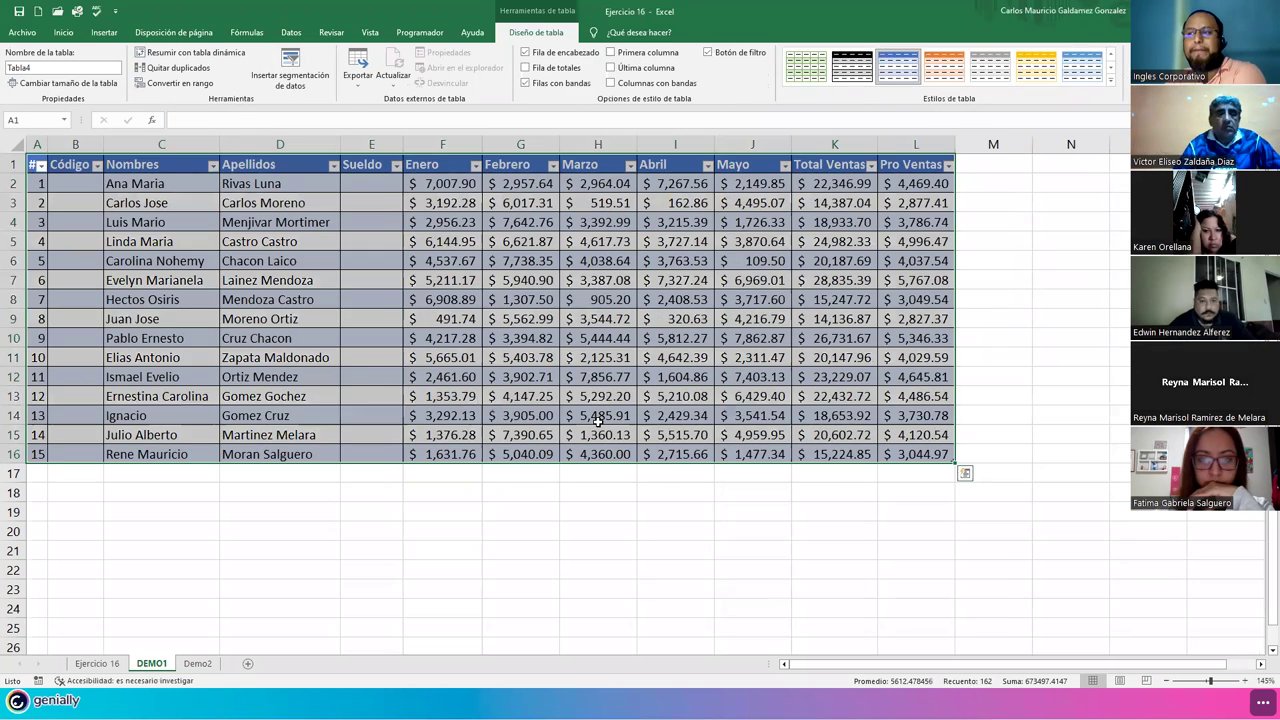
{"action": "left_click", "coordinate": [336, 306]}
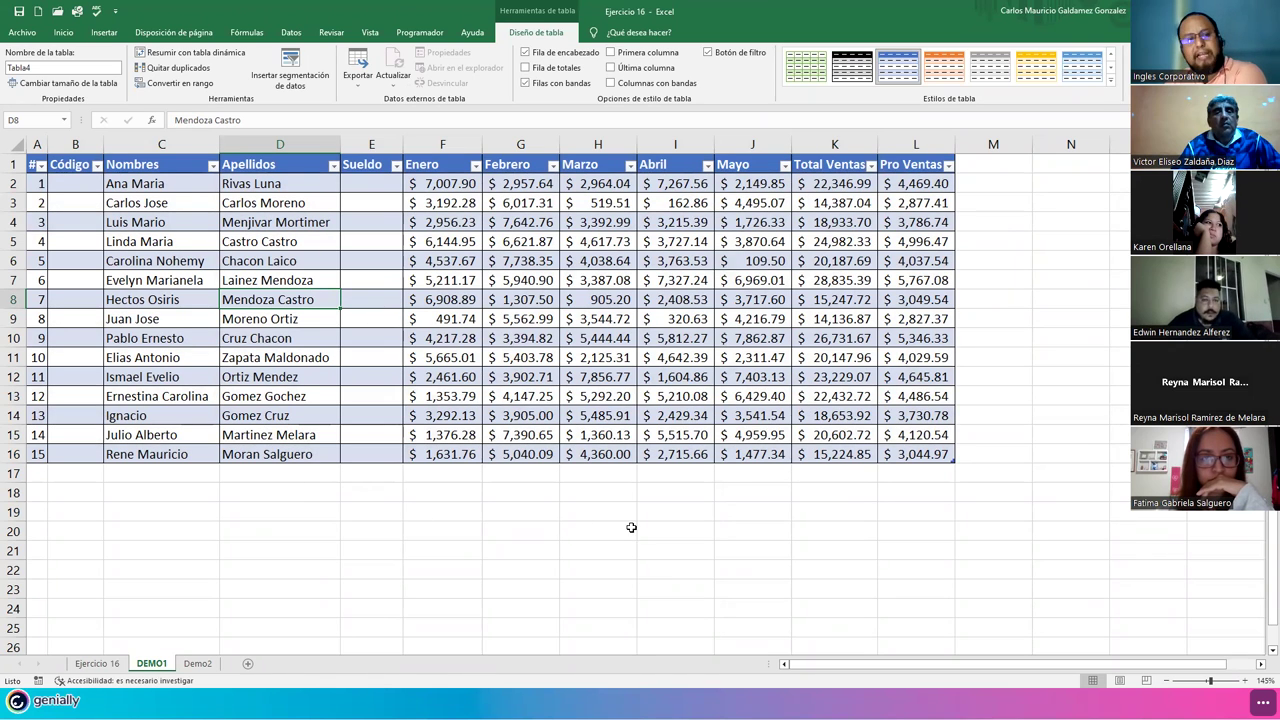
Examine the area below the DEMO1 table and its Total Ventas, Pro Ventas, Sueldo and Código columns.
{"action": "left_click_drag", "start_coordinate": [39, 479], "coordinate": [769, 472]}
{"action": "left_click_drag", "start_coordinate": [816, 183], "coordinate": [840, 456]}
{"action": "left_click_drag", "start_coordinate": [897, 183], "coordinate": [922, 455]}
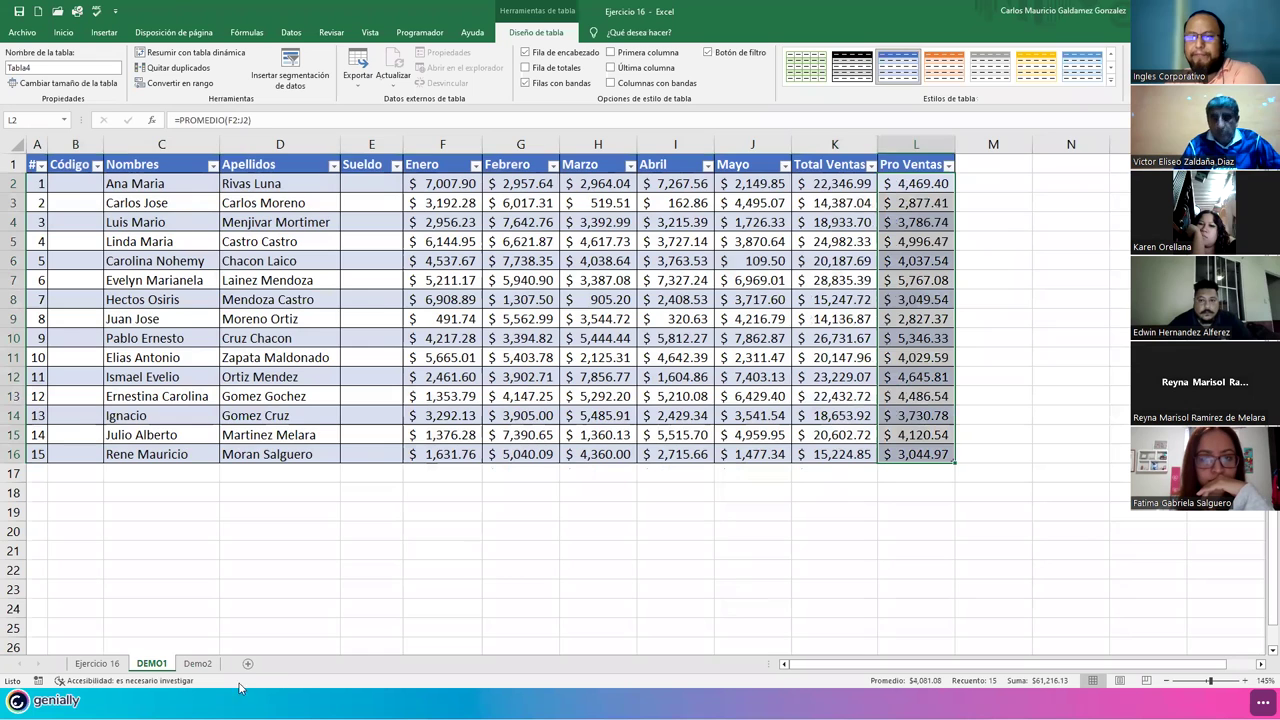
{"action": "left_click", "coordinate": [198, 664]}
{"action": "left_click", "coordinate": [152, 664]}
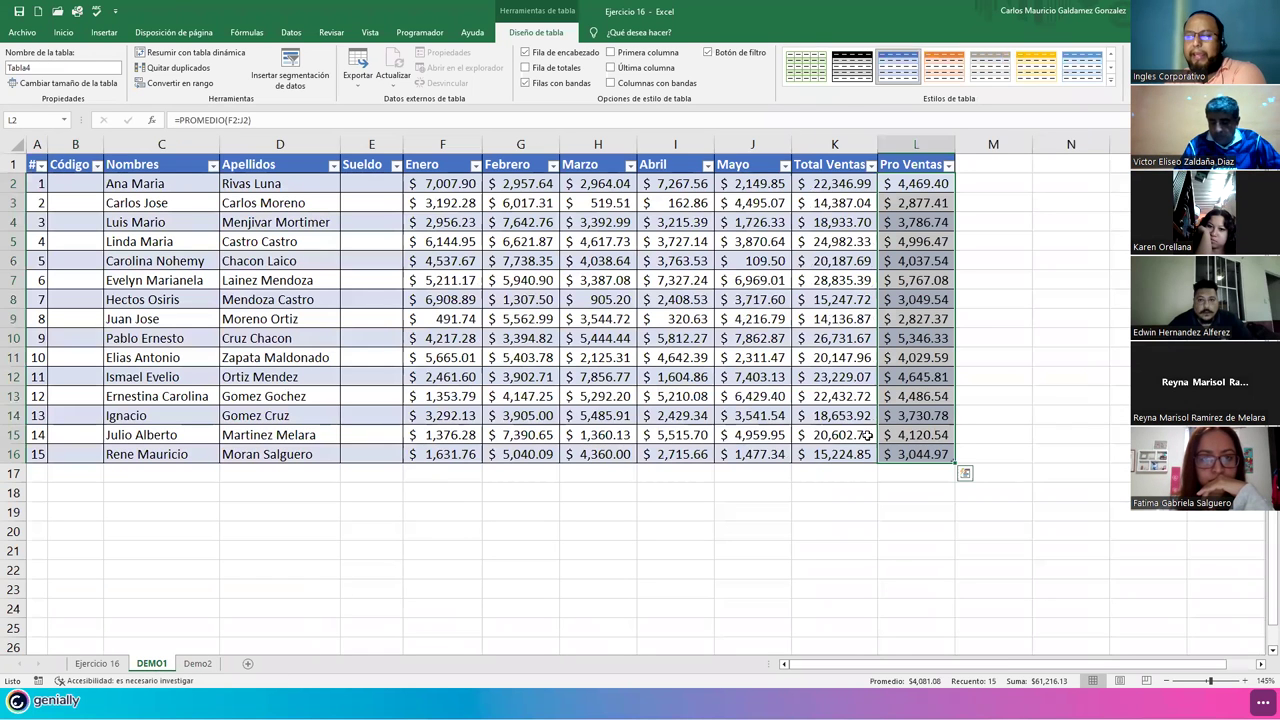
{"action": "left_click", "coordinate": [905, 416]}
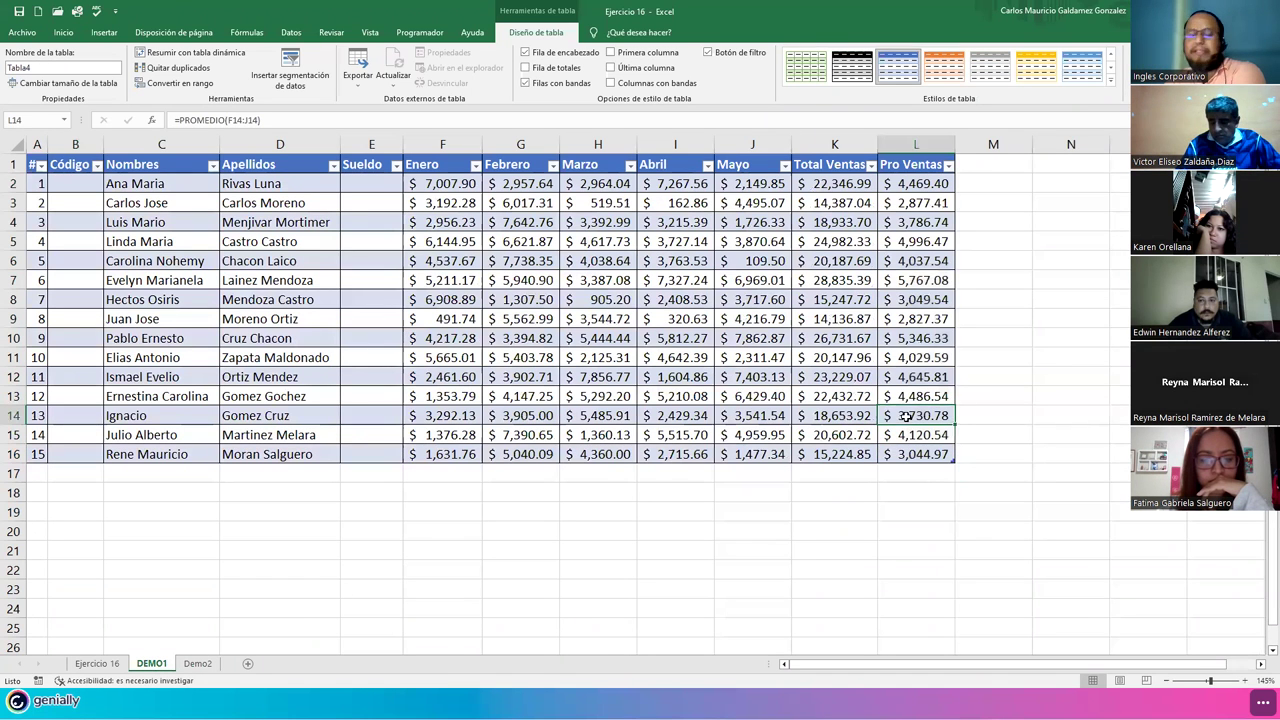
{"action": "left_click_drag", "start_coordinate": [360, 180], "coordinate": [360, 454]}
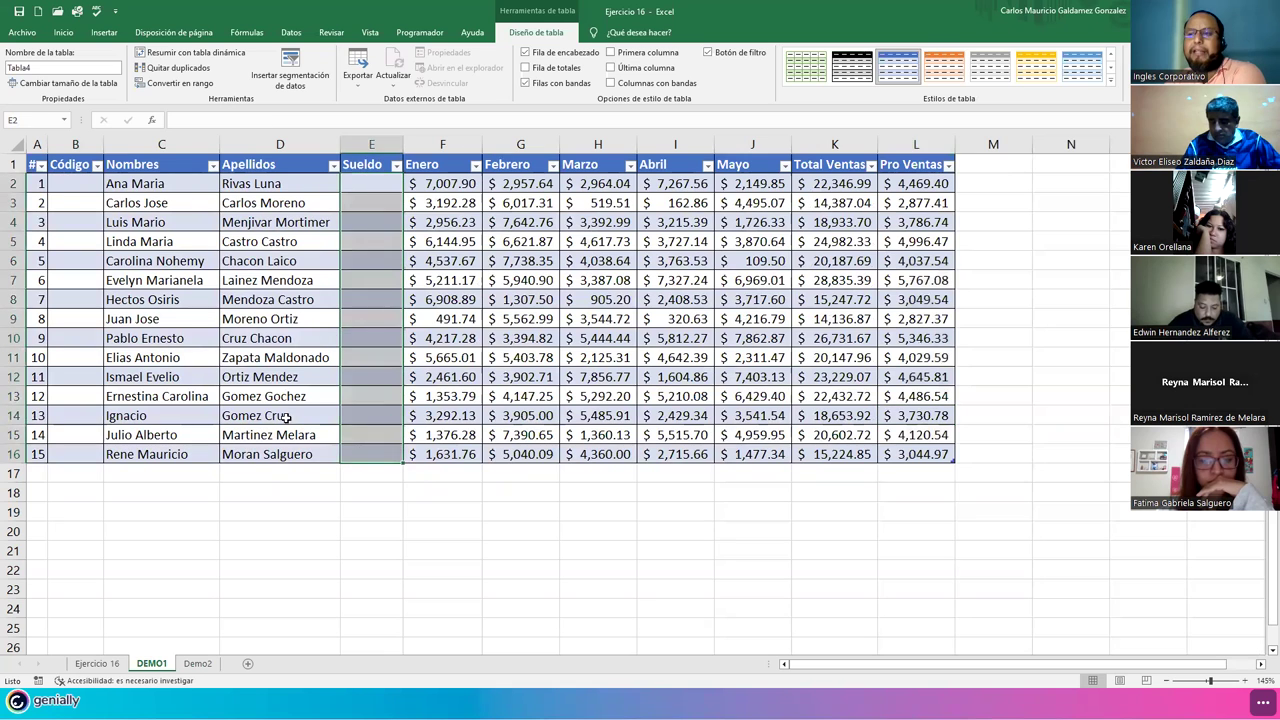
{"action": "left_click_drag", "start_coordinate": [75, 183], "coordinate": [88, 451]}
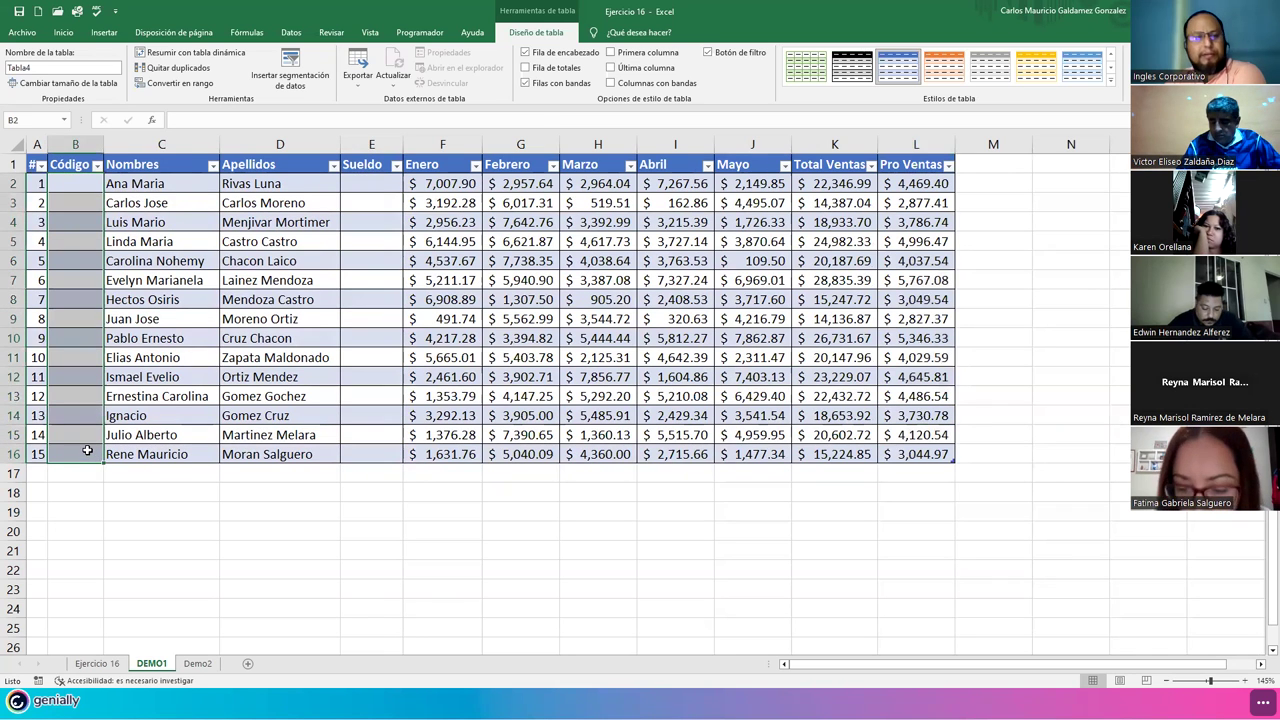
Review the first instruction and both guide table images on the Ejercicio 16 sheet, and select cell A1.
{"action": "left_click", "coordinate": [112, 664]}
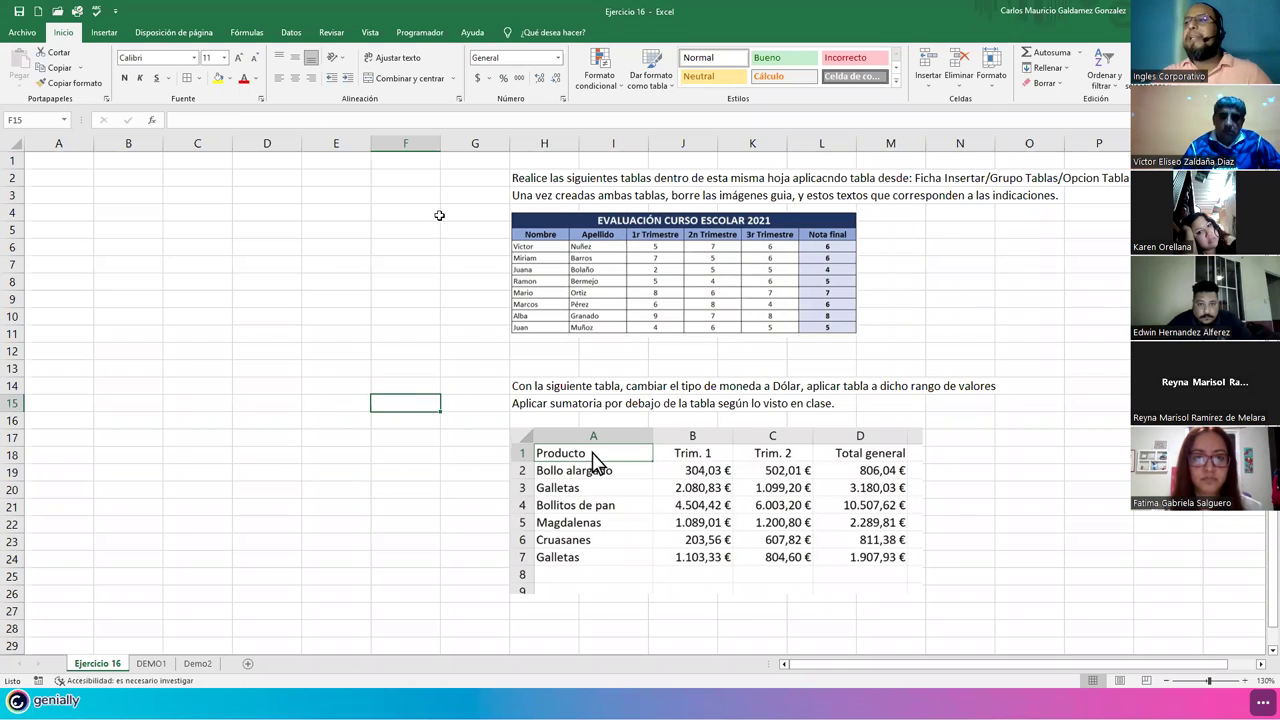
{"action": "left_click", "coordinate": [527, 180]}
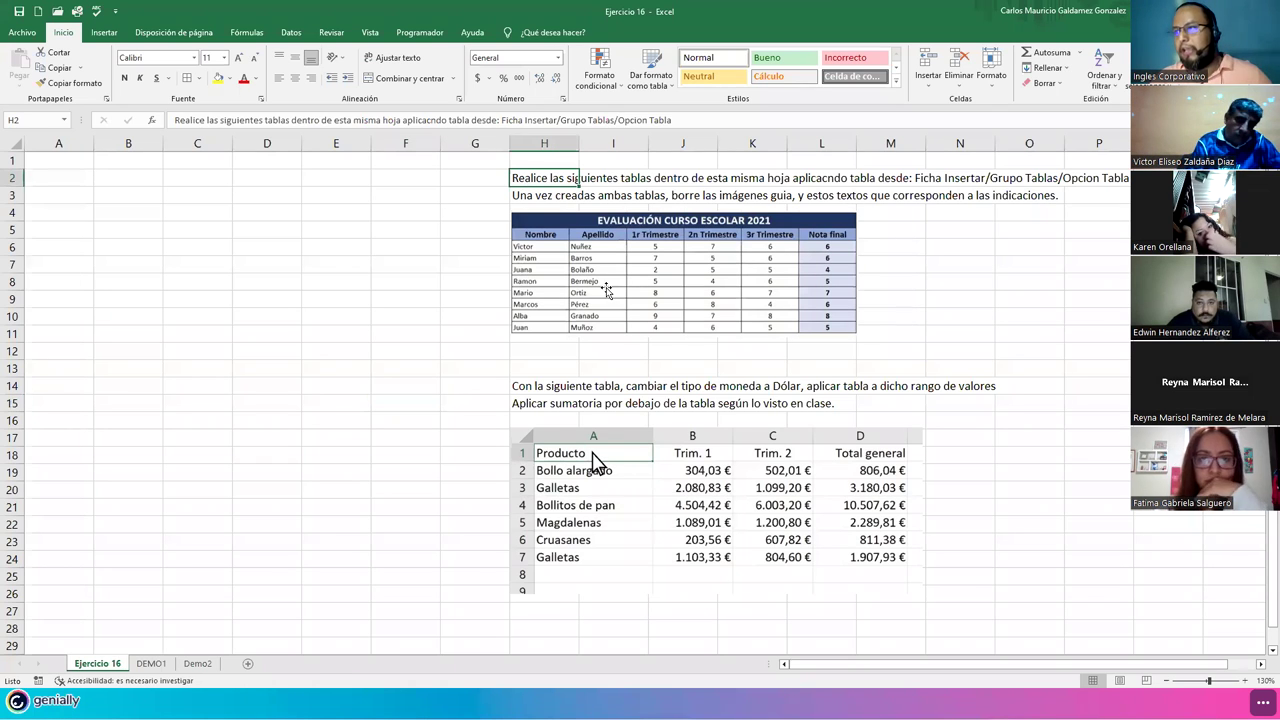
{"action": "left_click", "coordinate": [606, 289]}
{"action": "left_click", "coordinate": [604, 467]}
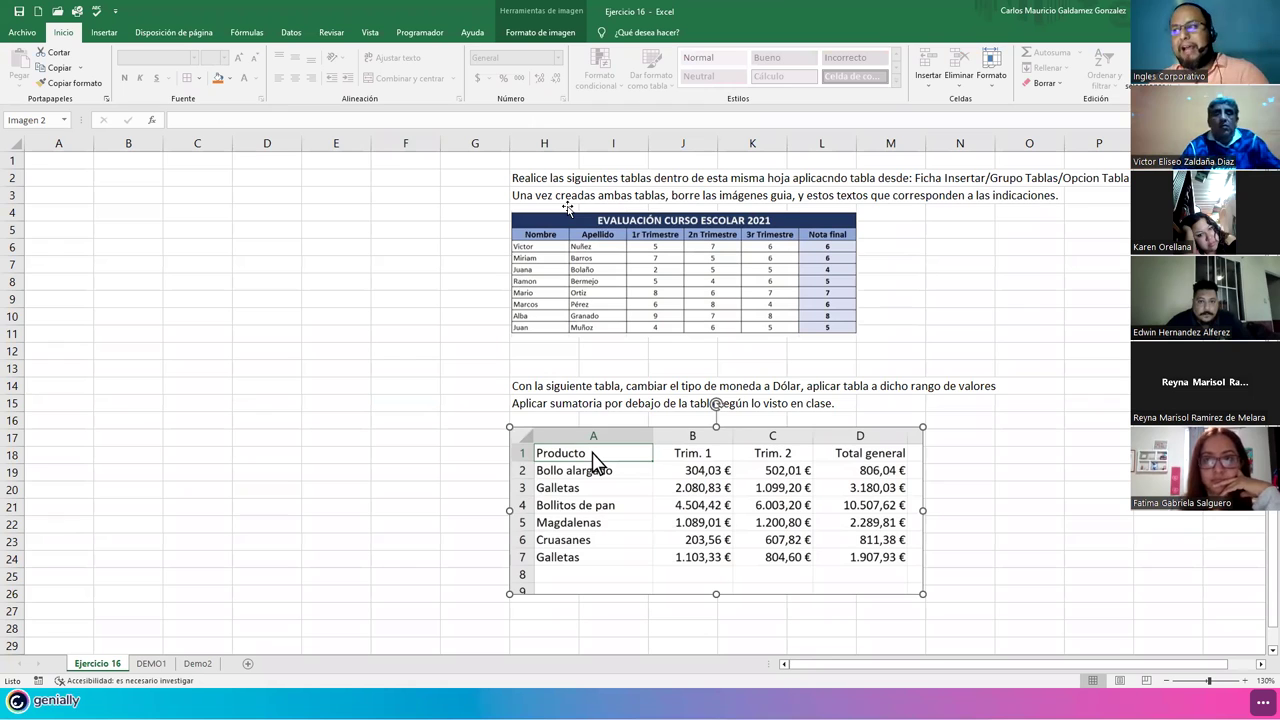
{"action": "left_click", "coordinate": [730, 273]}
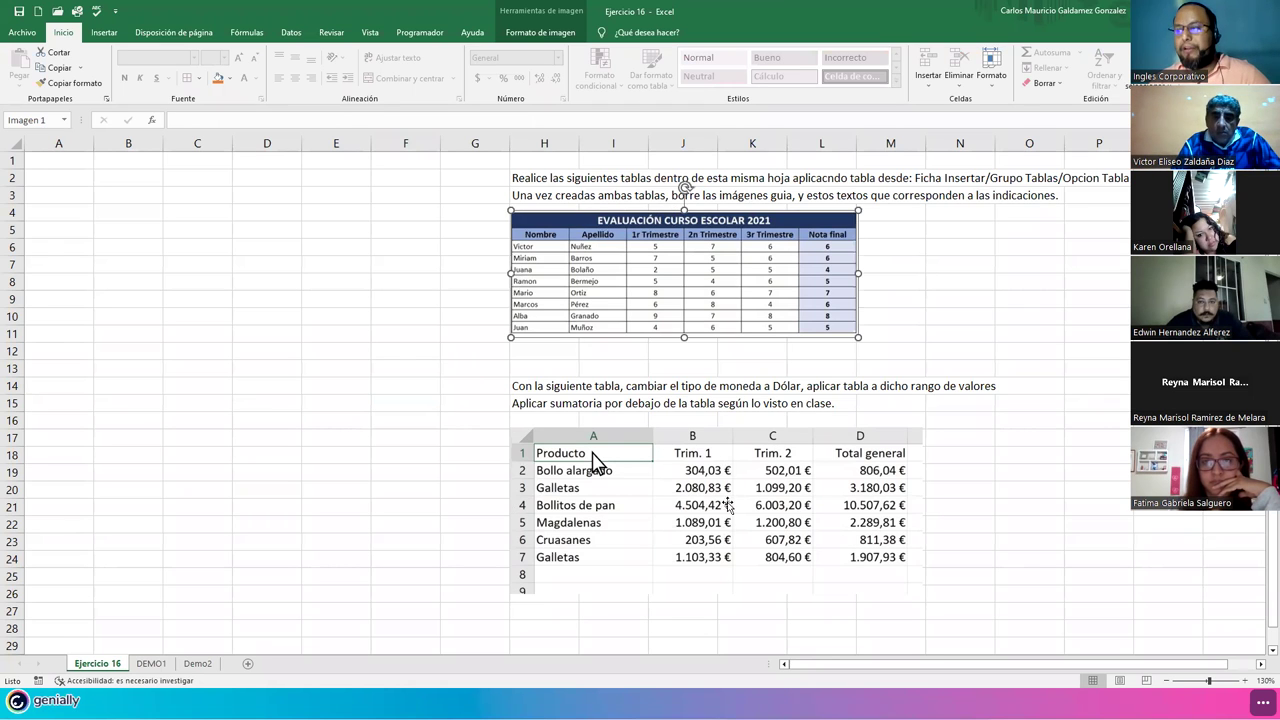
{"action": "left_click", "coordinate": [729, 456]}
{"action": "left_click", "coordinate": [730, 302]}
{"action": "left_click", "coordinate": [739, 487]}
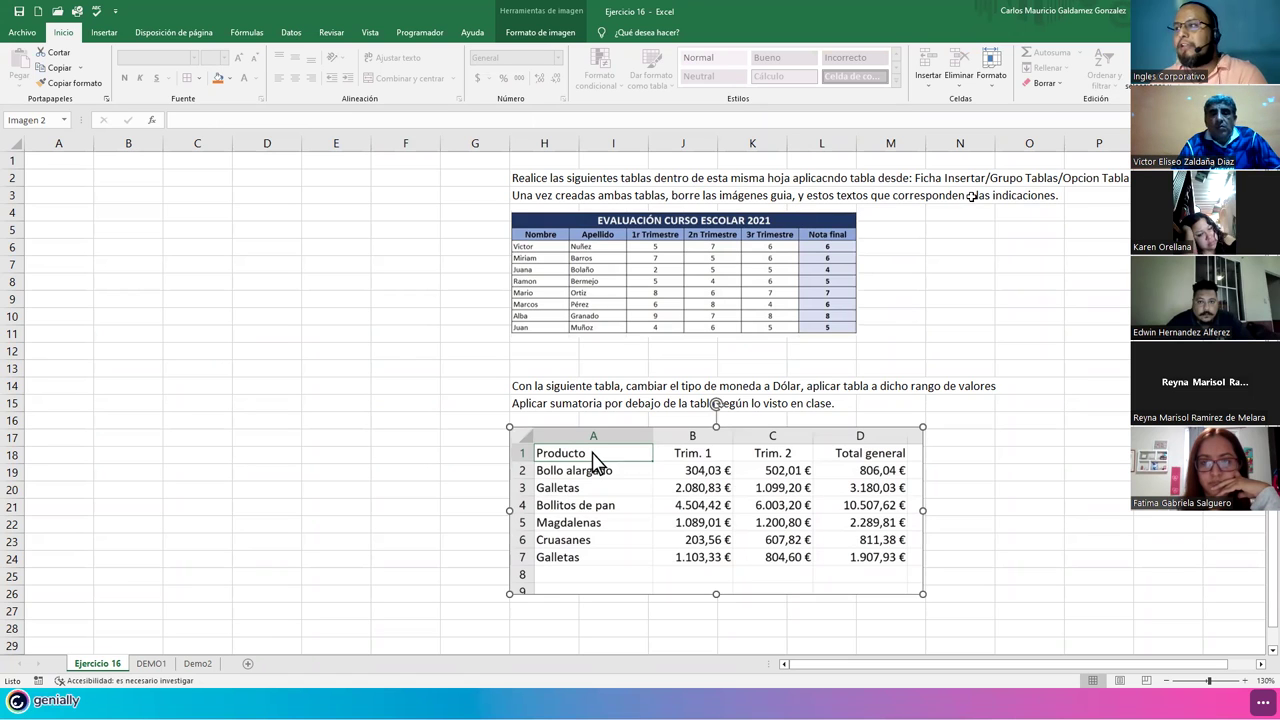
{"action": "left_click", "coordinate": [708, 280]}
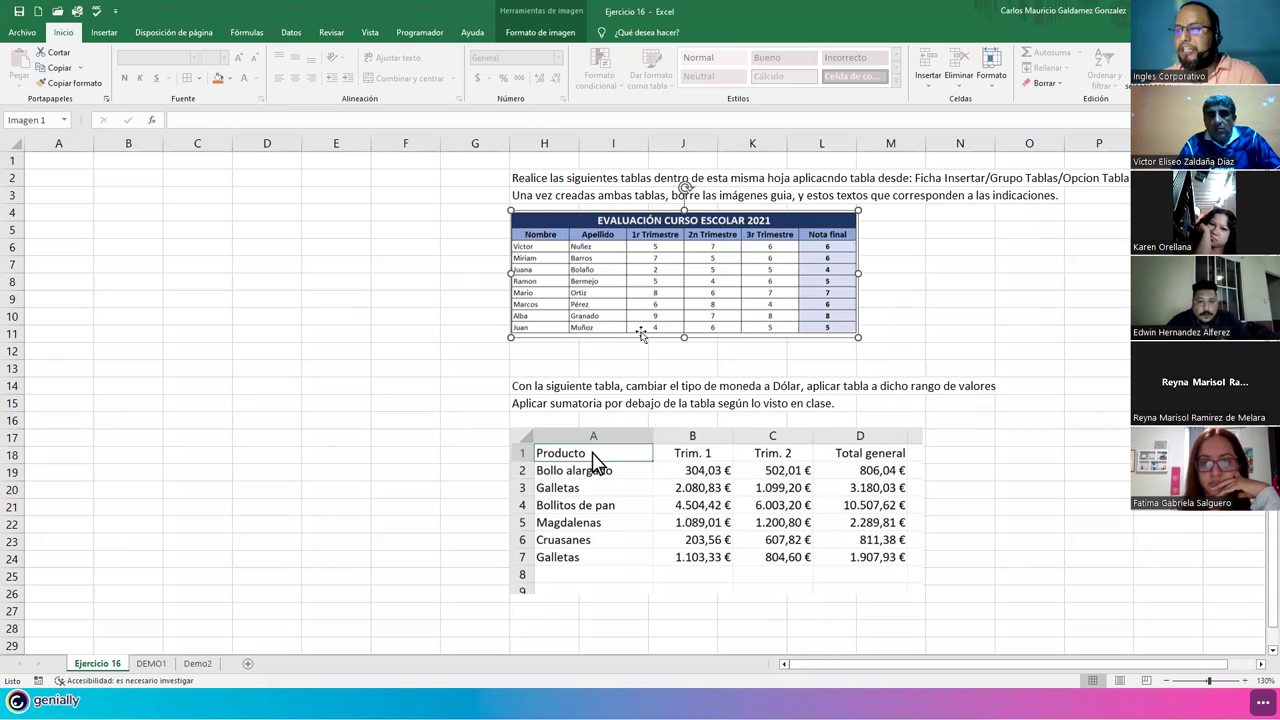
{"action": "left_click", "coordinate": [631, 537]}
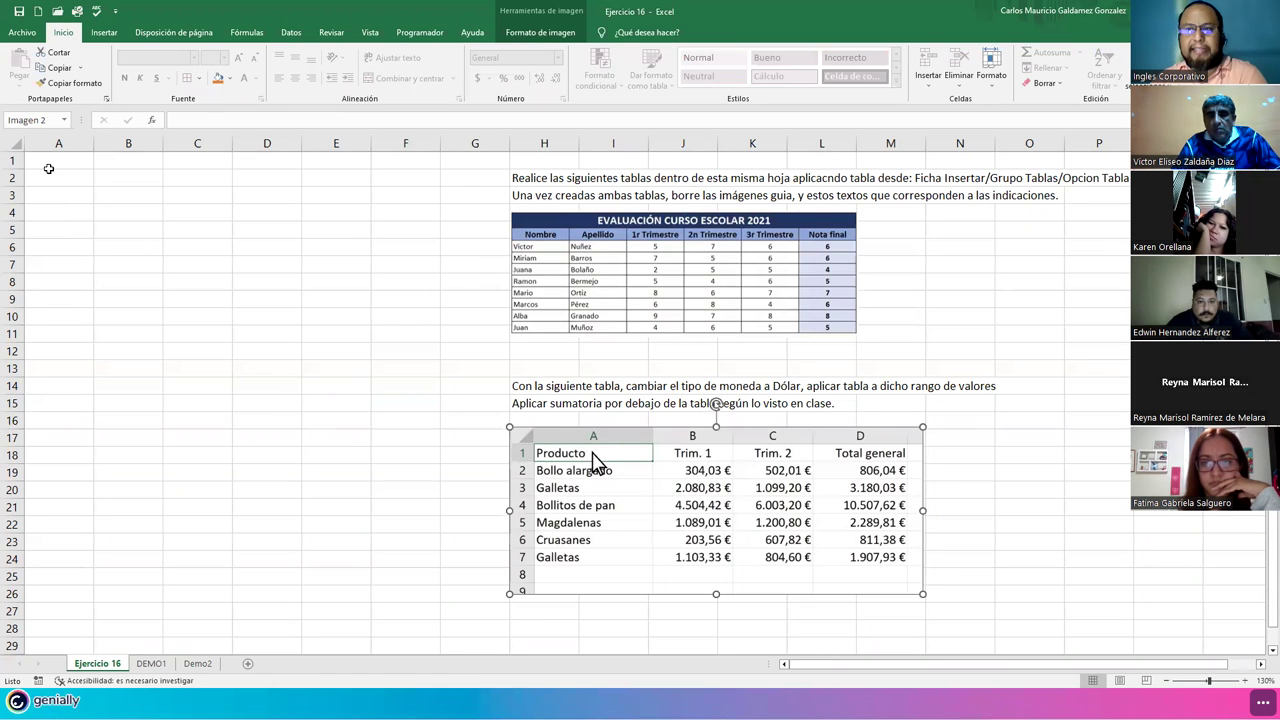
{"action": "left_click", "coordinate": [49, 170]}
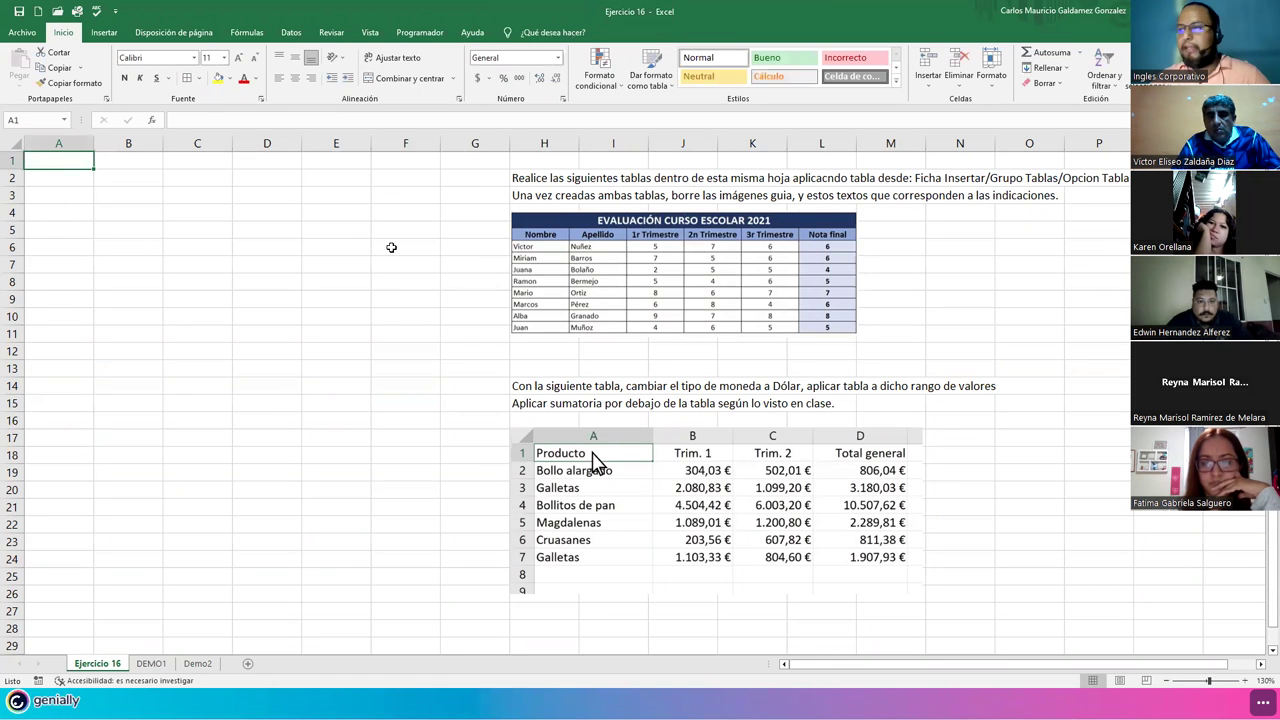
Review the Ejercicio 16 instruction on dollar currency, table format and totals, comparing it with the Demo2 table.
{"action": "left_click", "coordinate": [517, 385]}
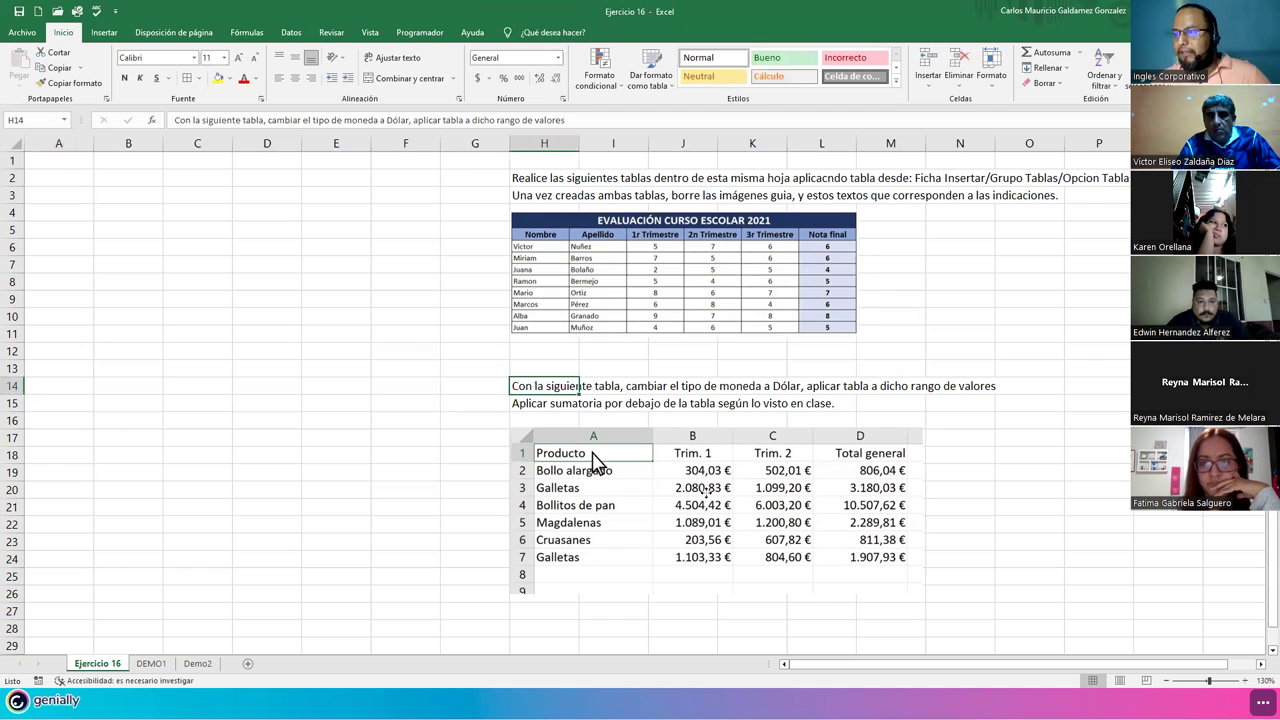
{"action": "left_click", "coordinate": [690, 490]}
{"action": "left_click", "coordinate": [690, 386]}
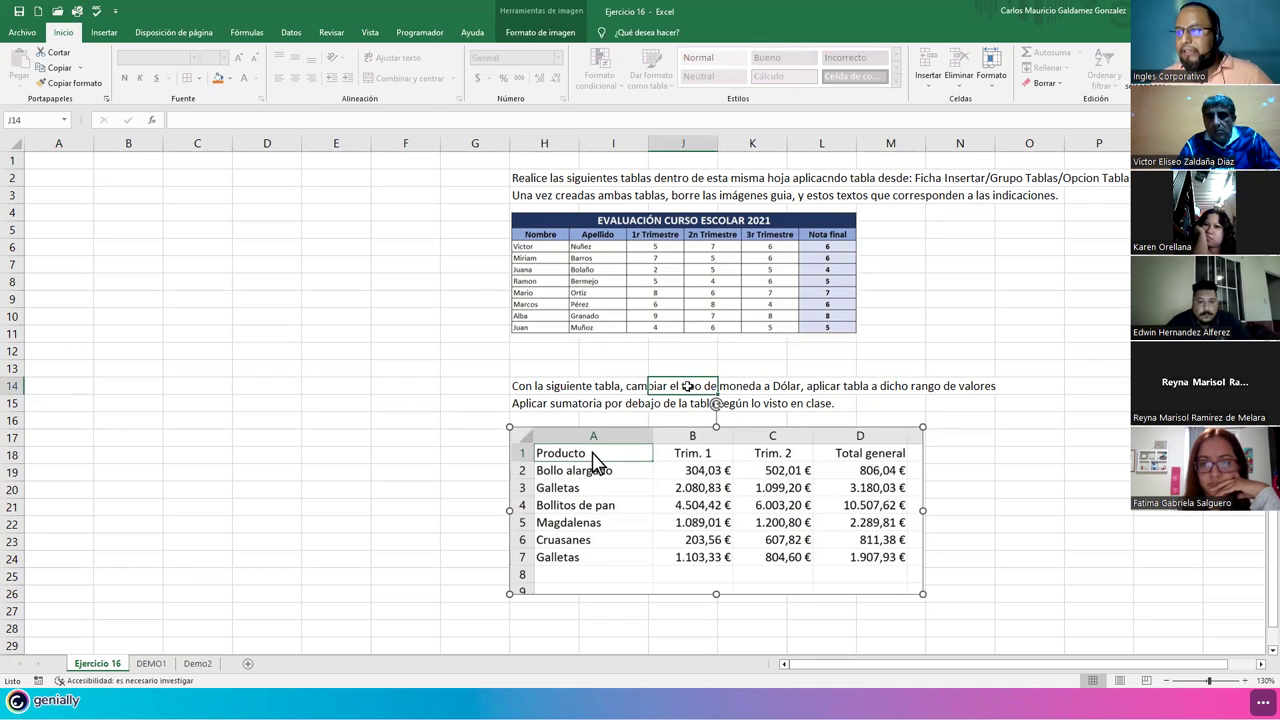
{"action": "left_click", "coordinate": [840, 389]}
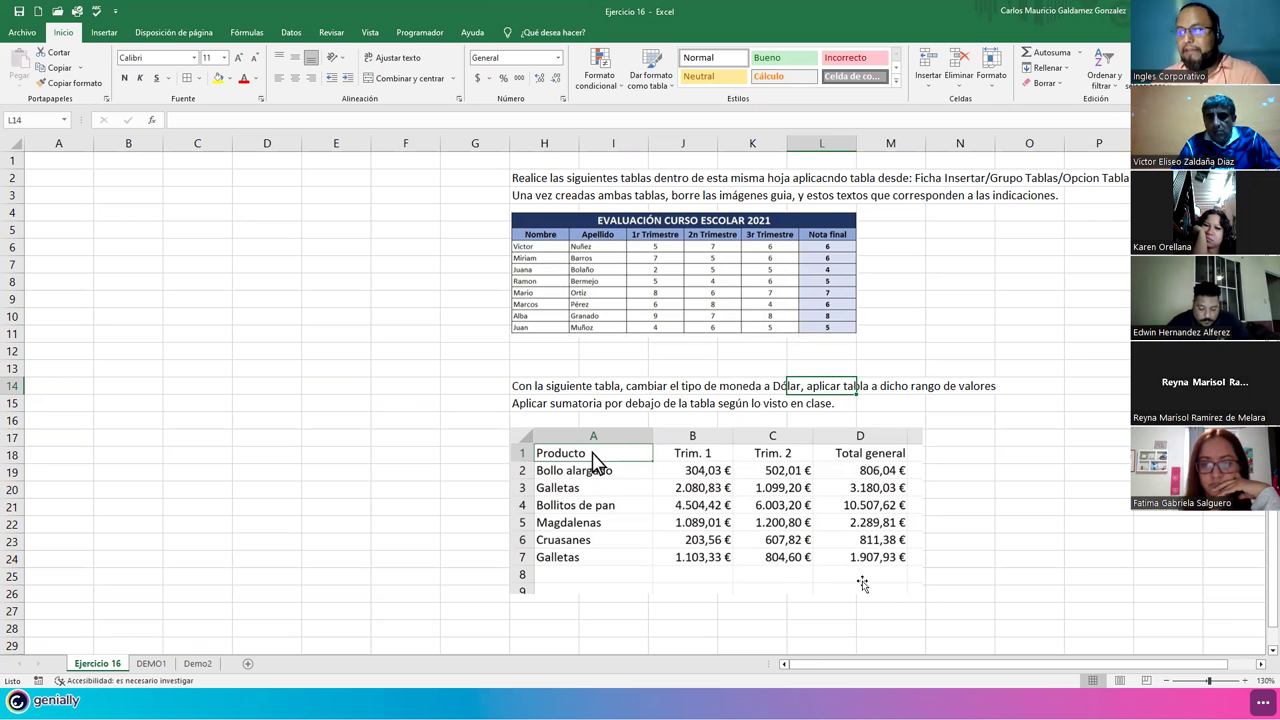
{"action": "left_click", "coordinate": [197, 663]}
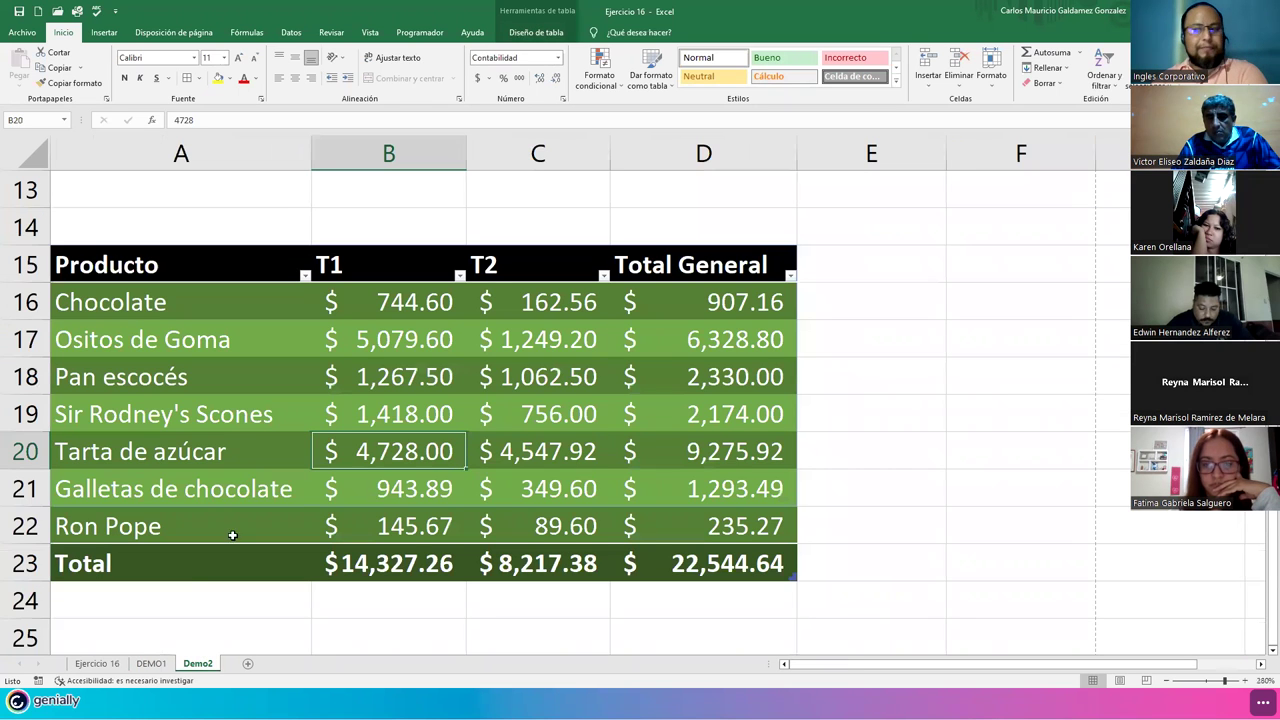
{"action": "left_click", "coordinate": [97, 663]}
{"action": "left_click", "coordinate": [450, 316]}
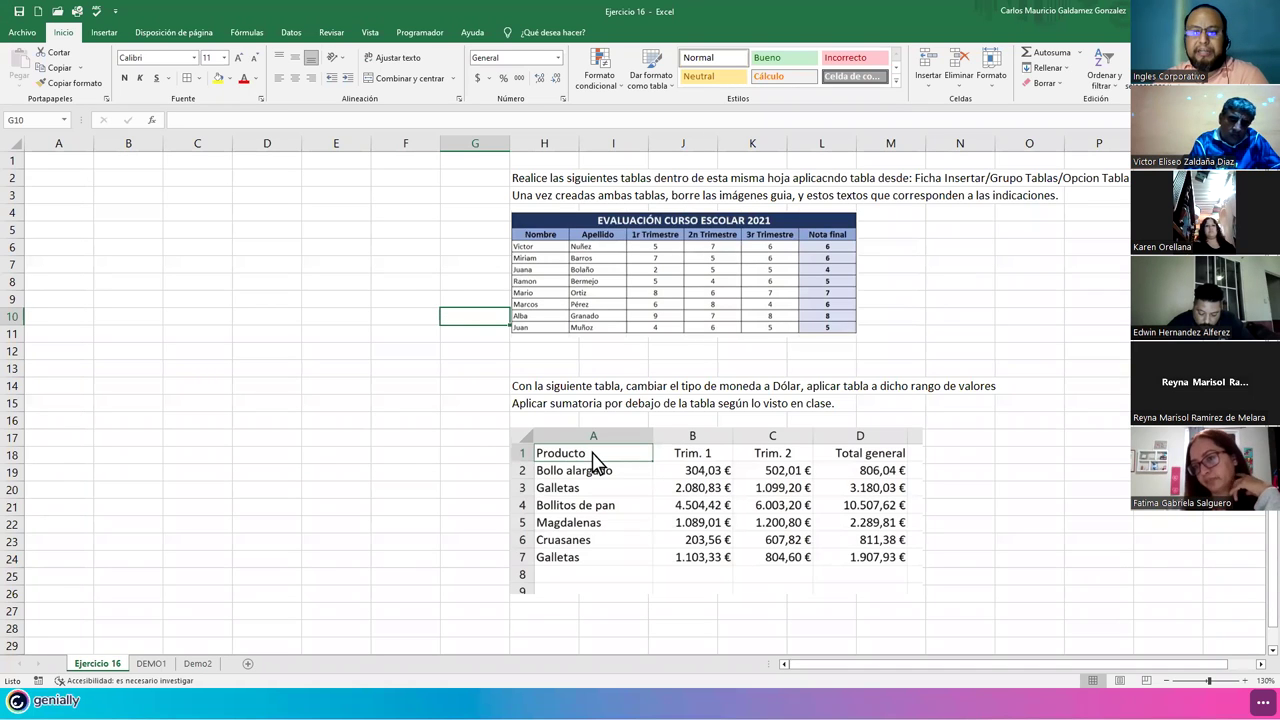
Review the product table image on the Ejercicio 16 sheet, then advance the Genially presentation from the DEMOSTRACIÓN slide to the CONSULTAS slide.
{"action": "left_click", "coordinate": [593, 460]}
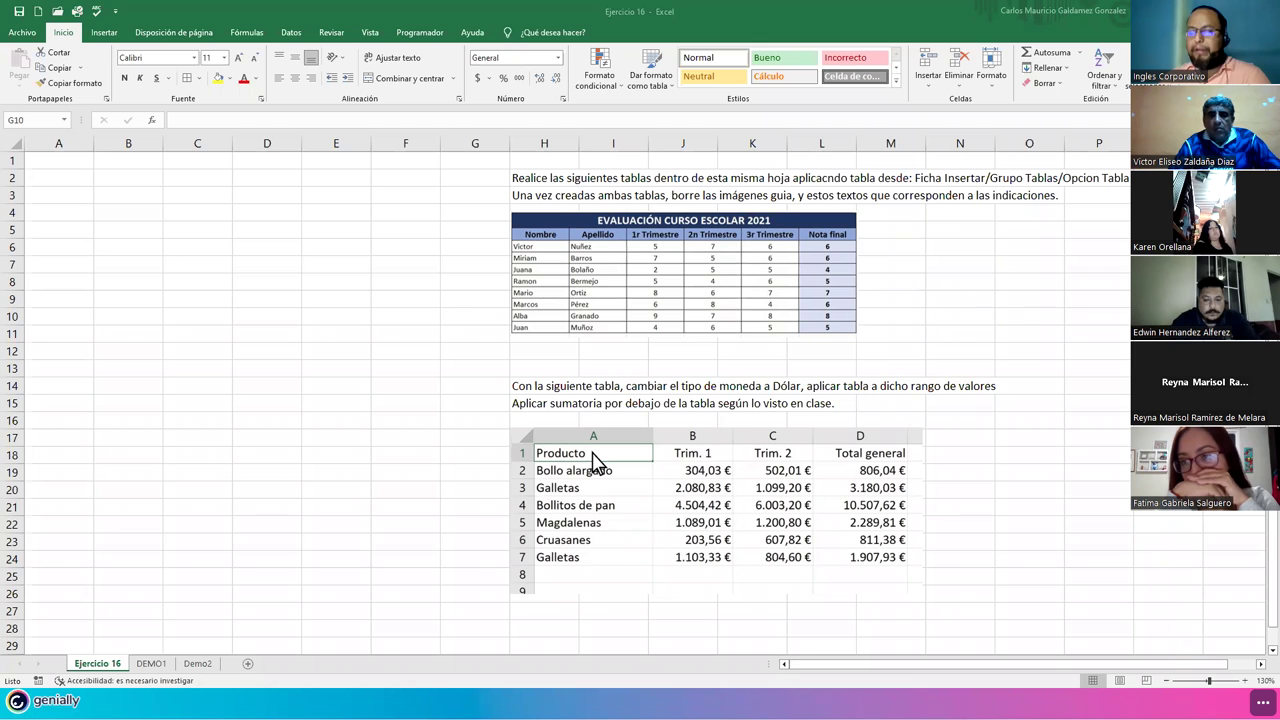
{"action": "left_click", "coordinate": [150, 666]}
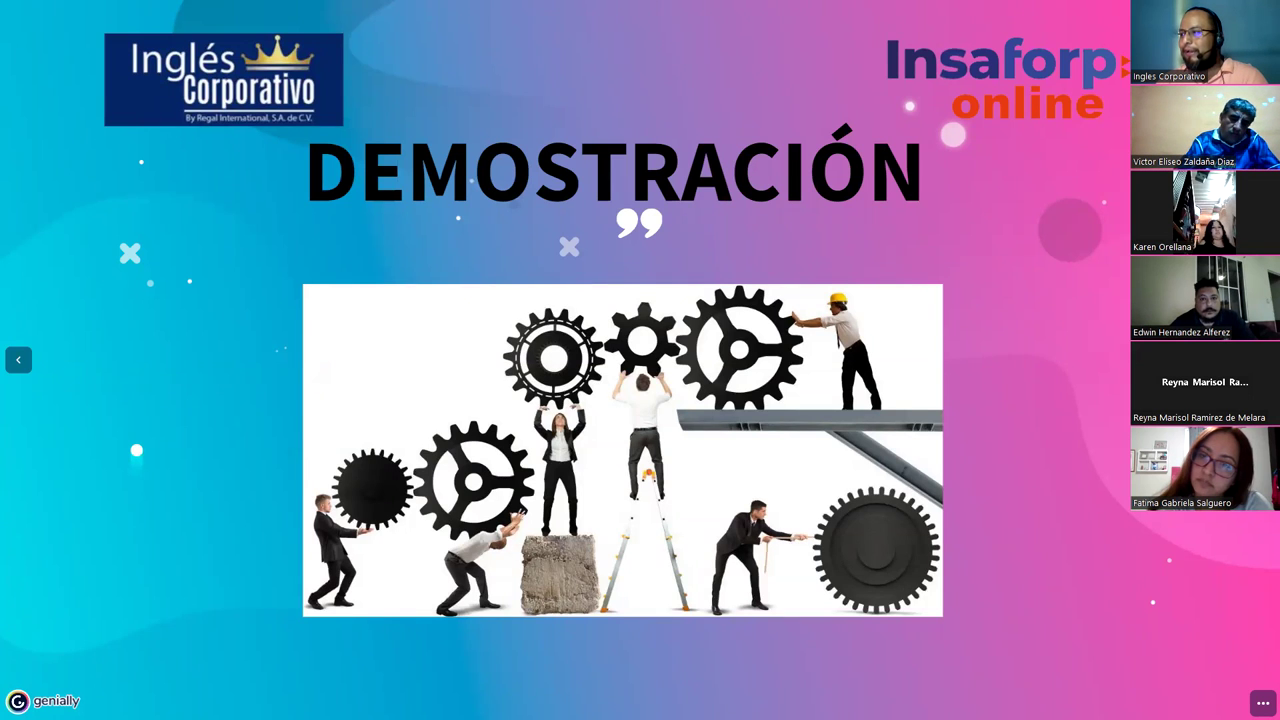
{"action": "key", "text": "Right"}
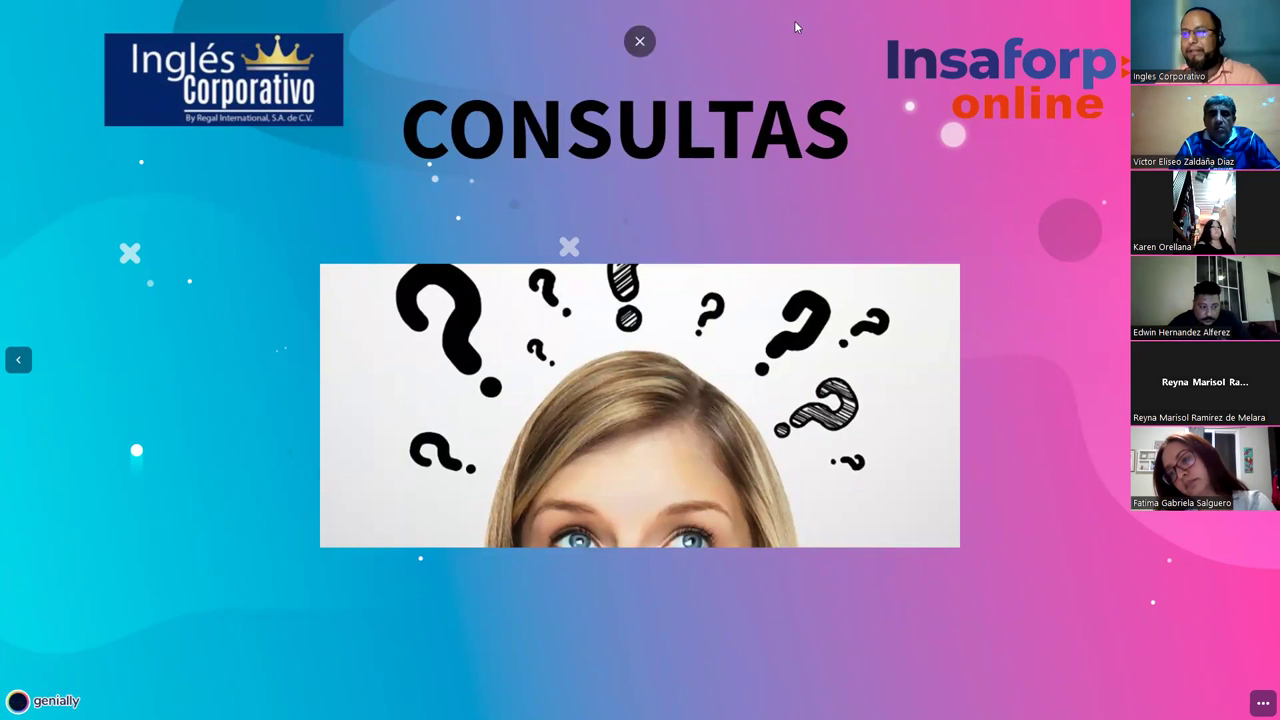
Switch to Chrome, open the Excel básico course's Libro de Calificaciones through the instructor dashboard, and examine the students' homework, midterm, final and total grades.
{"action": "key", "text": "alt+Tab"}
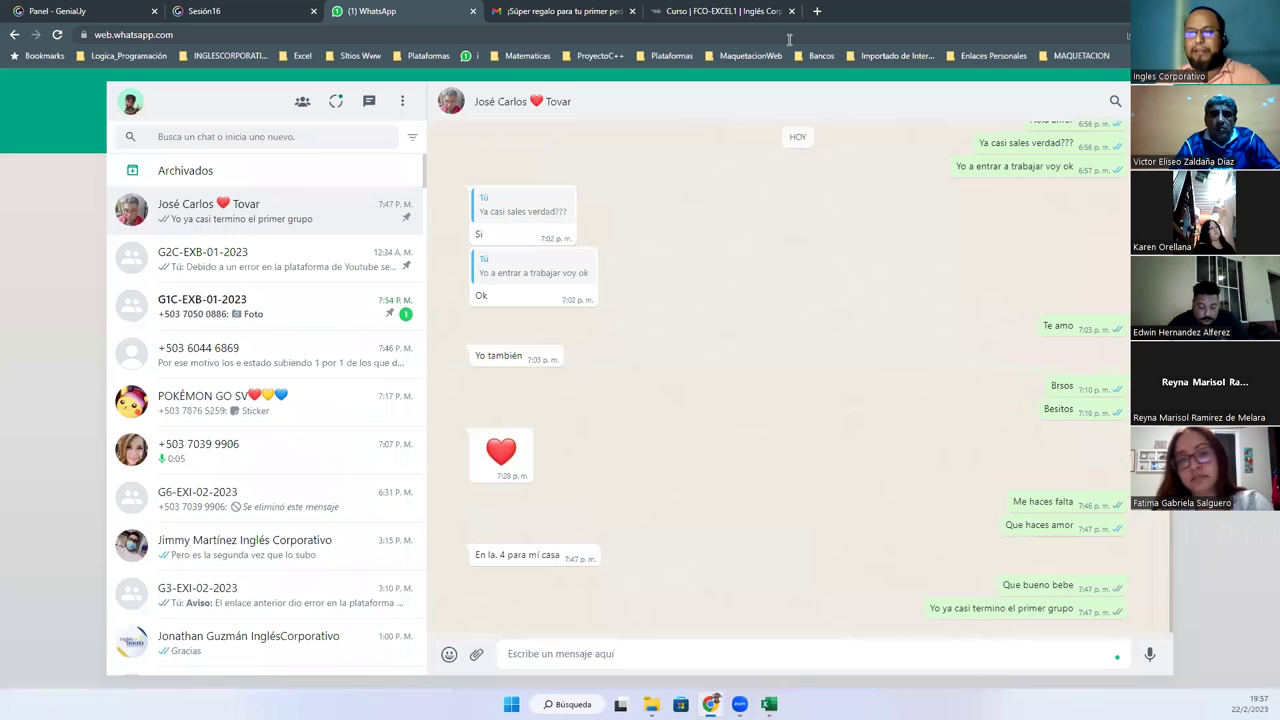
{"action": "left_click", "coordinate": [653, 18]}
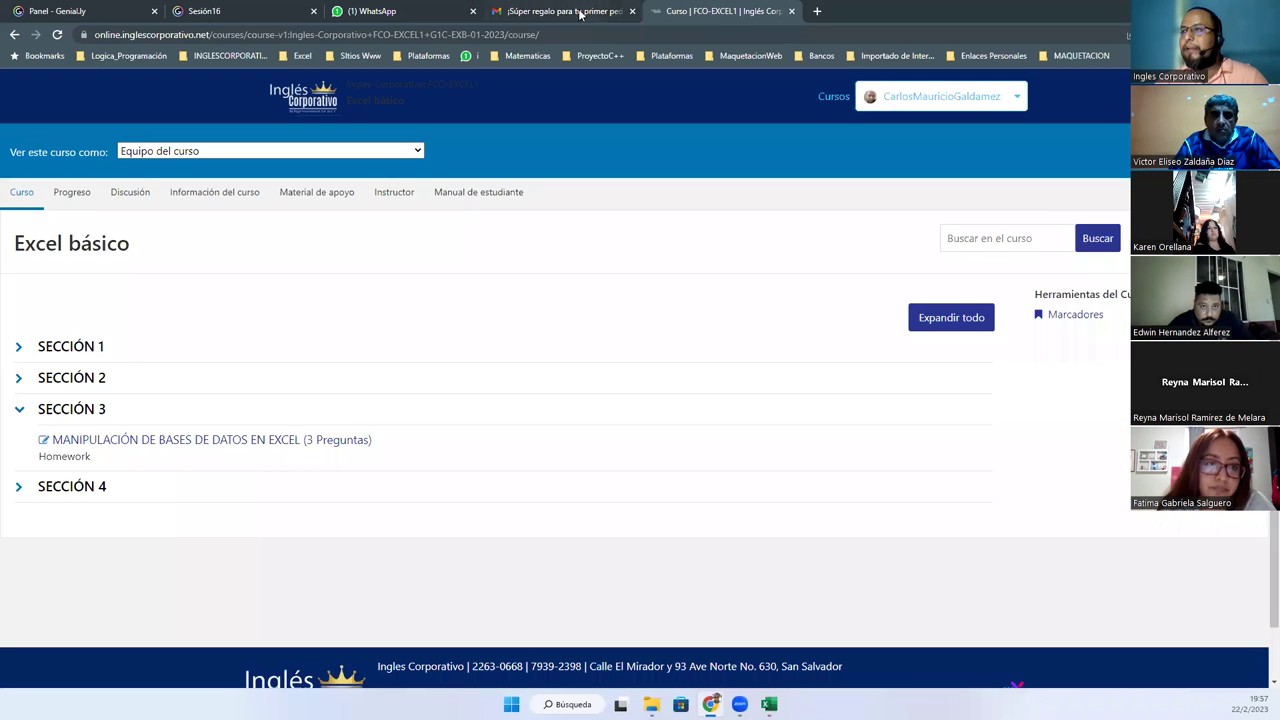
{"action": "left_click", "coordinate": [393, 198]}
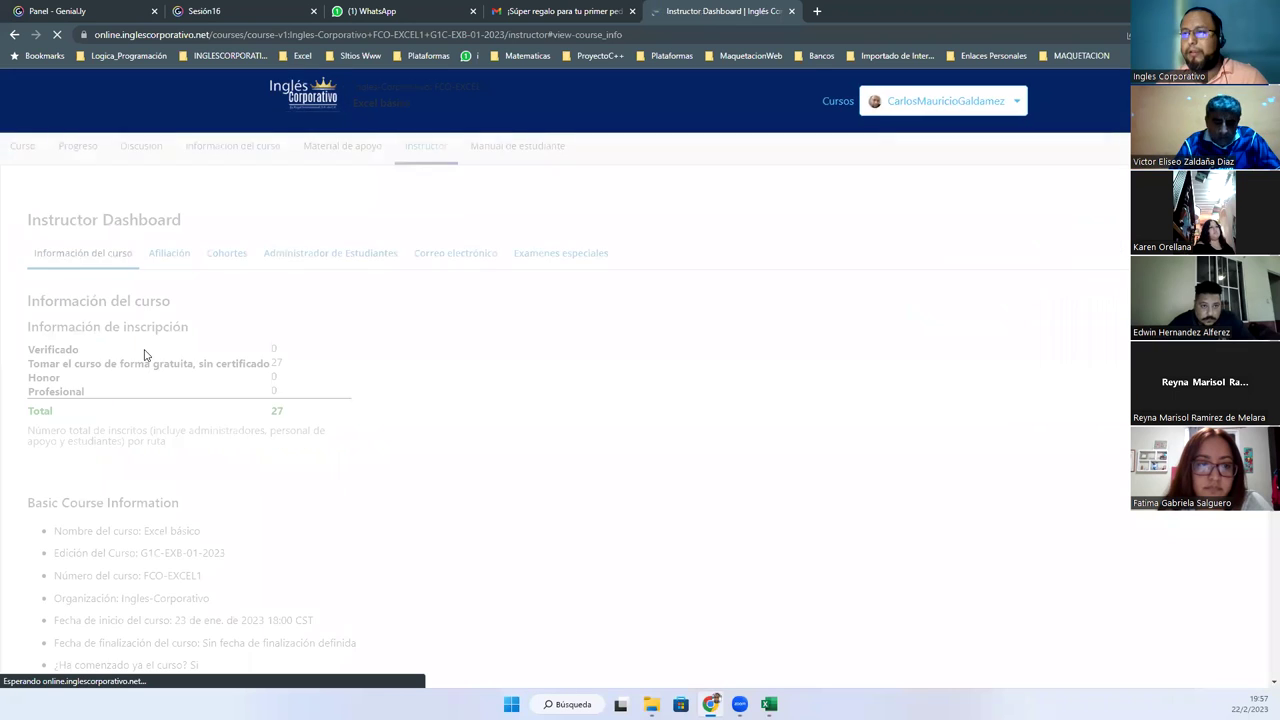
{"action": "left_click", "coordinate": [318, 262]}
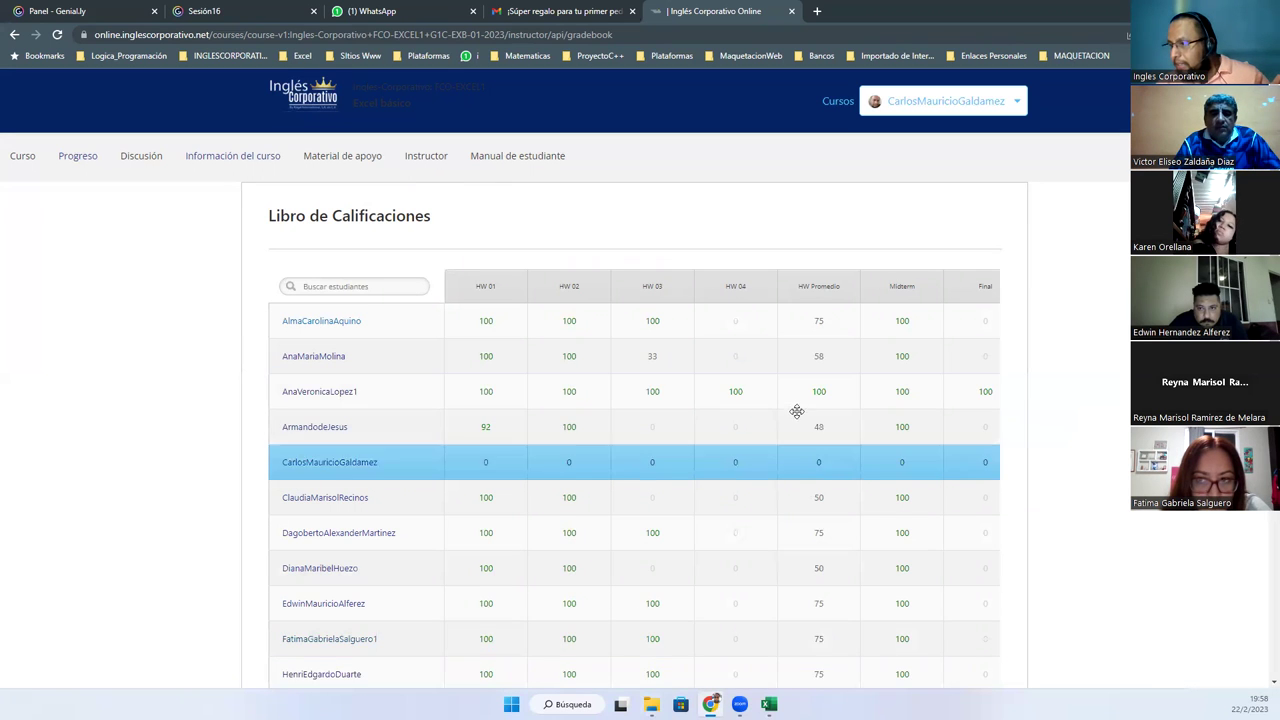
{"action": "scroll", "coordinate": [797, 411], "scroll_direction": "down", "scroll_amount": 1}
{"action": "scroll", "coordinate": [740, 365], "scroll_direction": "right", "scroll_amount": 2}
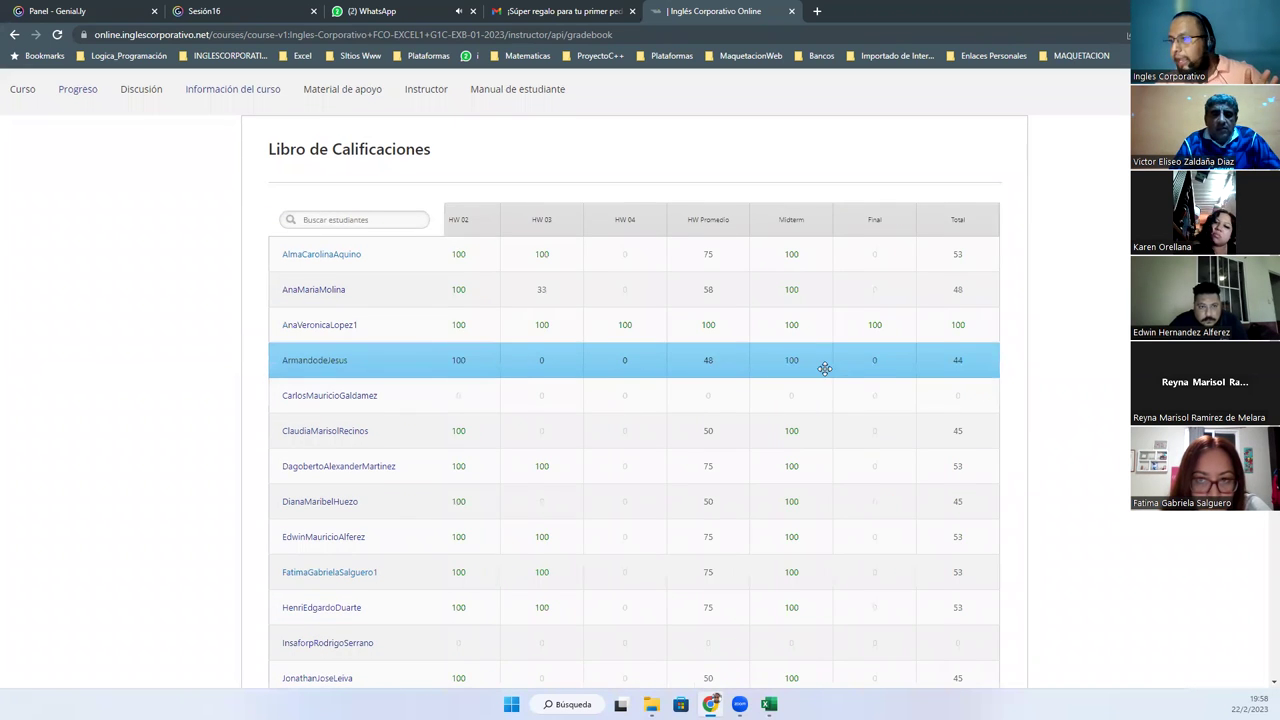
{"action": "scroll", "coordinate": [824, 369], "scroll_direction": "left", "scroll_amount": 1}
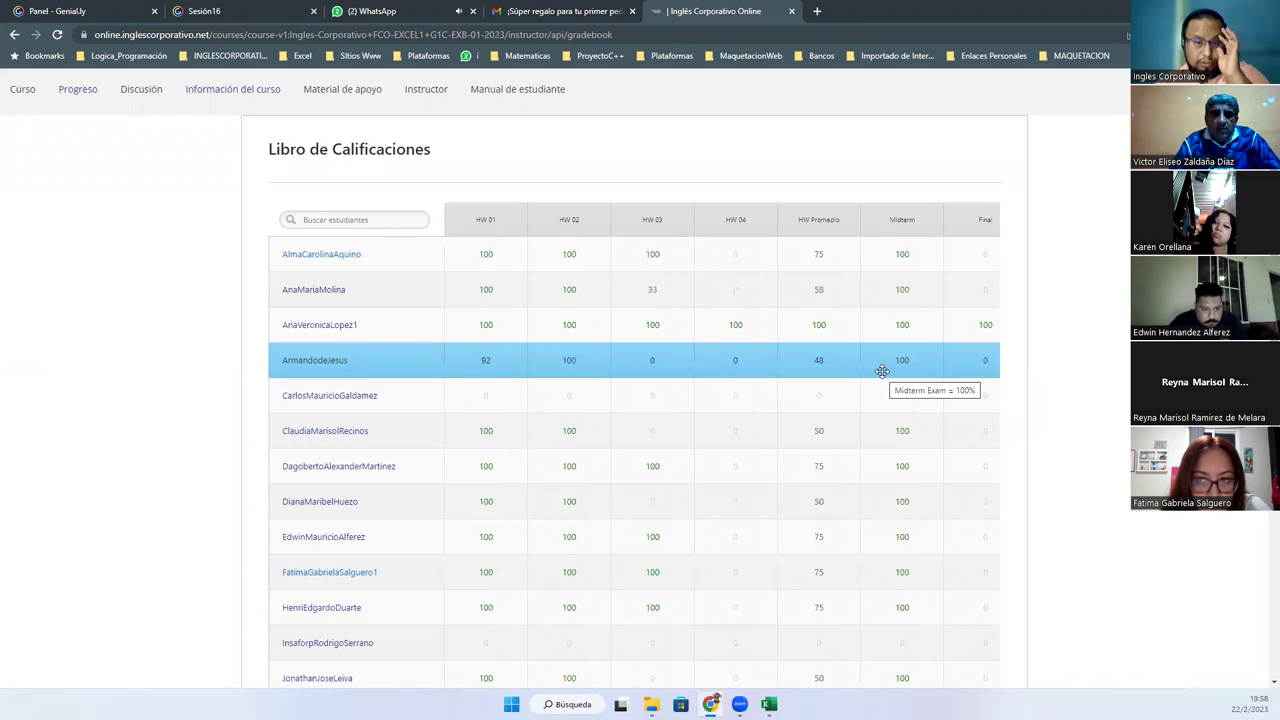